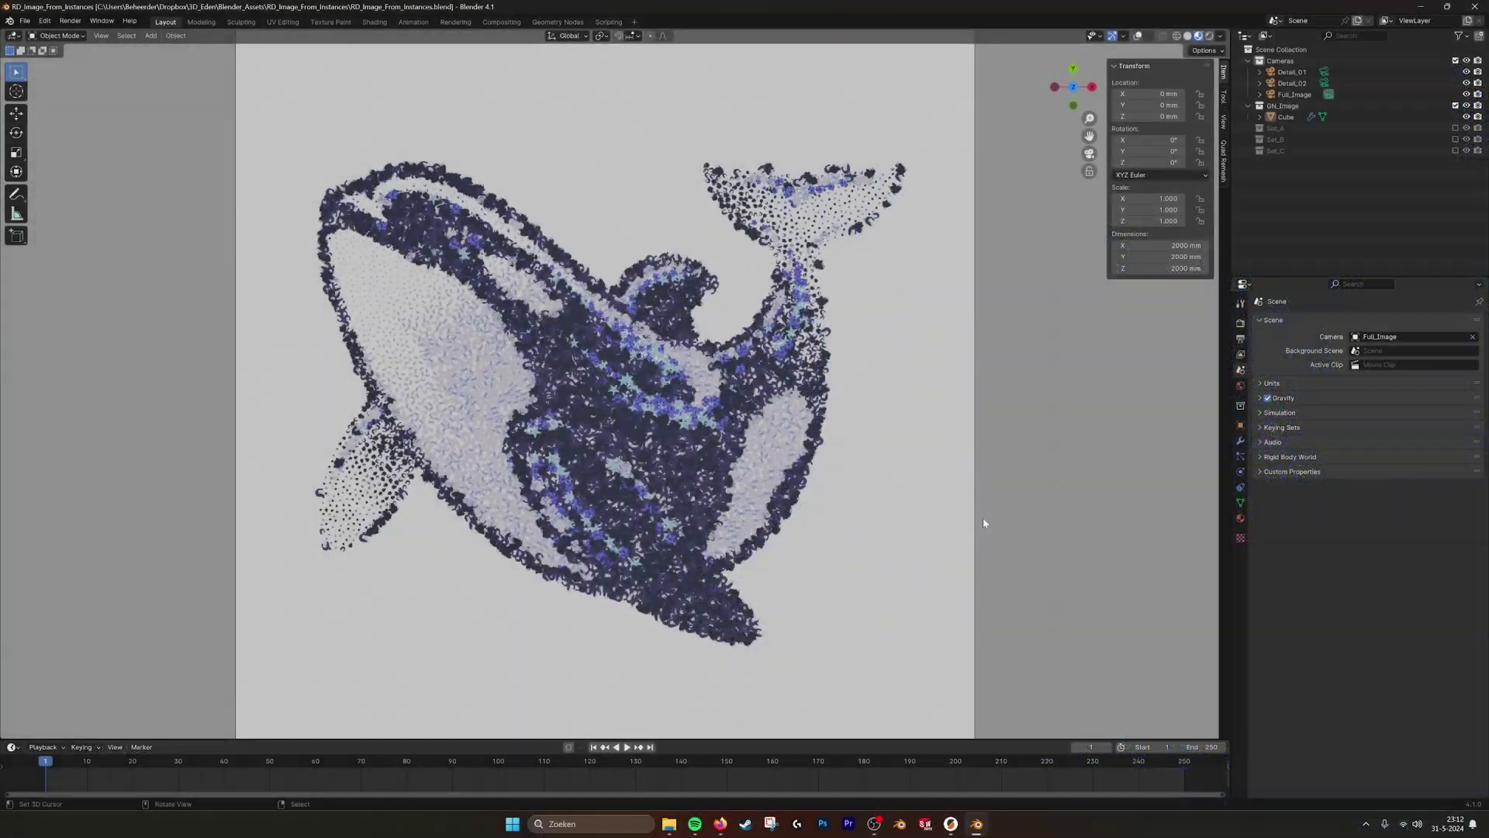
- Examine the orca picture as a whole and the crab and jellyfish instances that form its light belly
scroll(983, 518, "up", 2)
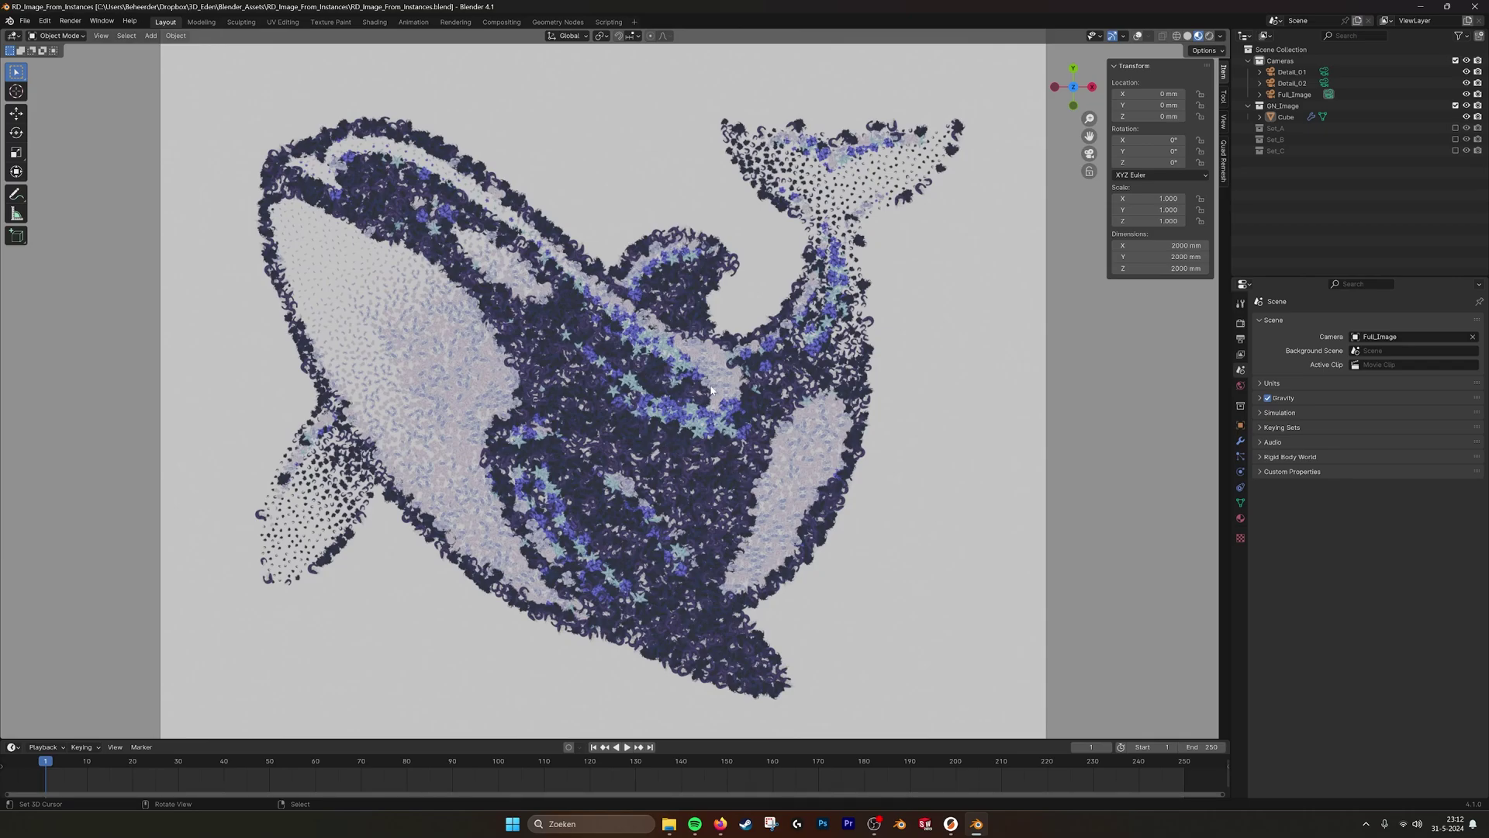
middle_click_drag(616, 360, 636, 375, "shift")
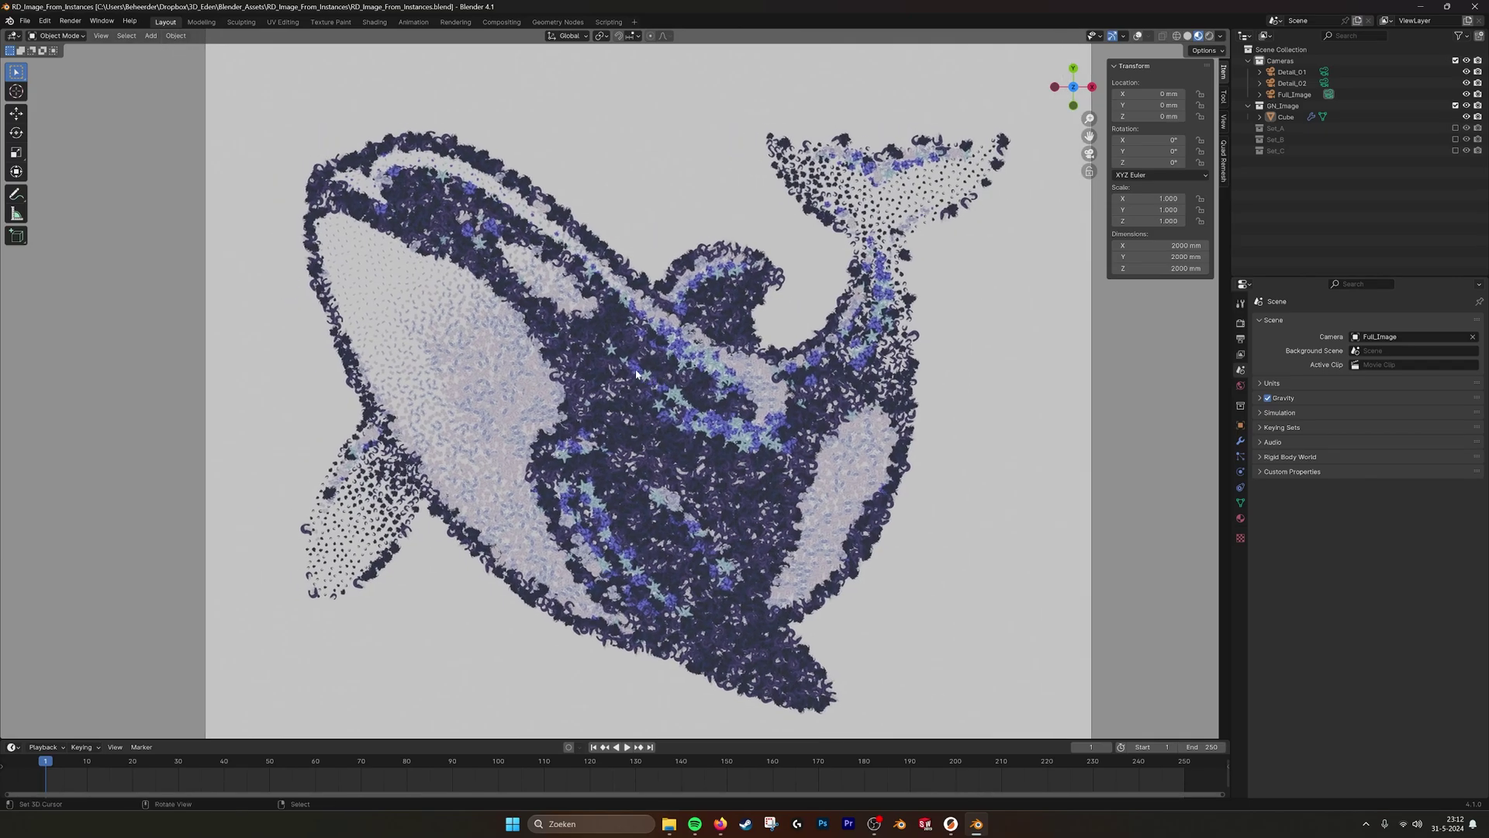
scroll(636, 374, "down", 5)
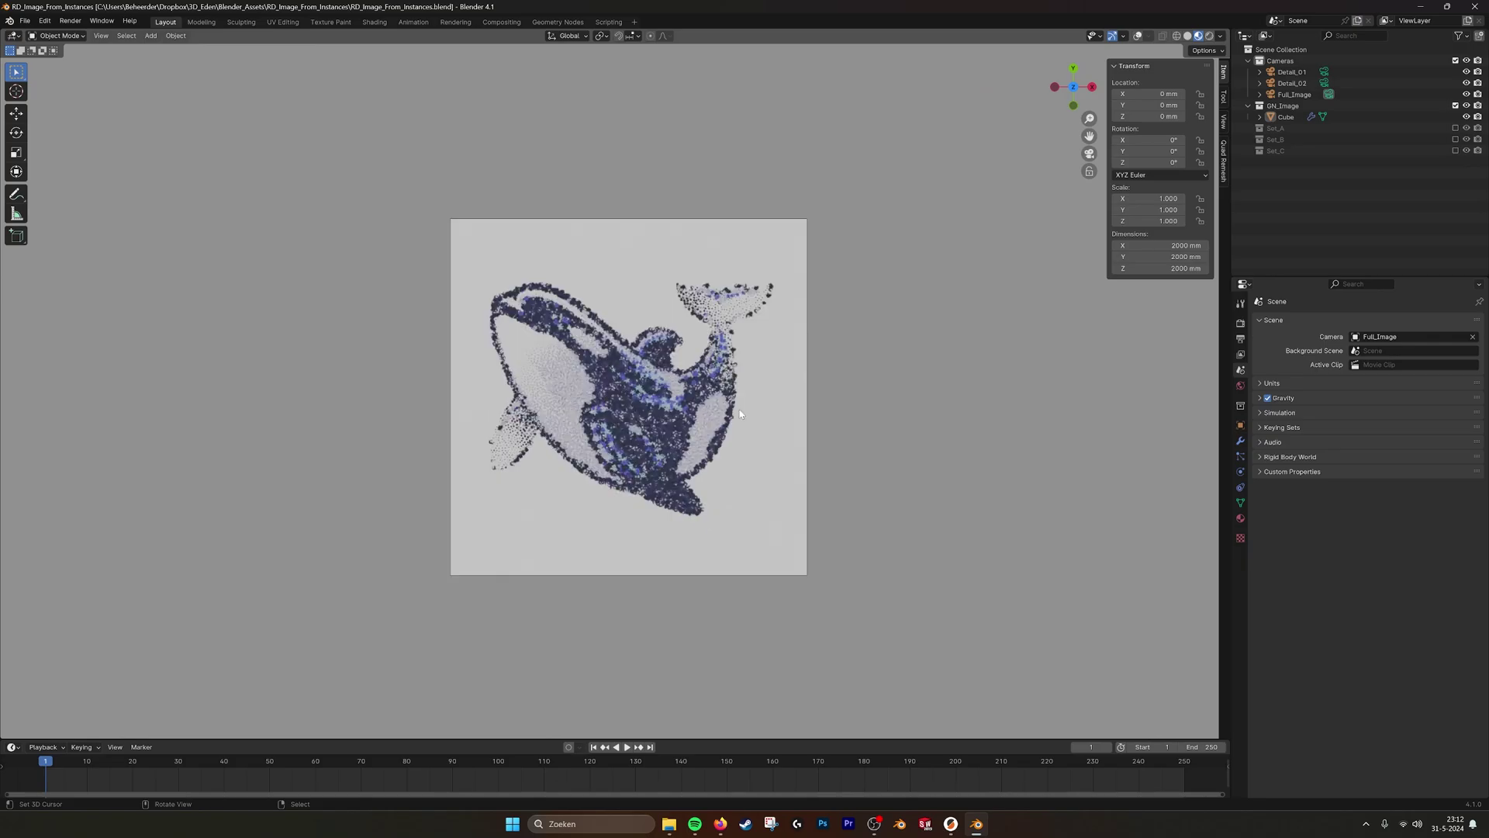
scroll(740, 414, "up", 3)
scroll(740, 414, "up", 10)
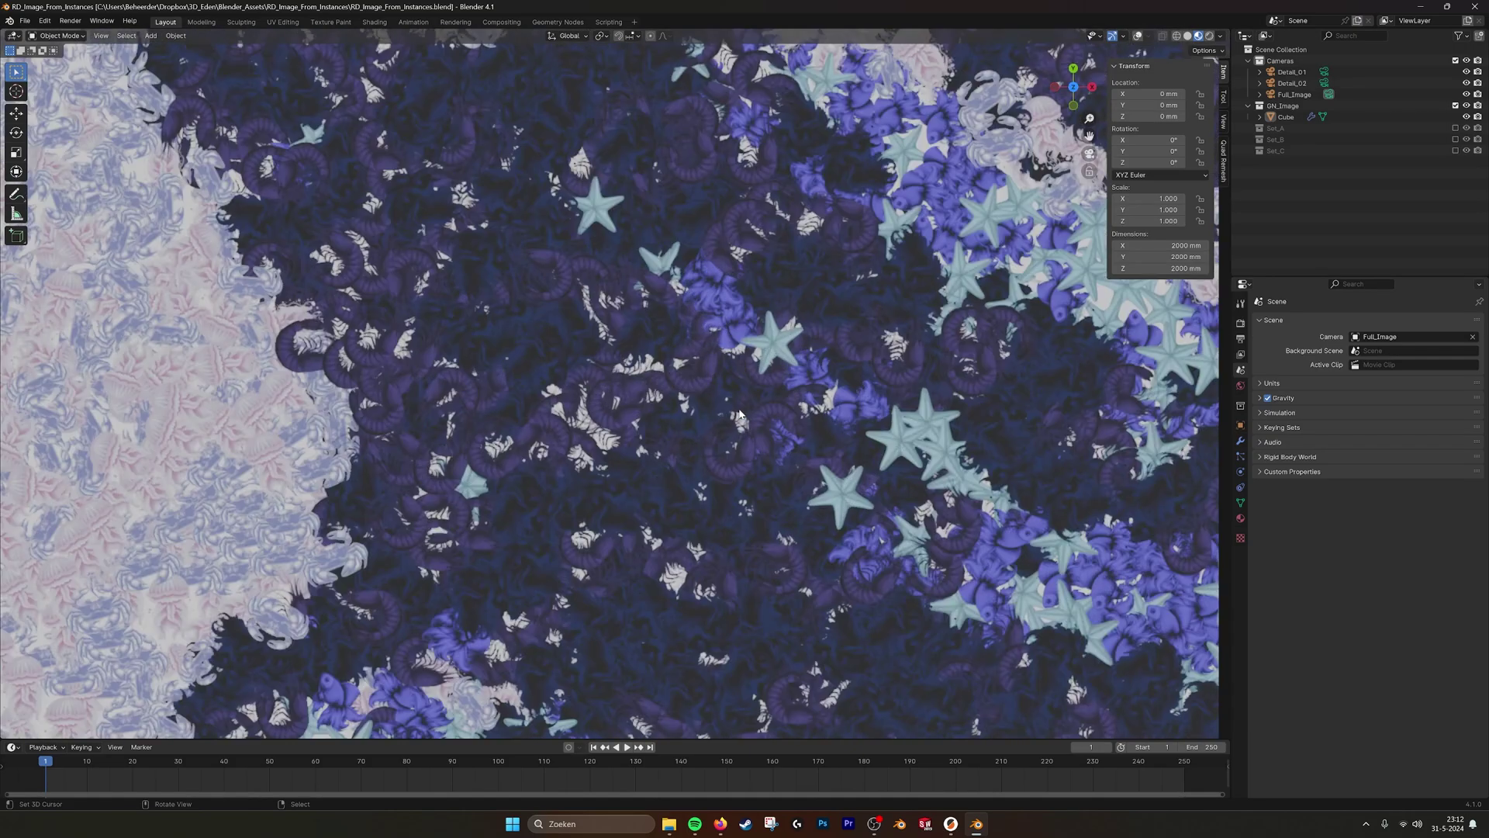
scroll(584, 405, "up", 6)
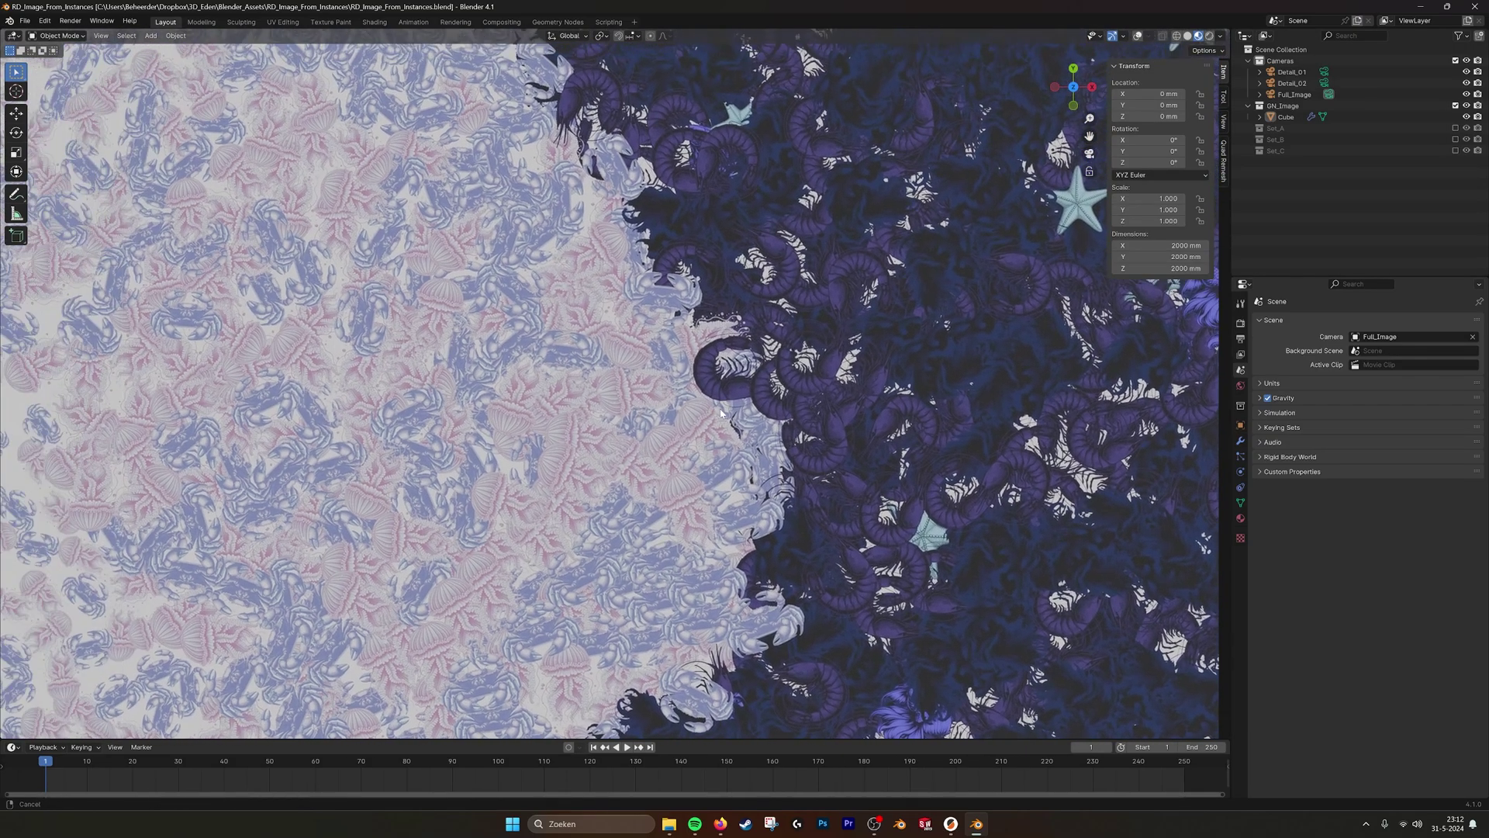
scroll(734, 361, "up", 2)
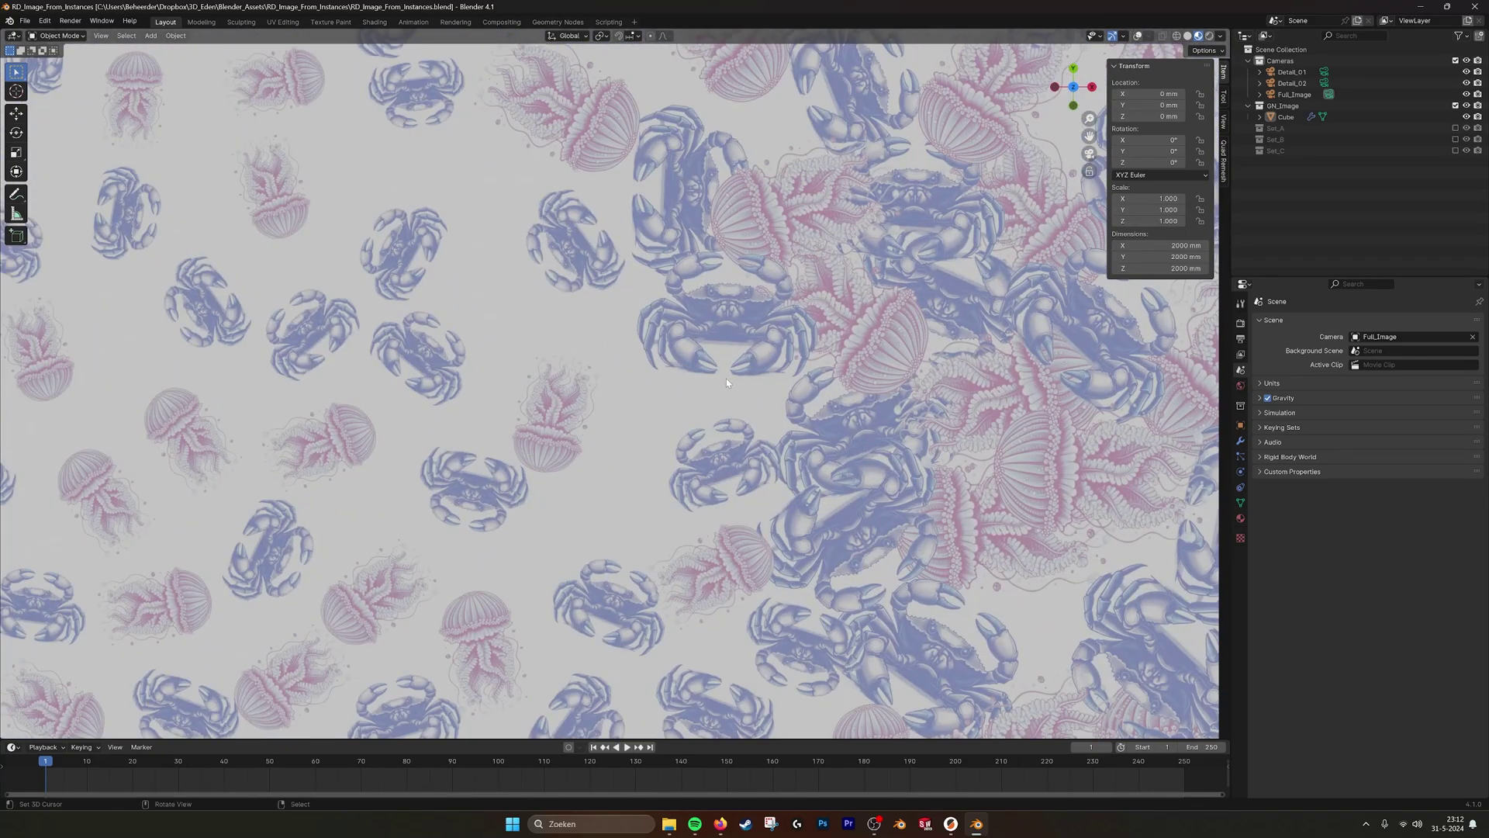
scroll(628, 405, "down", 2)
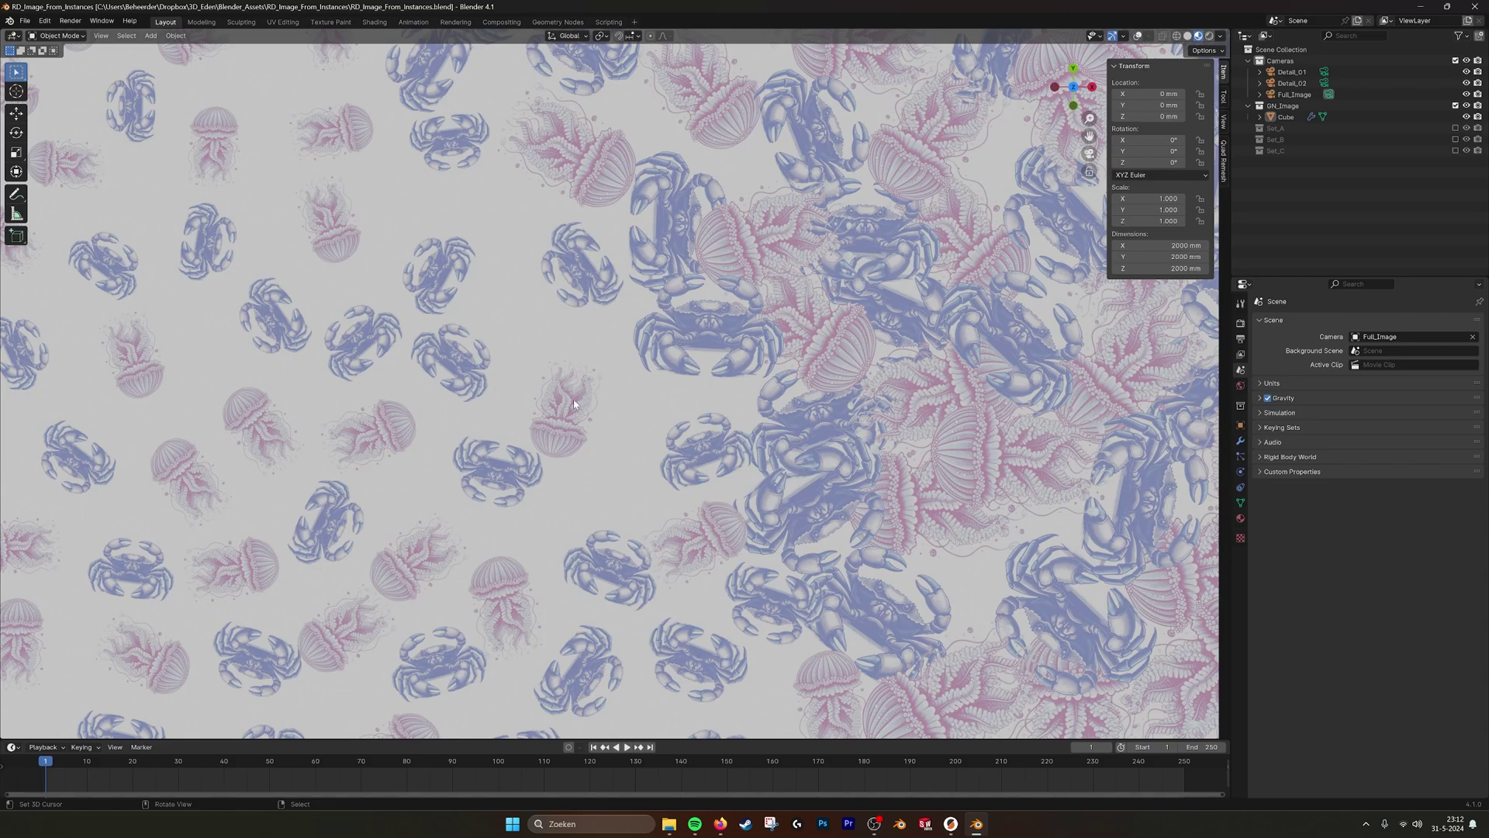
middle_click_drag(538, 493, 229, 496, "shift")
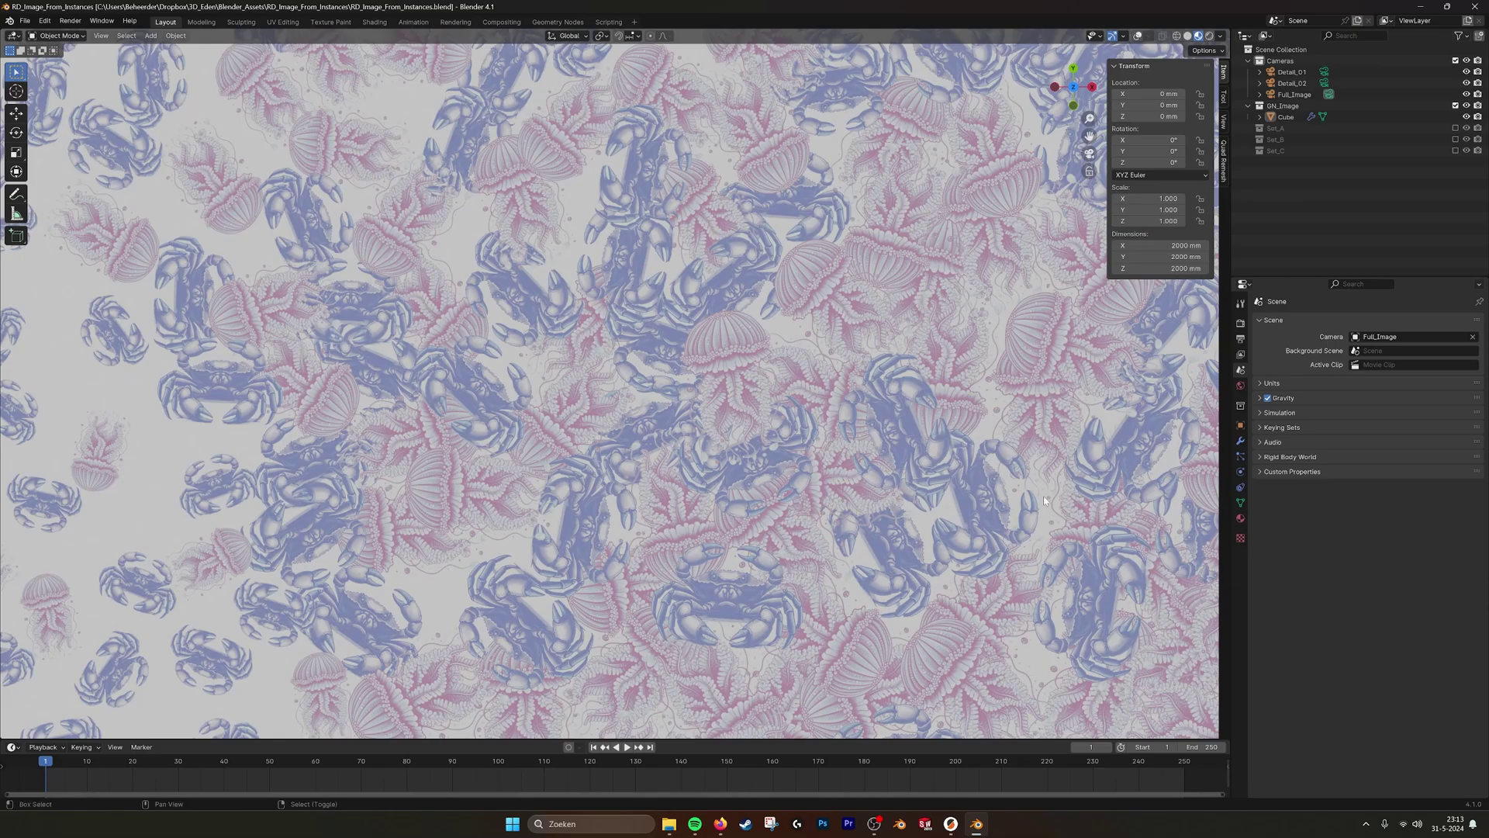
middle_click_drag(1044, 495, 458, 464, "shift")
- Examine the shrimp, fish and starfish instances in the orca's dark and blue areas, ending on the complete figure
scroll(613, 429, "down", 3)
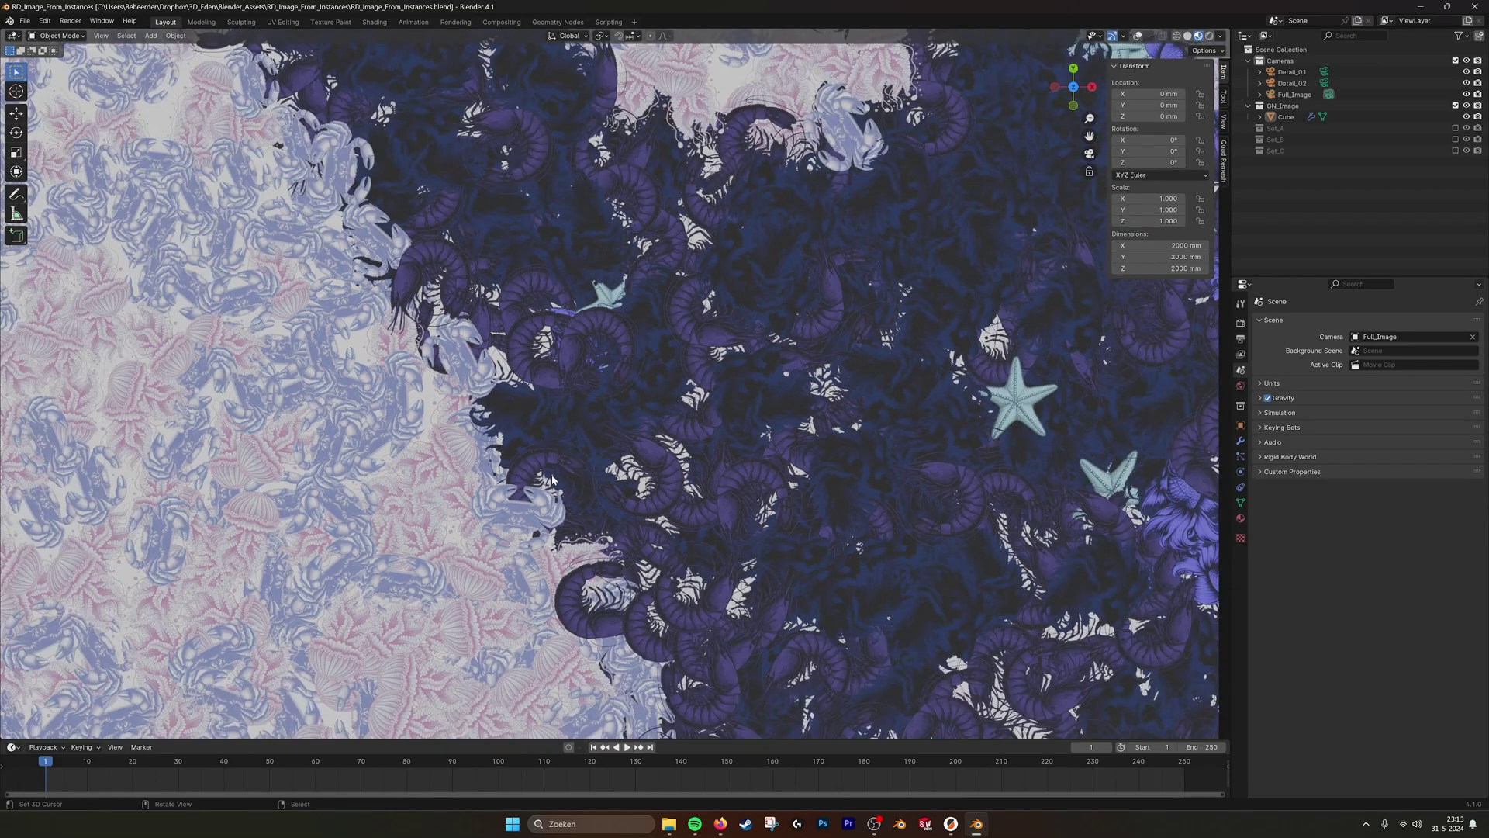
scroll(613, 429, "up", 2)
middle_click_drag(619, 430, 421, 286, "shift")
scroll(421, 286, "down", 5)
middle_click_drag(926, 448, 659, 578, "shift")
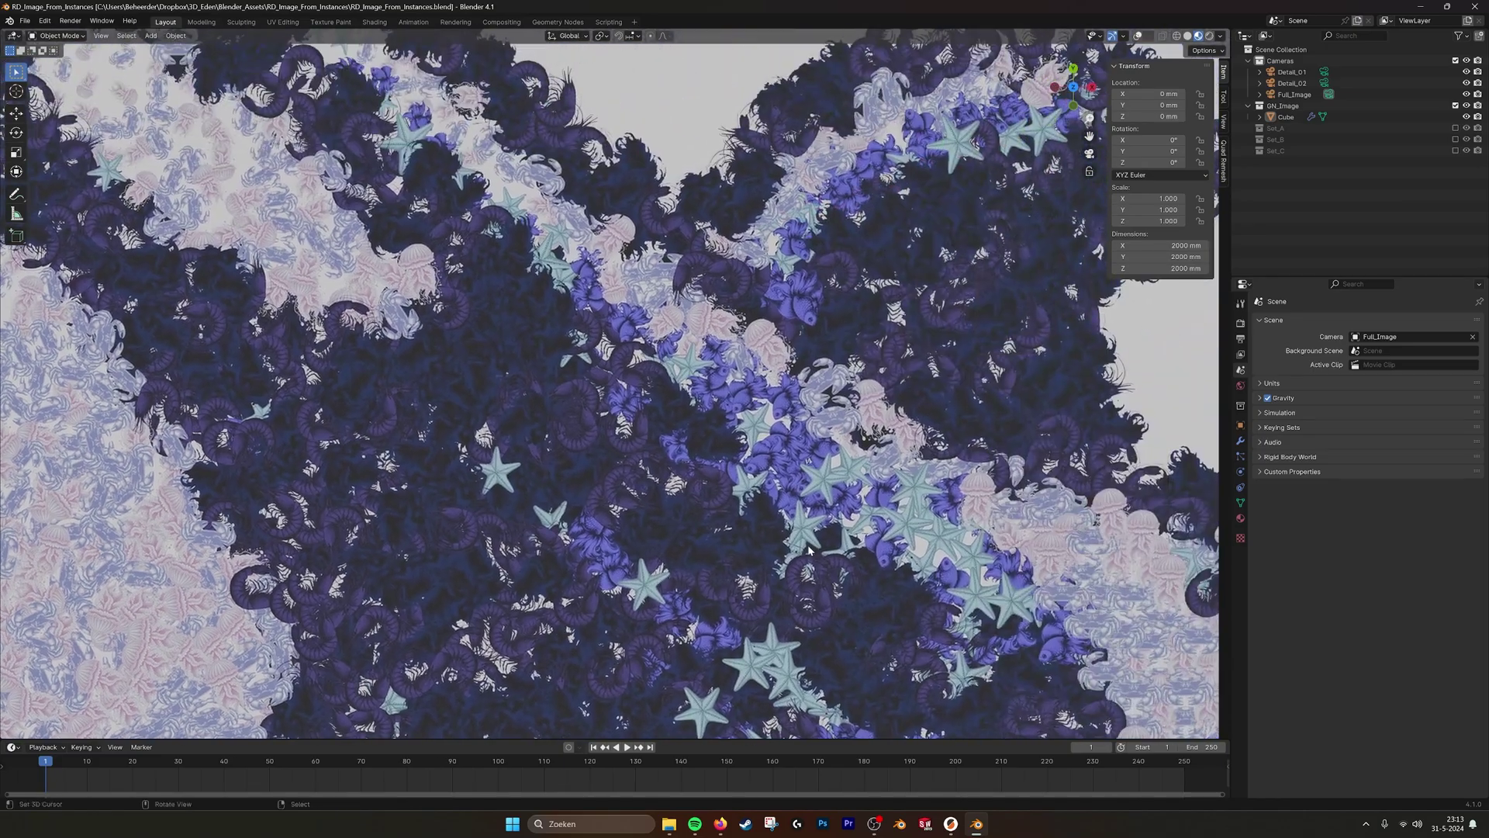
scroll(659, 579, "up", 4)
scroll(921, 425, "down", 2)
middle_click_drag(921, 425, 749, 395, "shift")
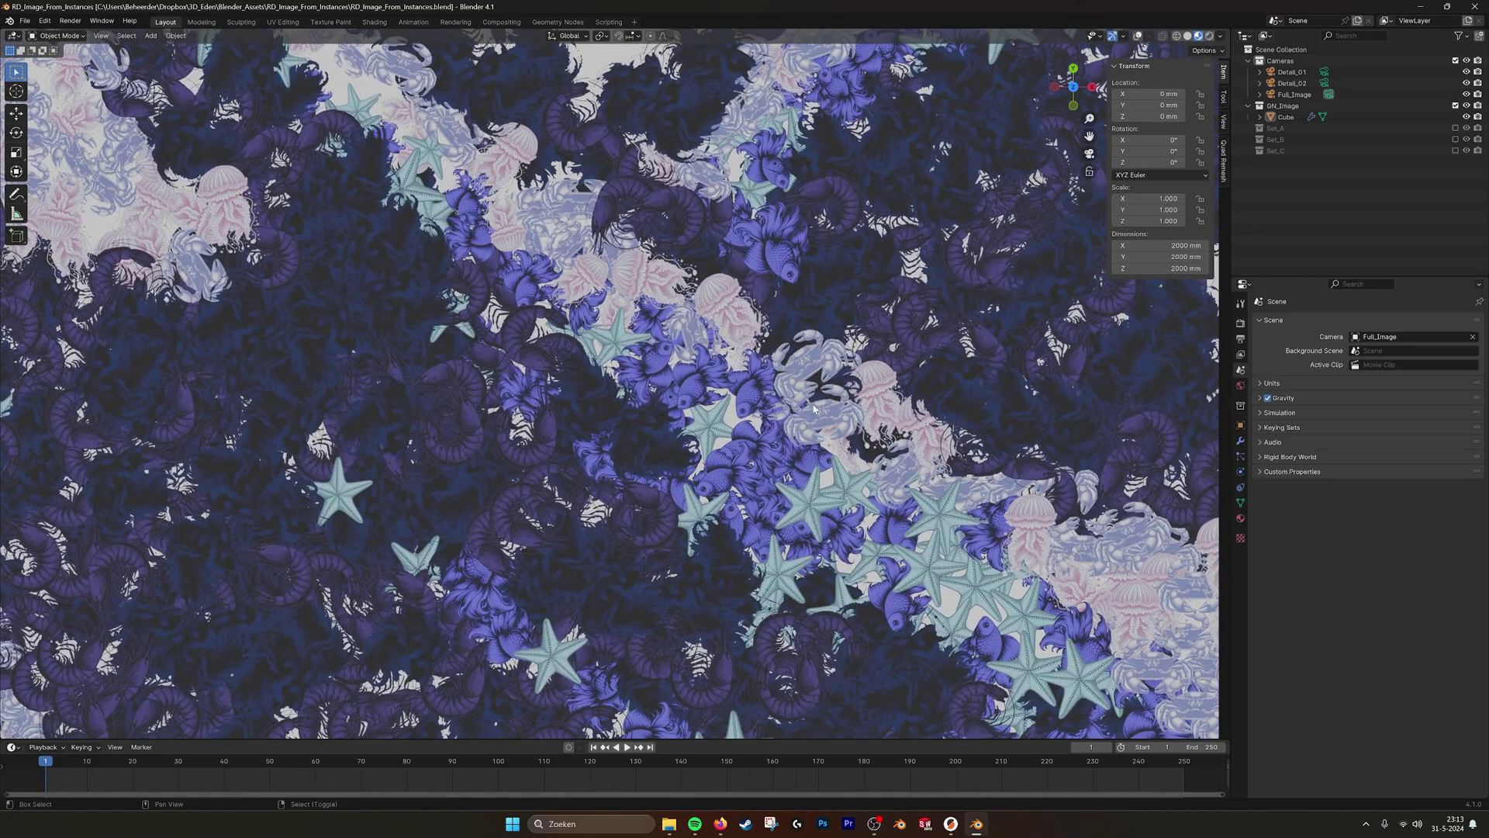
scroll(739, 421, "down", 6)
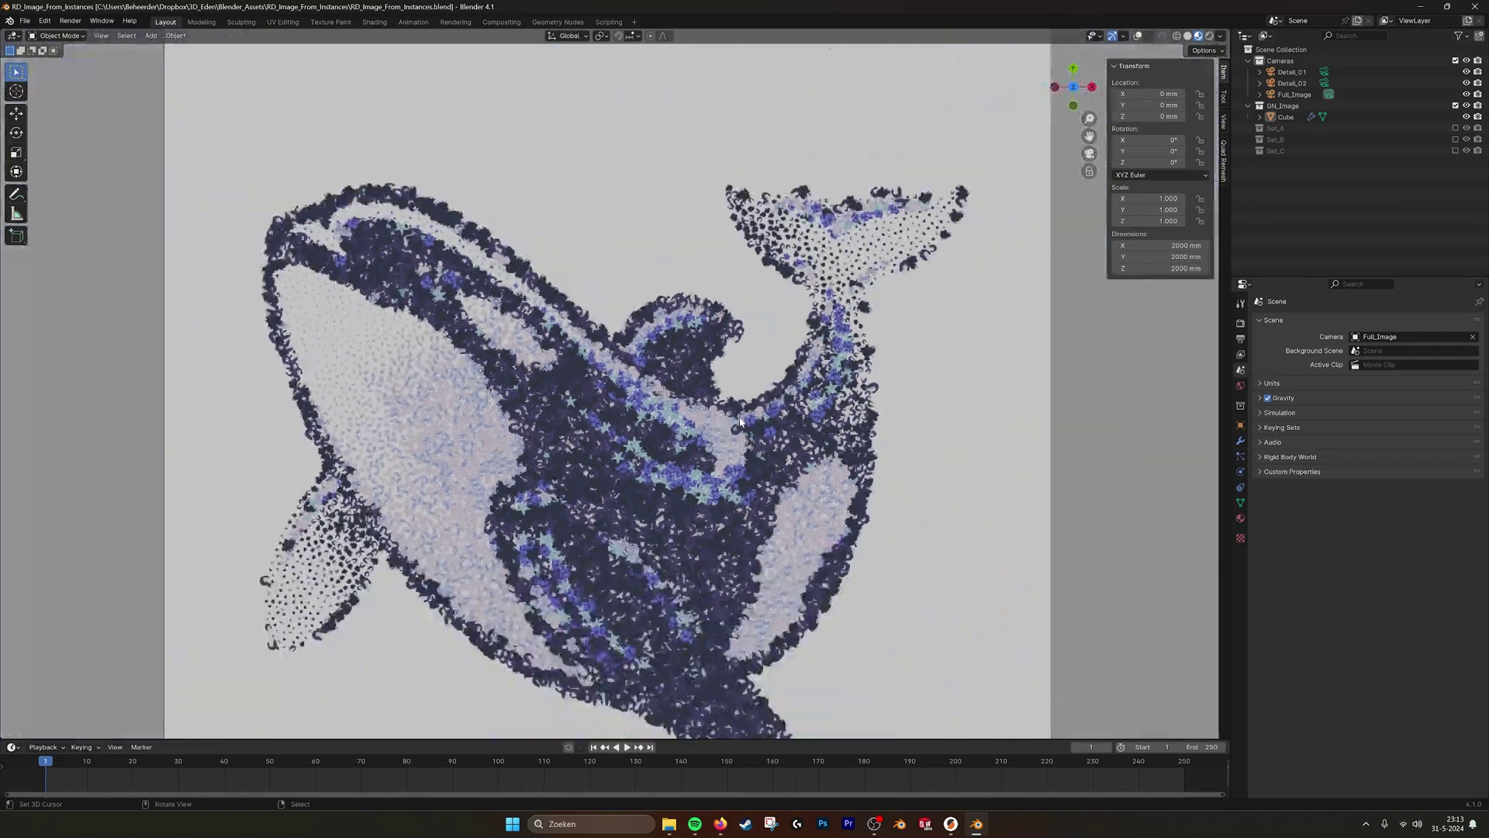
middle_click_drag(710, 634, 730, 556, "shift")
scroll(660, 515, "up", 1)
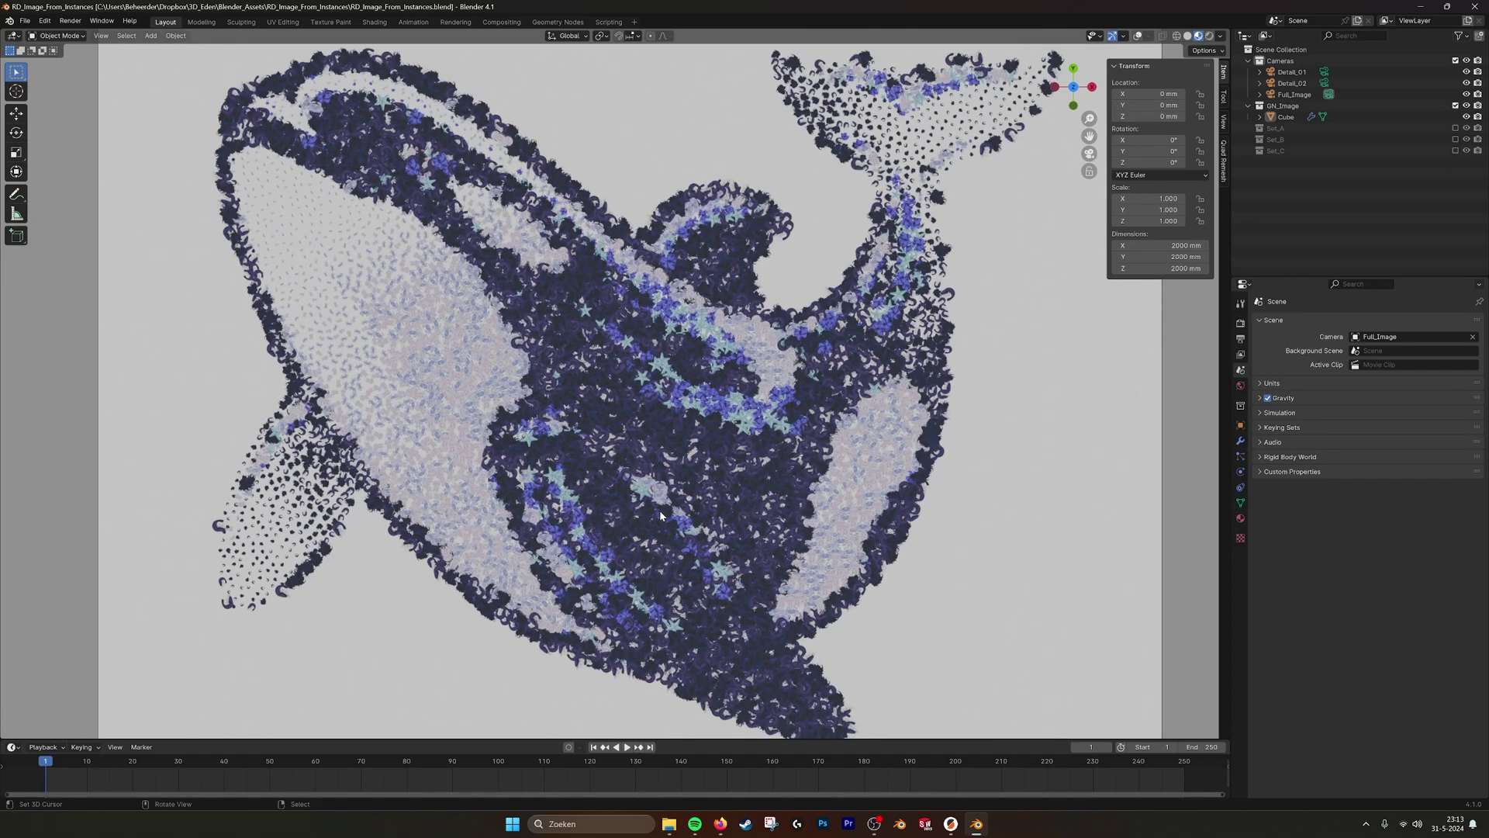
- Switch to the Rendering workspace and display the black-and-white orca image whose file name starts with _7dd52222
left_click(455, 22)
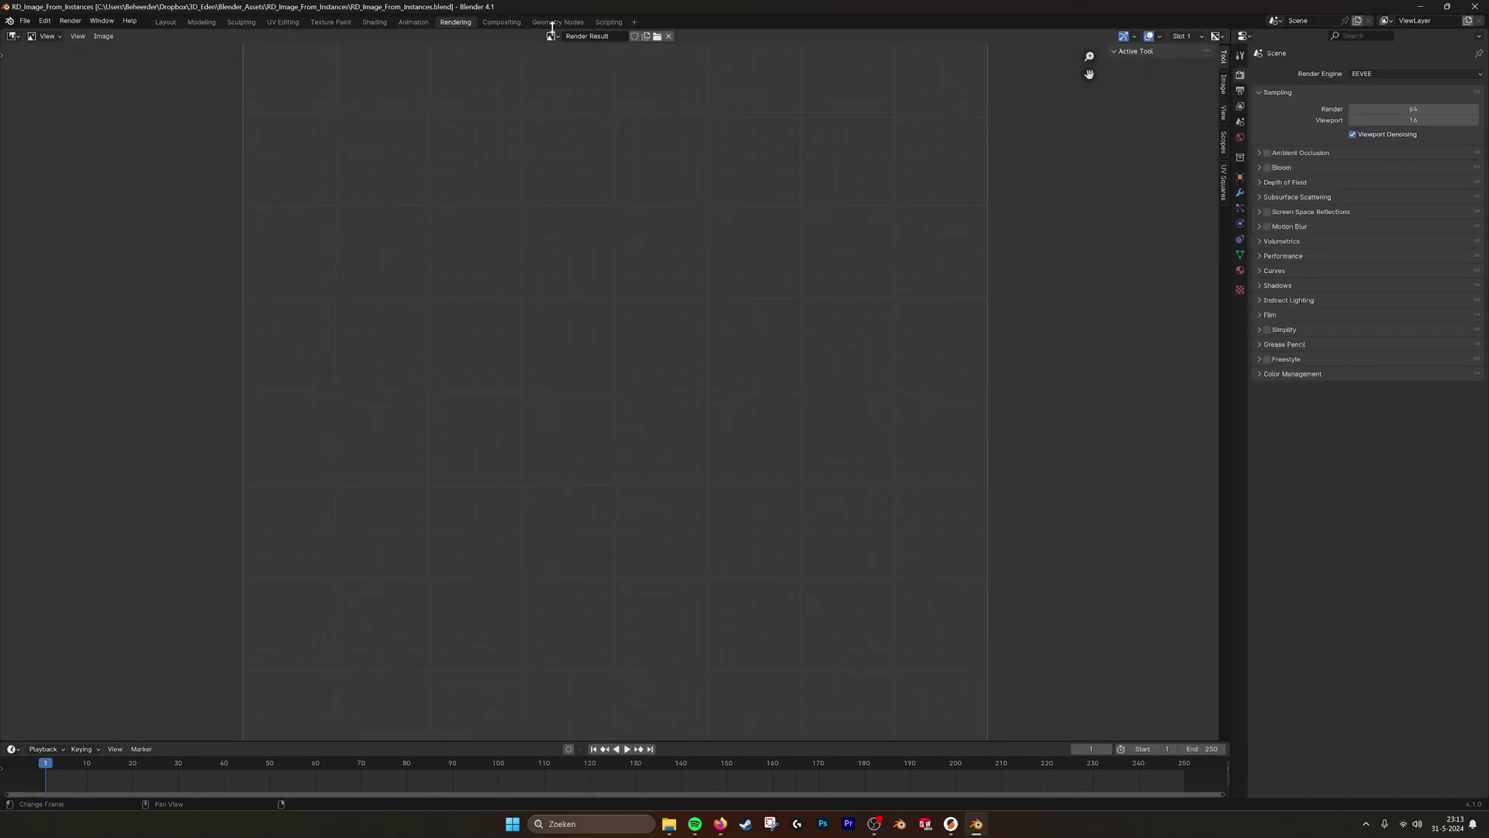
left_click(553, 36)
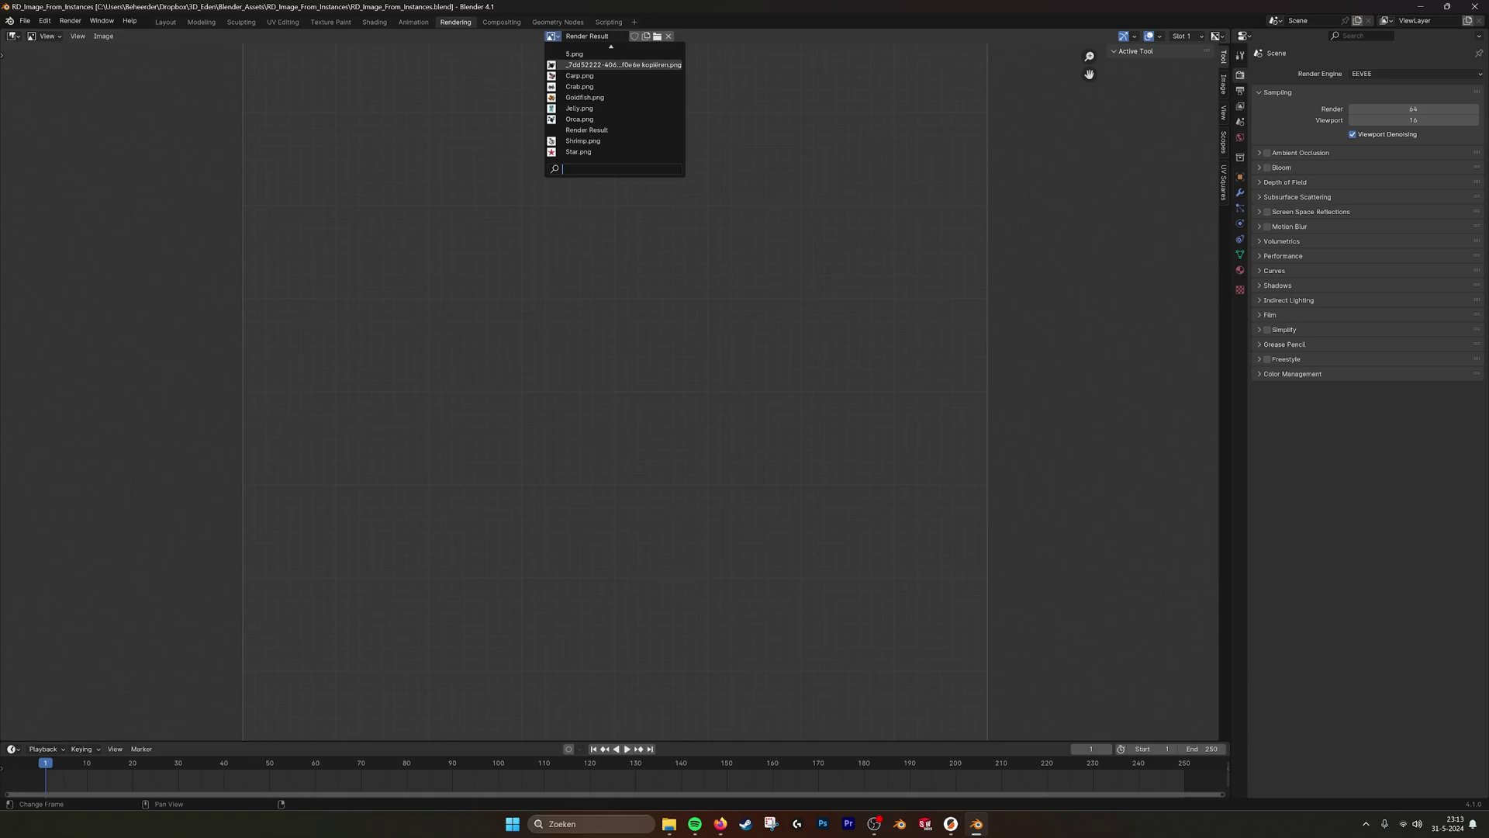
left_click(590, 65)
scroll(637, 263, "up", 5)
- Display the source images Carp.png, Crab.png and Goldfish.png one after another in the image editor
left_click(482, 35)
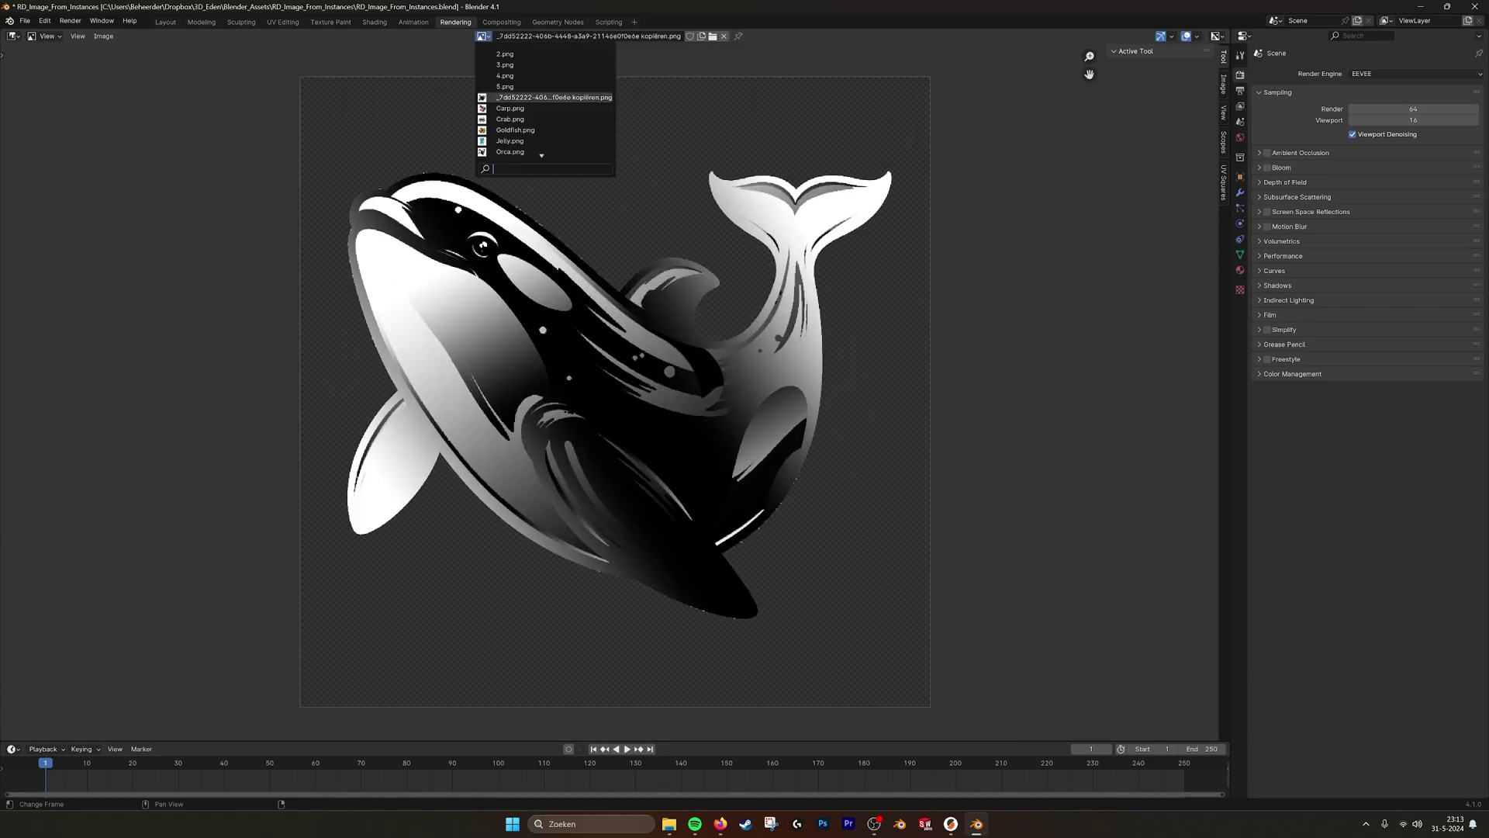
left_click(510, 107)
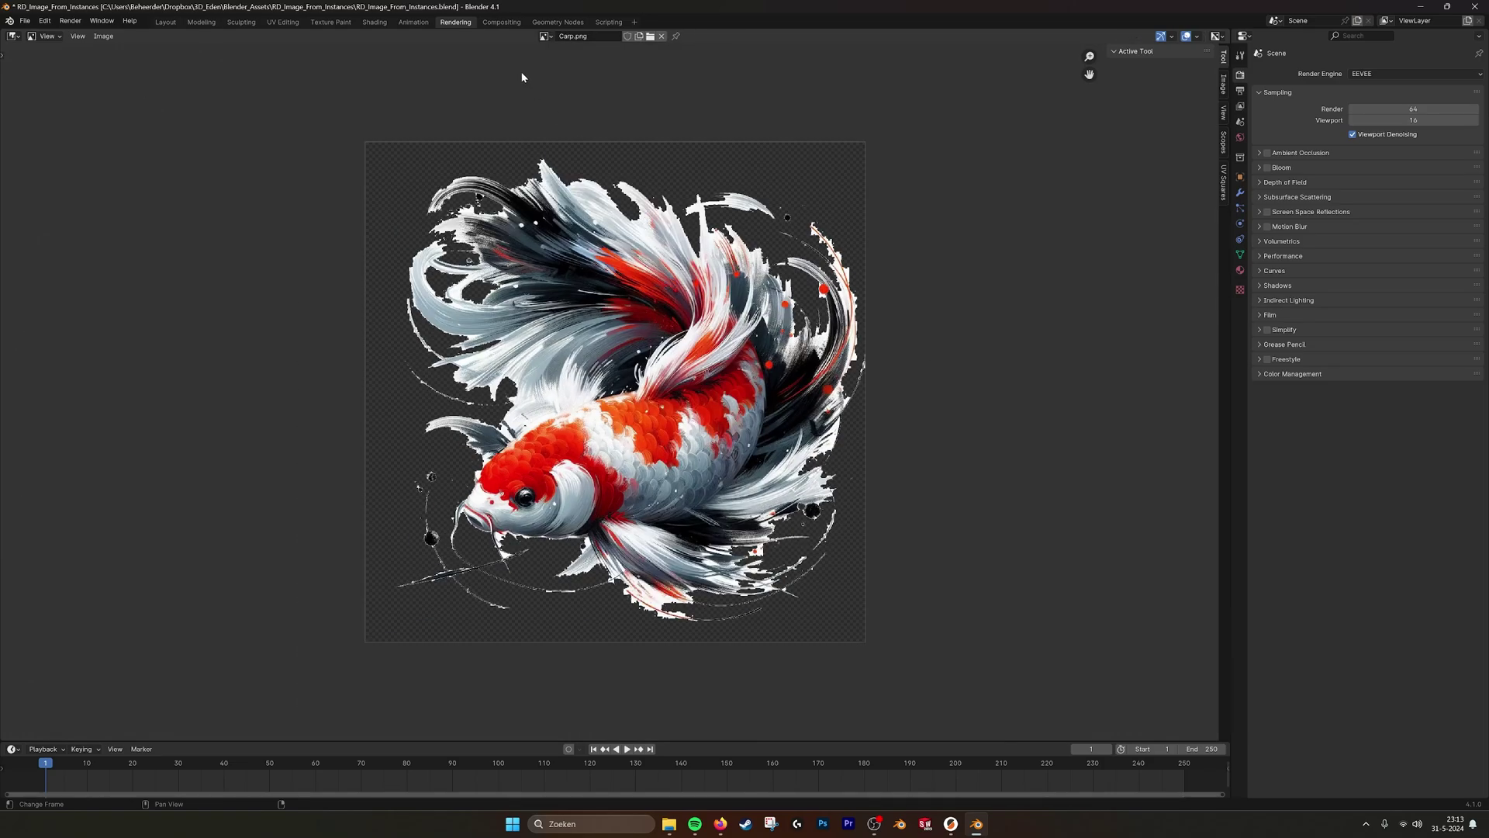
left_click(545, 36)
left_click(545, 36)
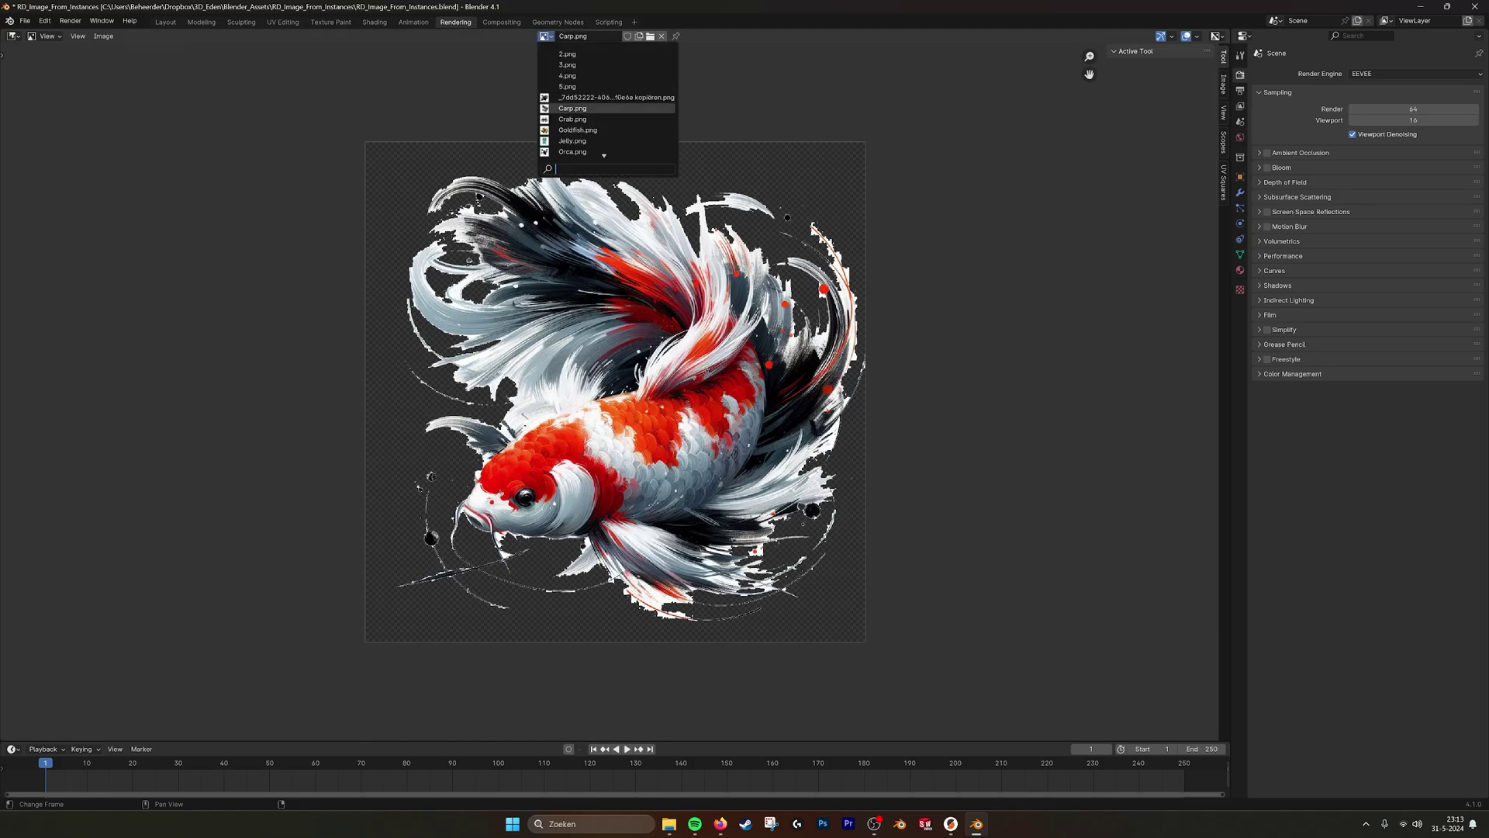
left_click(570, 118)
left_click(545, 35)
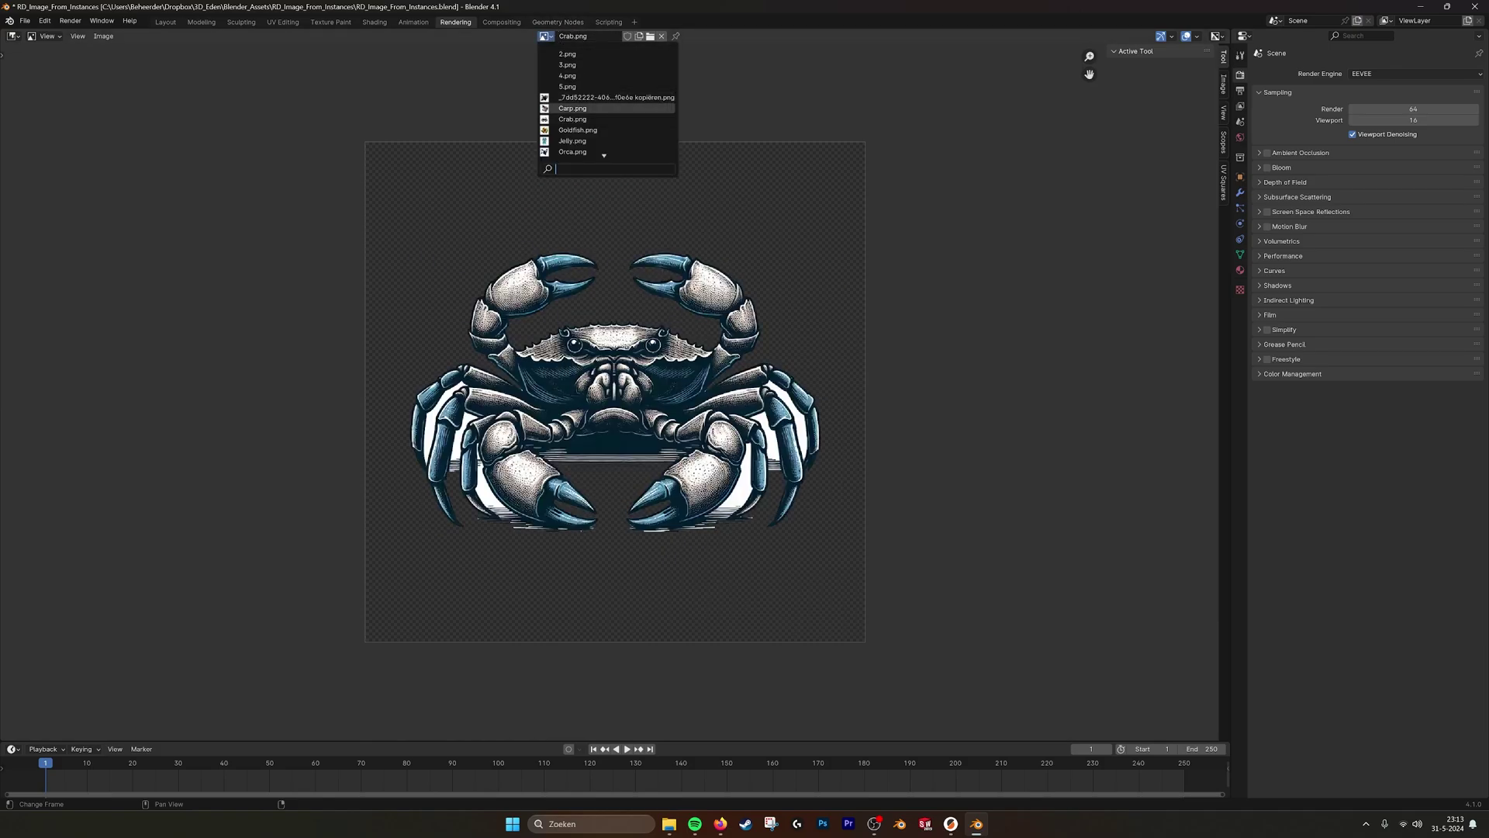
left_click(572, 129)
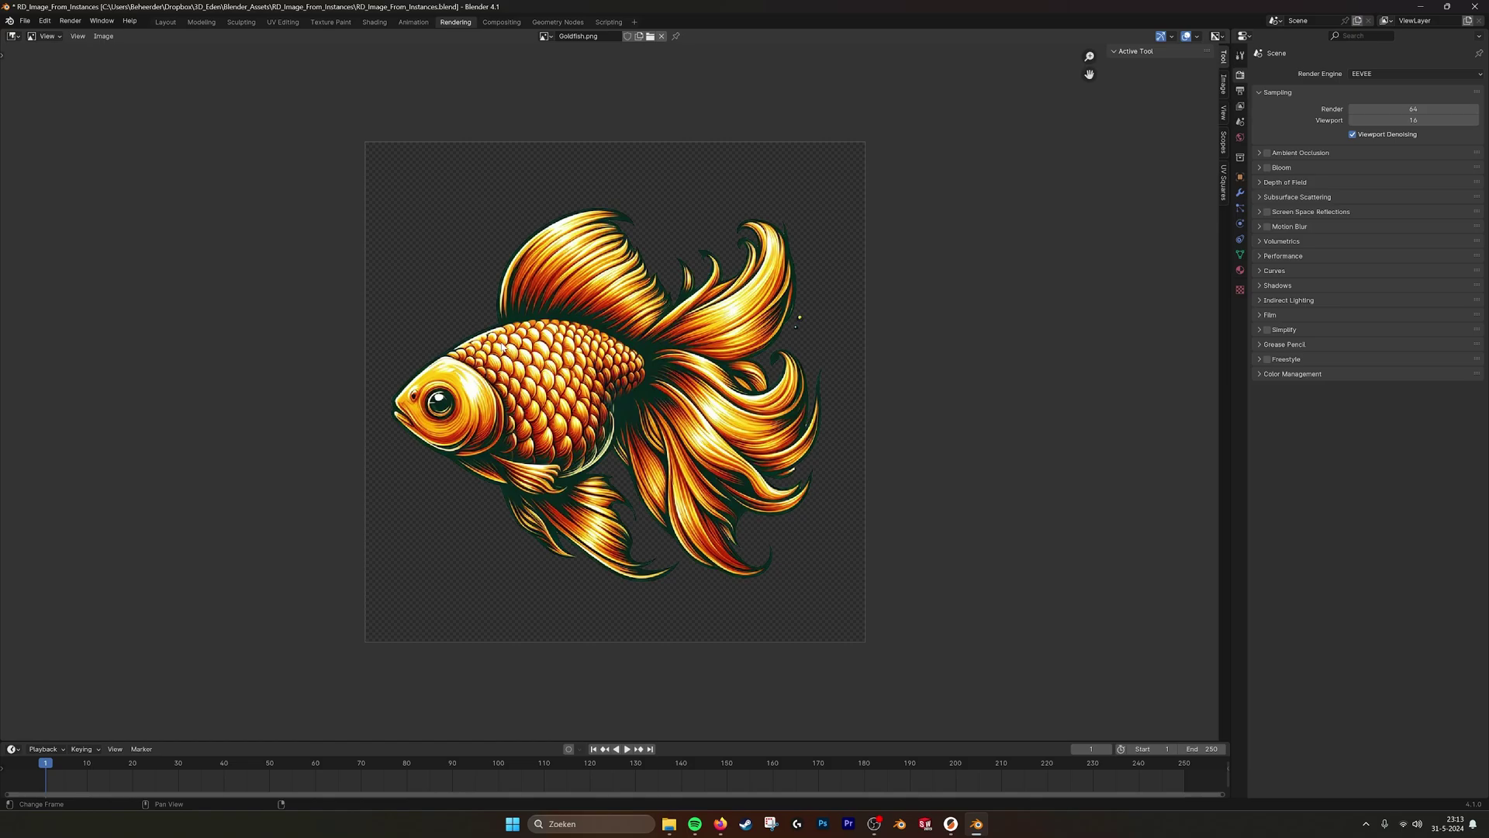
- Display the jellyfish image Jelly.png and the coloured whale image Orca.png in the image editor
left_click(545, 36)
left_click(572, 140)
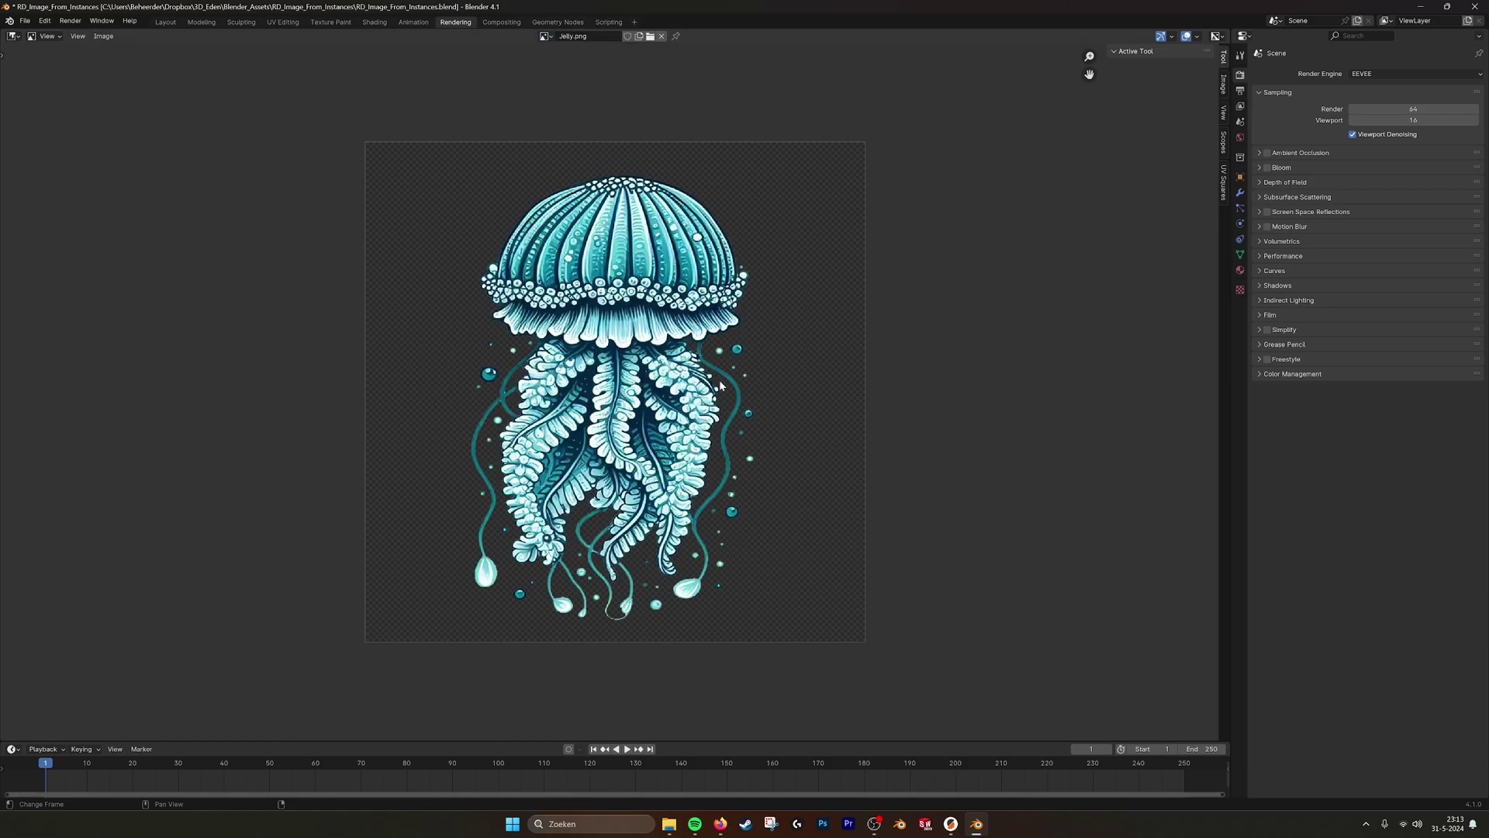
left_click(545, 36)
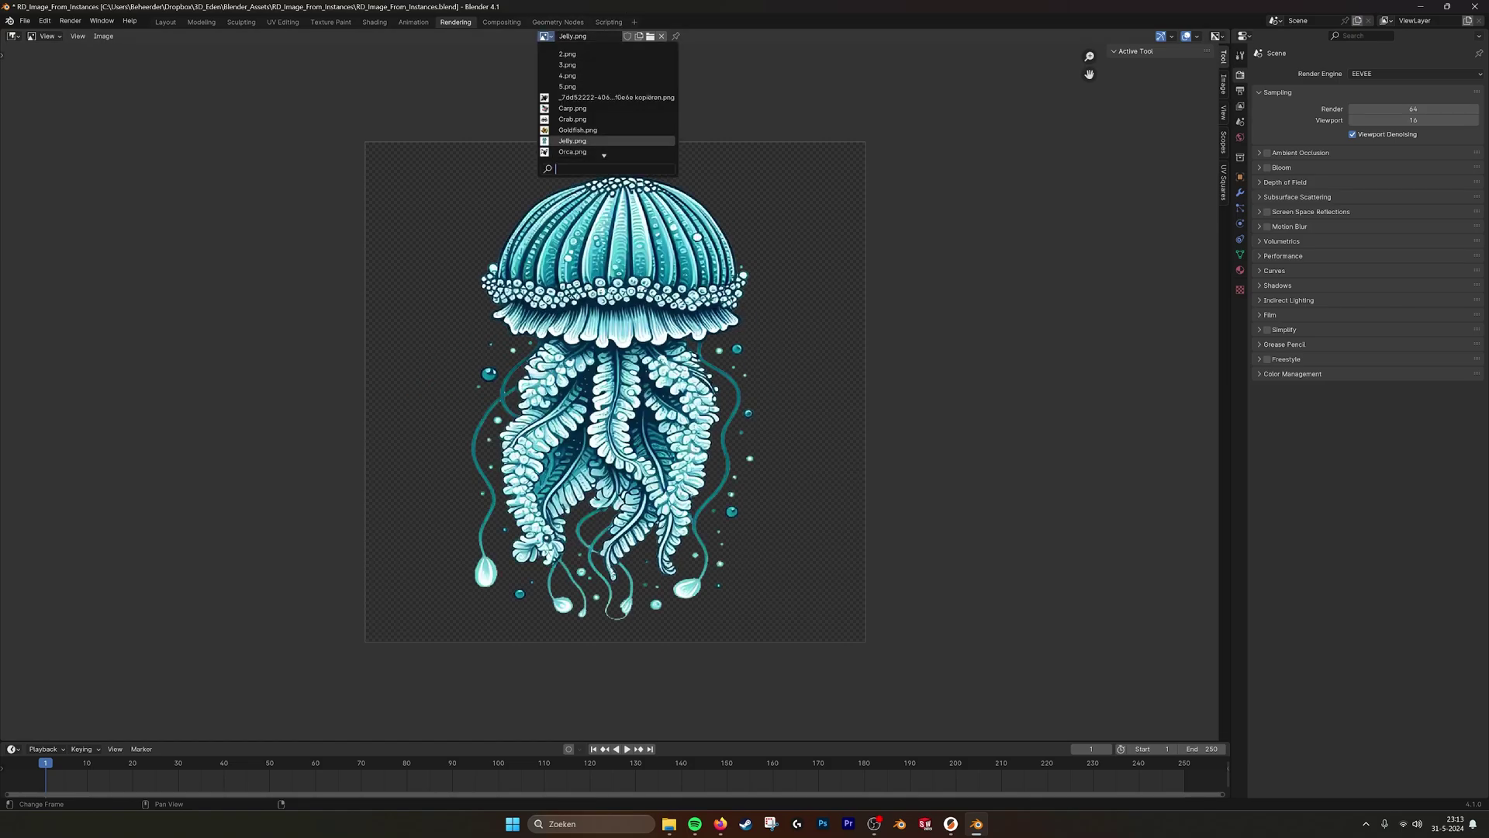
left_click(574, 151)
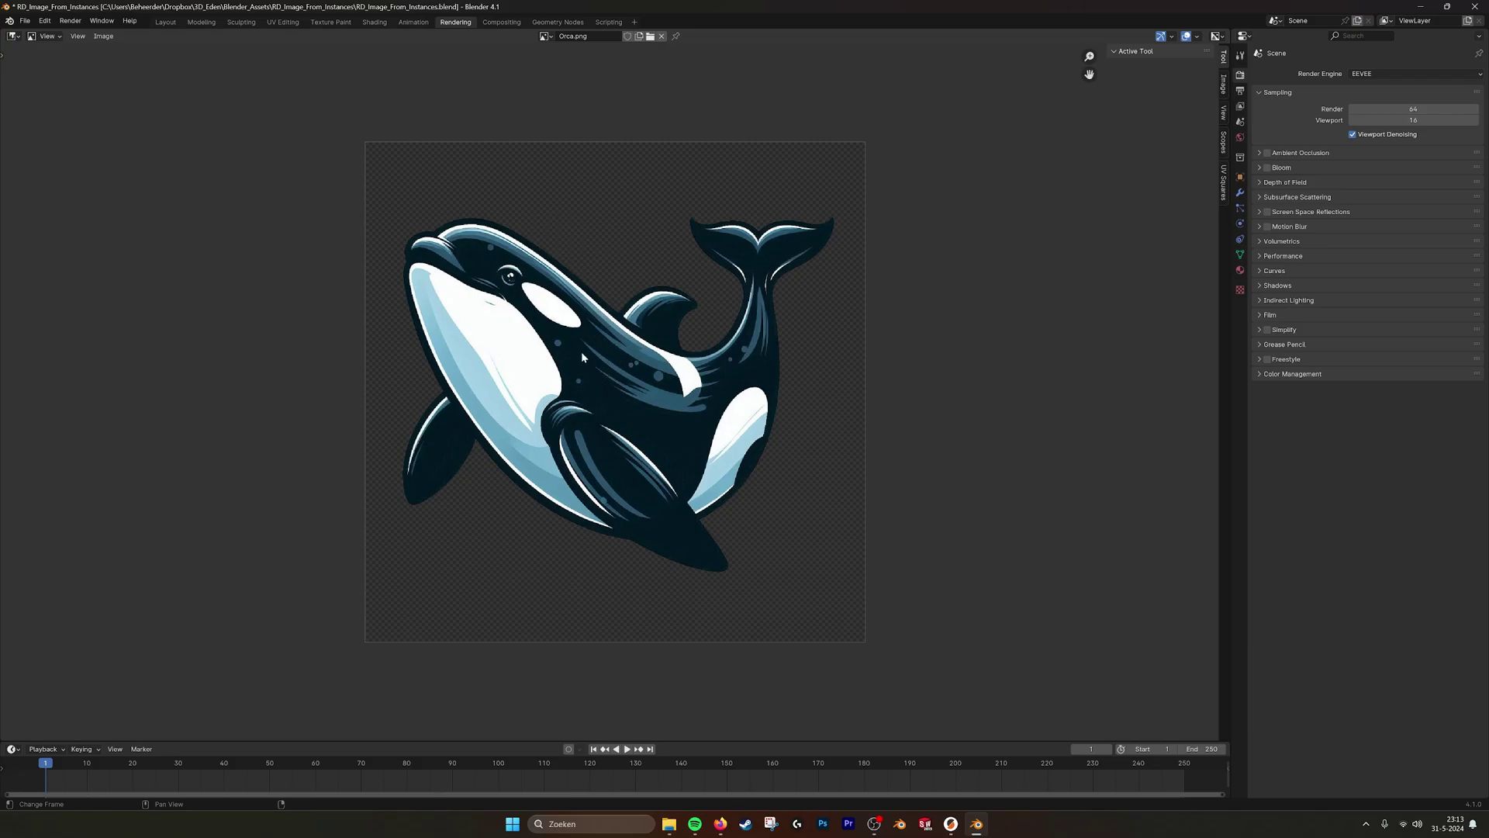
- Switch to the Geometry Nodes workspace and examine the node tree and the Image_On_Grid node's inputs and outputs
left_click(557, 21)
scroll(713, 590, "down", 4)
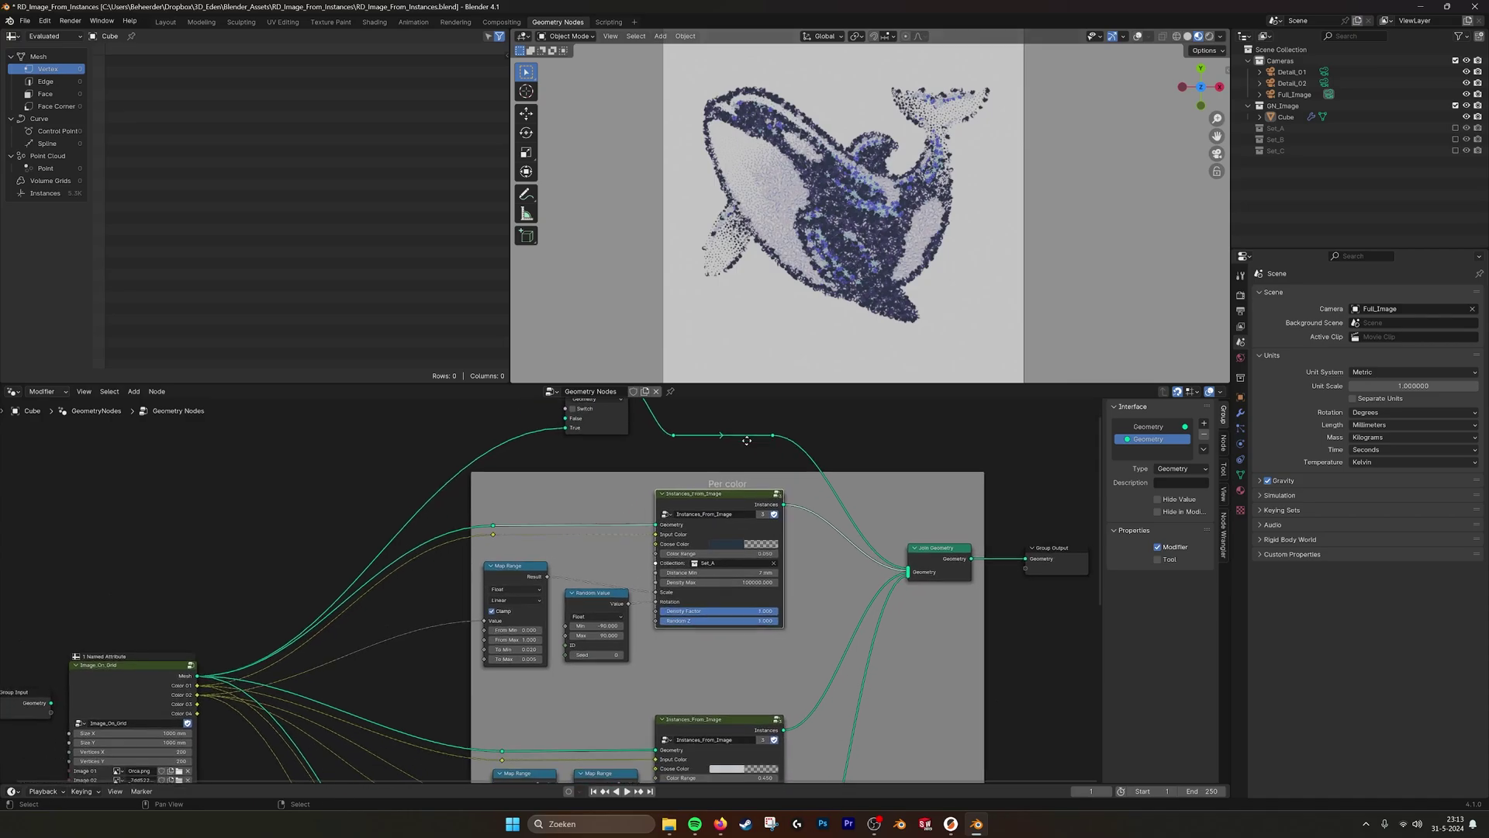
middle_click_drag(723, 567, 727, 518)
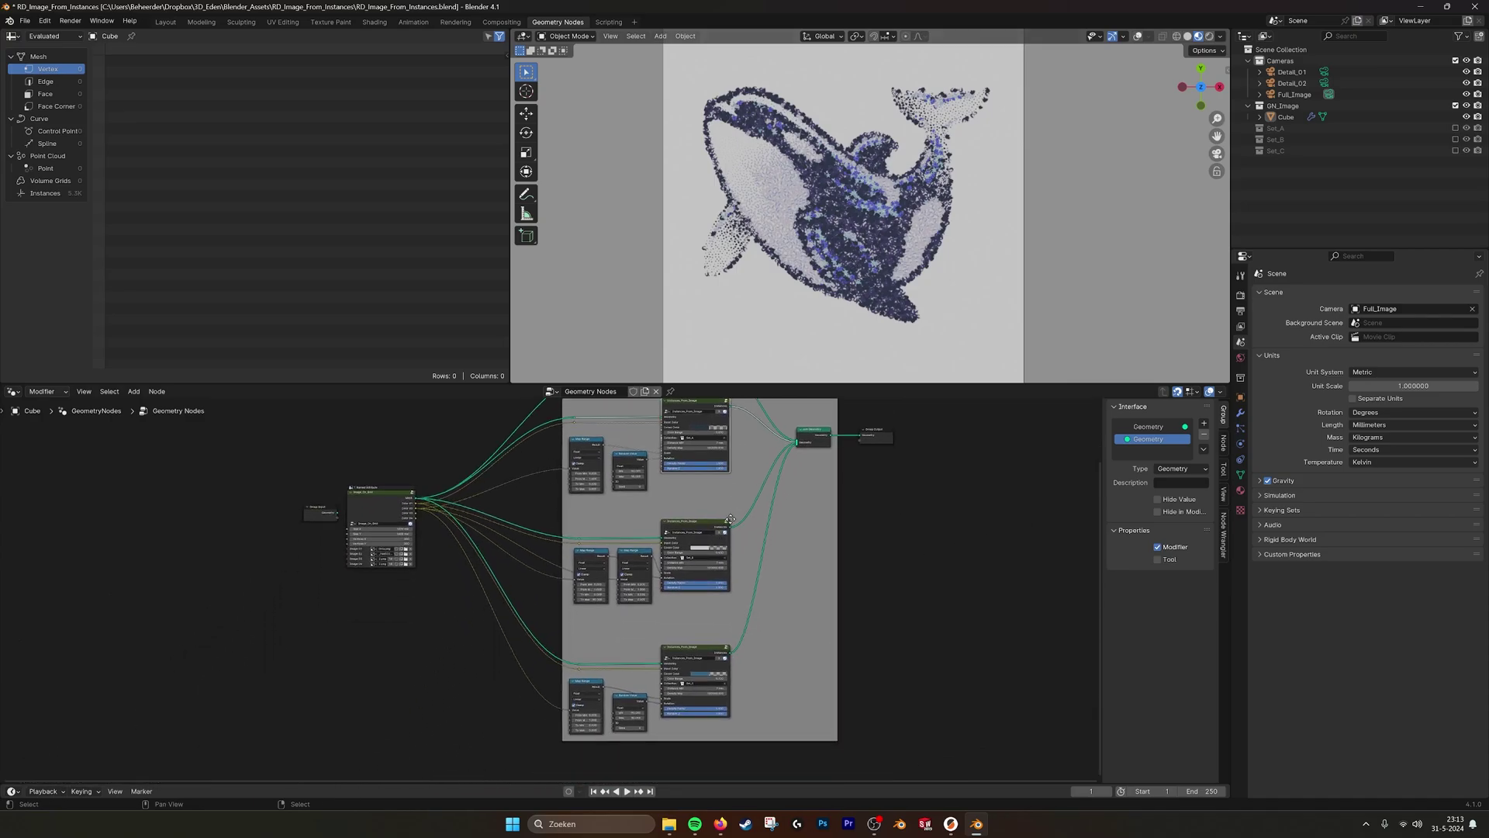
scroll(726, 518, "down", 1)
middle_click_drag(702, 464, 711, 476)
scroll(601, 507, "up", 3)
scroll(579, 538, "up", 14)
middle_click_drag(356, 502, 487, 624)
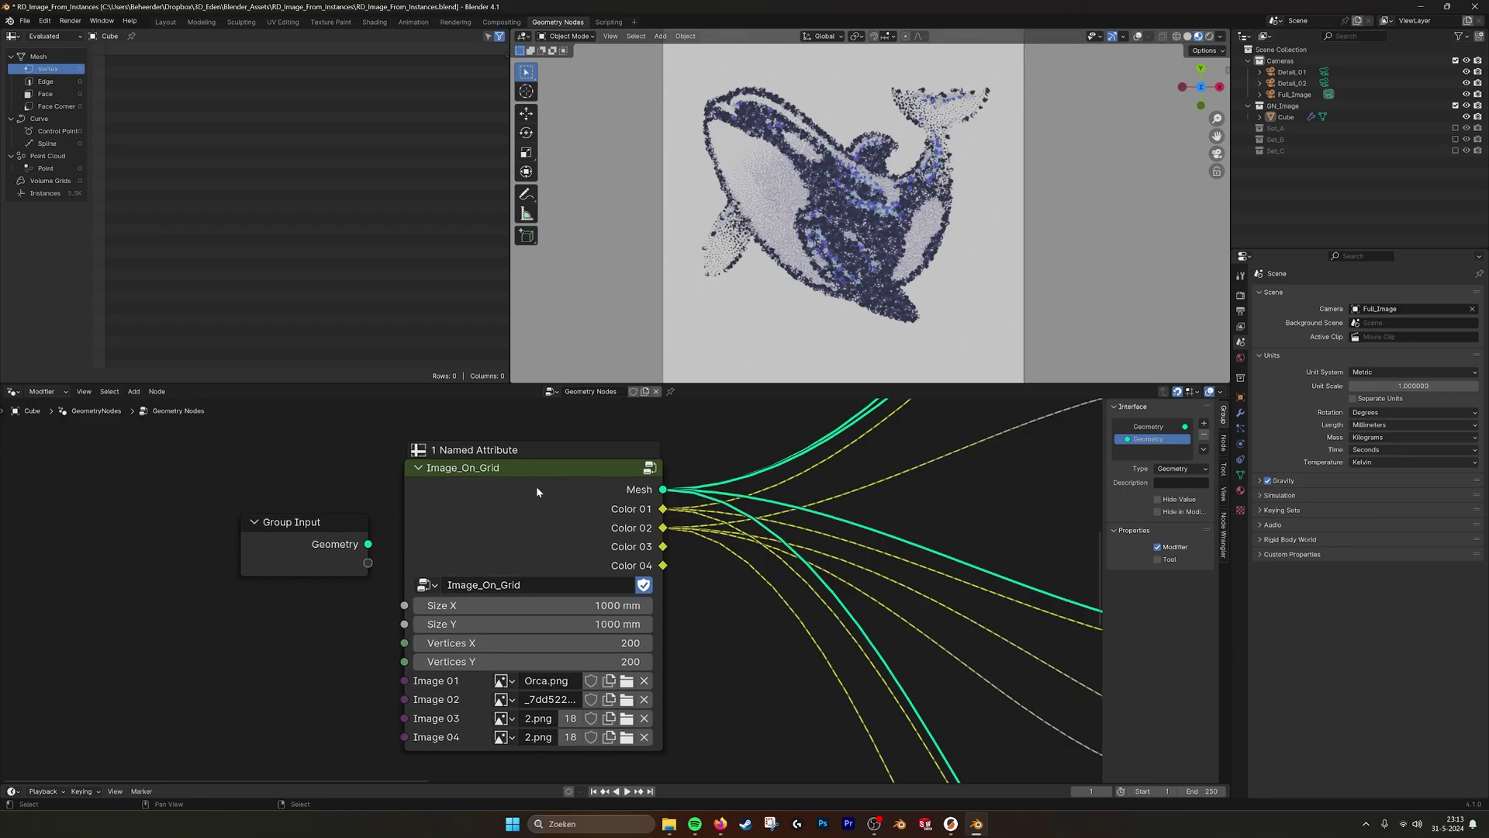
mouse_move(693, 560)
middle_mouse_down()
mouse_move(665, 543)
mouse_move(680, 545)
middle_mouse_up()
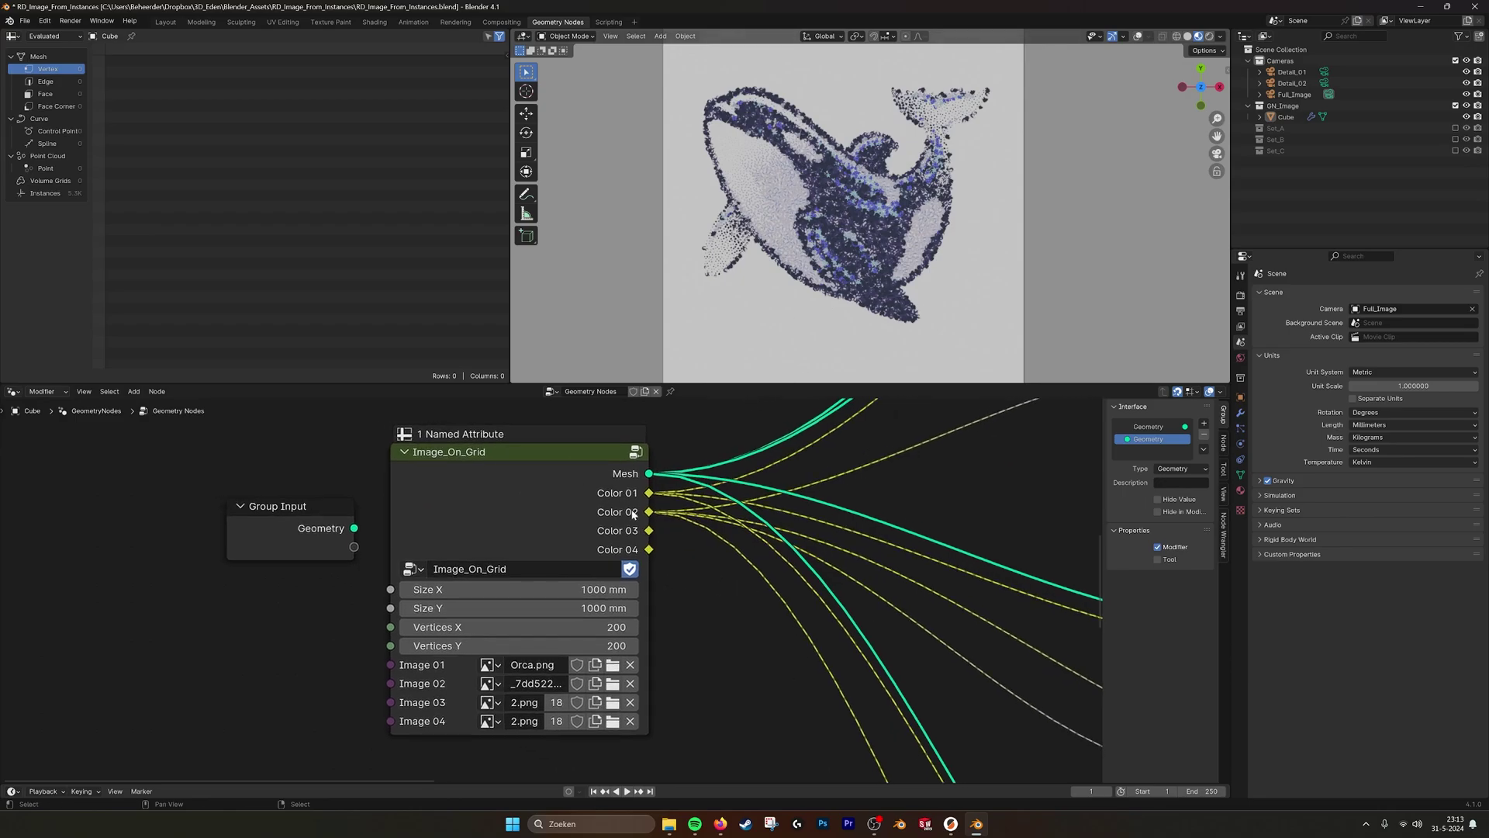
- Enable the Switch option on the geometry switch node above the Per color frame to pass the image grid mesh
scroll(886, 493, "down", 5)
middle_click_drag(909, 478, 548, 686)
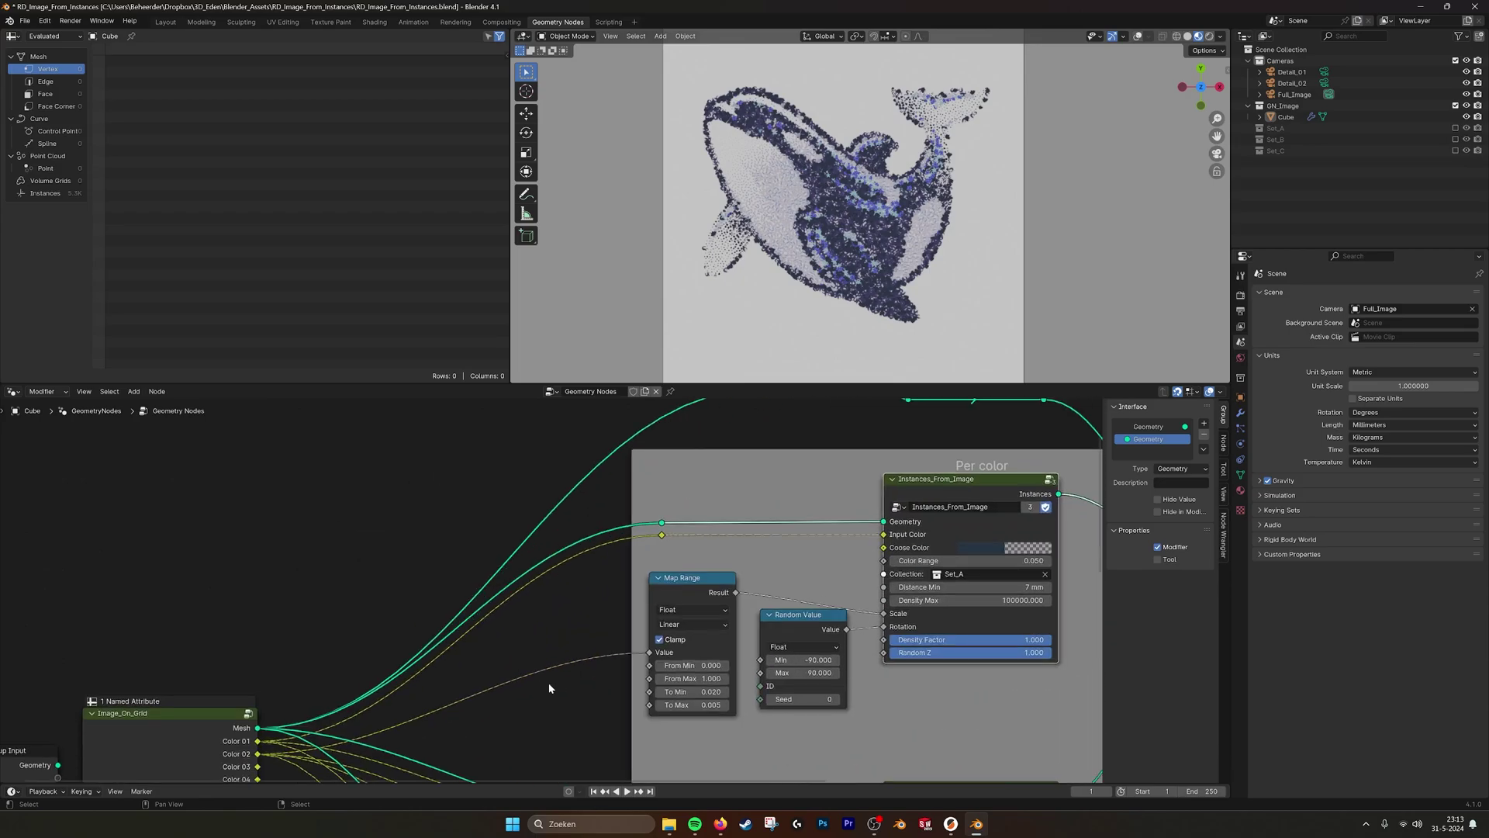
scroll(805, 504, "down", 1)
middle_click_drag(806, 505, 668, 619)
scroll(665, 559, "up", 4)
middle_click_drag(657, 492, 652, 481)
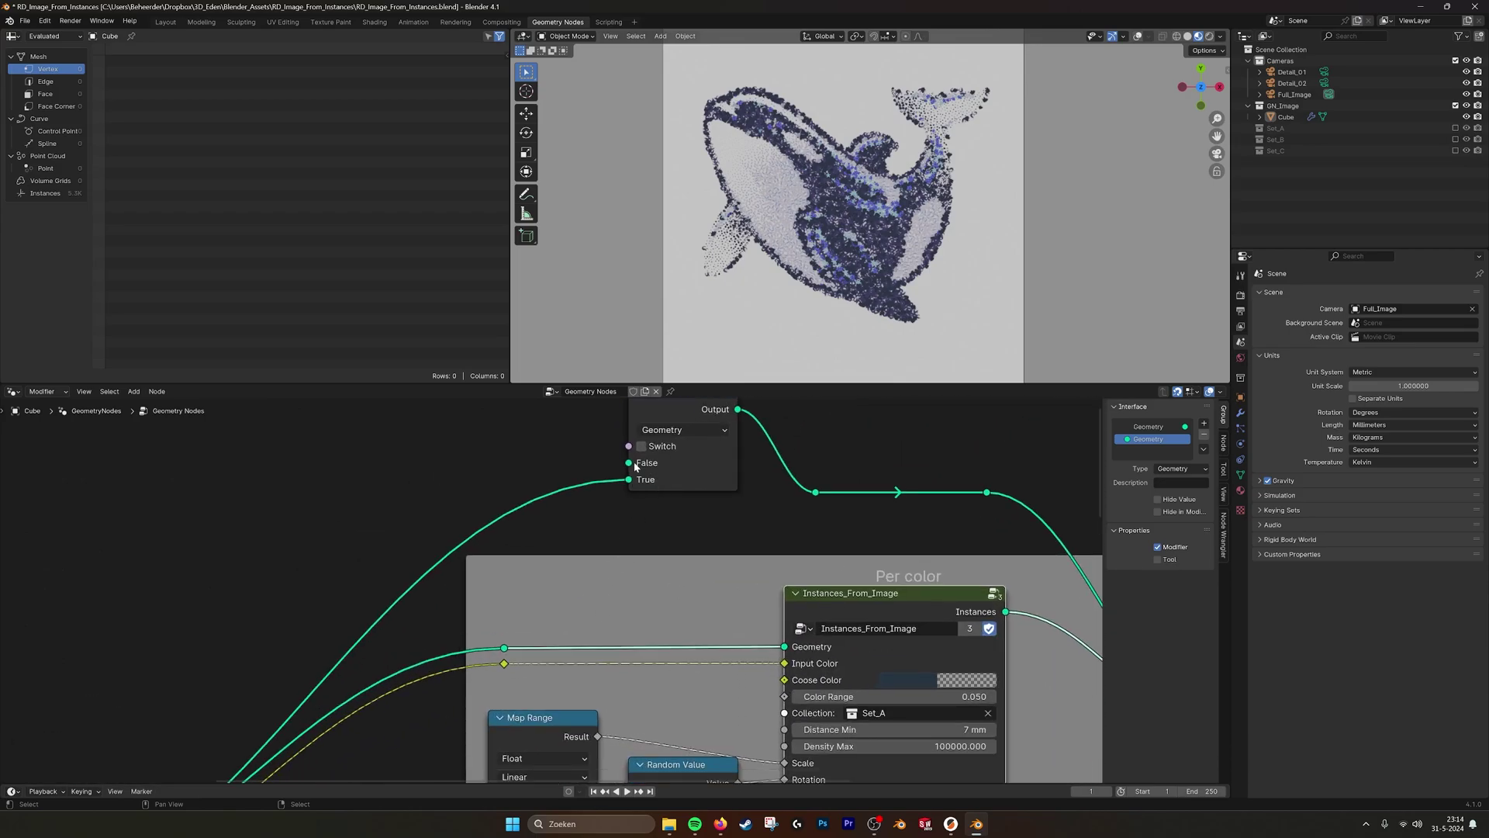
left_click(641, 447)
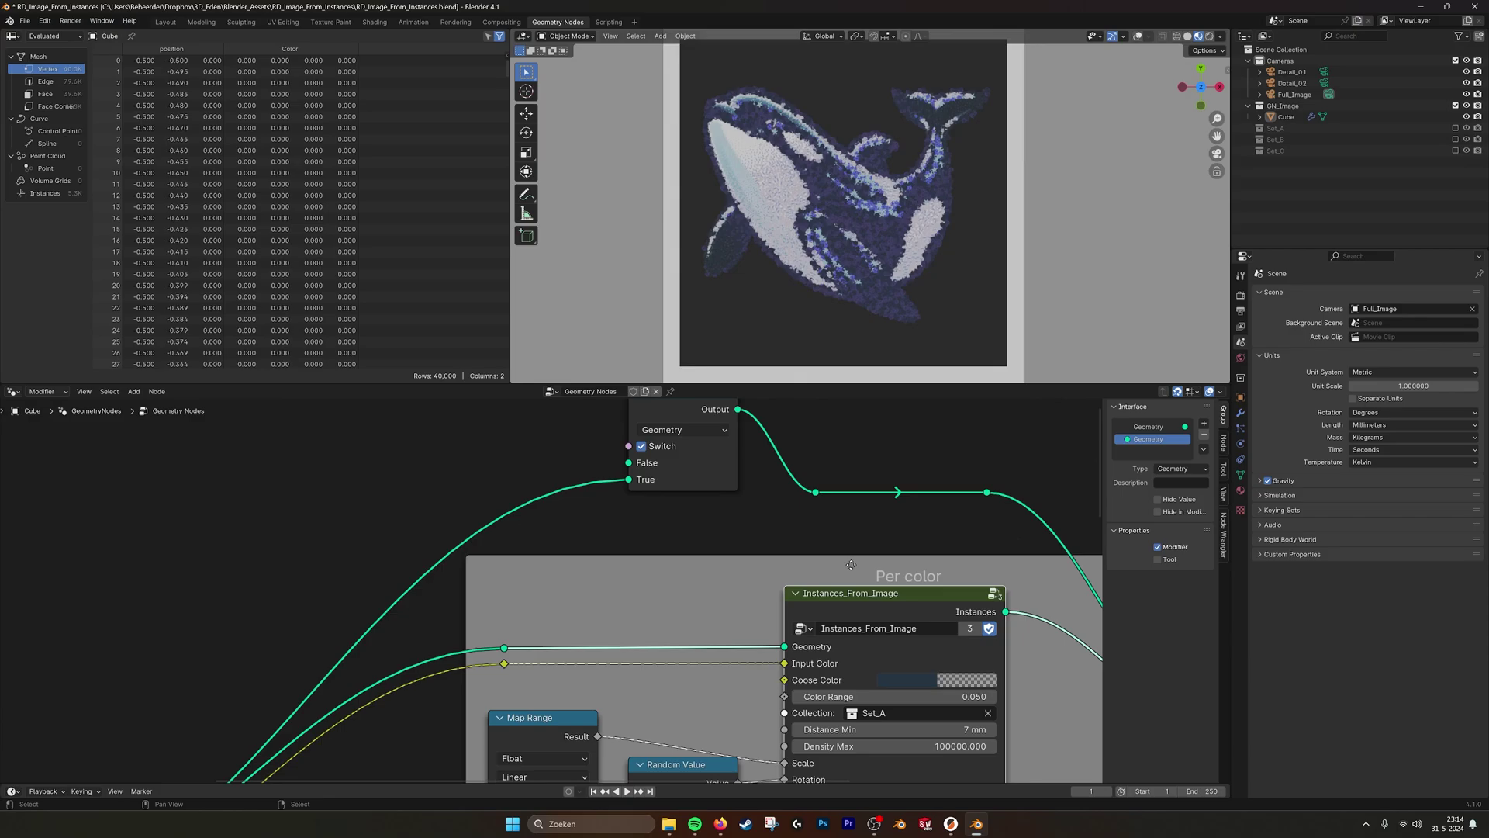
- Add reroutes on the three Instances_From_Image output links and cut them from Join Geometry, keeping only the switch node's link
middle_click_drag(850, 563, 491, 538)
scroll(812, 664, "down", 4)
middle_click_drag(812, 683, 778, 639)
scroll(778, 639, "up", 2)
scroll(778, 638, "up", 1)
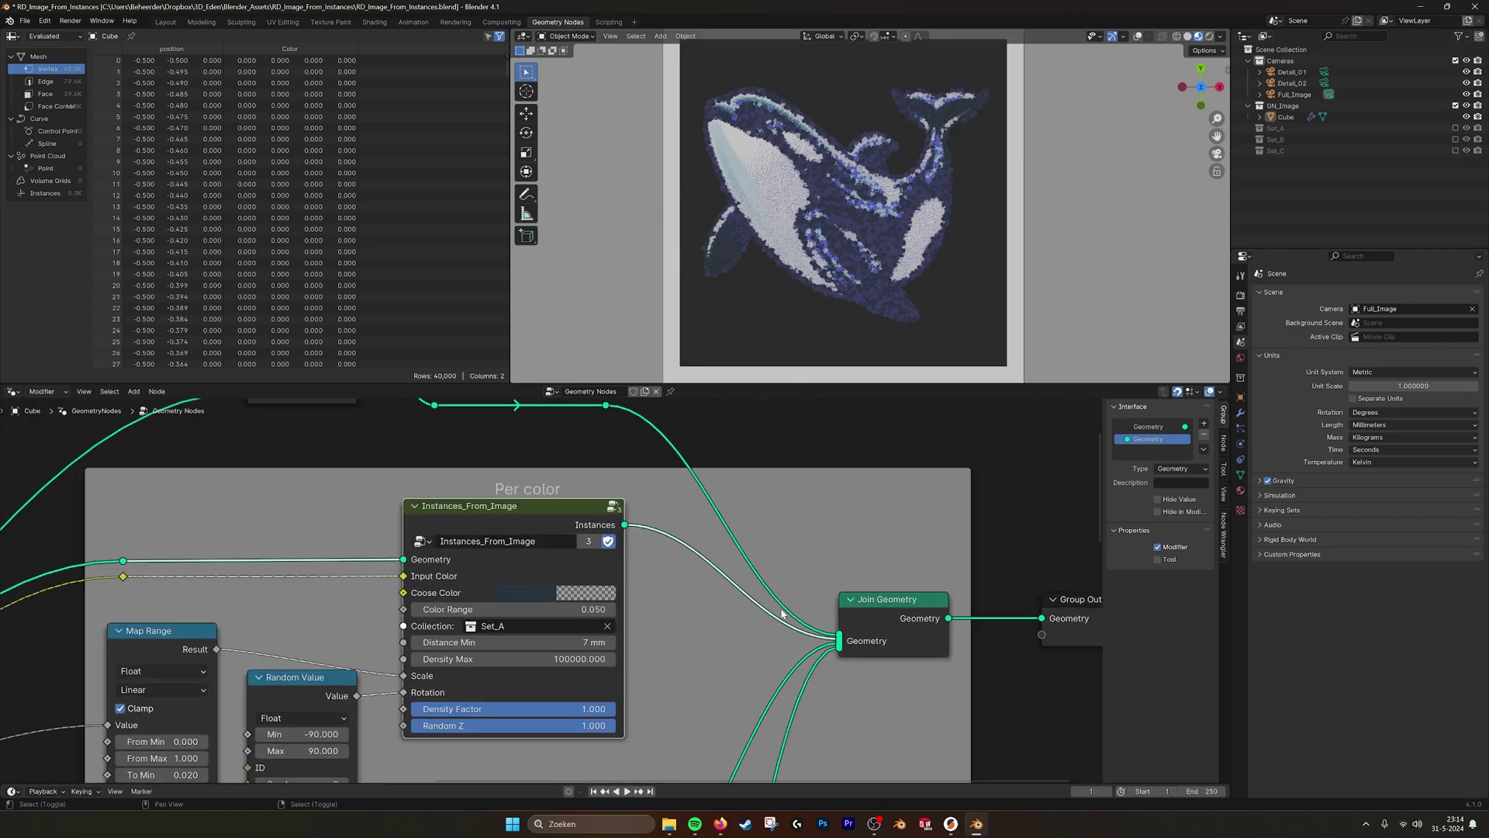
right_click_drag(834, 752, 834, 754, "shift")
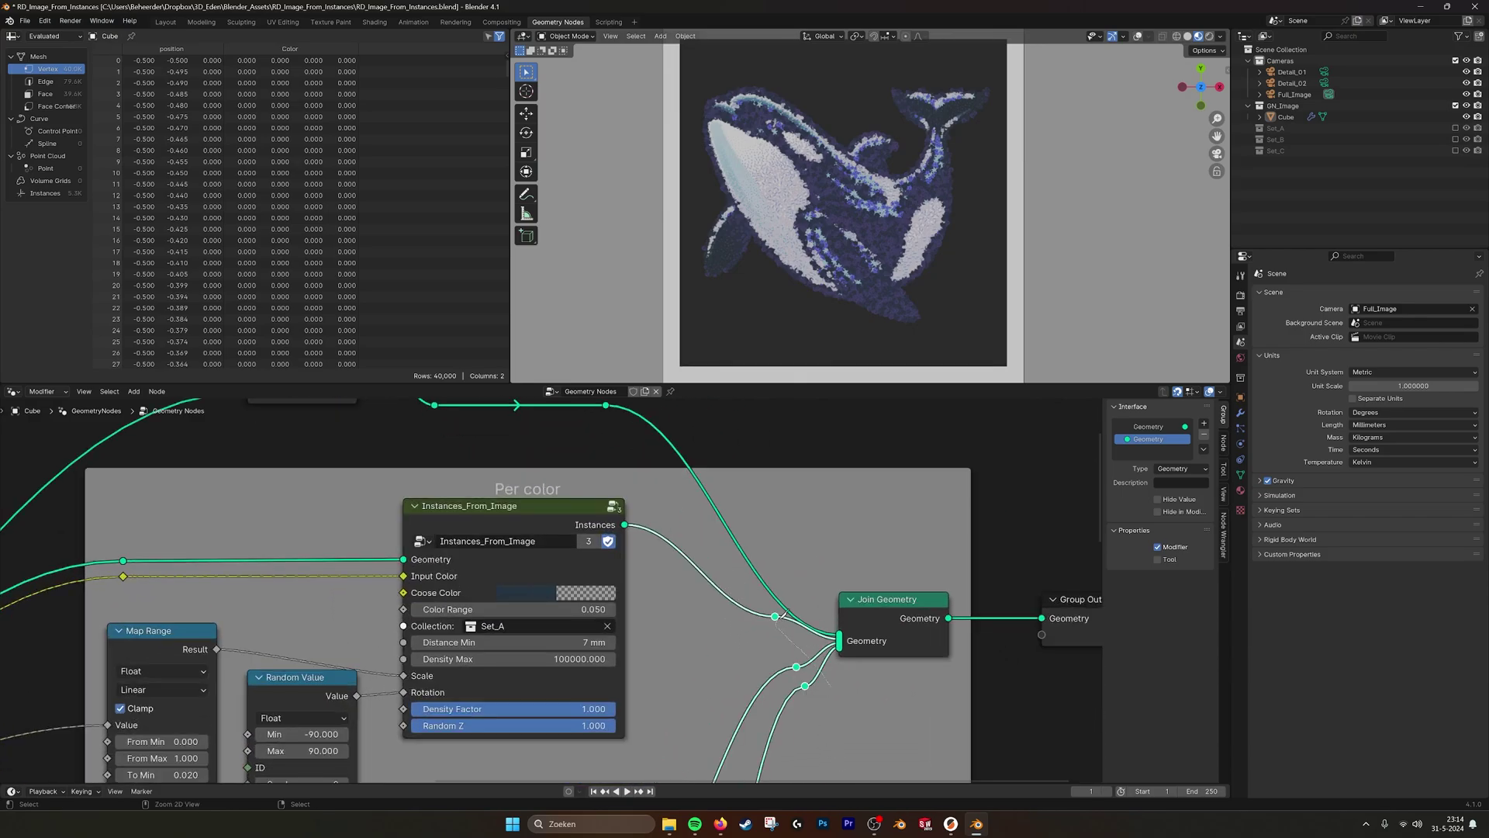
right_click_drag(784, 613, 783, 614, "ctrl")
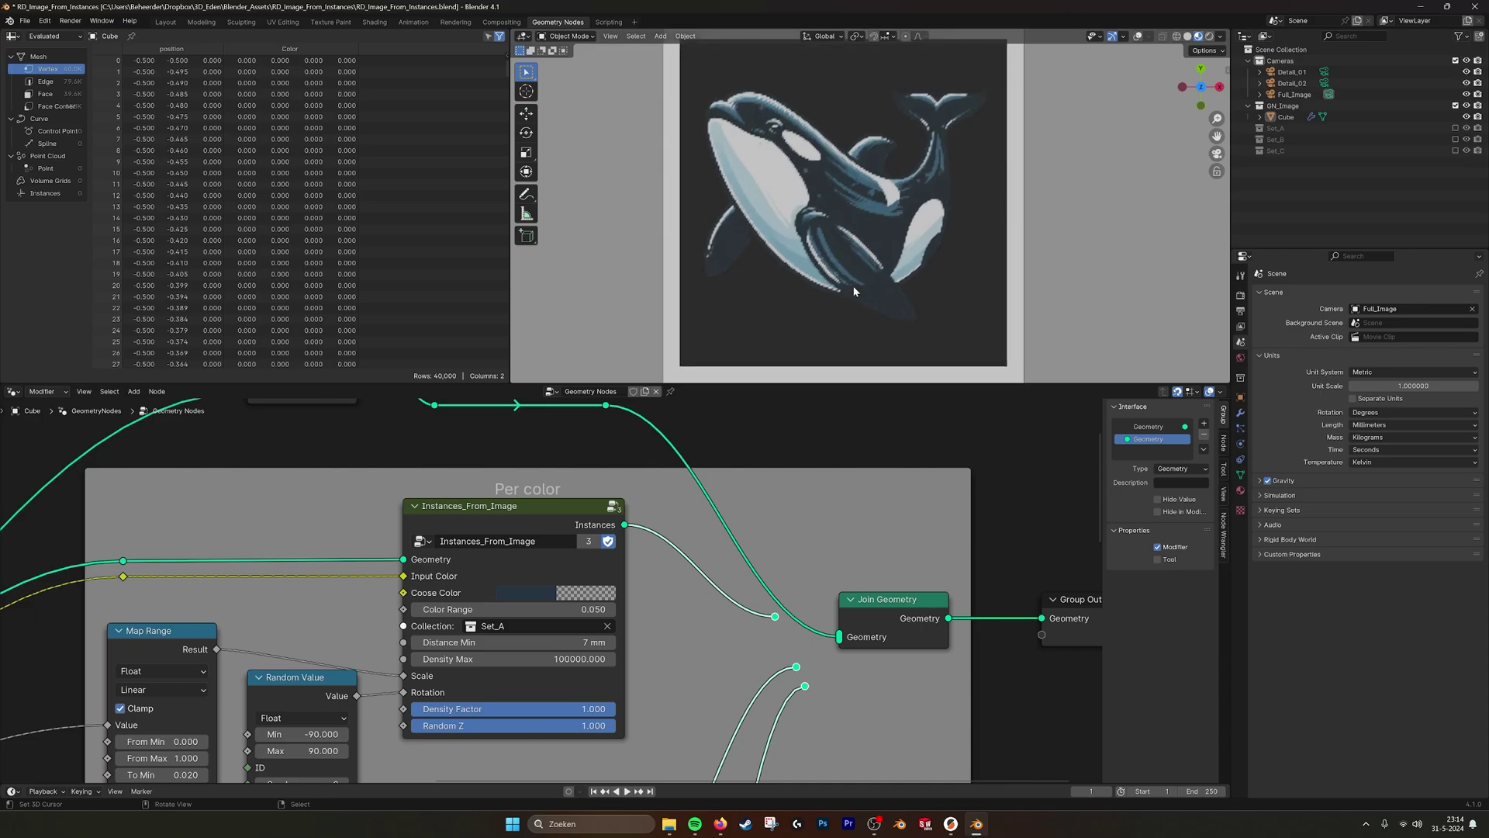
- Try reducing the Image_On_Grid node's vertex counts to 67 in X and 40 in Y, and undo the changes
scroll(854, 291, "up", 2)
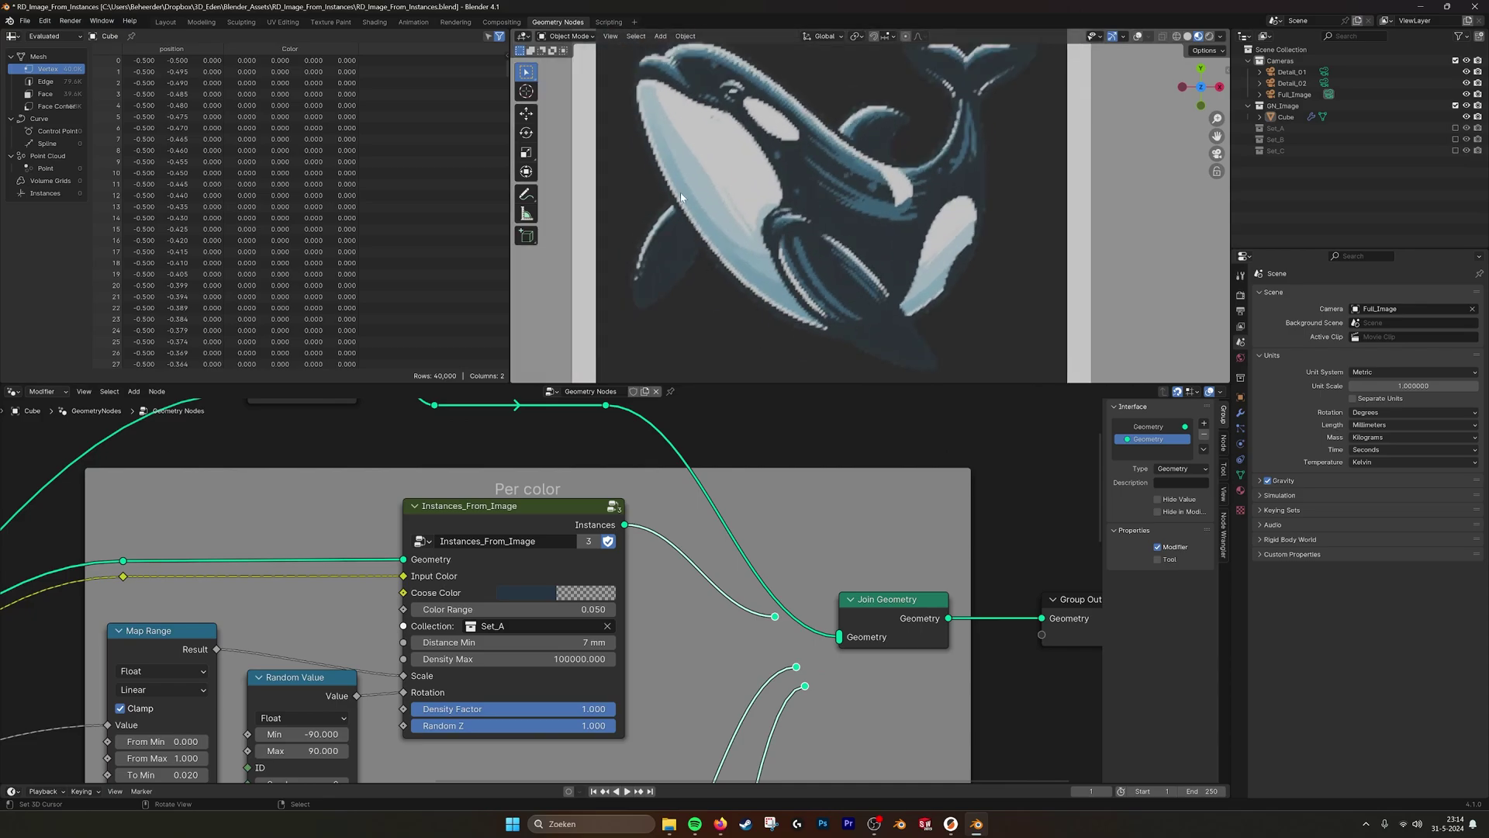
middle_click_drag(256, 618, 658, 618)
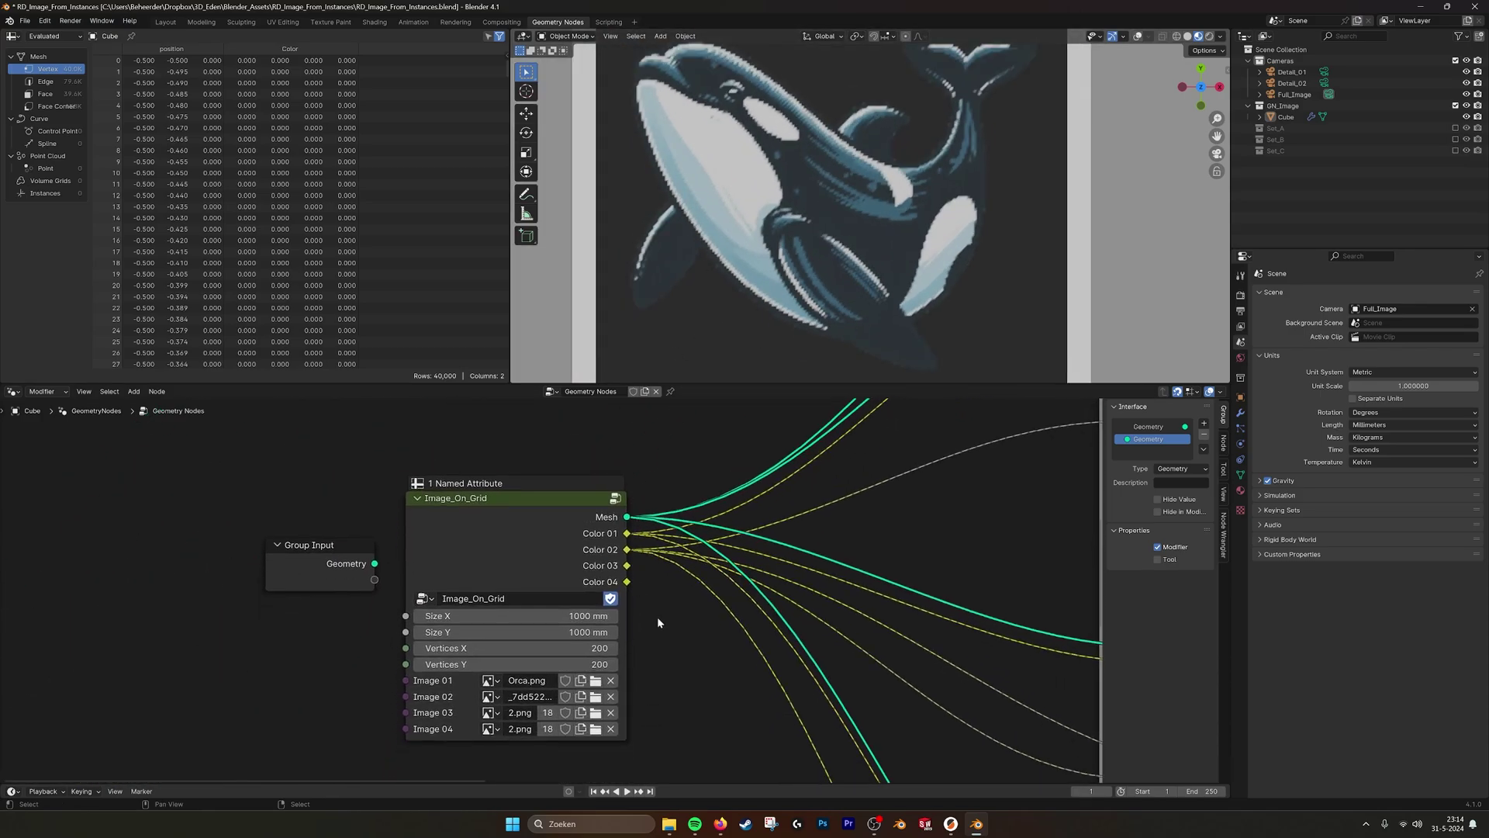
scroll(658, 622, "up", 2)
left_click_drag(589, 619, 485, 637)
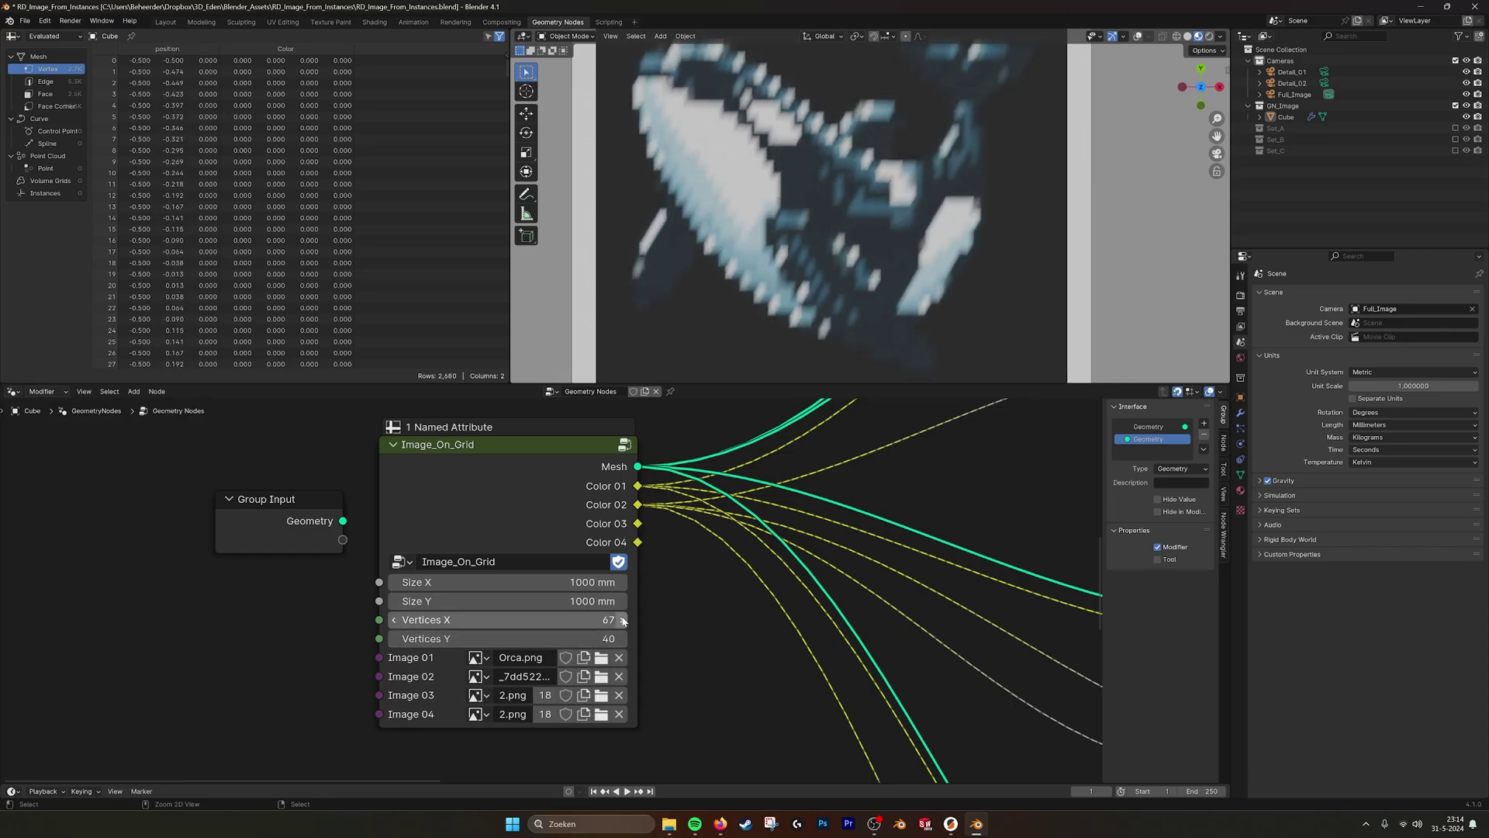
key("ctrl+z")
key("ctrl+z")
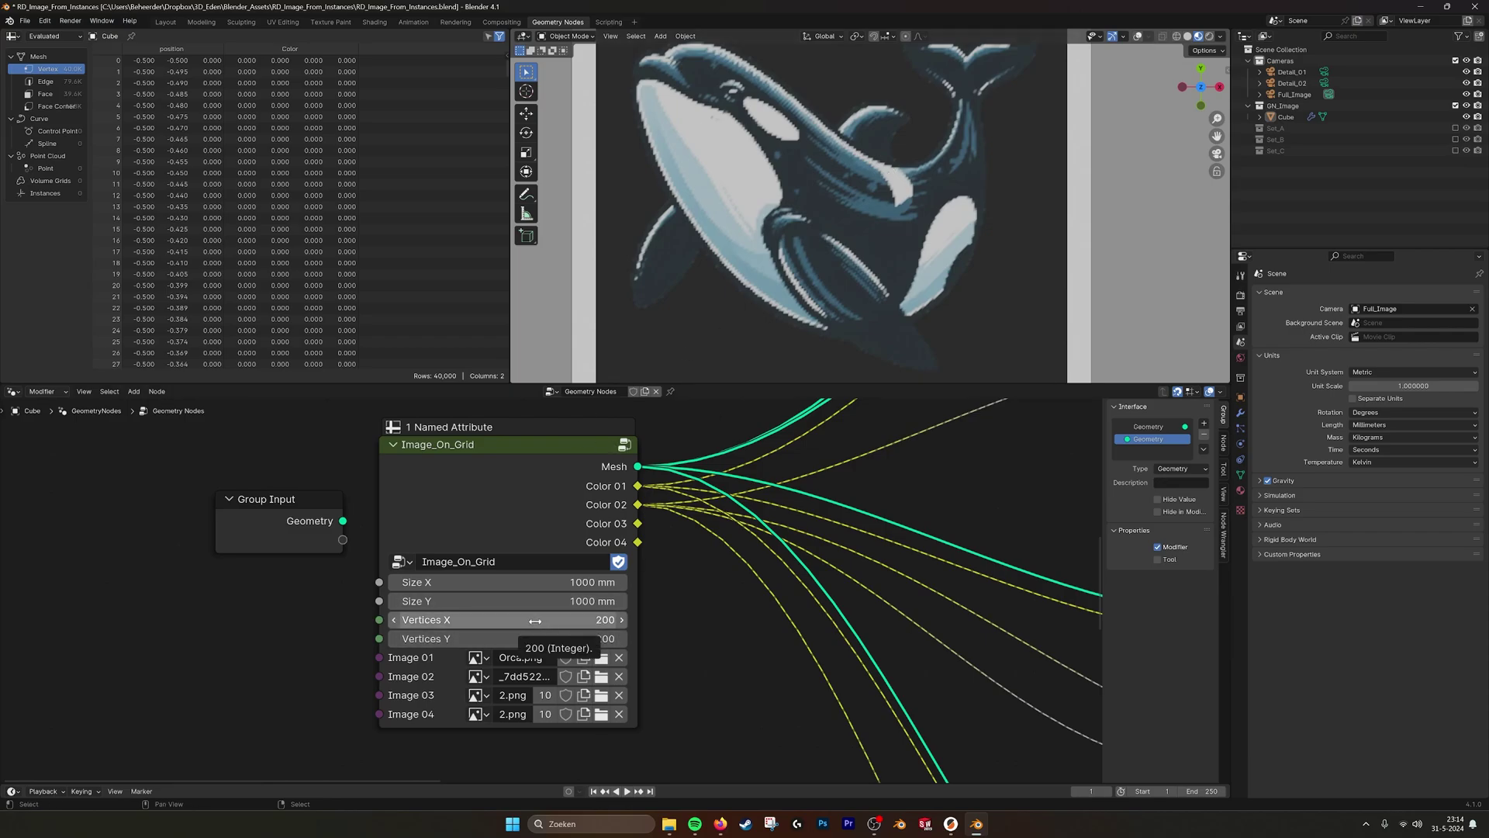
- Try different Size X and Size Y values on the Image_On_Grid node and restore the original dimensions
scroll(860, 218, "down", 1)
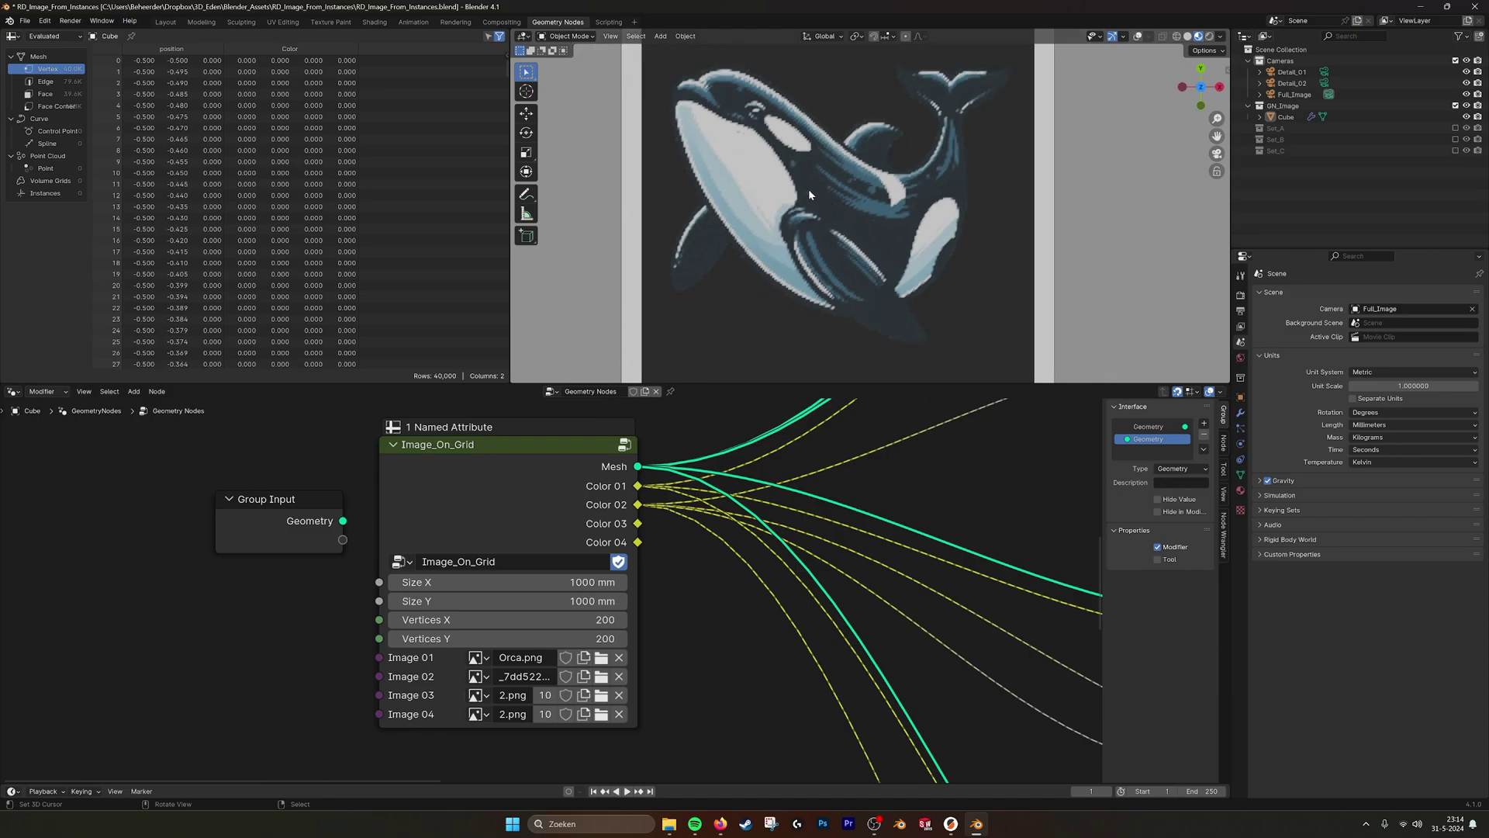
scroll(846, 193, "down", 1)
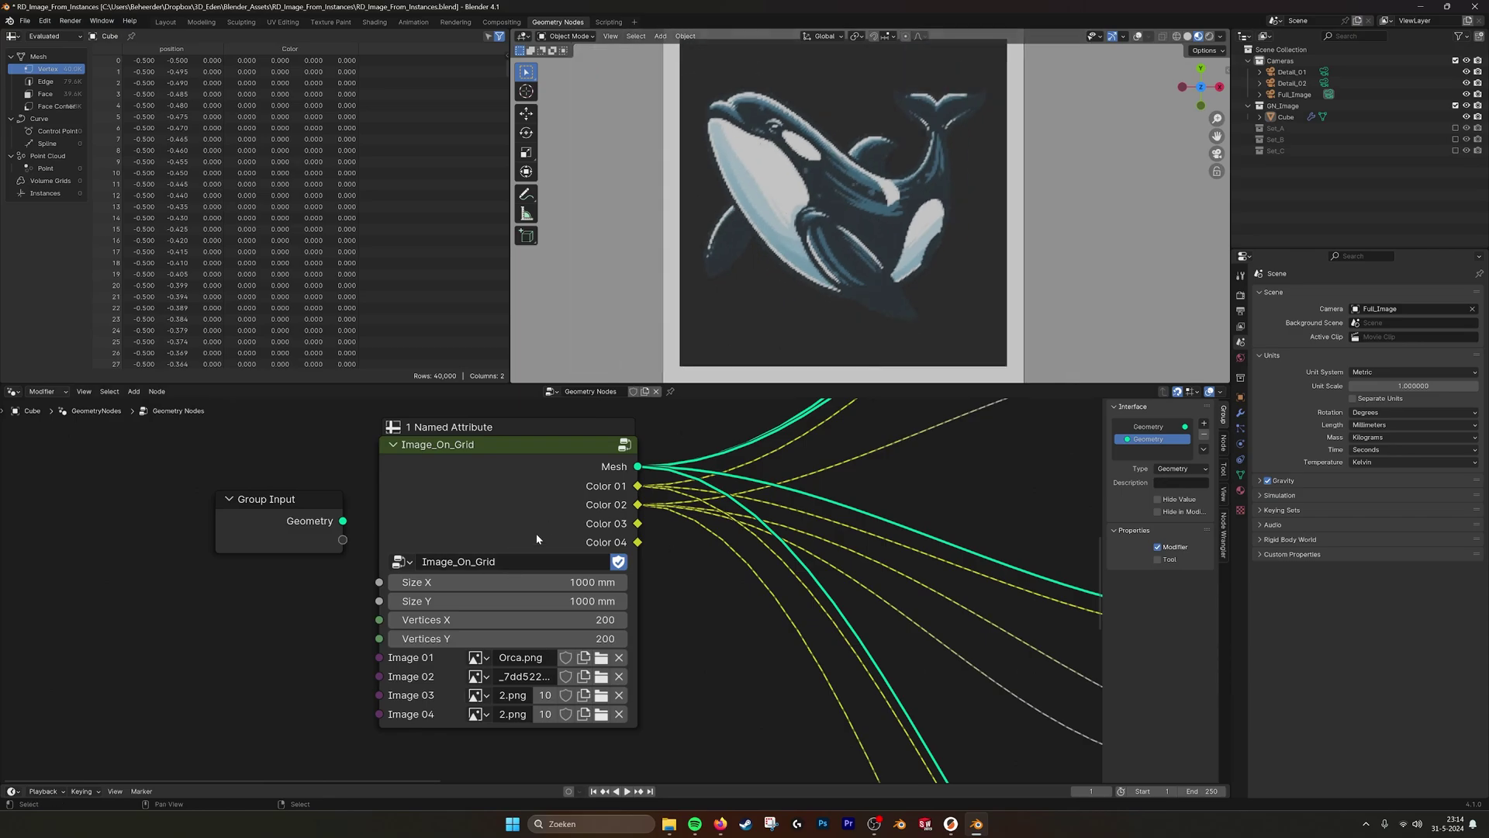
left_click_drag(507, 583, 597, 583, "shift")
right_click(505, 582)
left_click_drag(505, 601, 435, 601, "shift")
key("ctrl+z")
middle_click_drag(705, 528, 701, 526)
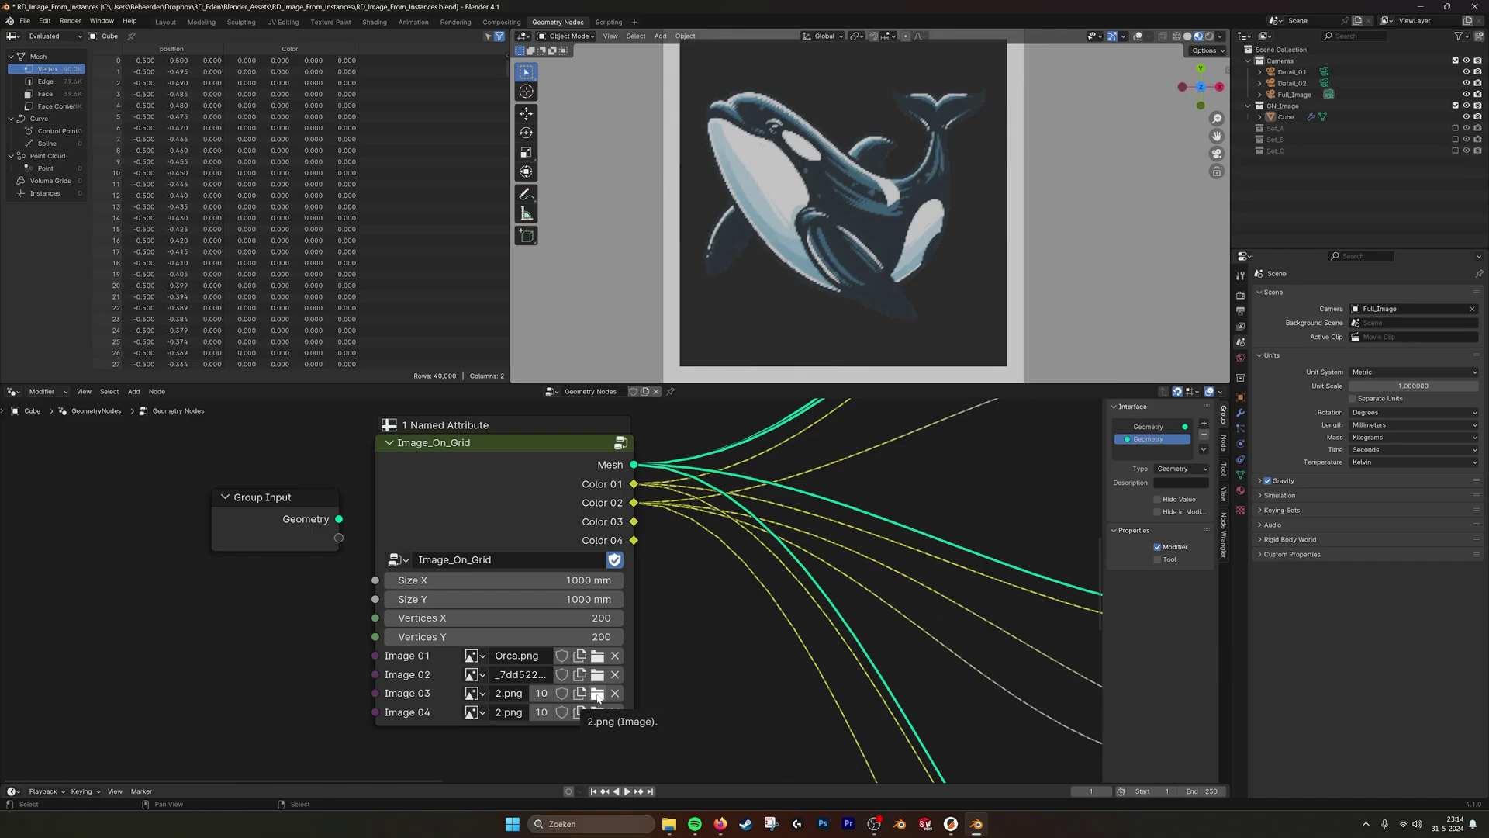
- Browse the images available for Image 01, view Orca.png in the Rendering workspace and return to the Geometry Nodes workspace
left_click(483, 656)
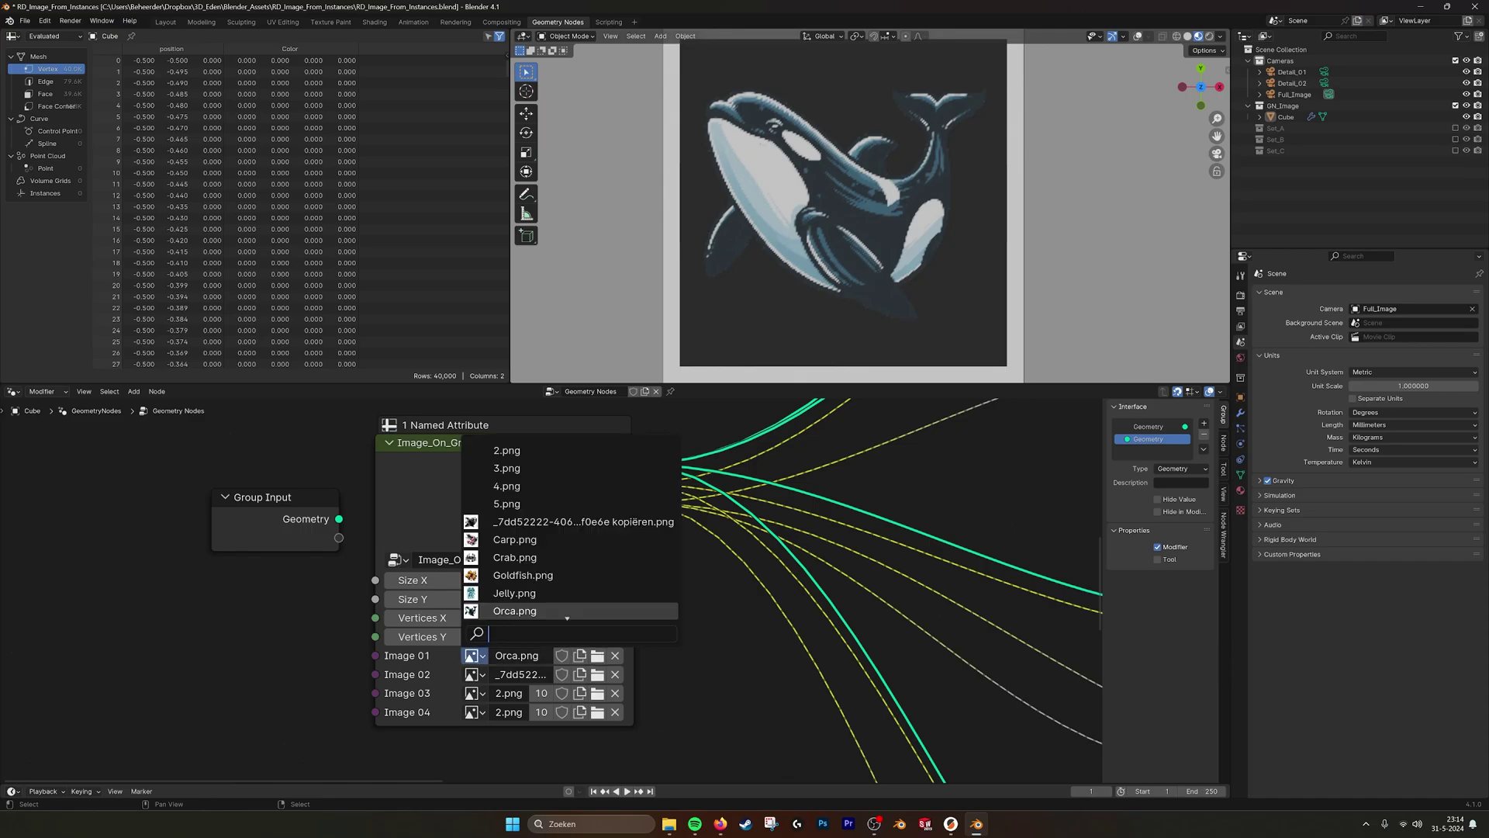
scroll(543, 610, "down", 1)
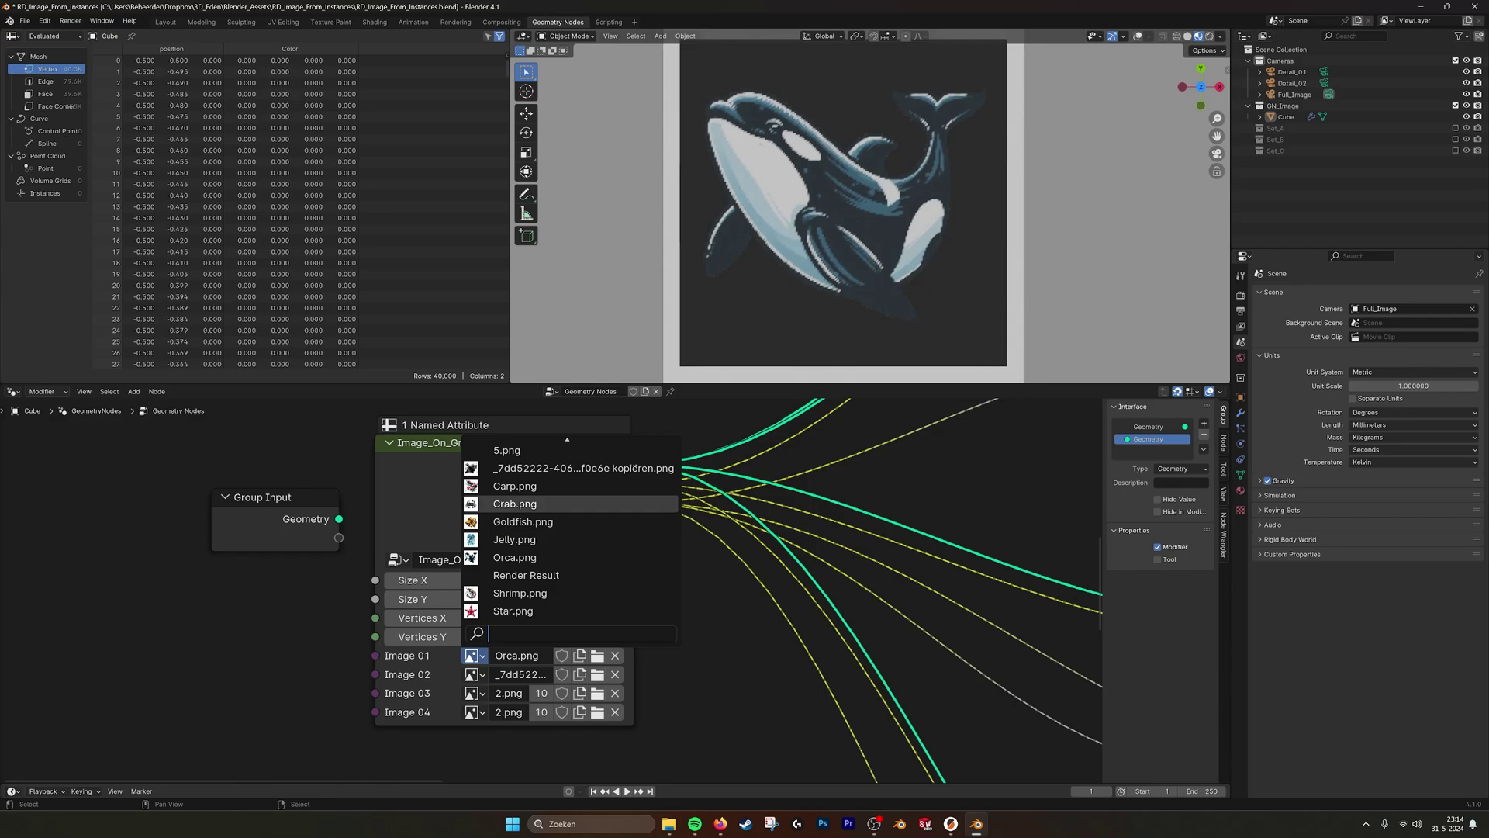
left_click(455, 21)
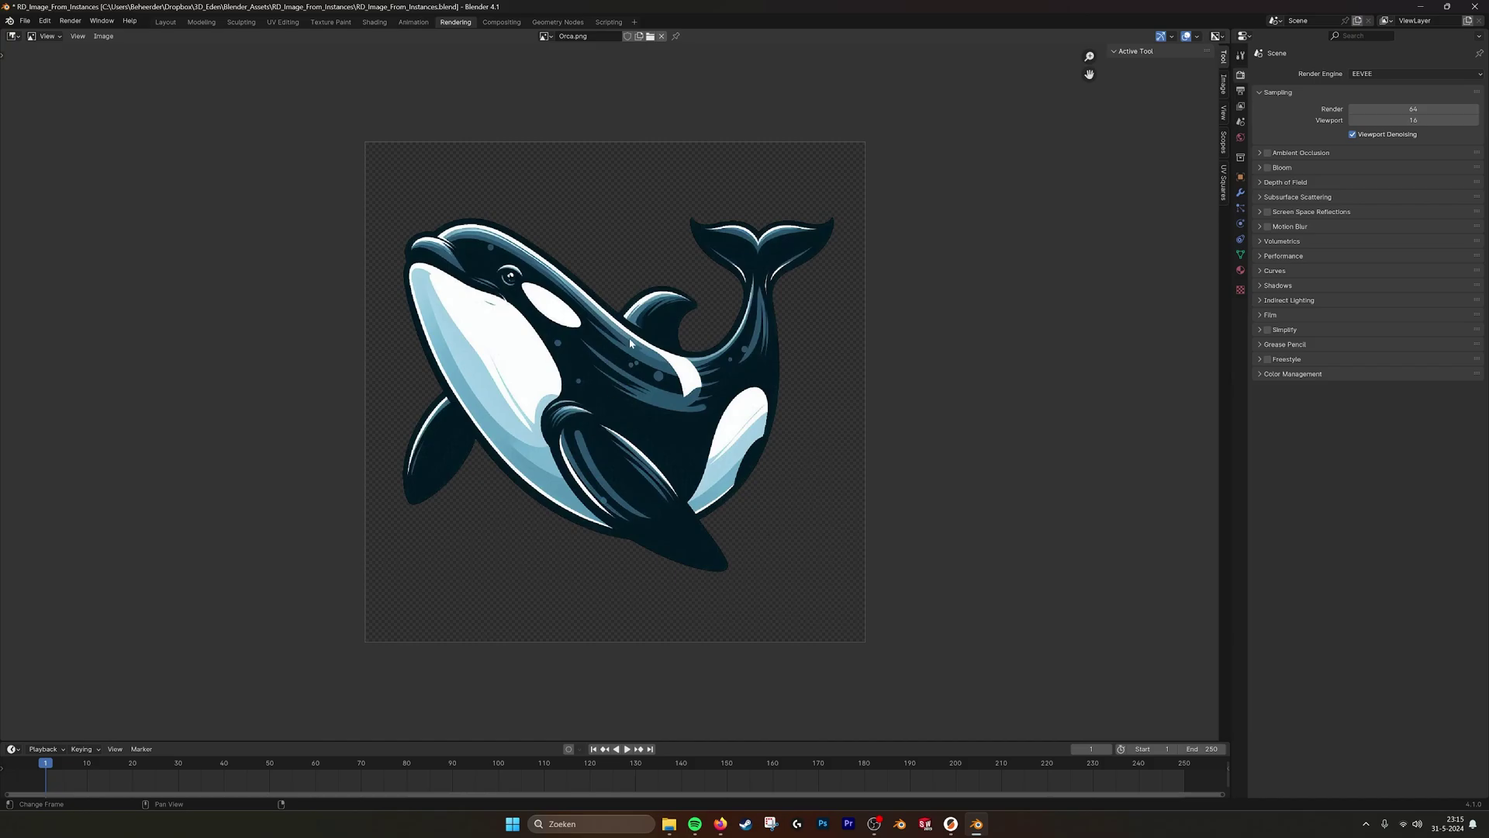
left_click(558, 22)
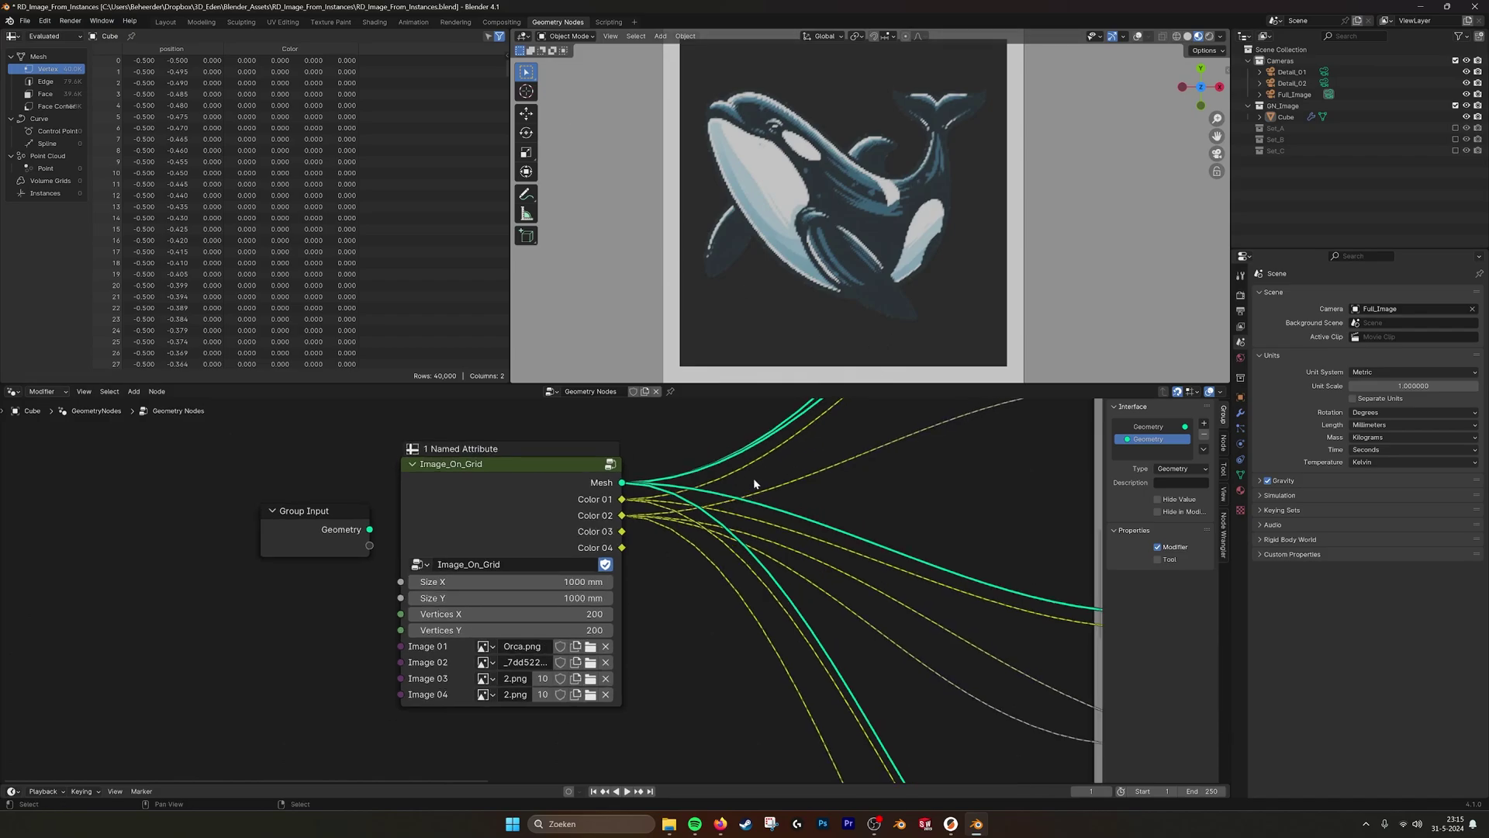
- Examine how the Image_On_Grid mesh and colour outputs feed the first Instances_From_Image node in the Per color frame
scroll(419, 675, "up", 2)
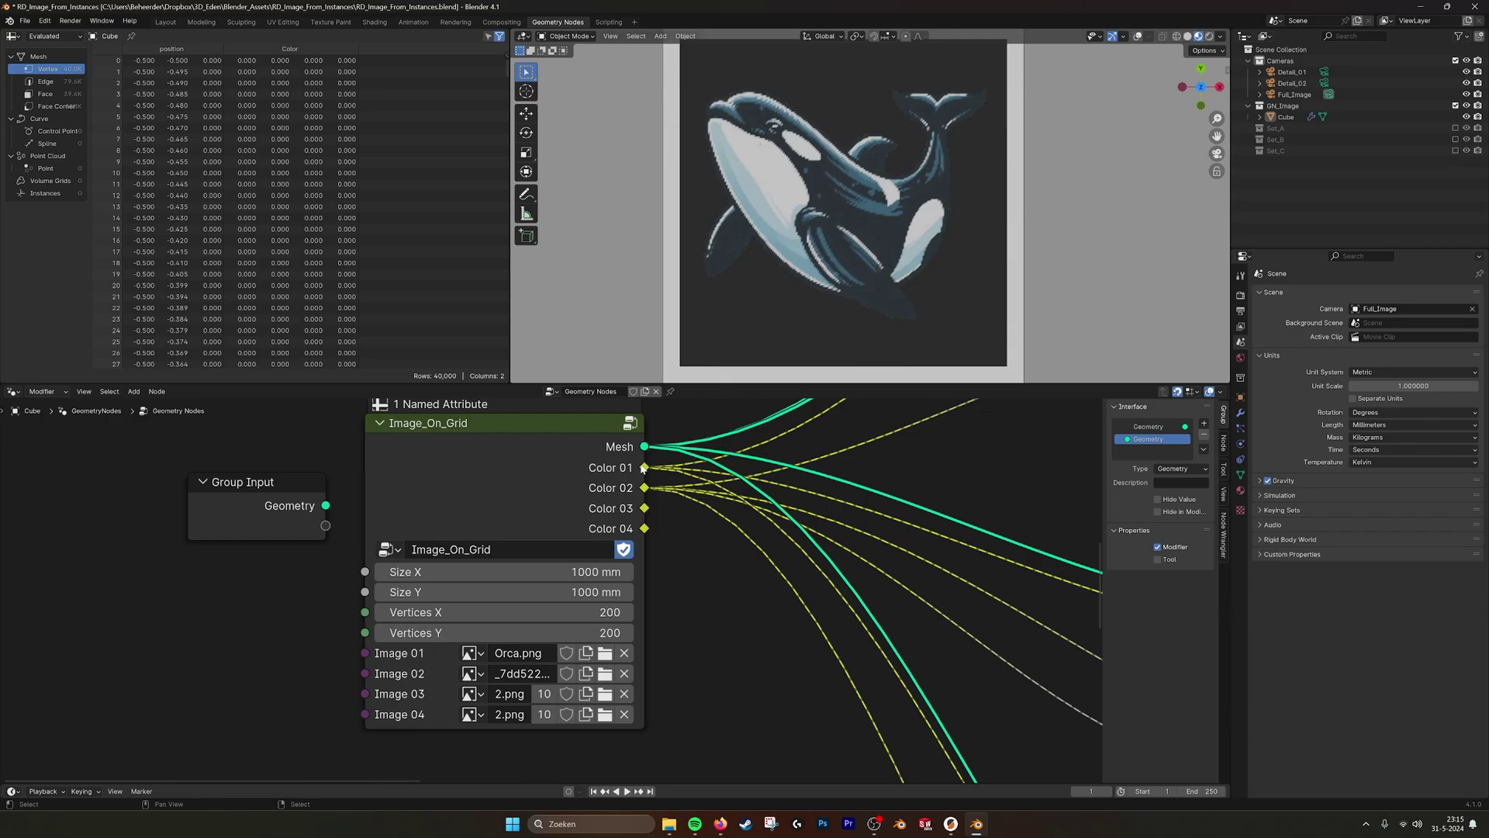
mouse_move(631, 470)
middle_click_drag(583, 668, 596, 652)
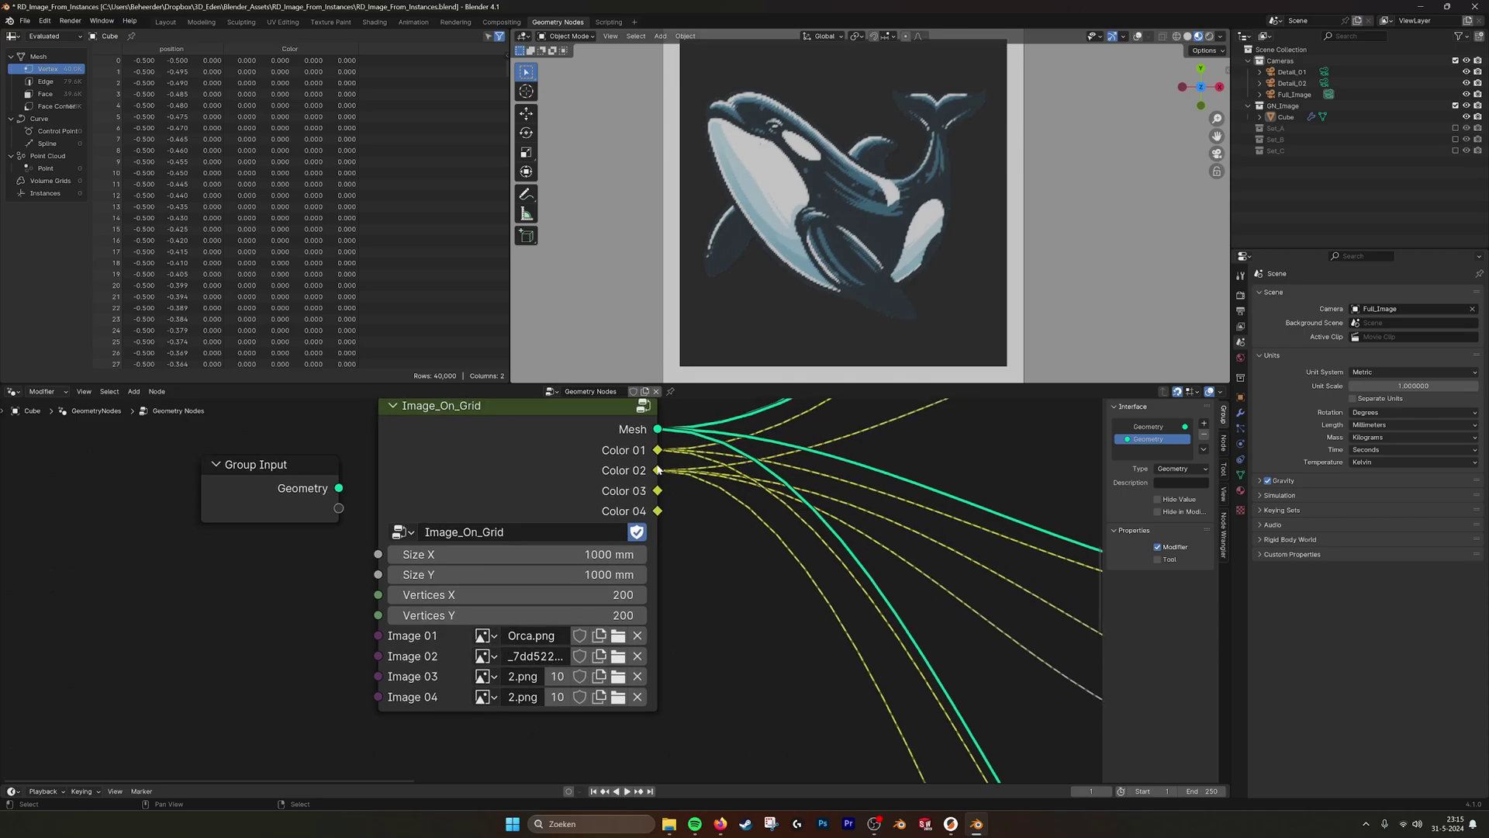
mouse_move(658, 470)
scroll(770, 533, "down", 4)
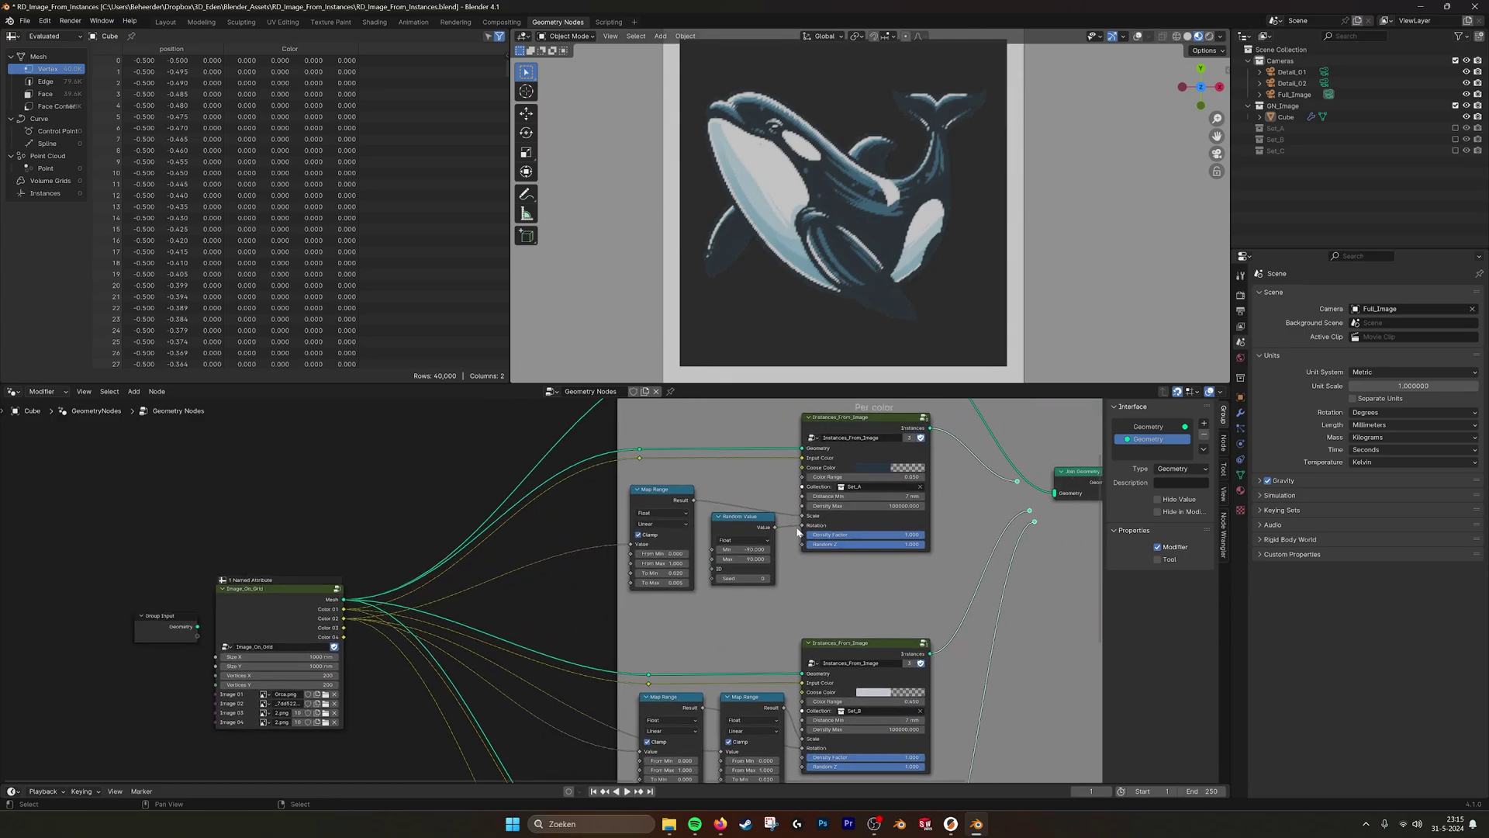
scroll(661, 509, "up", 3)
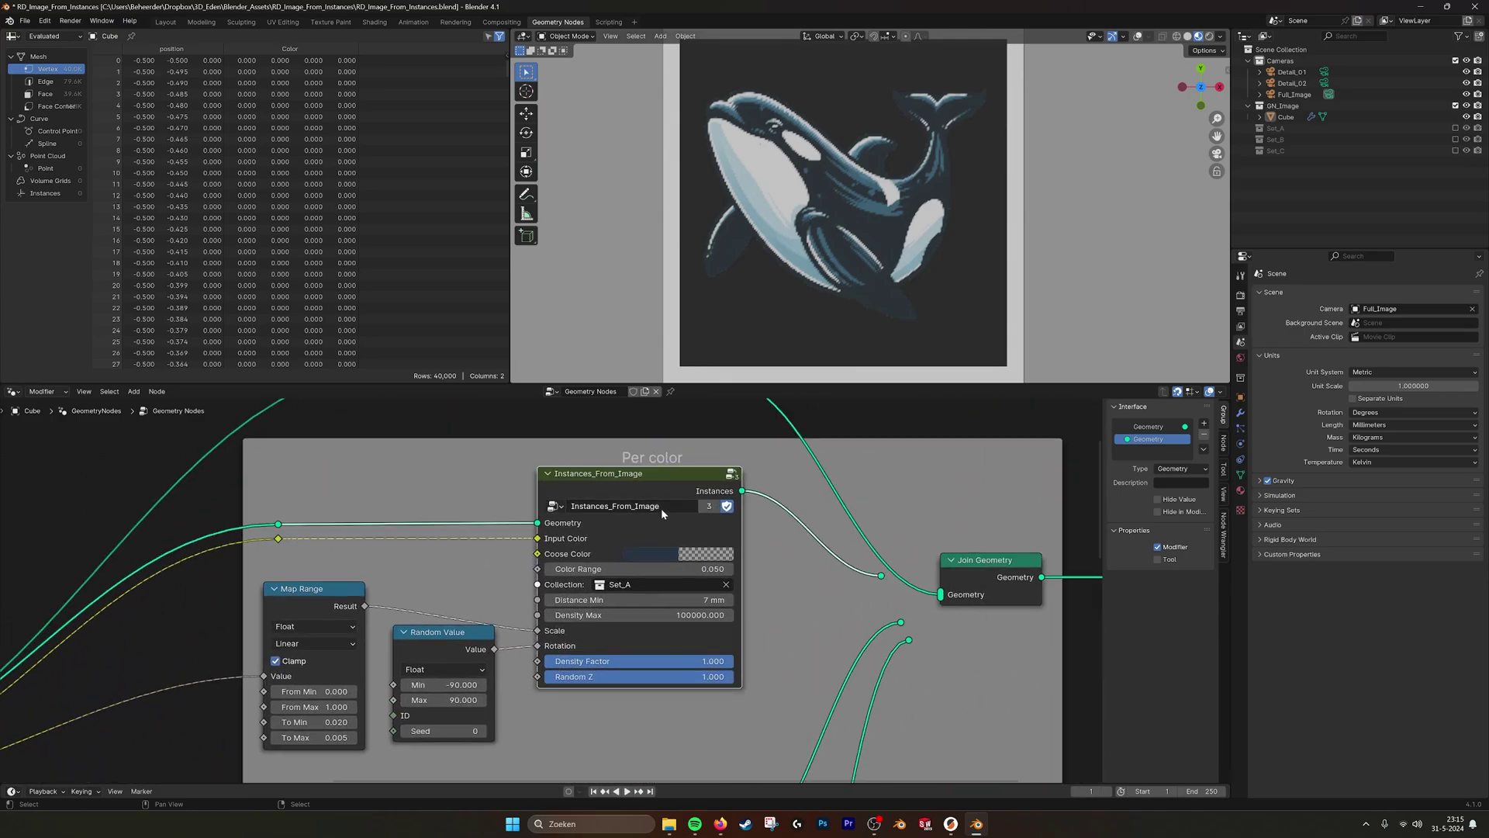
scroll(673, 486, "up", 1)
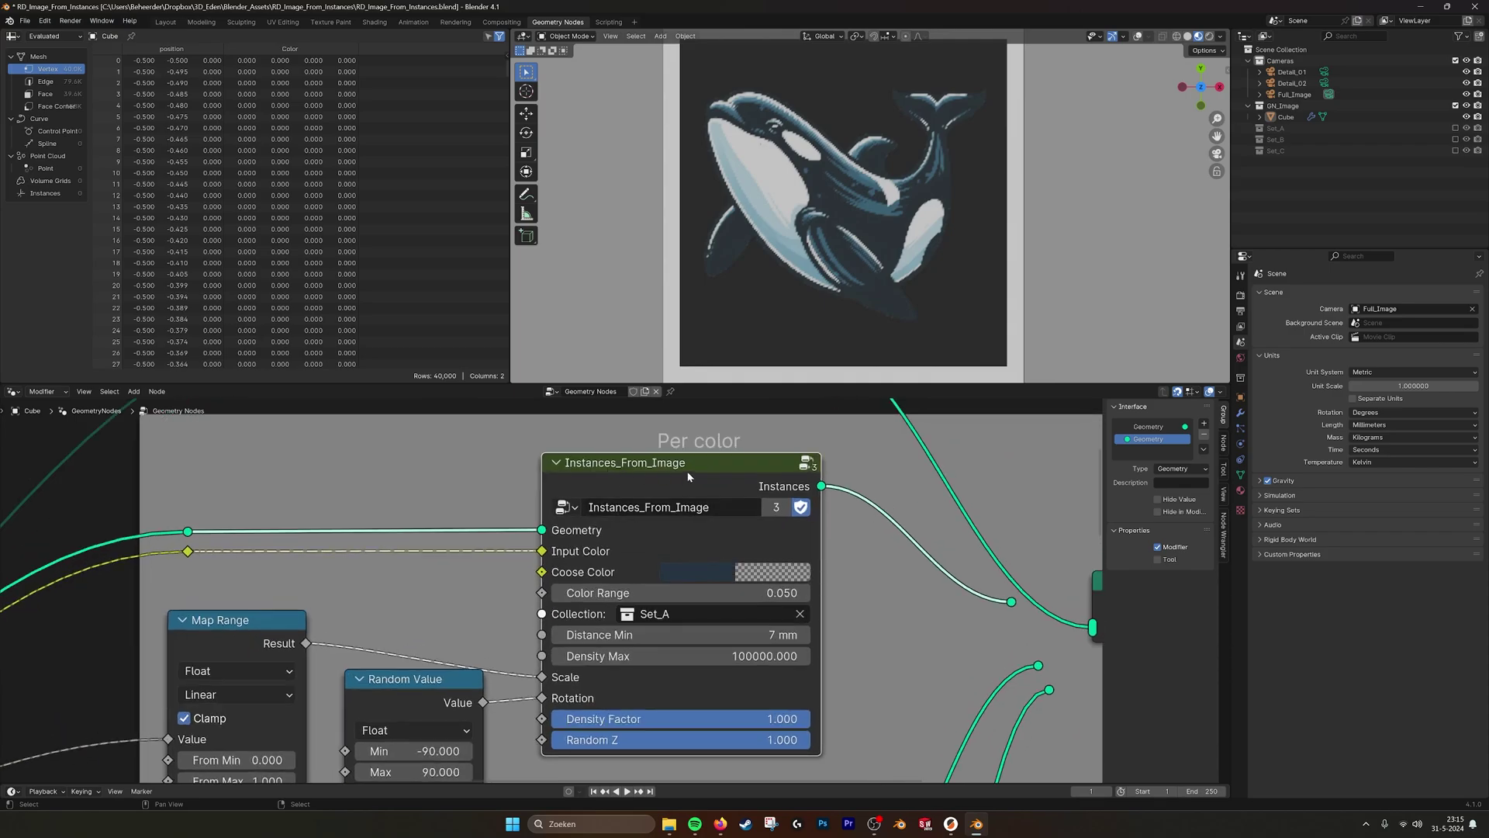
scroll(688, 476, "down", 1)
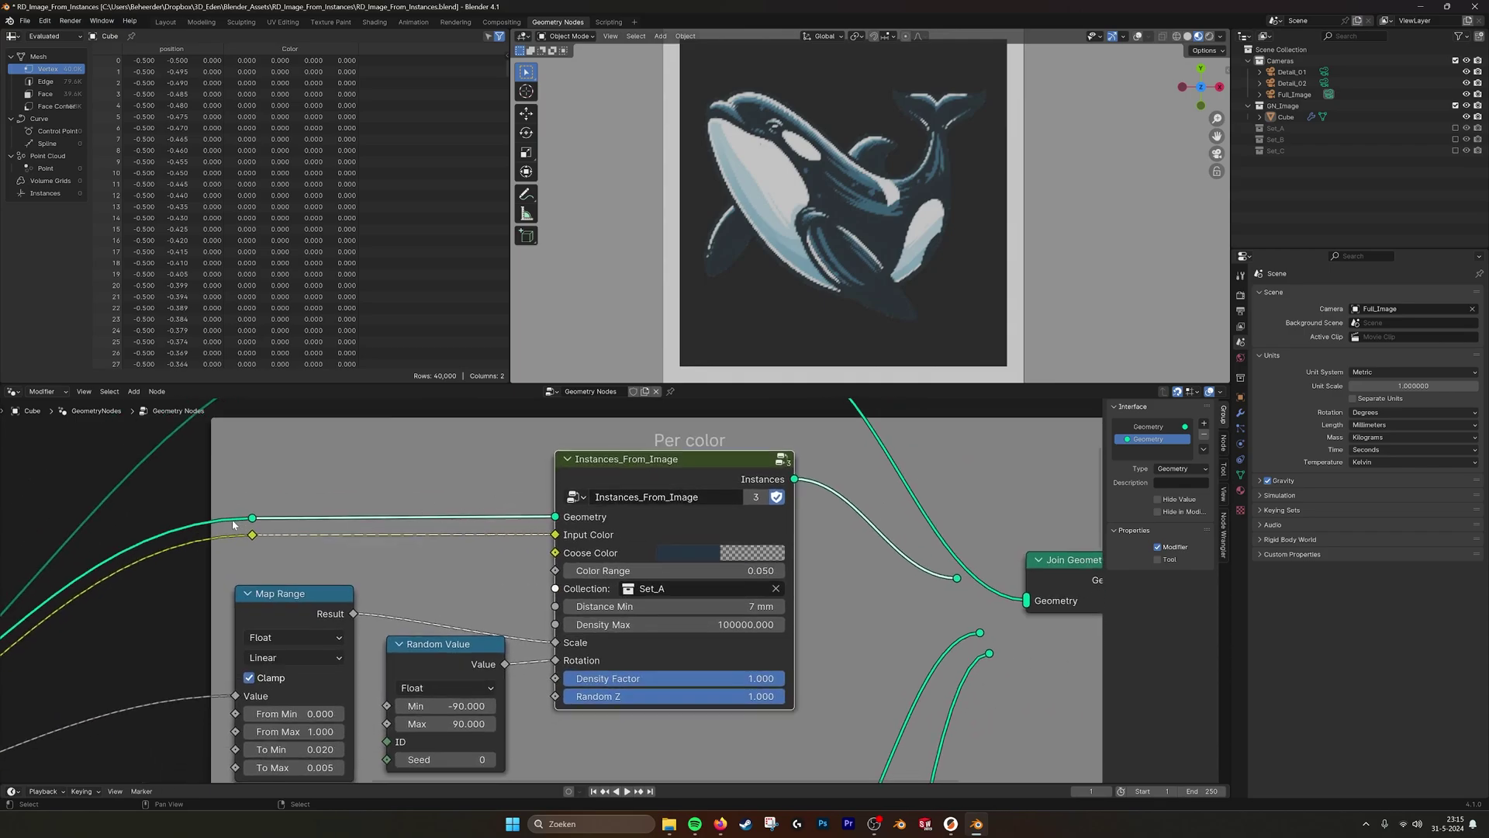
left_click(253, 518)
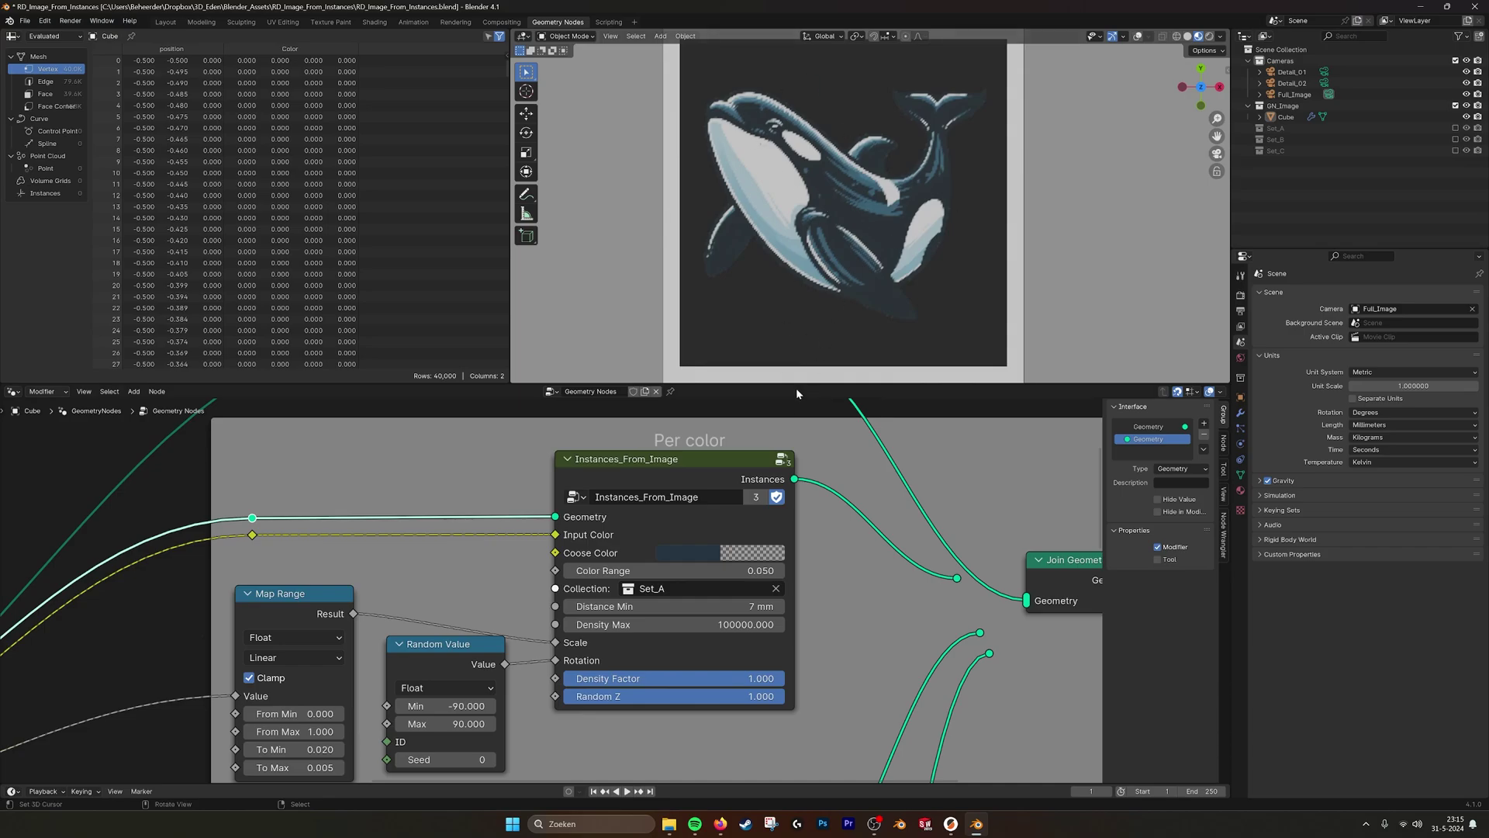
- Link the first Instances_From_Image output's reroute to Join Geometry and inspect the Set_A instances on the orca up close
middle_click_drag(706, 419, 578, 470)
left_click_drag(796, 624, 867, 646)
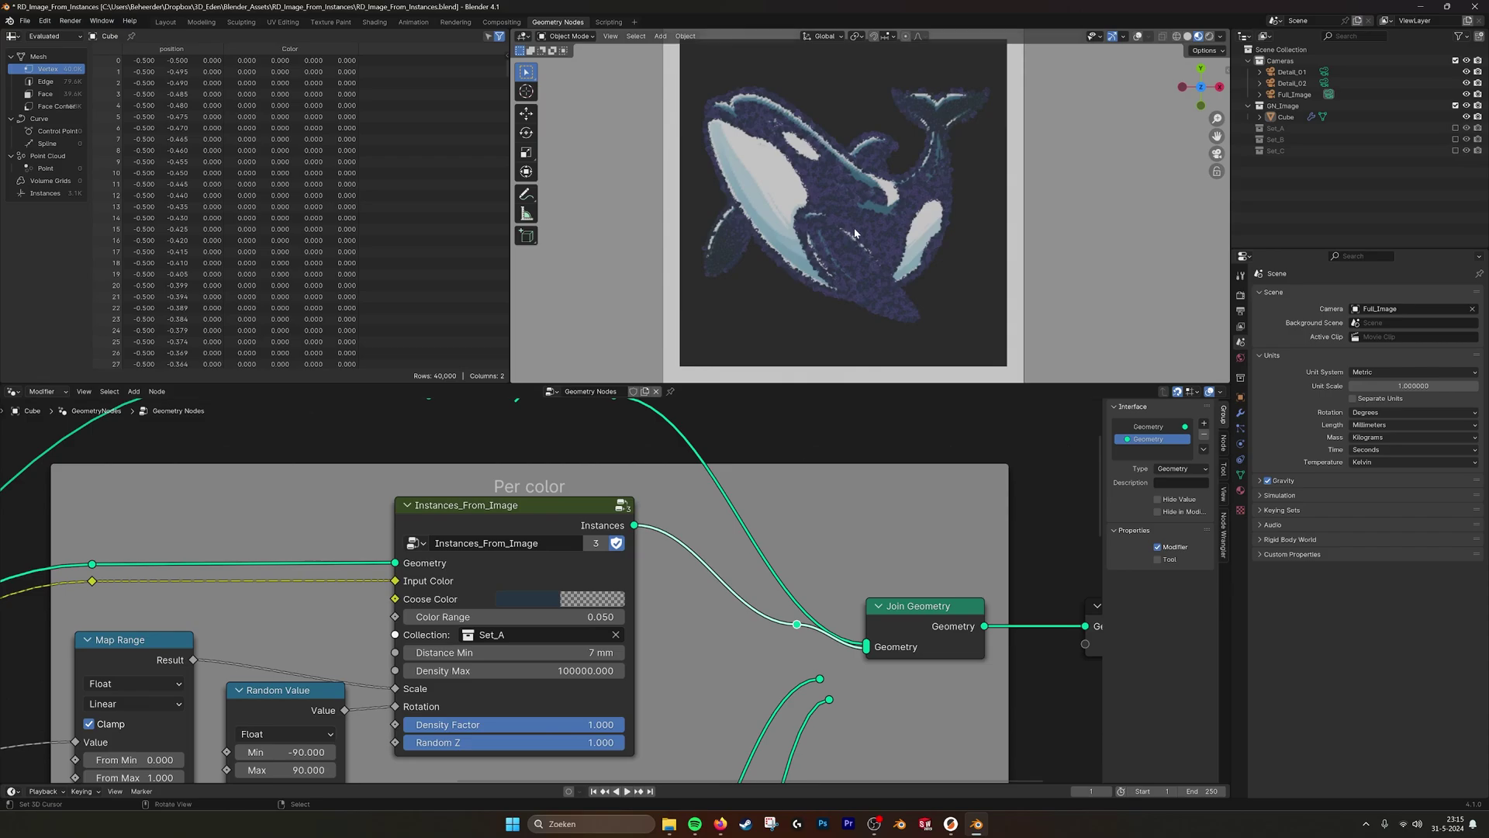
scroll(858, 222, "up", 6)
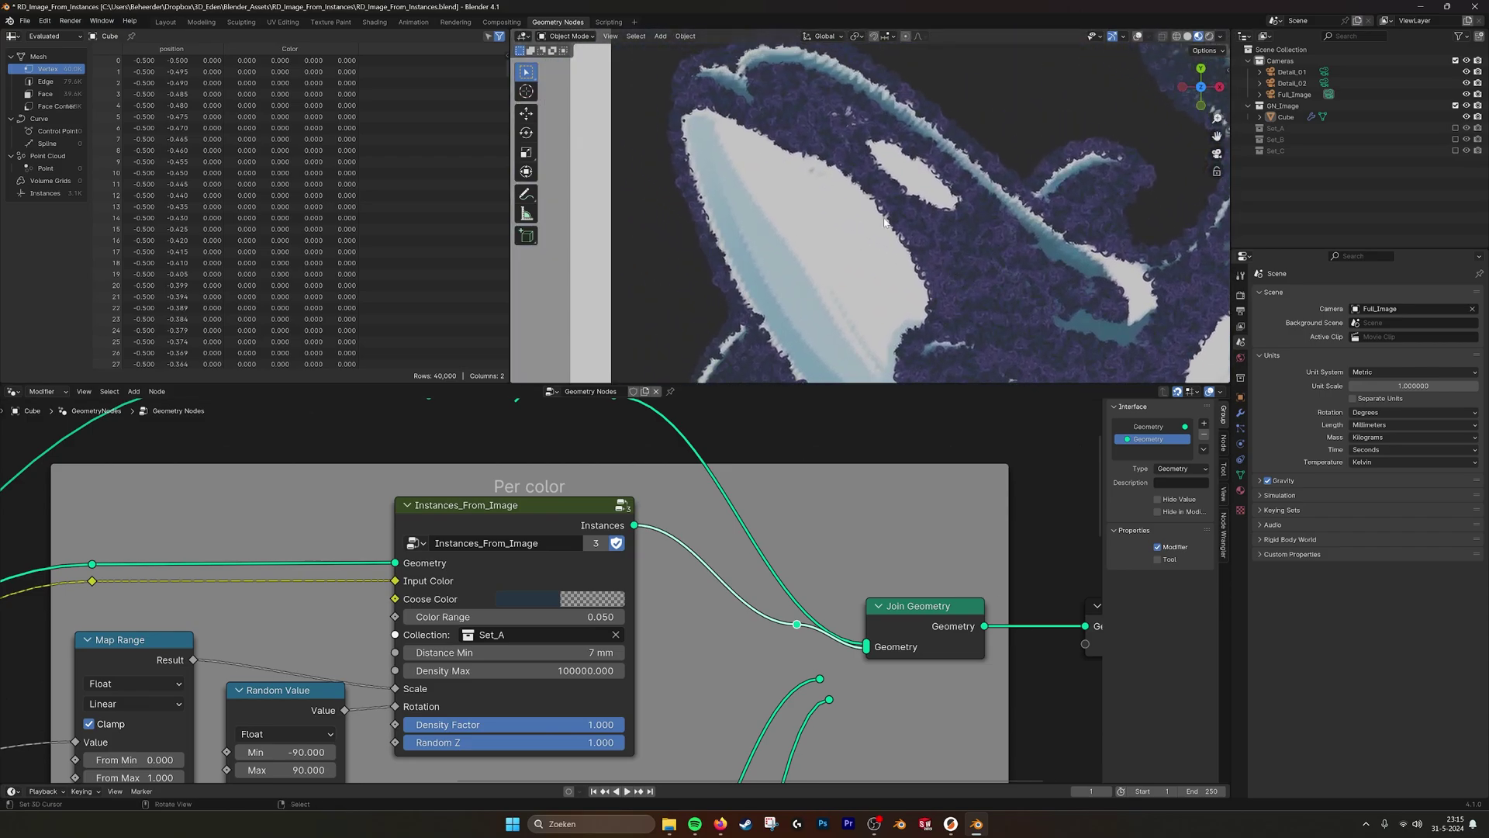
scroll(884, 222, "up", 1)
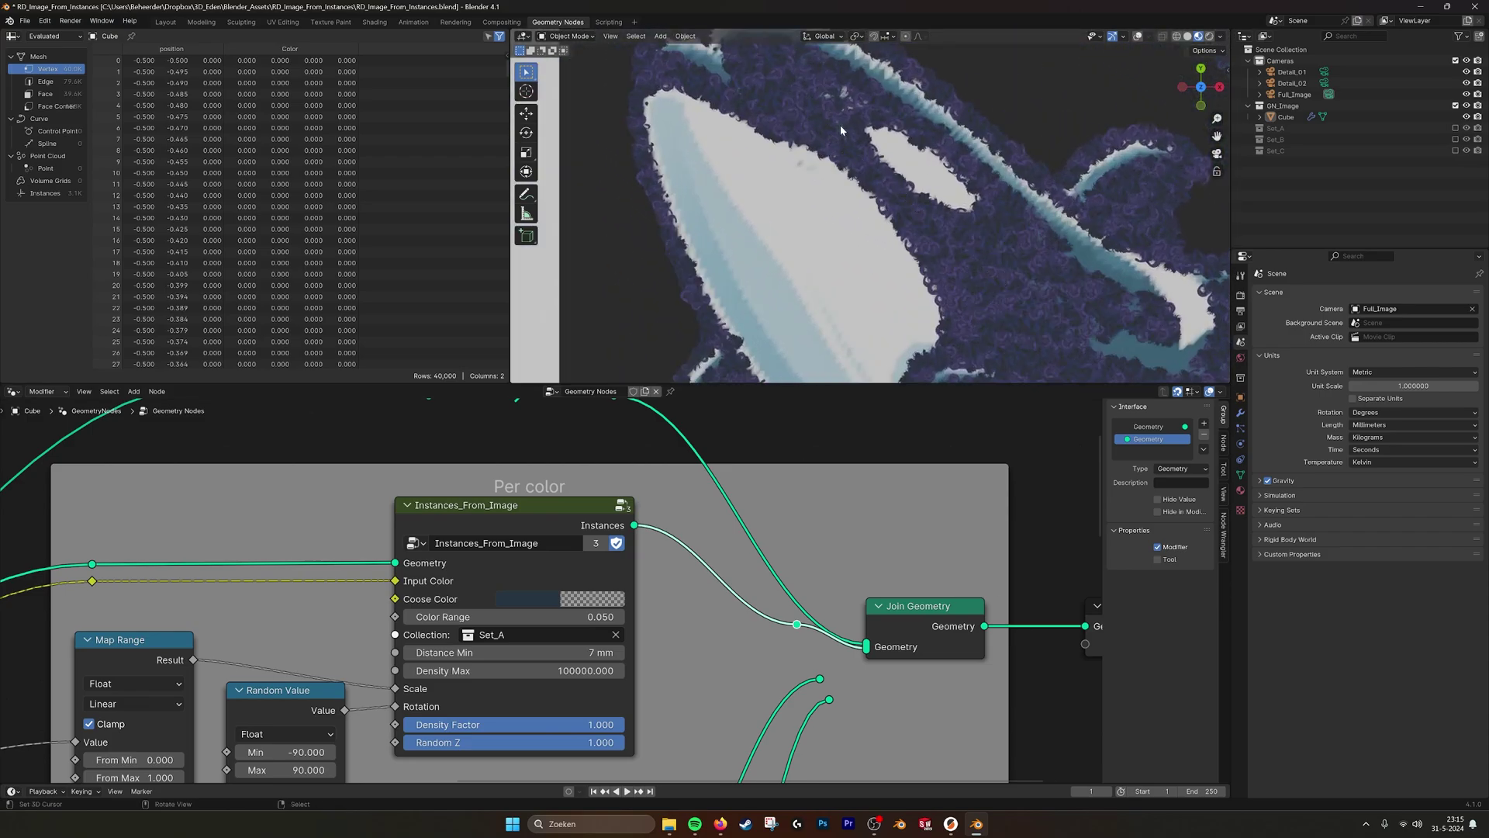
scroll(961, 290, "up", 5)
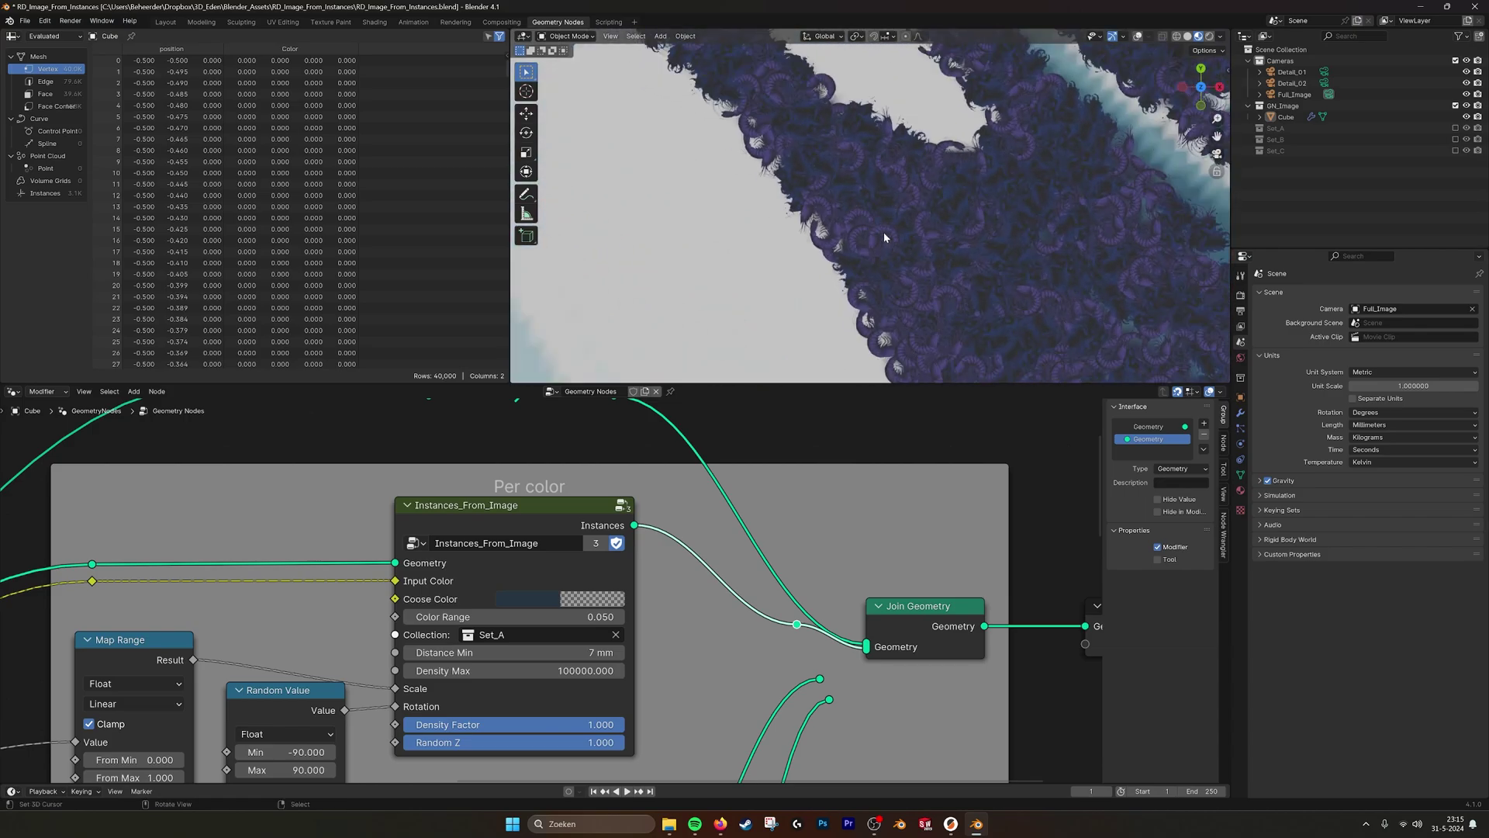
scroll(883, 230, "down", 6)
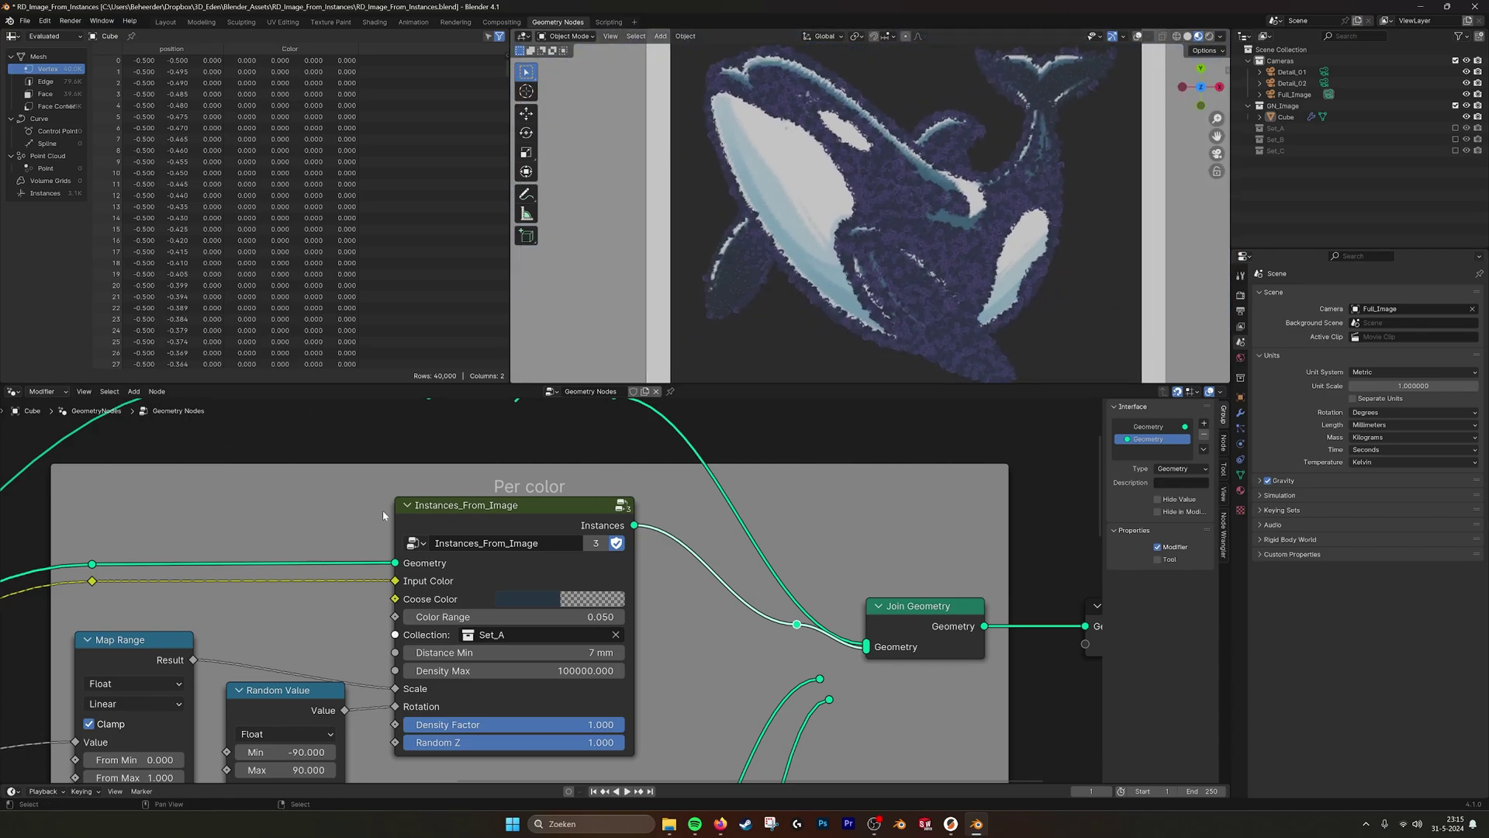
- Disable the Switch option above the Per color frame to inspect the instances without the image grid, and enable it again
middle_click_drag(383, 515, 658, 693)
left_click(517, 525)
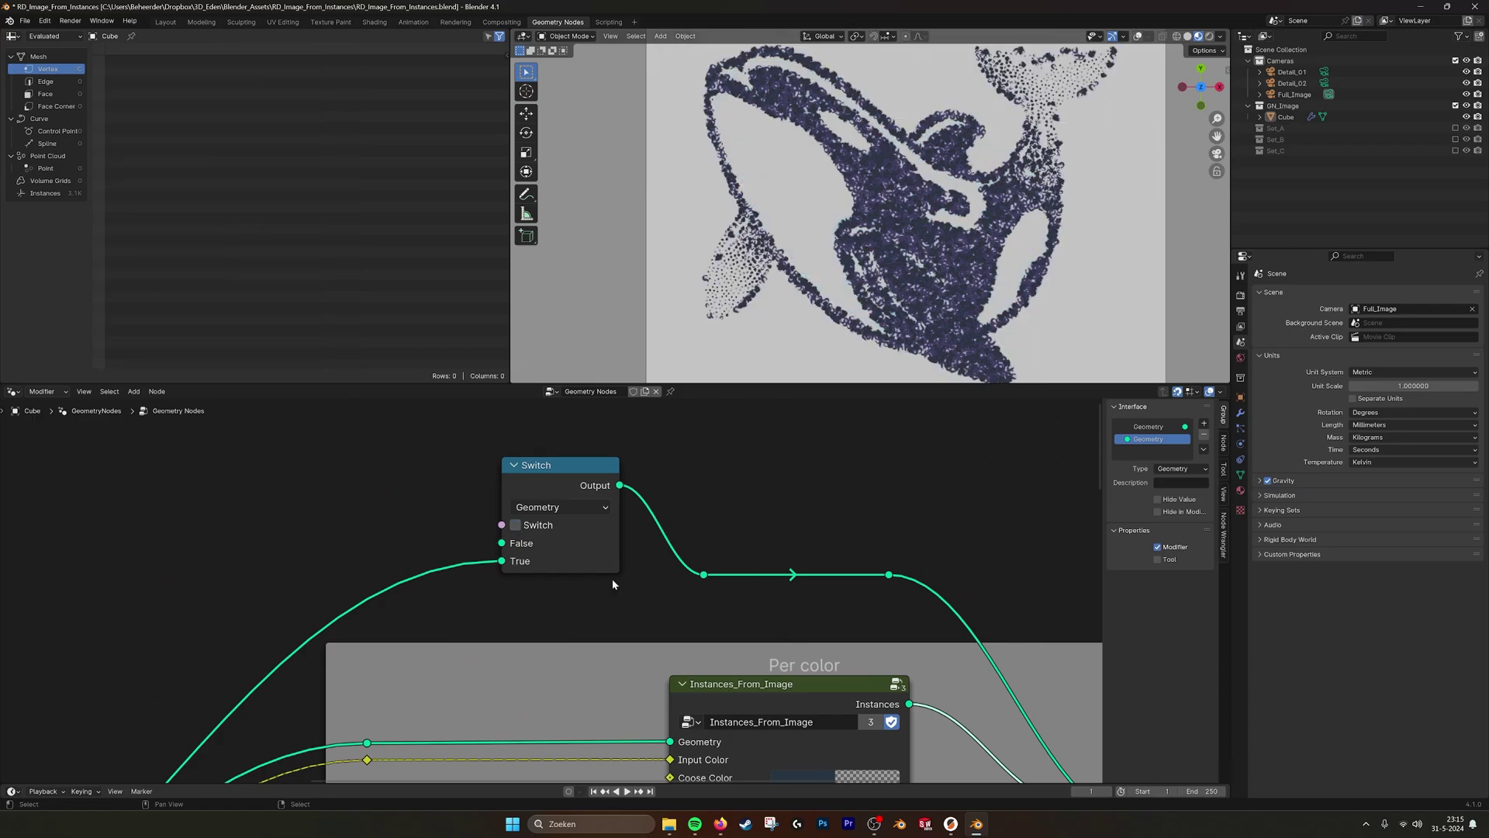
middle_click_drag(558, 621, 509, 434)
scroll(841, 188, "up", 6)
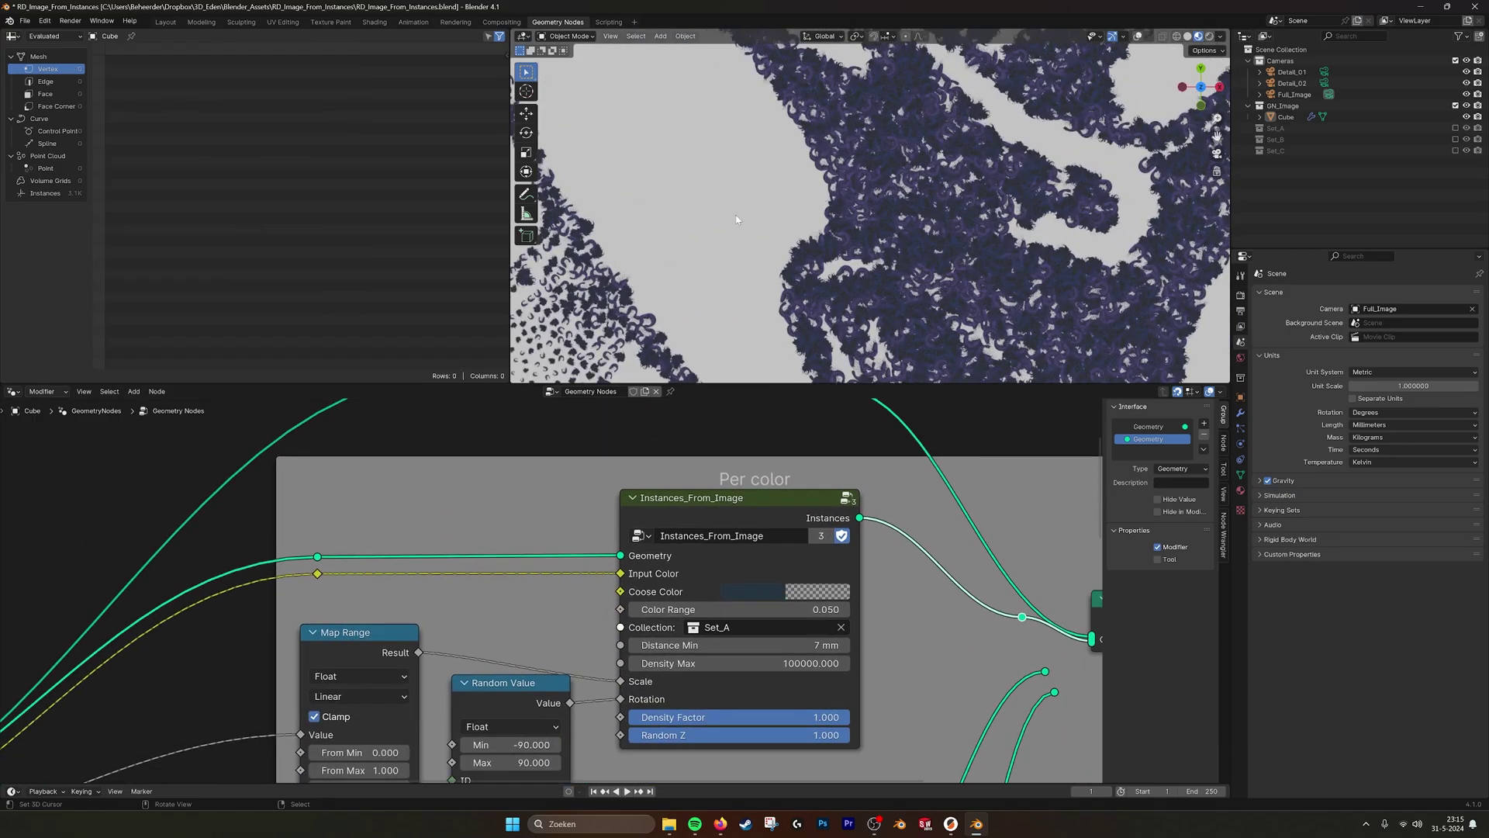
middle_click_drag(817, 515, 833, 498)
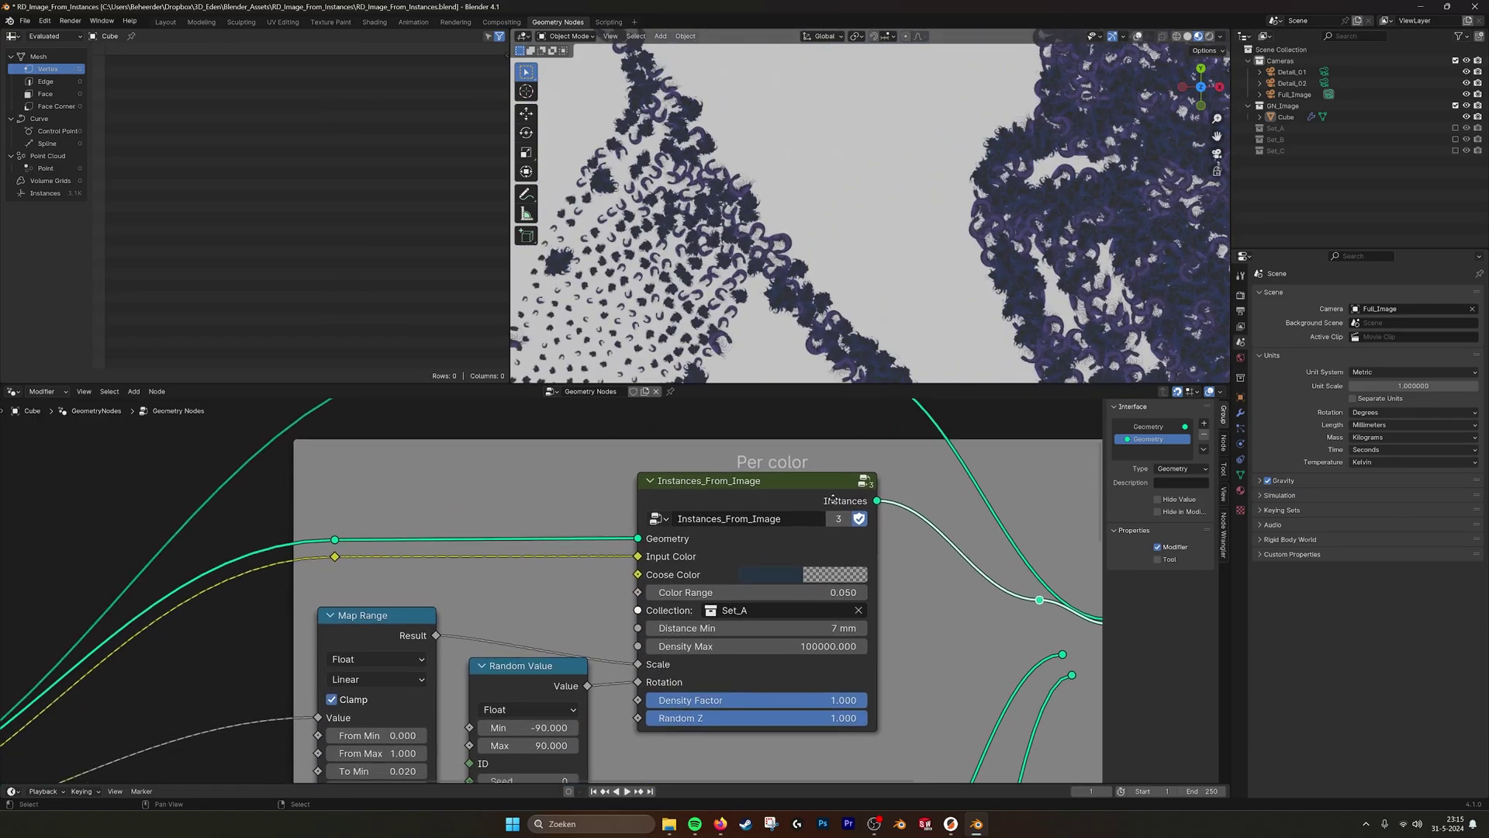
scroll(833, 498, "down", 1)
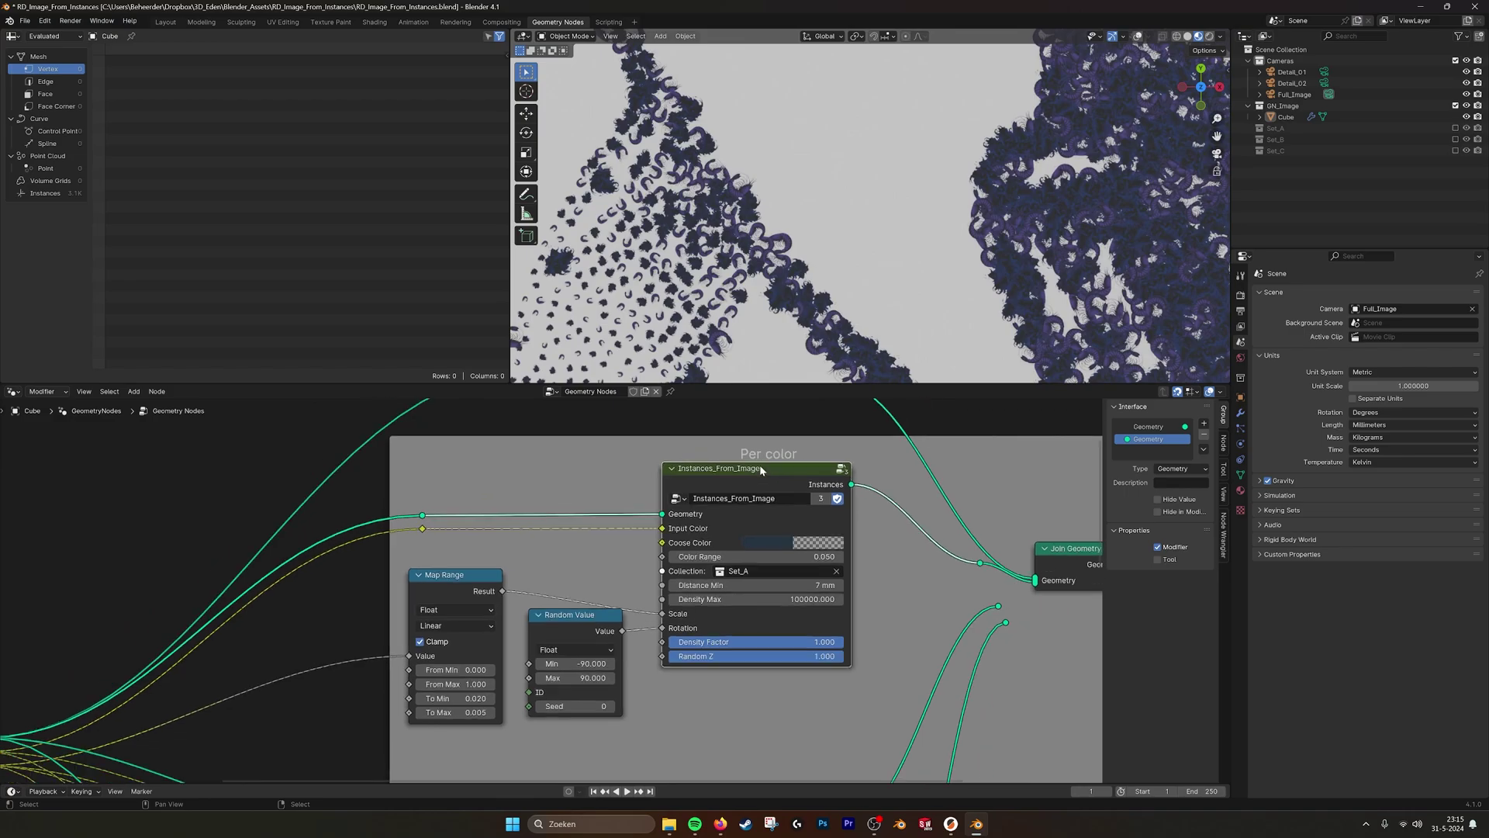
middle_click_drag(760, 469, 761, 626)
left_click(598, 516)
- Set the first Instances_From_Image node's Coose Color to the light blue sampled from the edge of the orca's belly
middle_click_drag(836, 712, 803, 598)
left_click(797, 603)
left_click(898, 543)
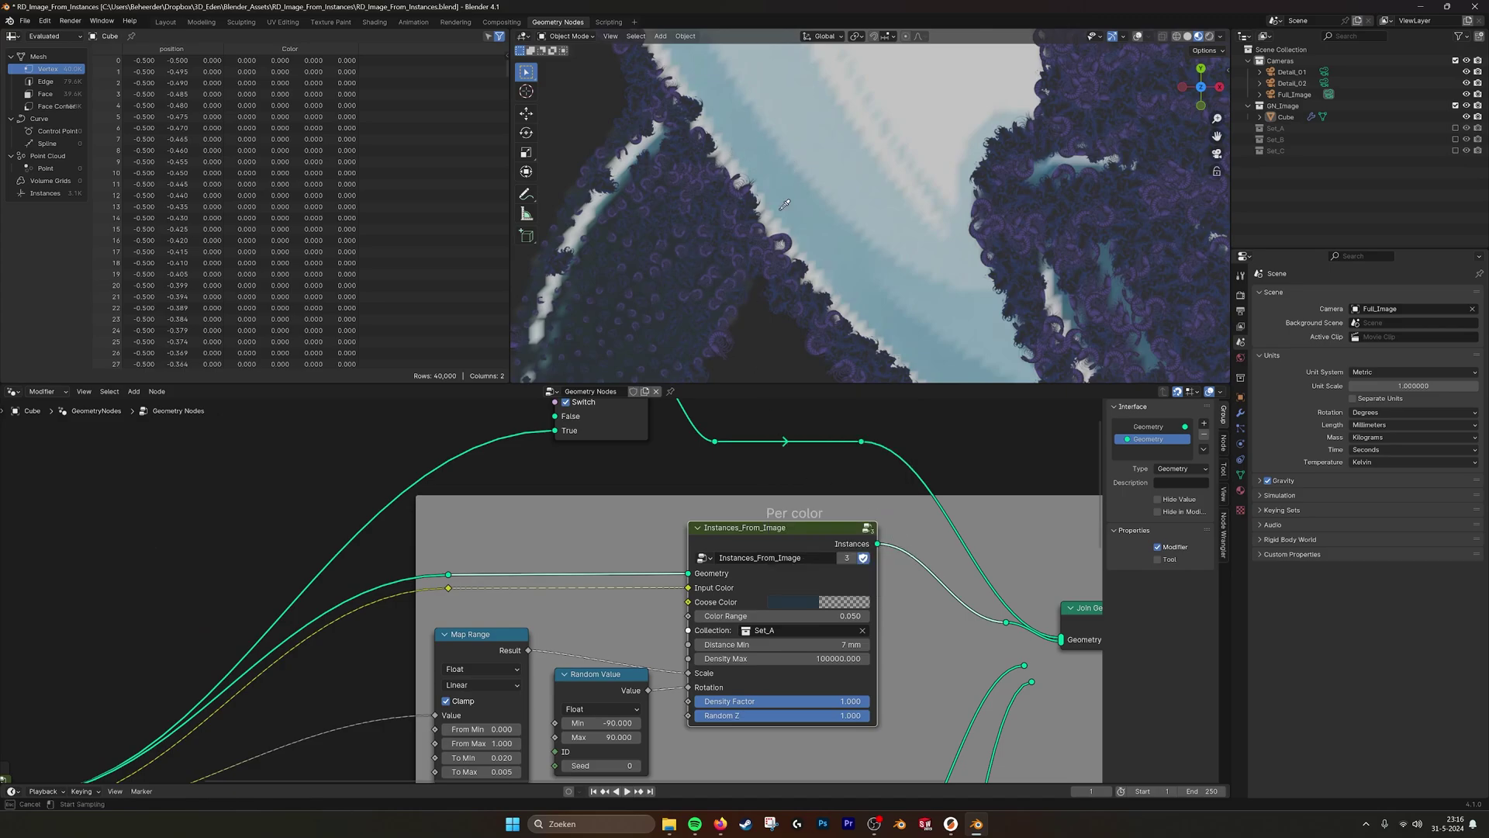
left_click(826, 231)
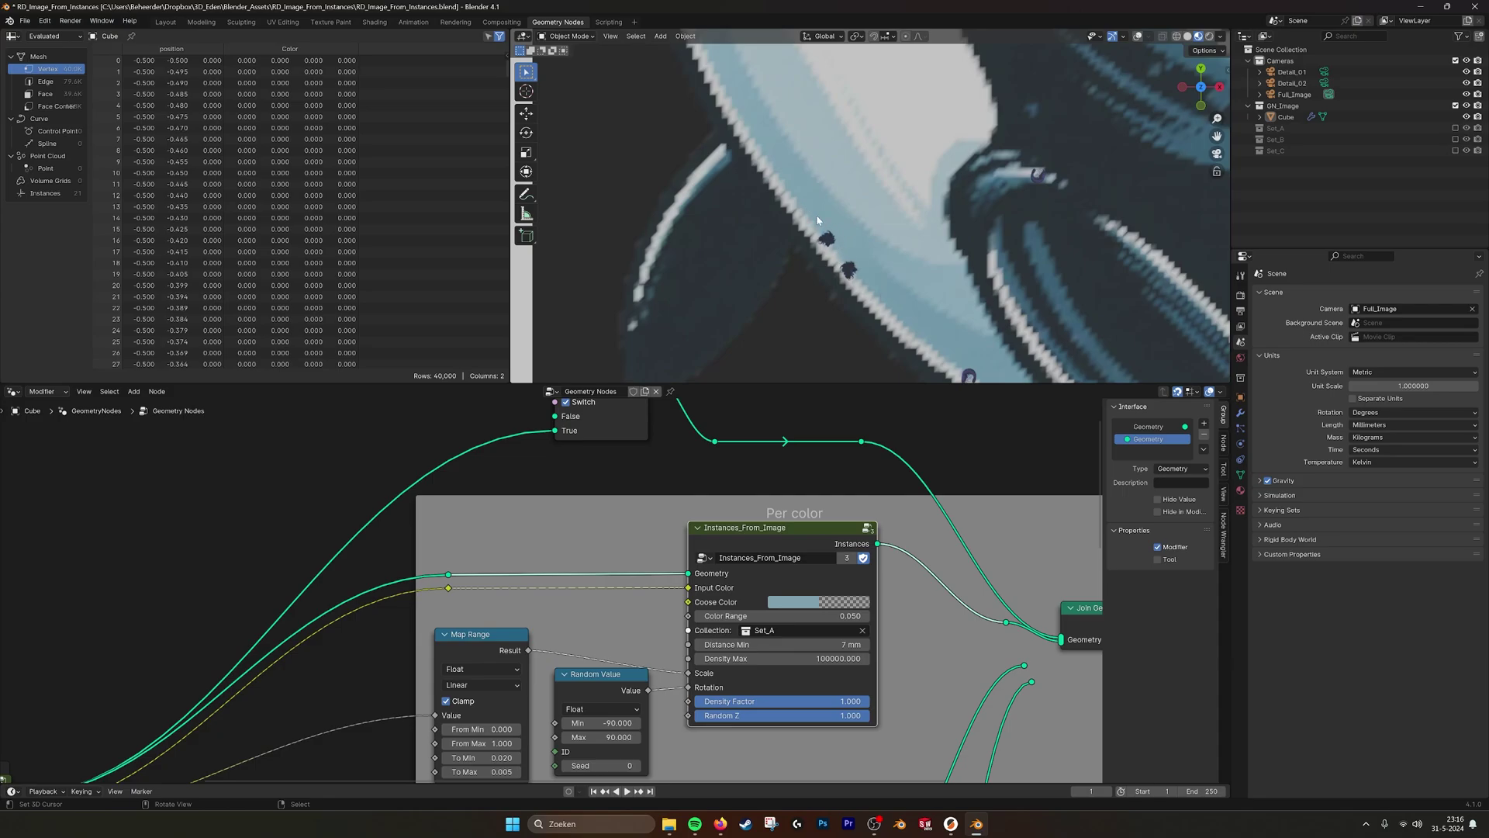
scroll(866, 258, "down", 5)
scroll(866, 258, "up", 5)
scroll(888, 276, "up", 1)
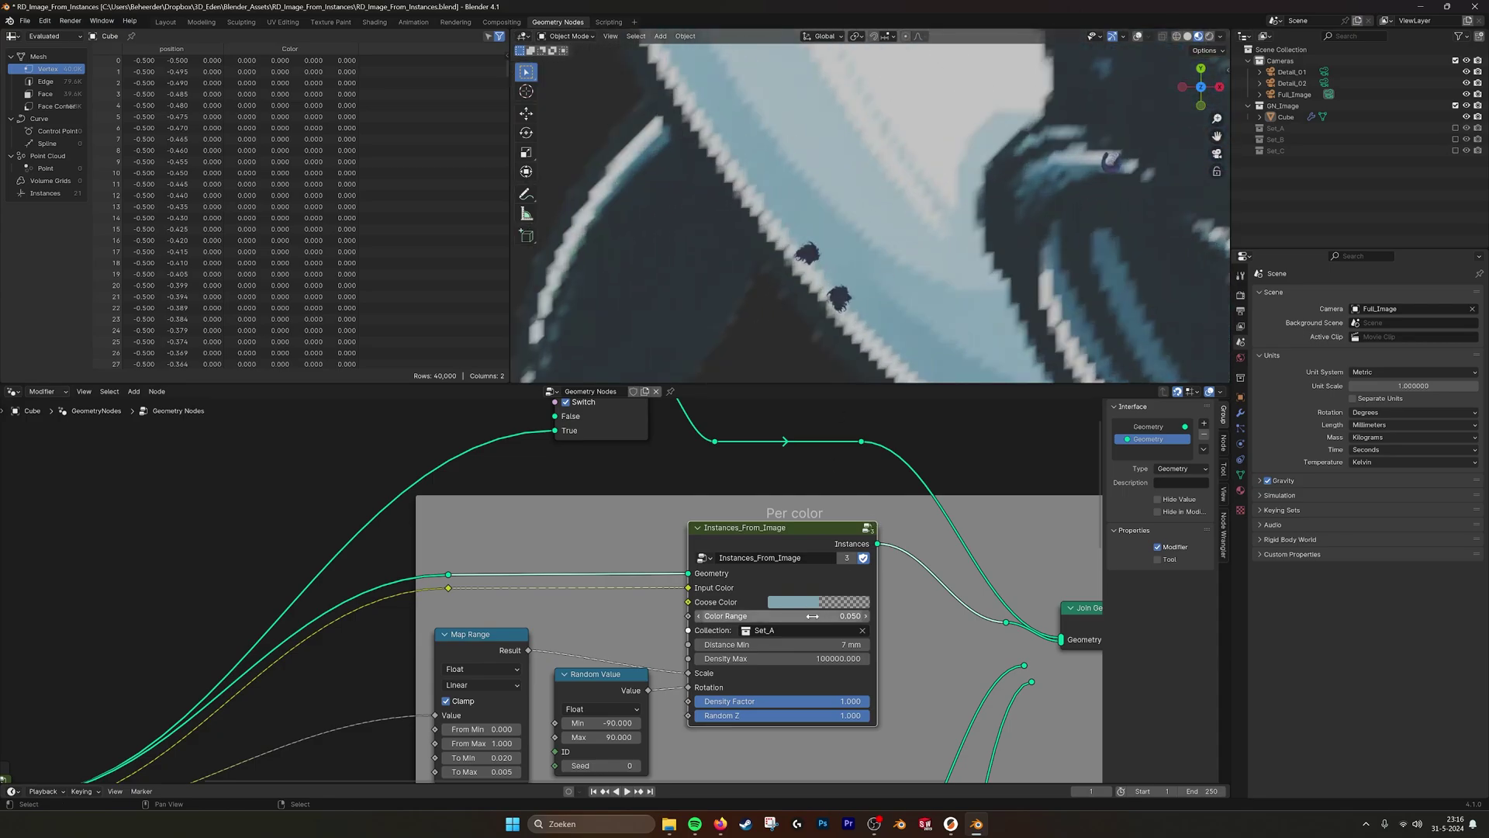
- Raise the first Instances_From_Image node's Color Range to 0.170 and on to 0.380, checking the instance coverage at each value
left_click_drag(812, 616, 876, 616, "shift")
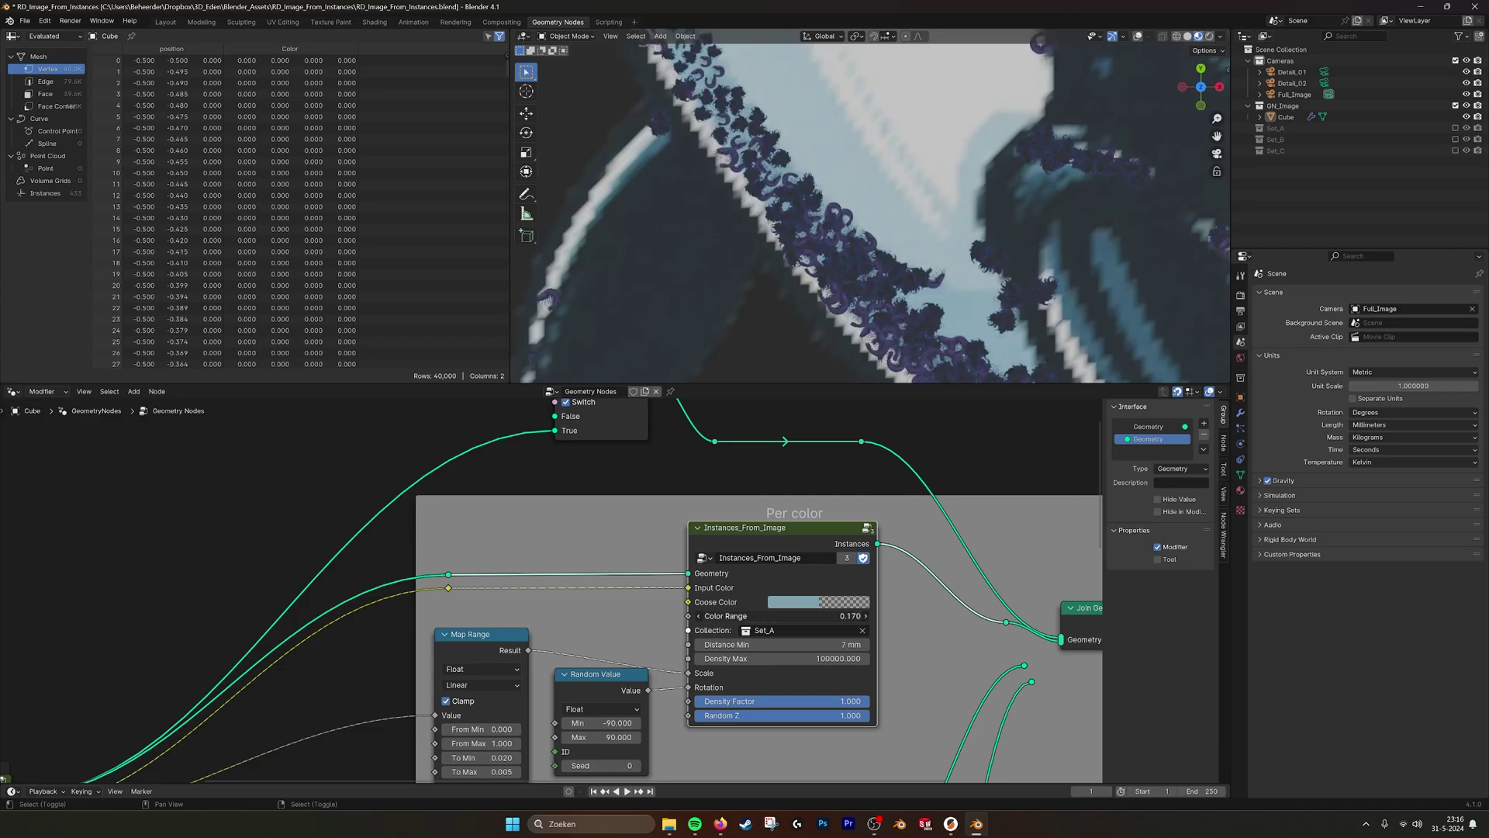
scroll(998, 262, "down", 3)
scroll(1039, 281, "up", 2)
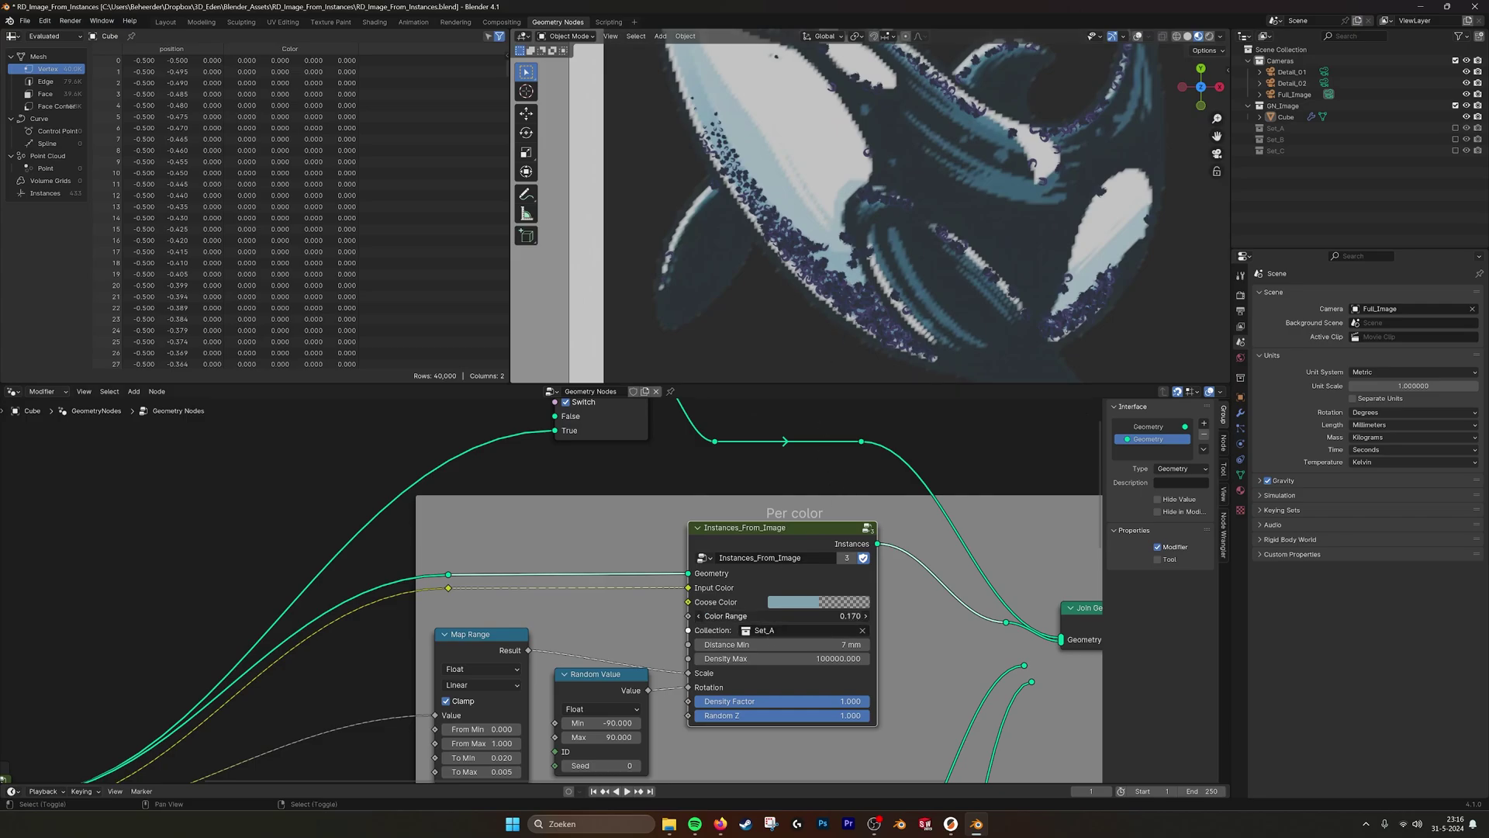
mouse_move(812, 615)
left_mouse_down("shift")
mouse_move(914, 616)
mouse_move(794, 613)
left_mouse_up("shift")
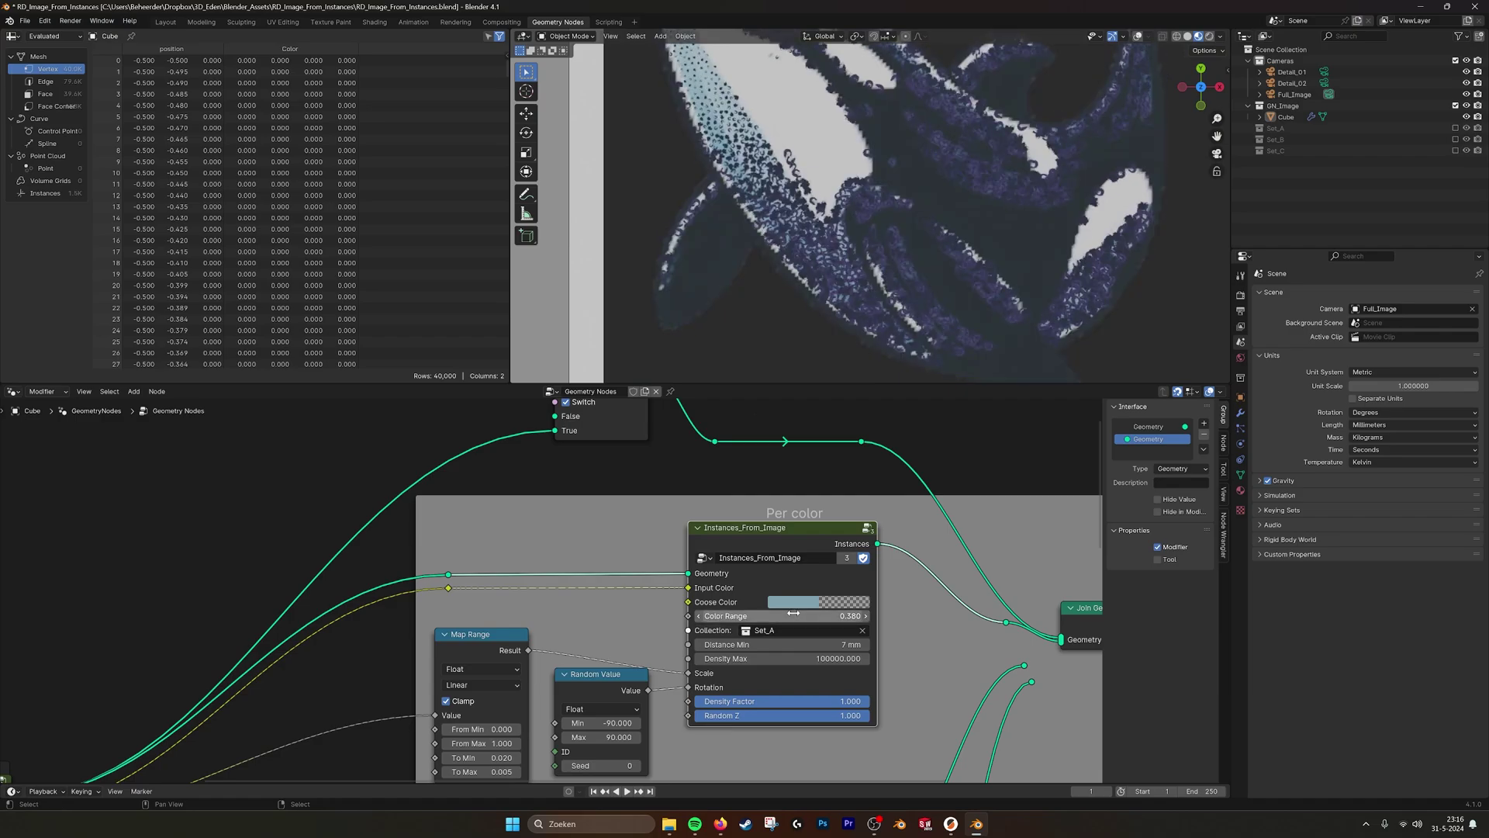
scroll(848, 338, "down", 2)
scroll(848, 338, "up", 3)
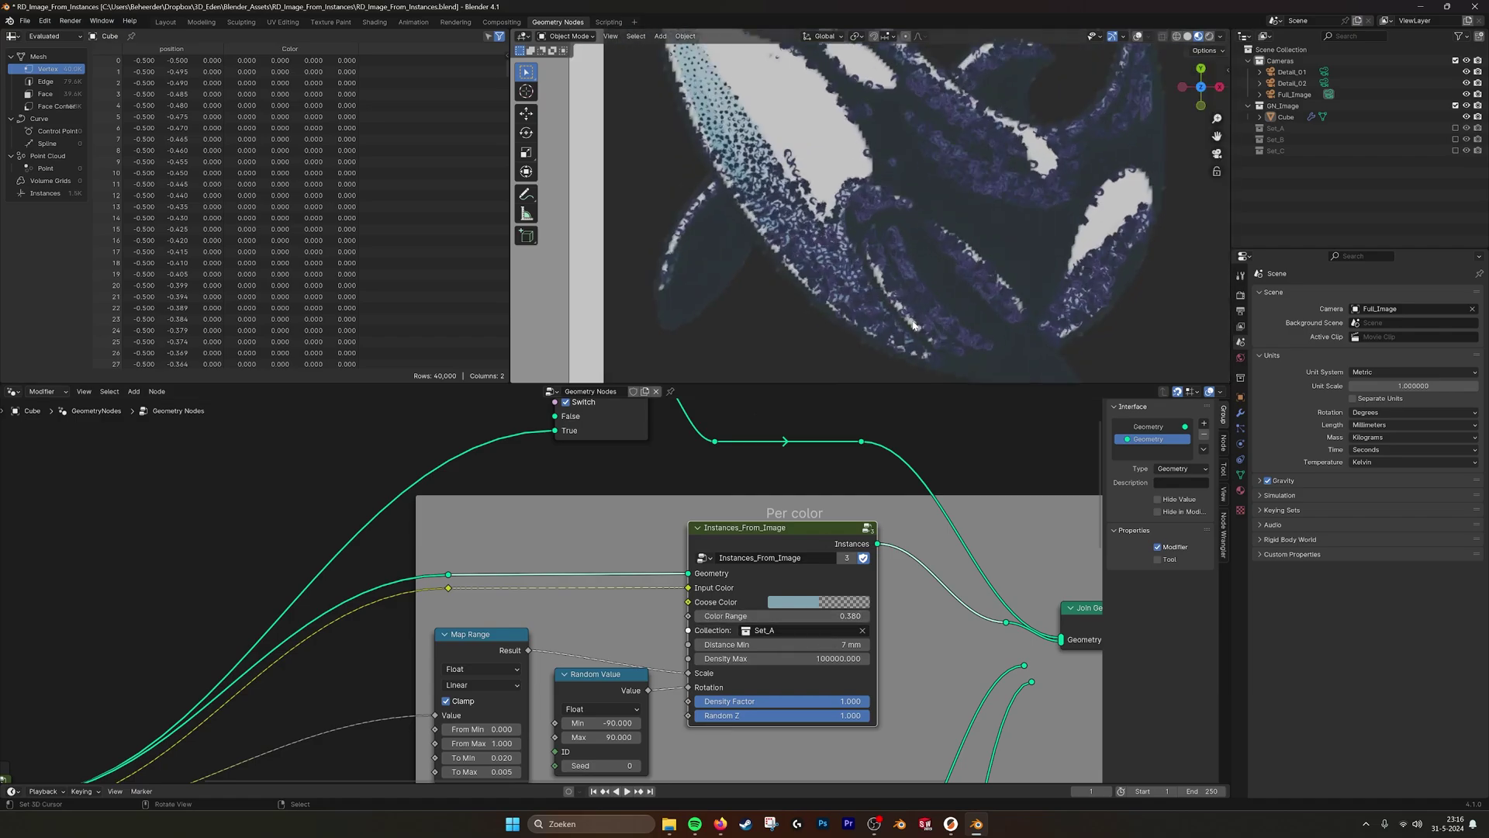
- Set the first Instances_From_Image node's Coose Color to the dark blue sampled from the orca's fin
left_click(782, 606)
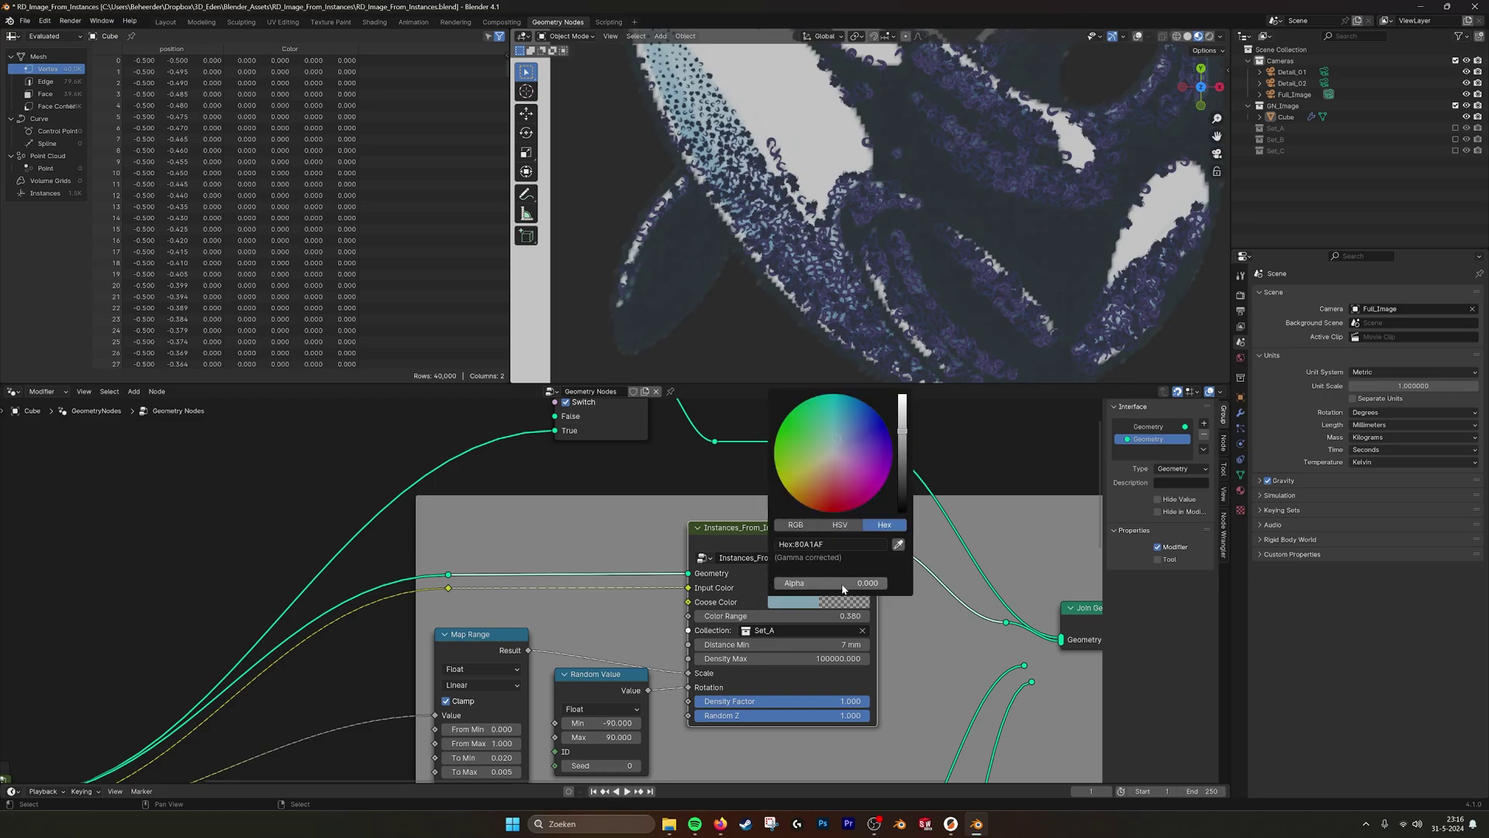
left_click(898, 559)
left_click(688, 266)
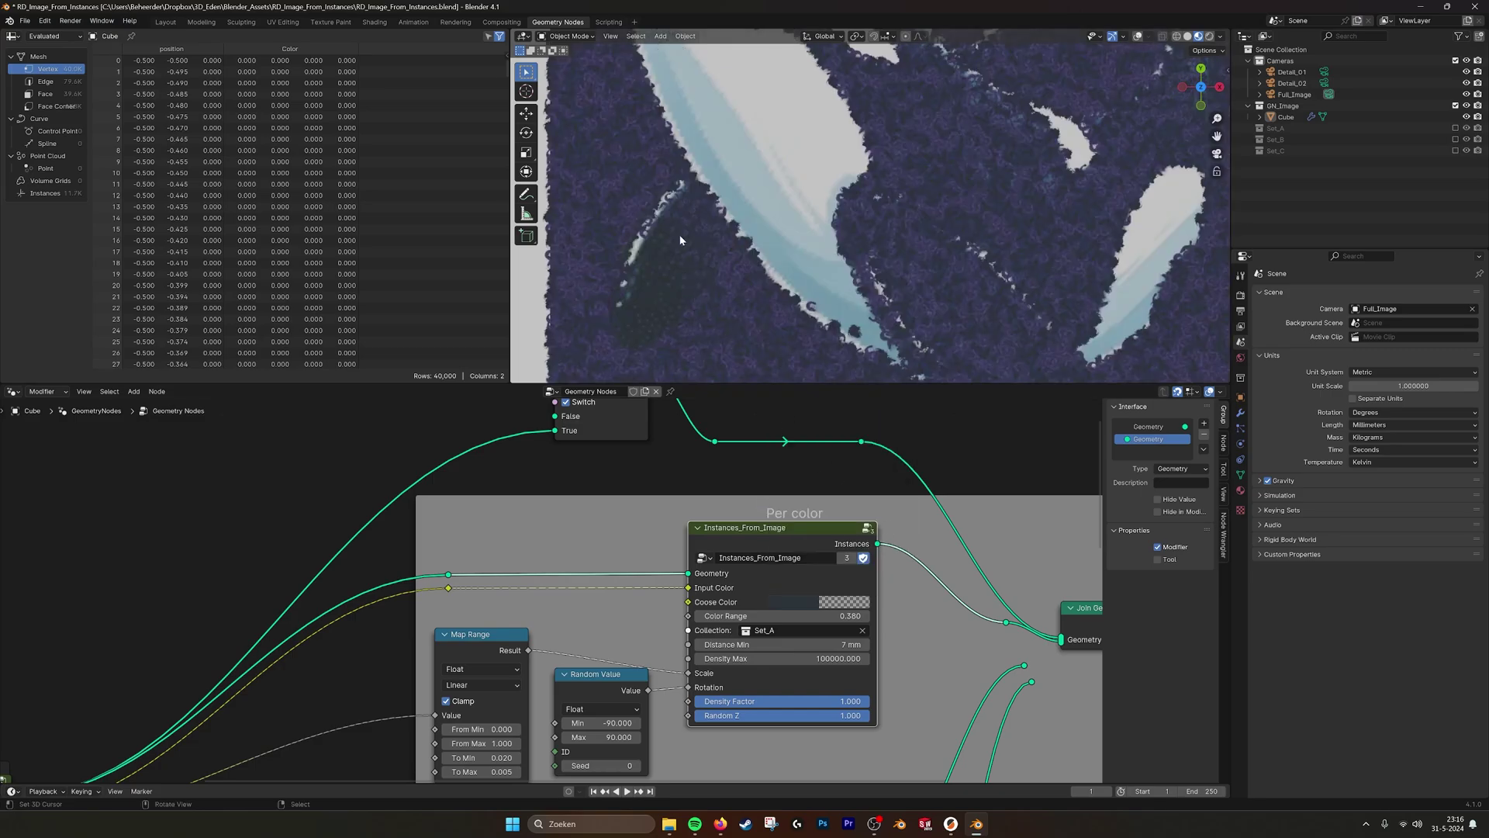
- Set the first Instances_From_Image node's Color Range to 0.050
double_click(783, 616)
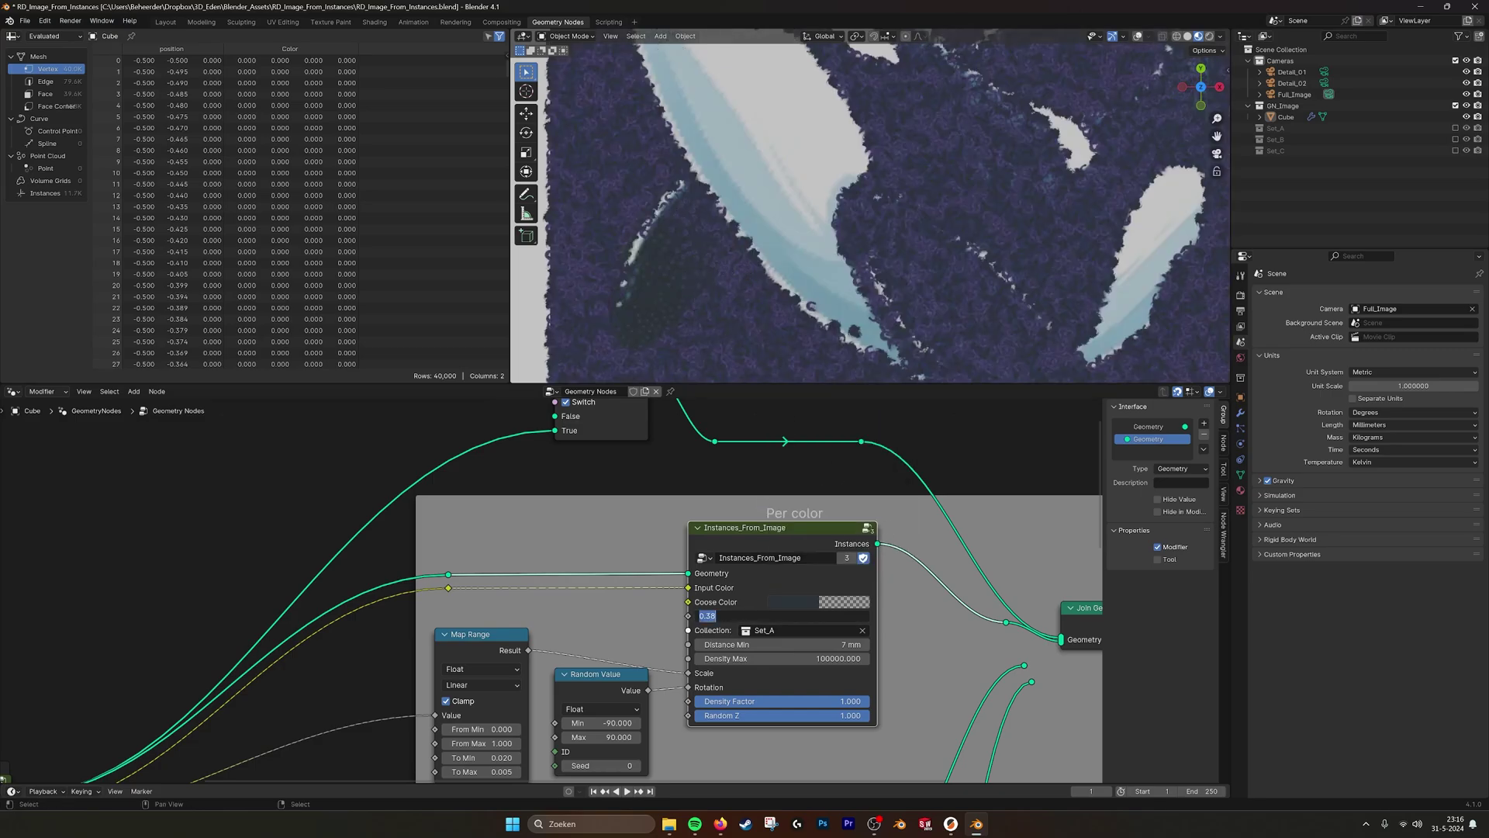
type(".050")
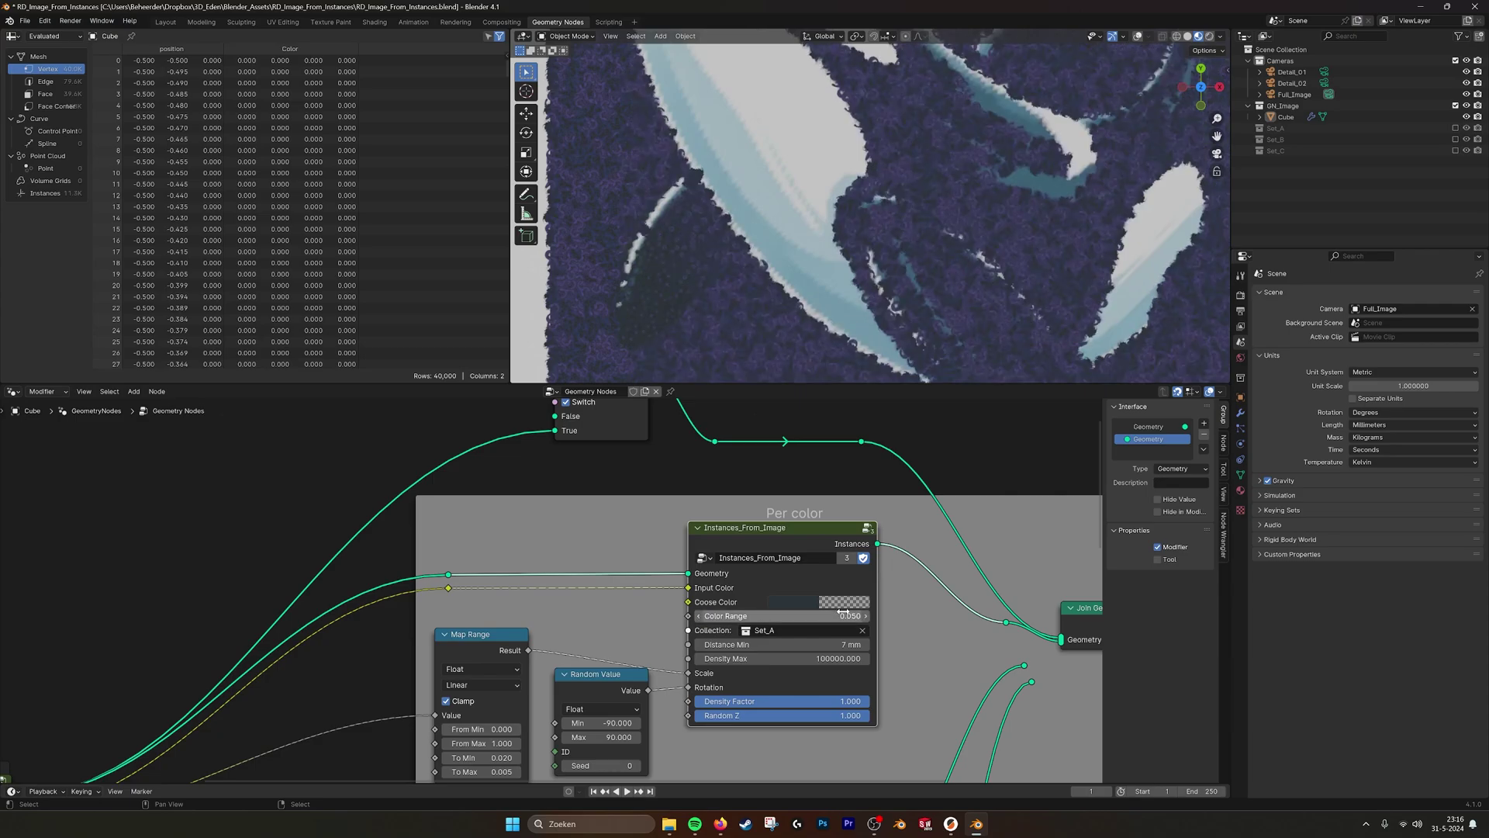
key("Return")
middle_click_drag(806, 573, 788, 555)
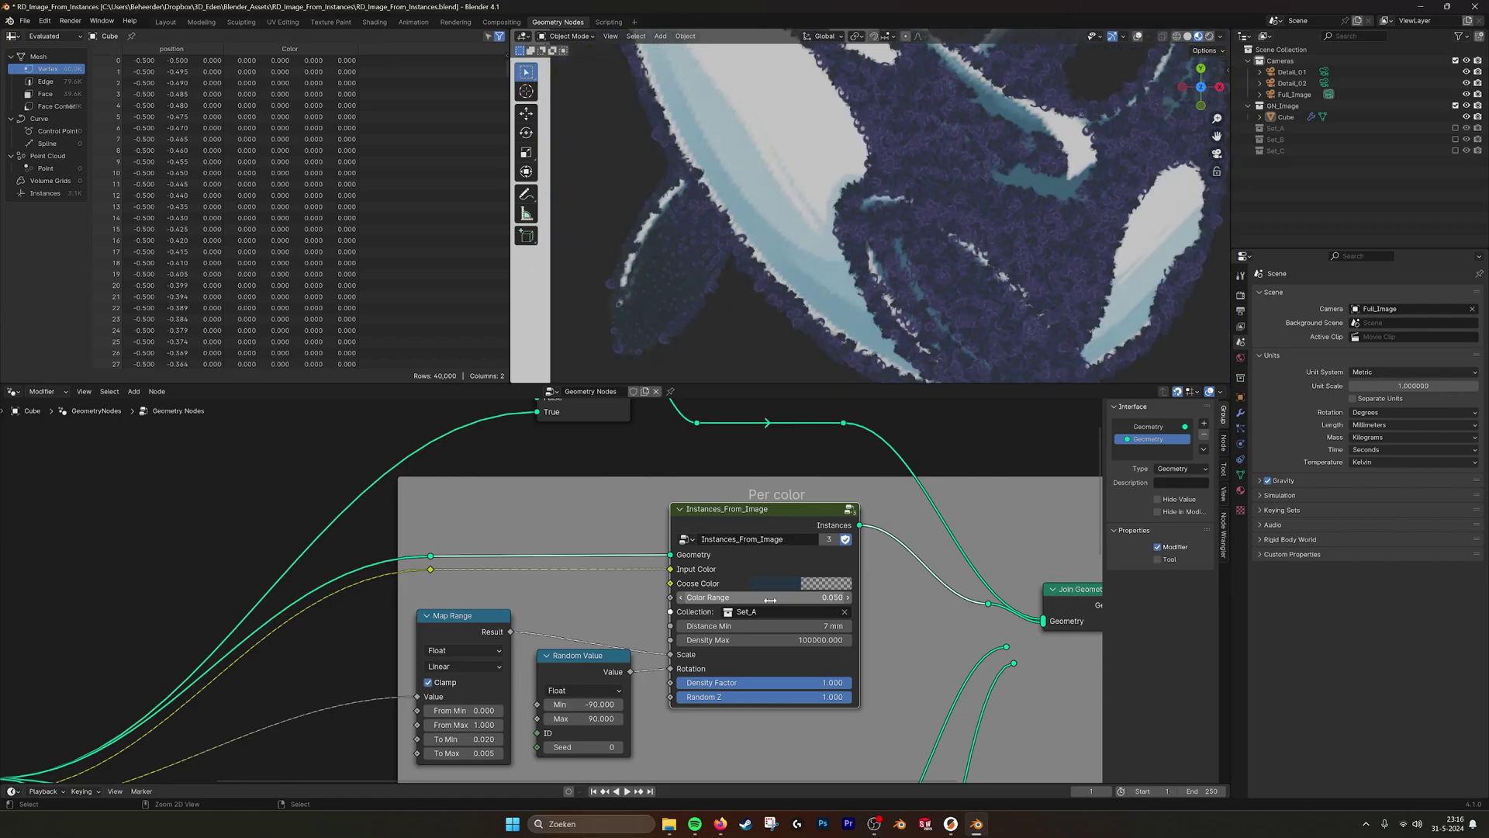
scroll(870, 205, "down", 2)
middle_click_drag(798, 497, 763, 459)
scroll(781, 525, "up", 1)
middle_click_drag(737, 608, 728, 593)
scroll(728, 593, "up", 1)
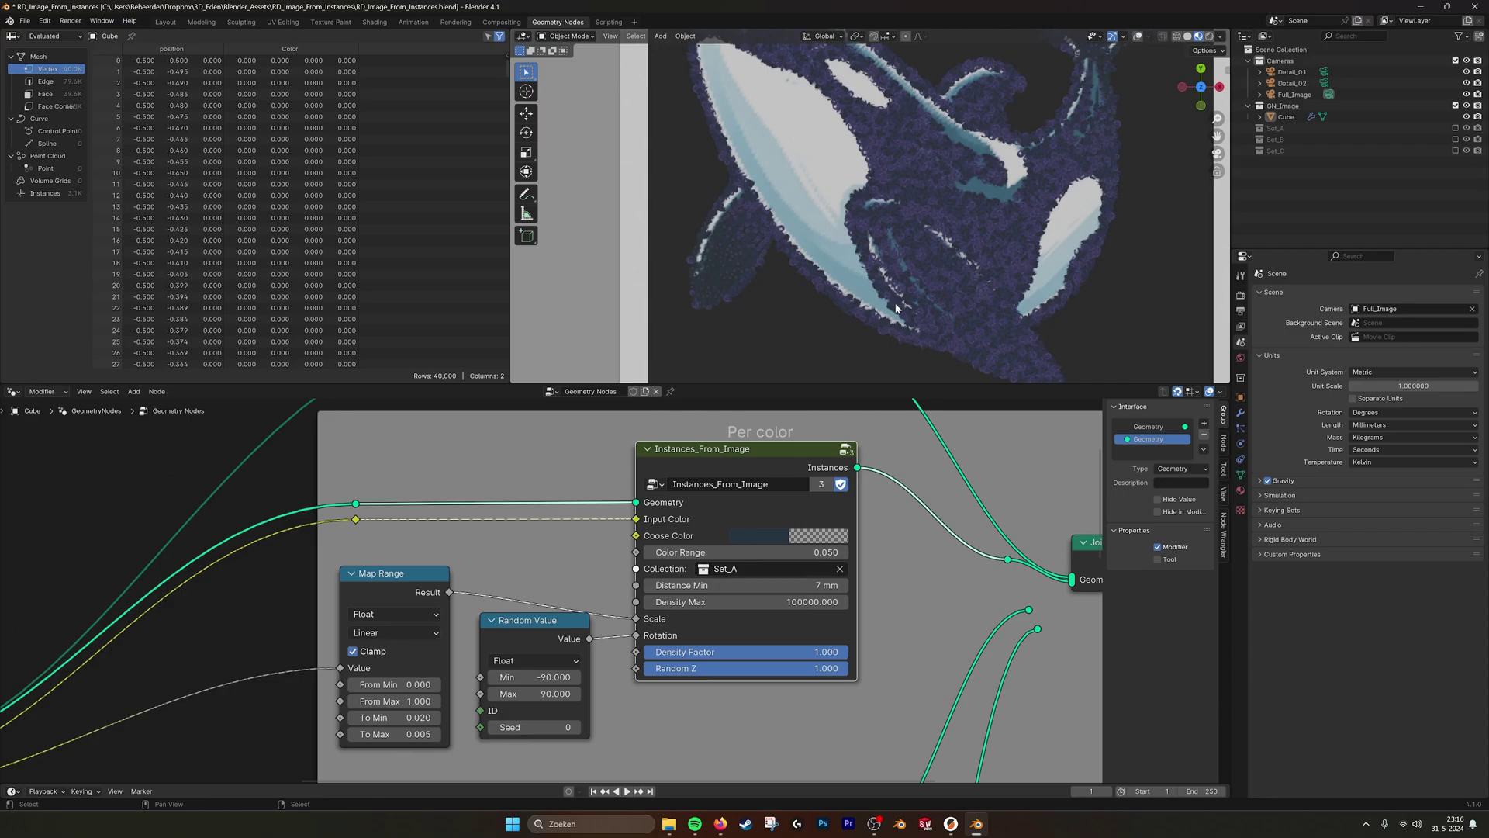
- Disable the Switch option above the Per color frame and inspect the carp and shrimp instances up close without the image grid
scroll(953, 230, "up", 3)
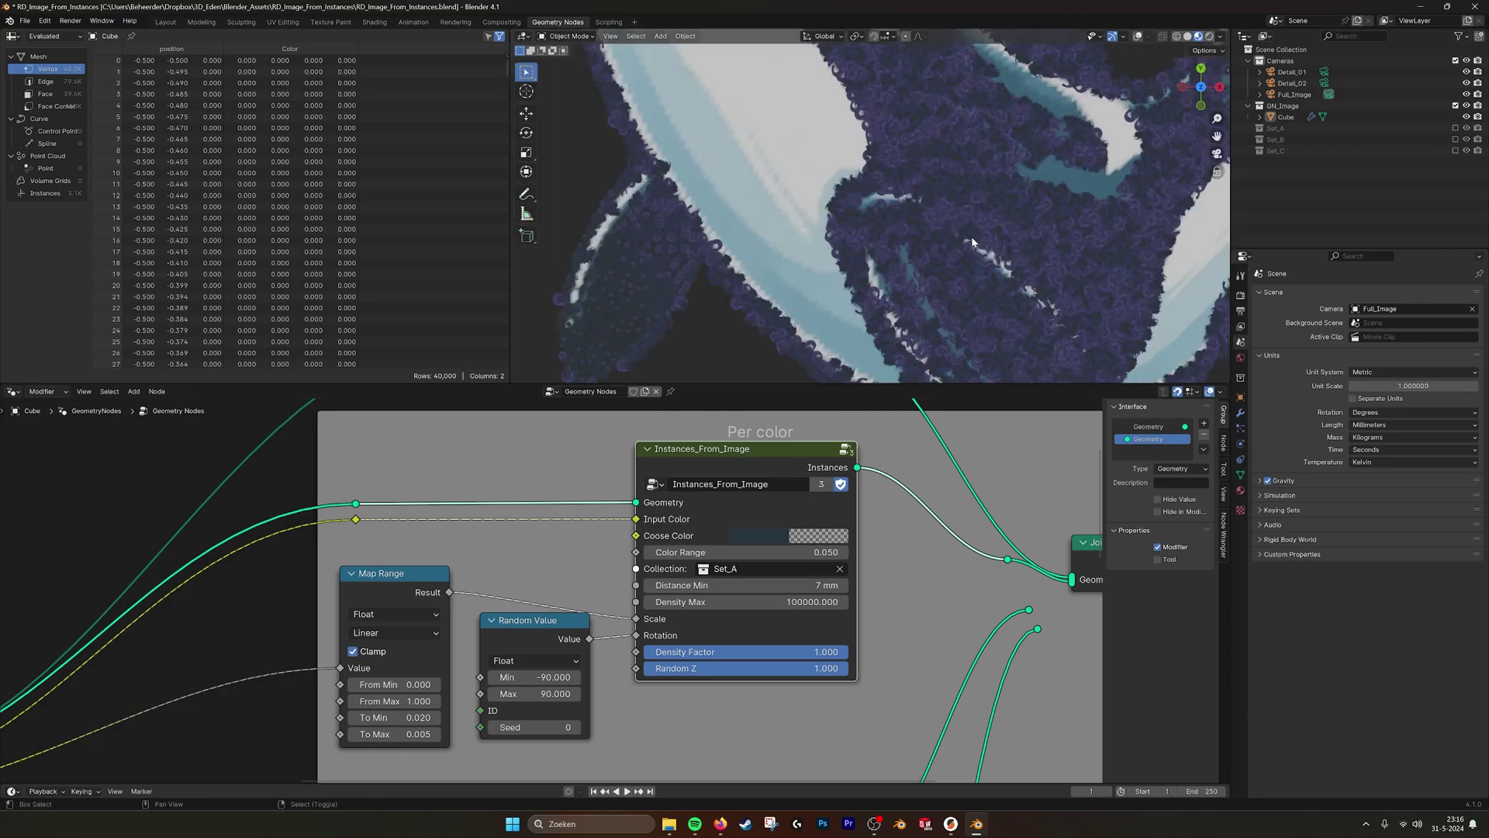
middle_click_drag(950, 239, 1016, 266, "shift")
scroll(719, 214, "up", 5)
scroll(867, 218, "up", 3)
scroll(663, 448, "down", 4)
middle_click_drag(663, 448, 704, 531)
left_click(563, 461)
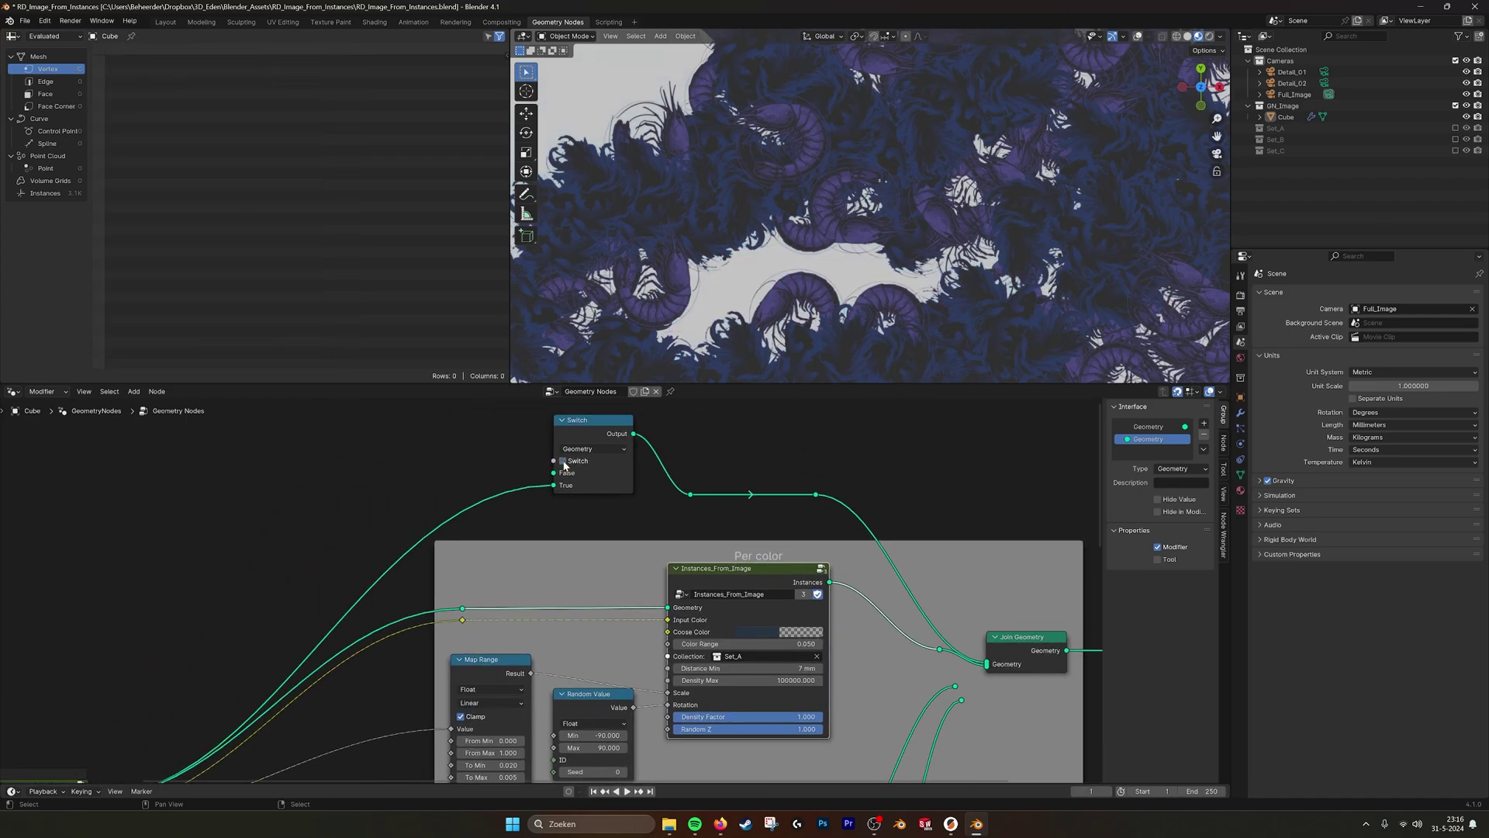
scroll(848, 194, "up", 2)
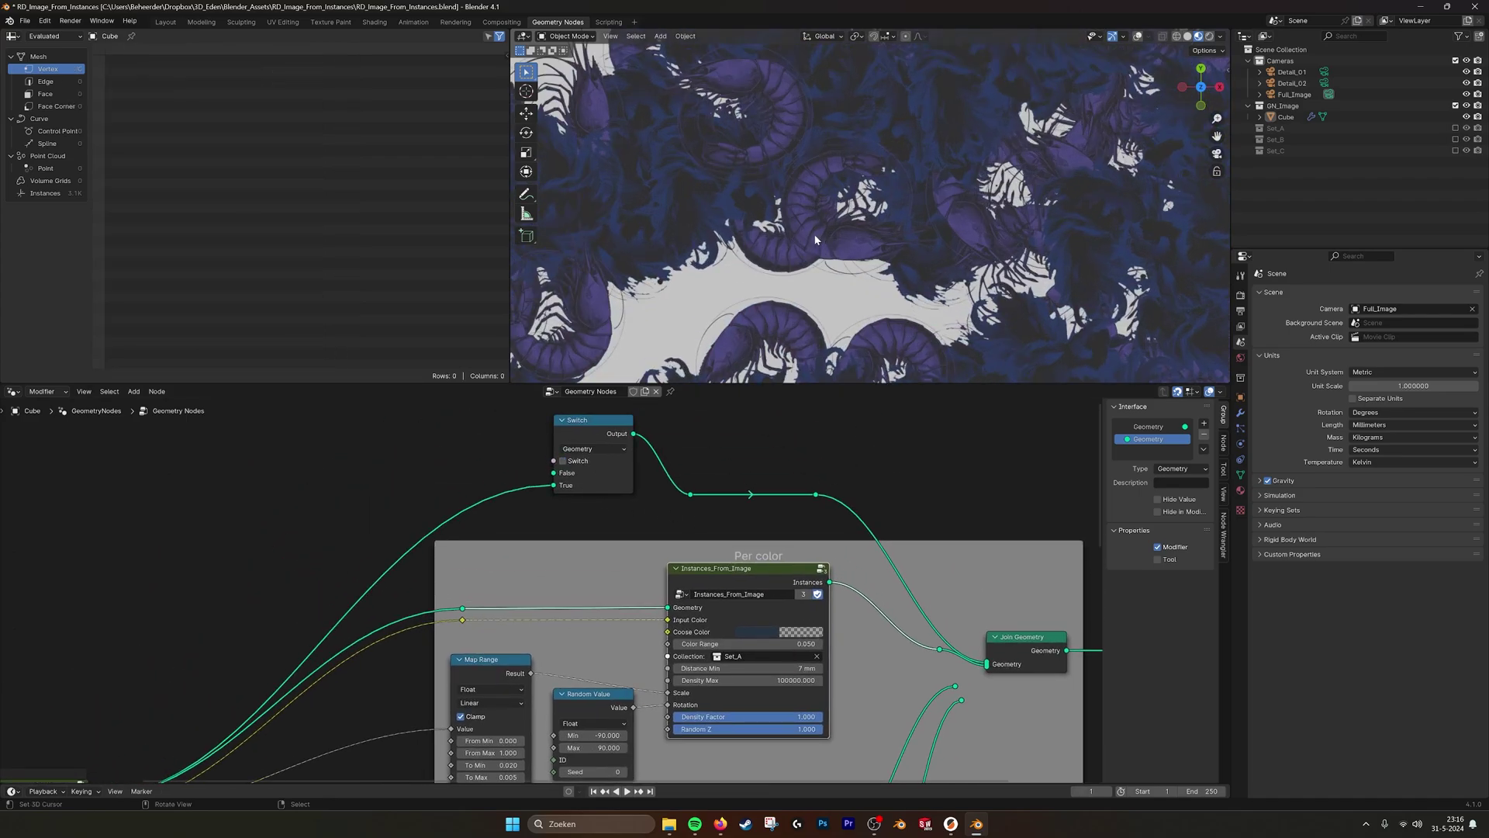
scroll(690, 203, "down", 3)
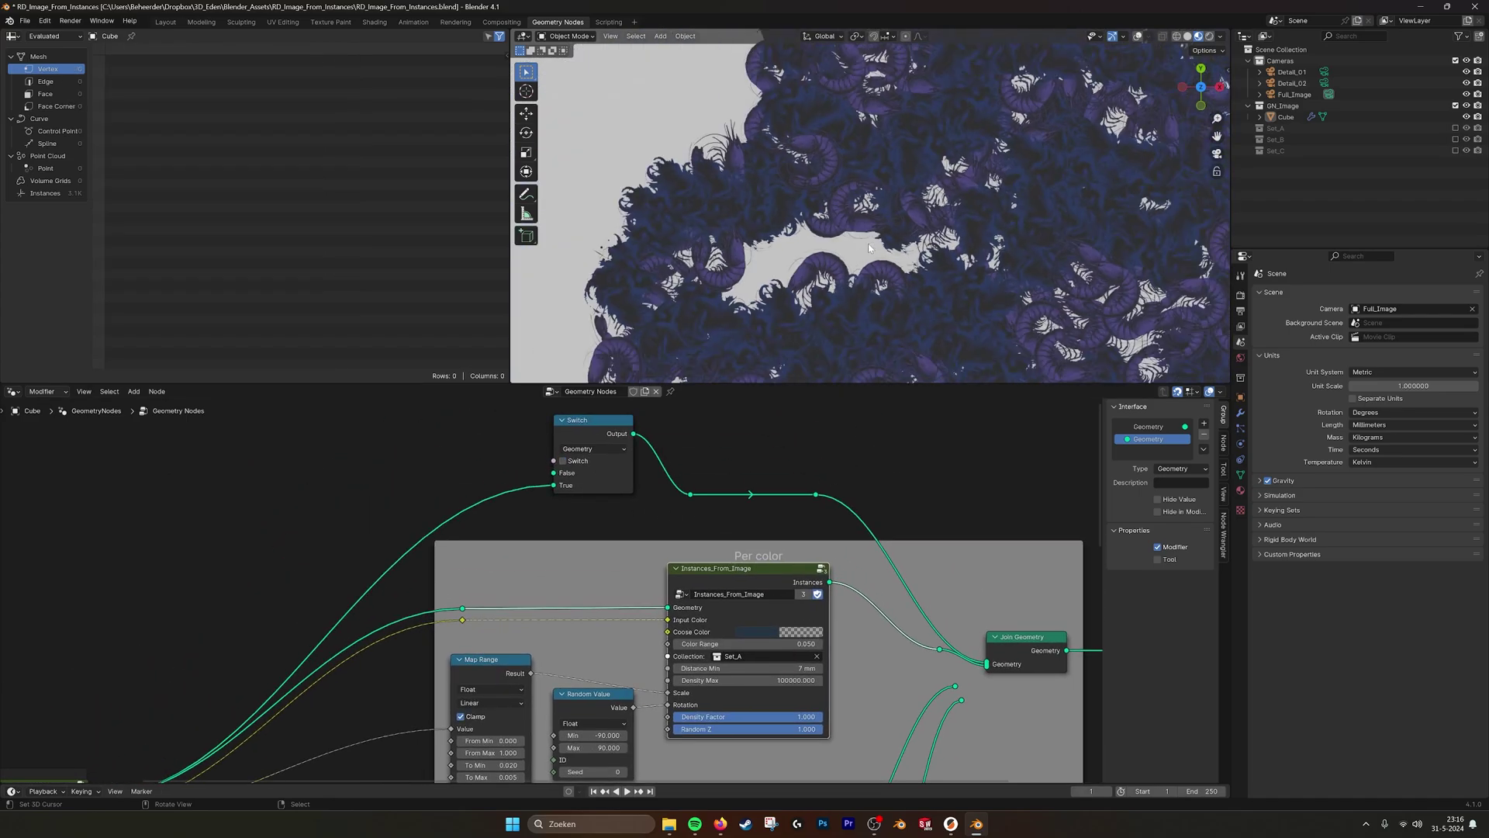
- Hide the Cube and enable the Set_A collection to view its source carp image in the viewport
left_click(1466, 116)
left_click(1454, 128)
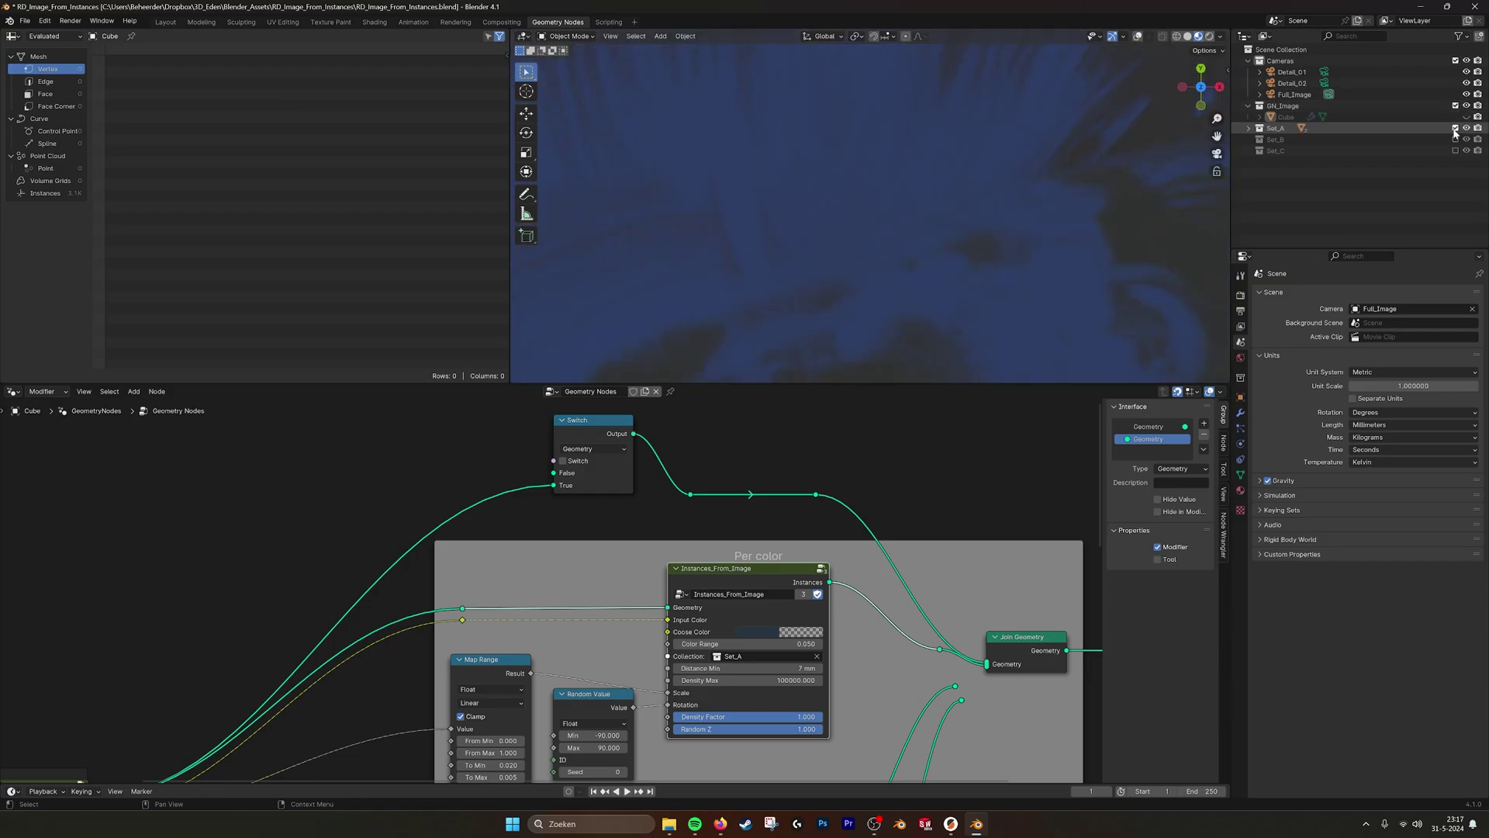
scroll(965, 246, "down", 9)
scroll(965, 246, "up", 6)
right_click(965, 247)
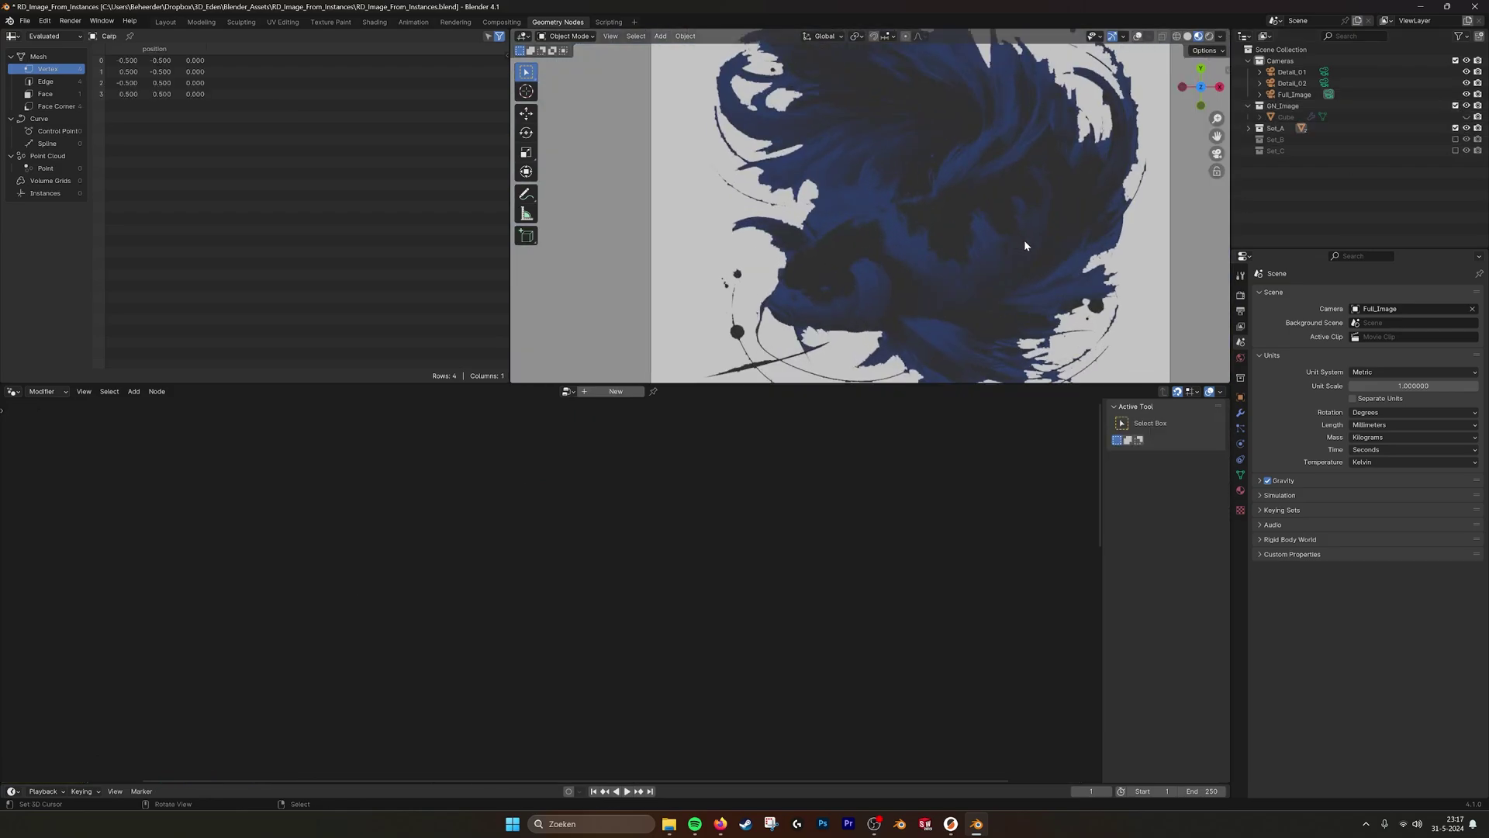
scroll(1024, 240, "down", 2)
middle_click_drag(1023, 239, 1004, 238, "shift")
- Expand the Set_A collection, hide the Carp object and select the Shrimp
left_click(1249, 128)
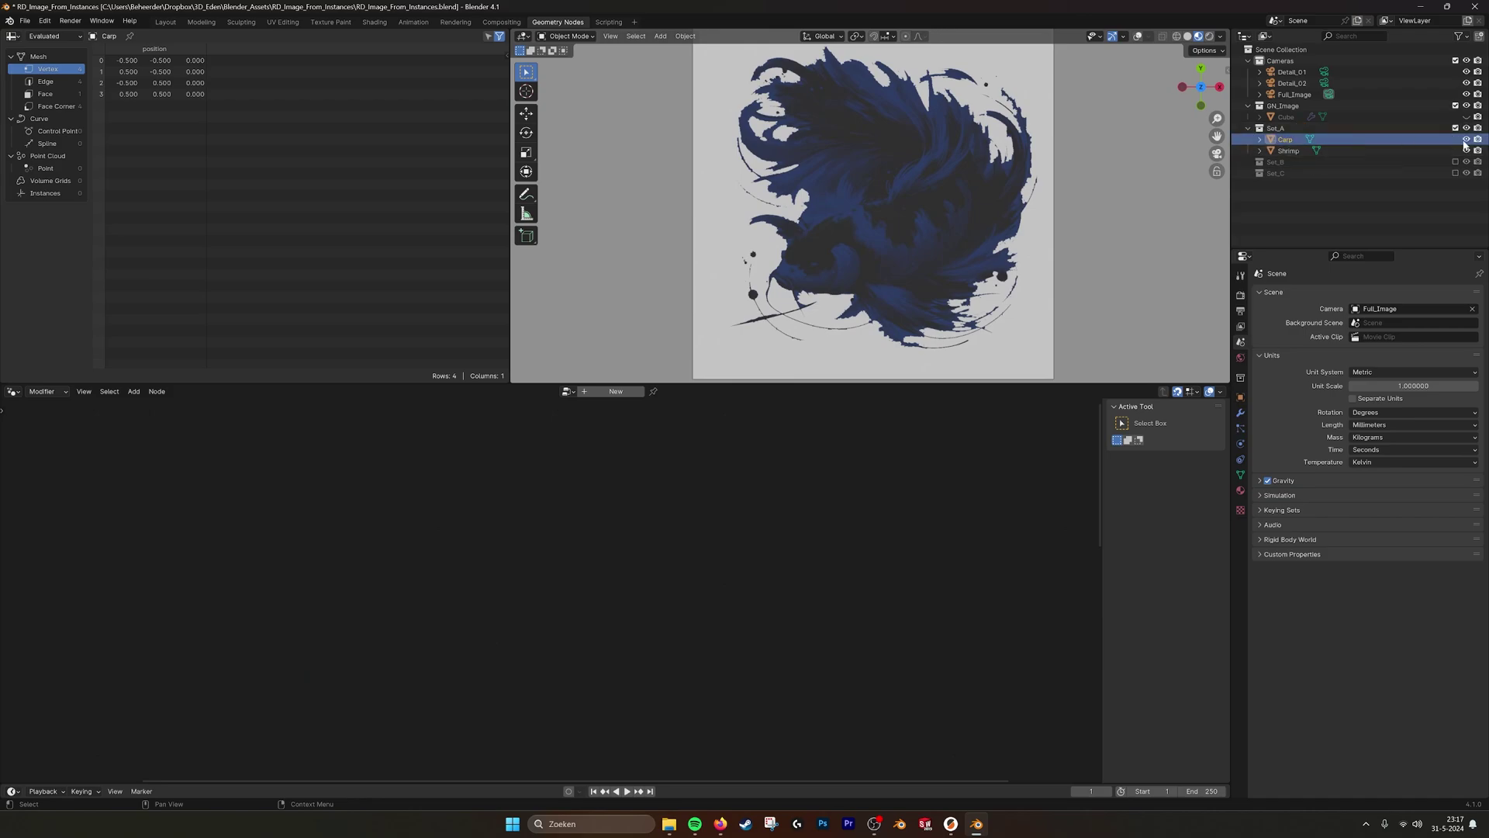
left_click(1466, 138)
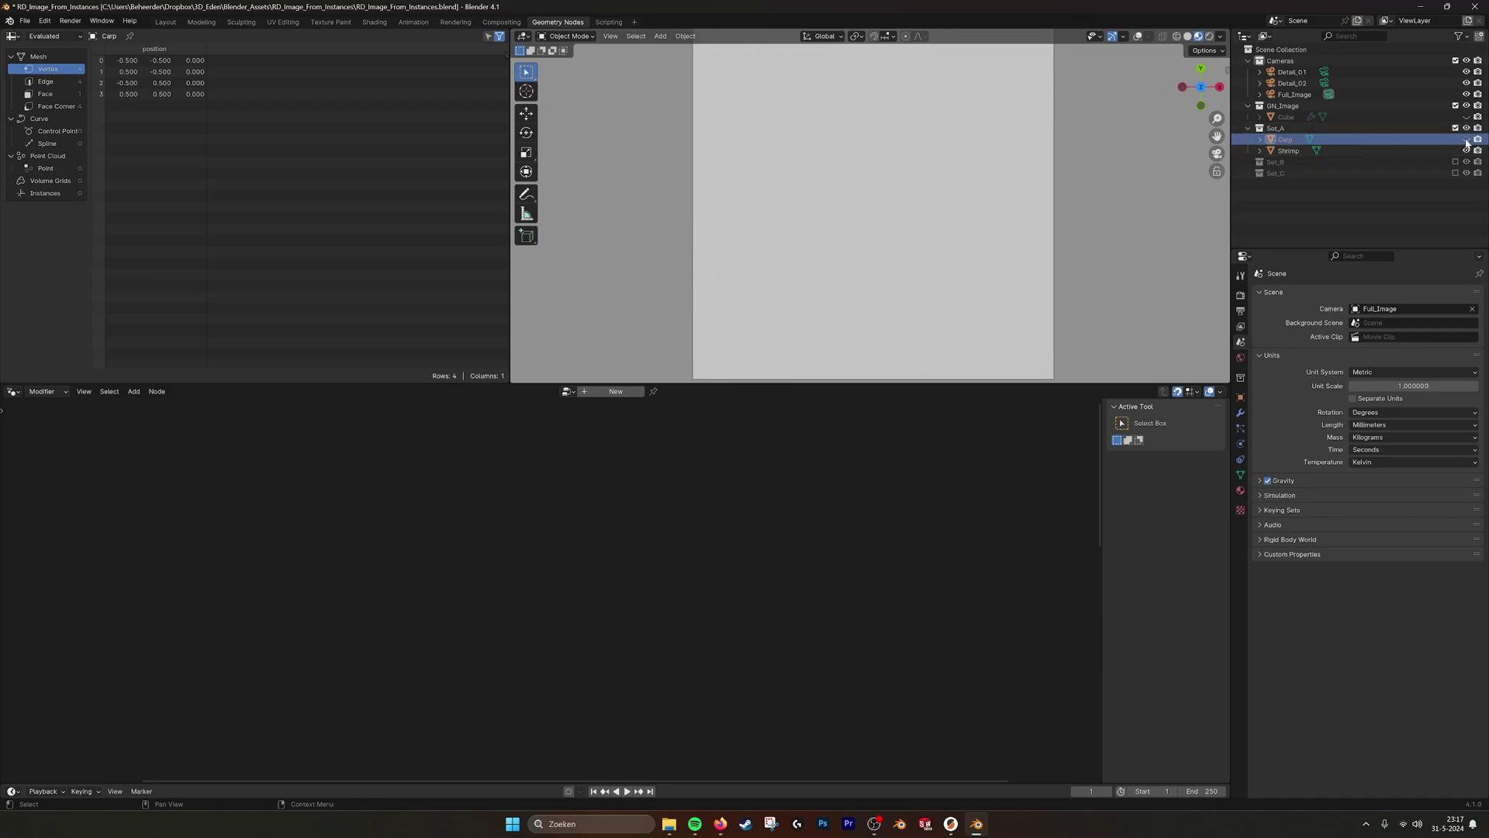
left_click(1283, 151)
- Add the Disable in Viewports toggle column to the Outliner and unhide the Carp beside the Shrimp
left_click(1458, 37)
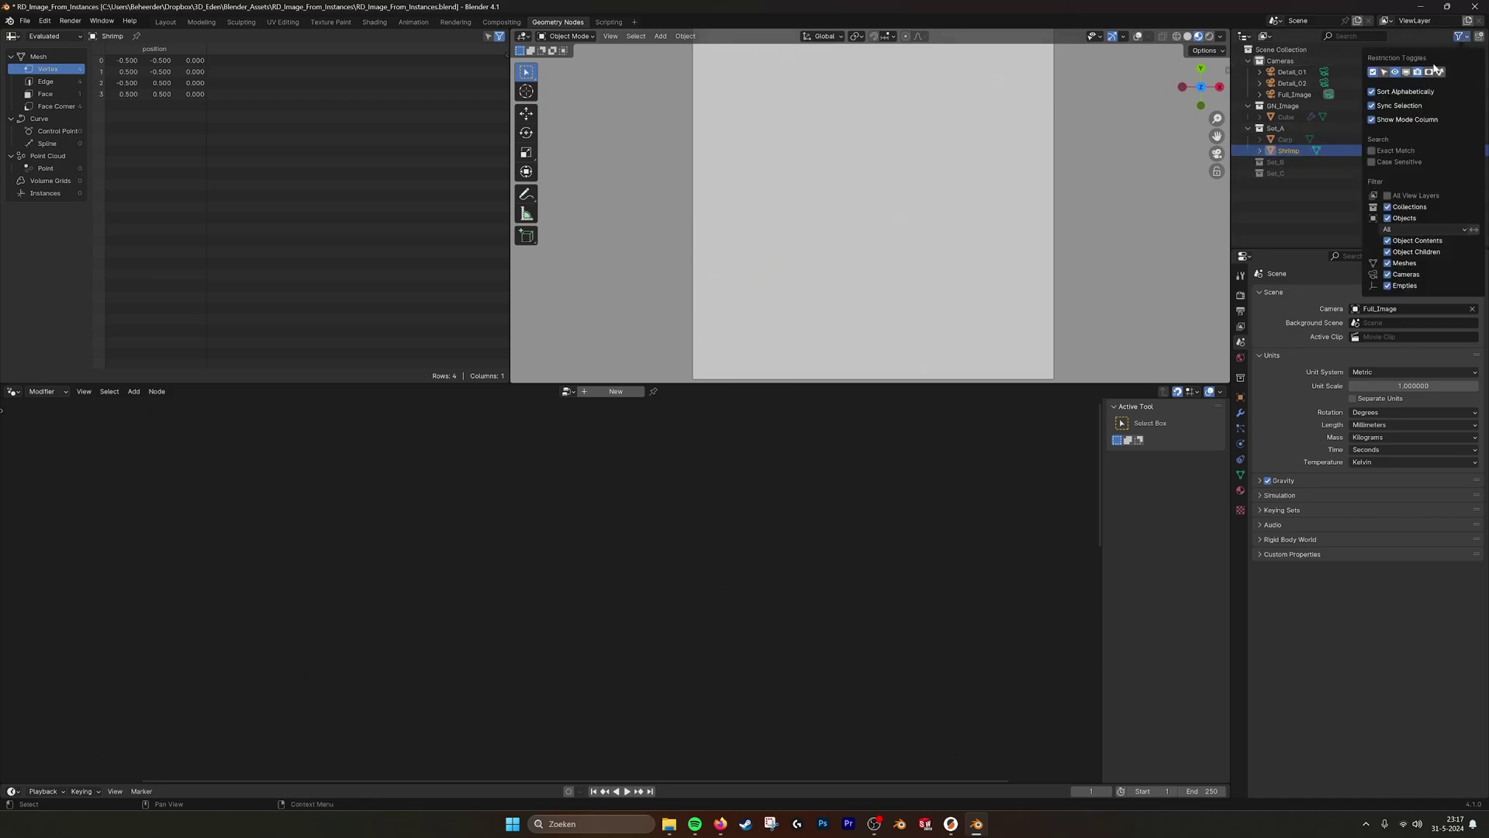
scroll(965, 207, "down", 5)
middle_click_drag(1043, 230, 885, 218, "shift")
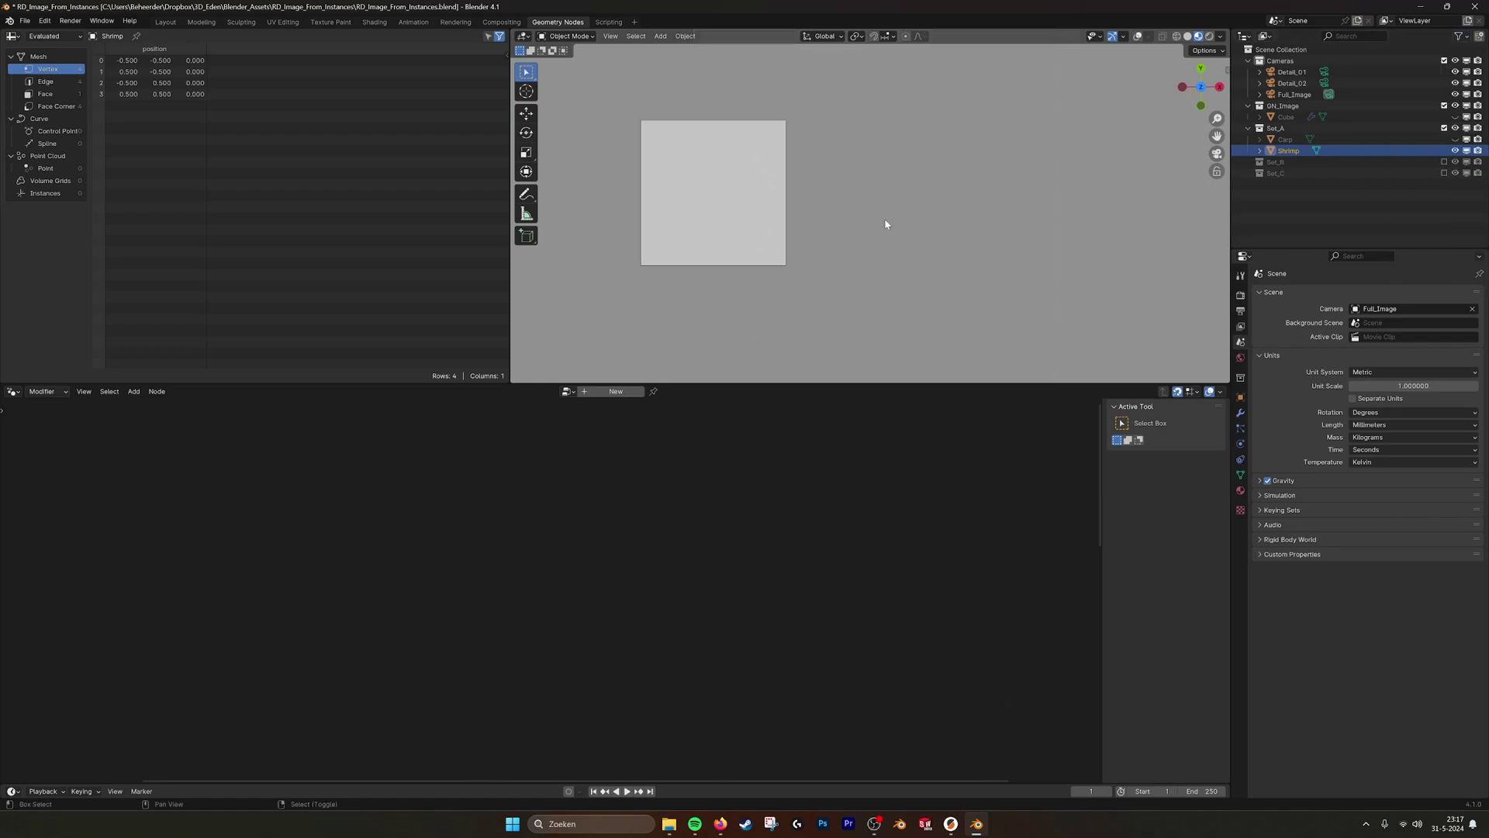
scroll(885, 218, "down", 1)
middle_click_drag(1104, 217, 994, 225, "shift")
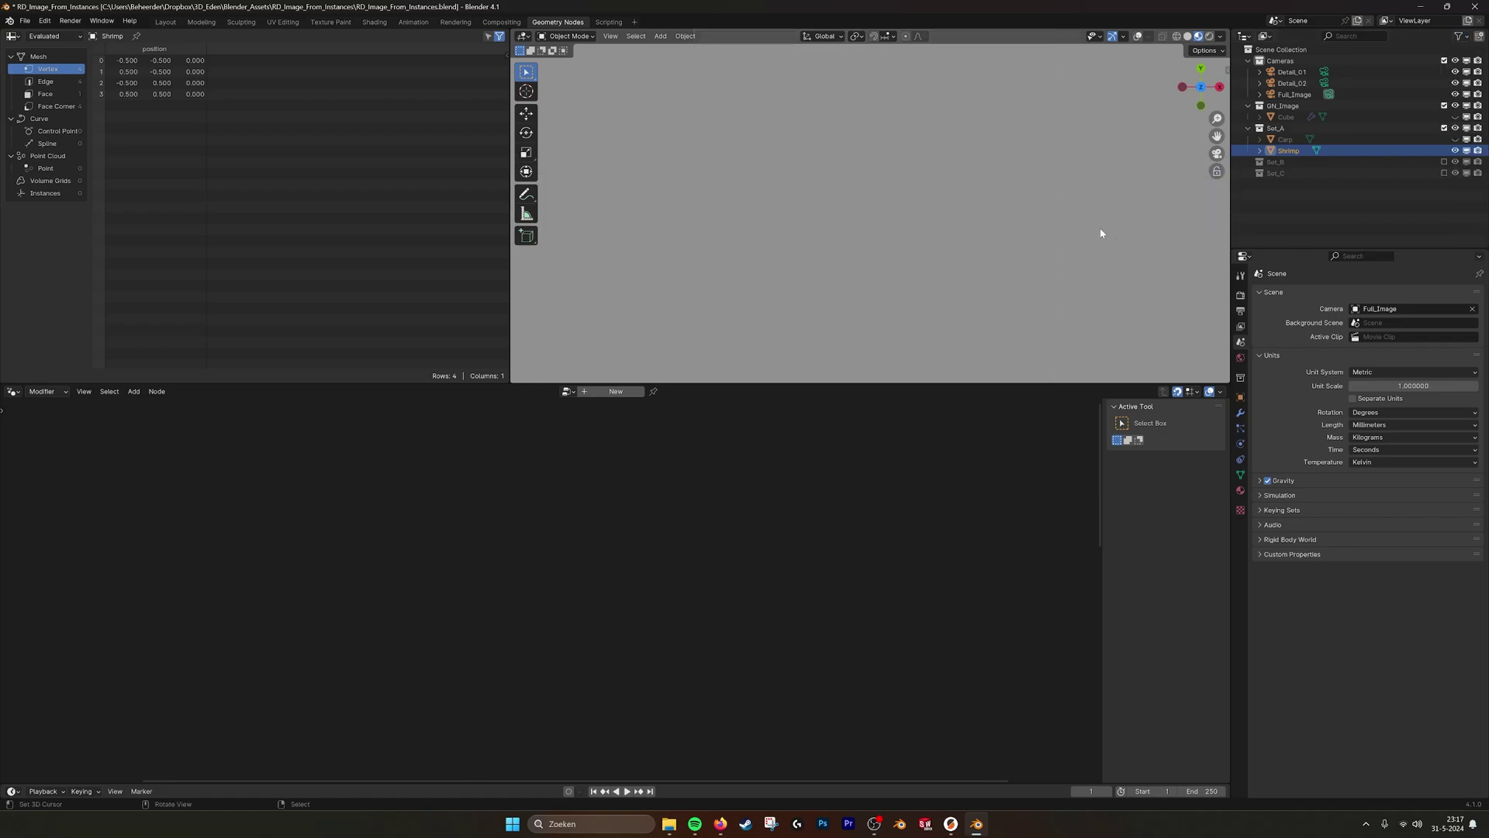
left_click(1455, 140)
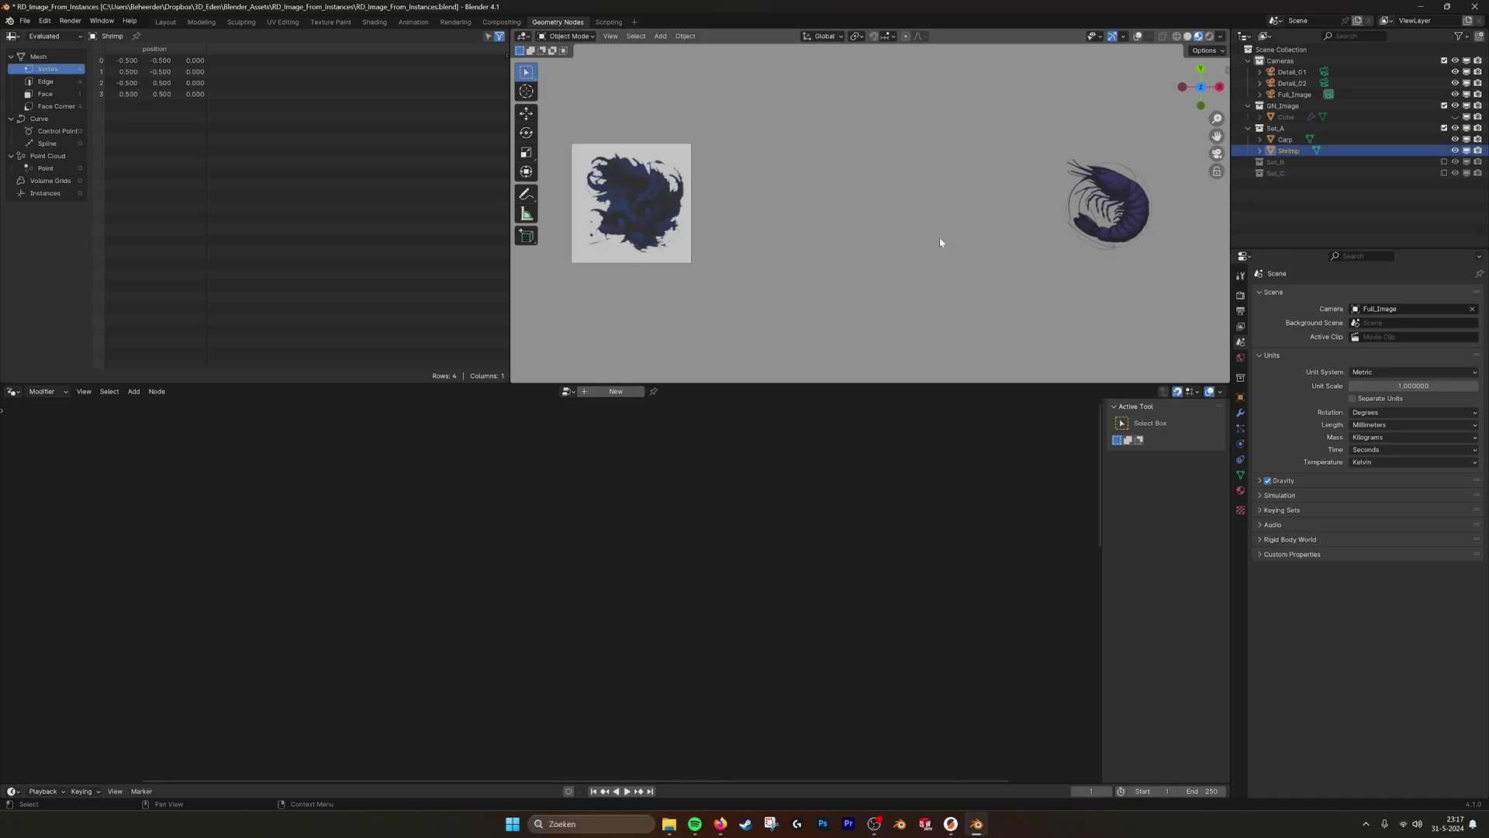
- Select the Carp and bring its whole material node tree into view in the Shading workspace
left_click(647, 206)
scroll(648, 212, "up", 1)
scroll(981, 226, "down", 1)
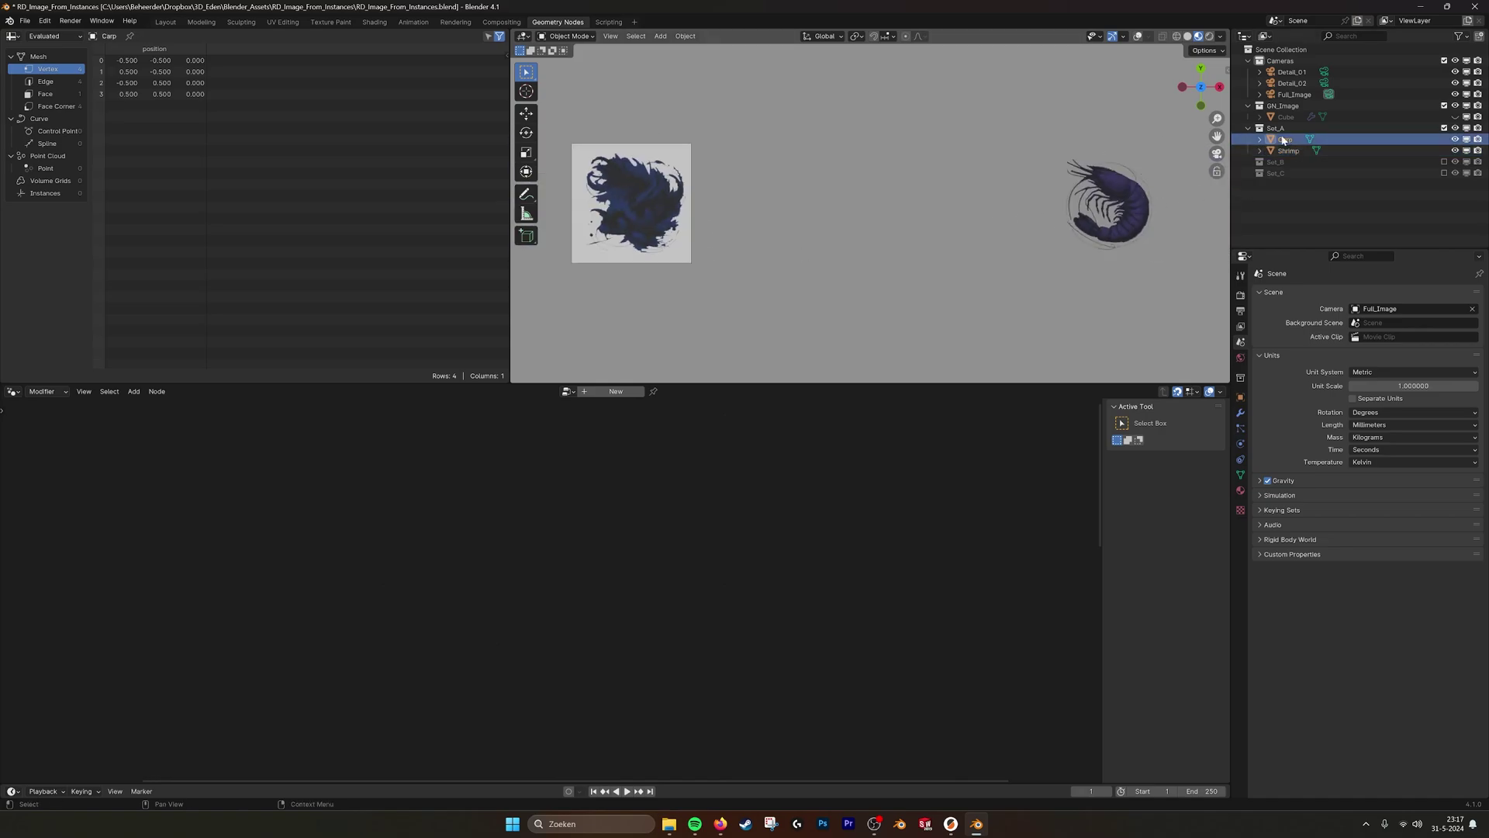
left_click(375, 22)
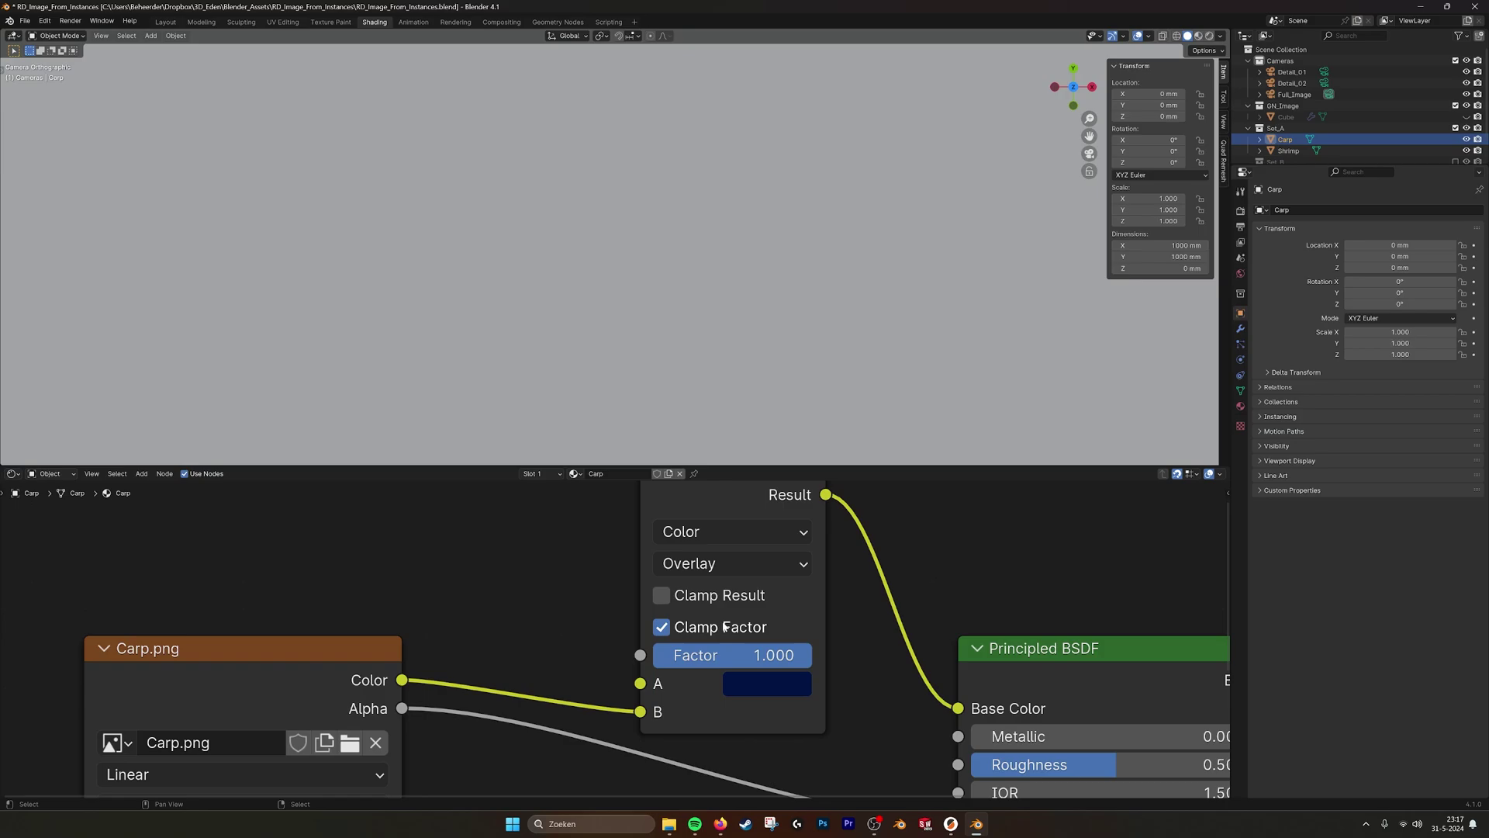
scroll(671, 575, "down", 4)
middle_click_drag(672, 575, 649, 538)
scroll(650, 540, "up", 2)
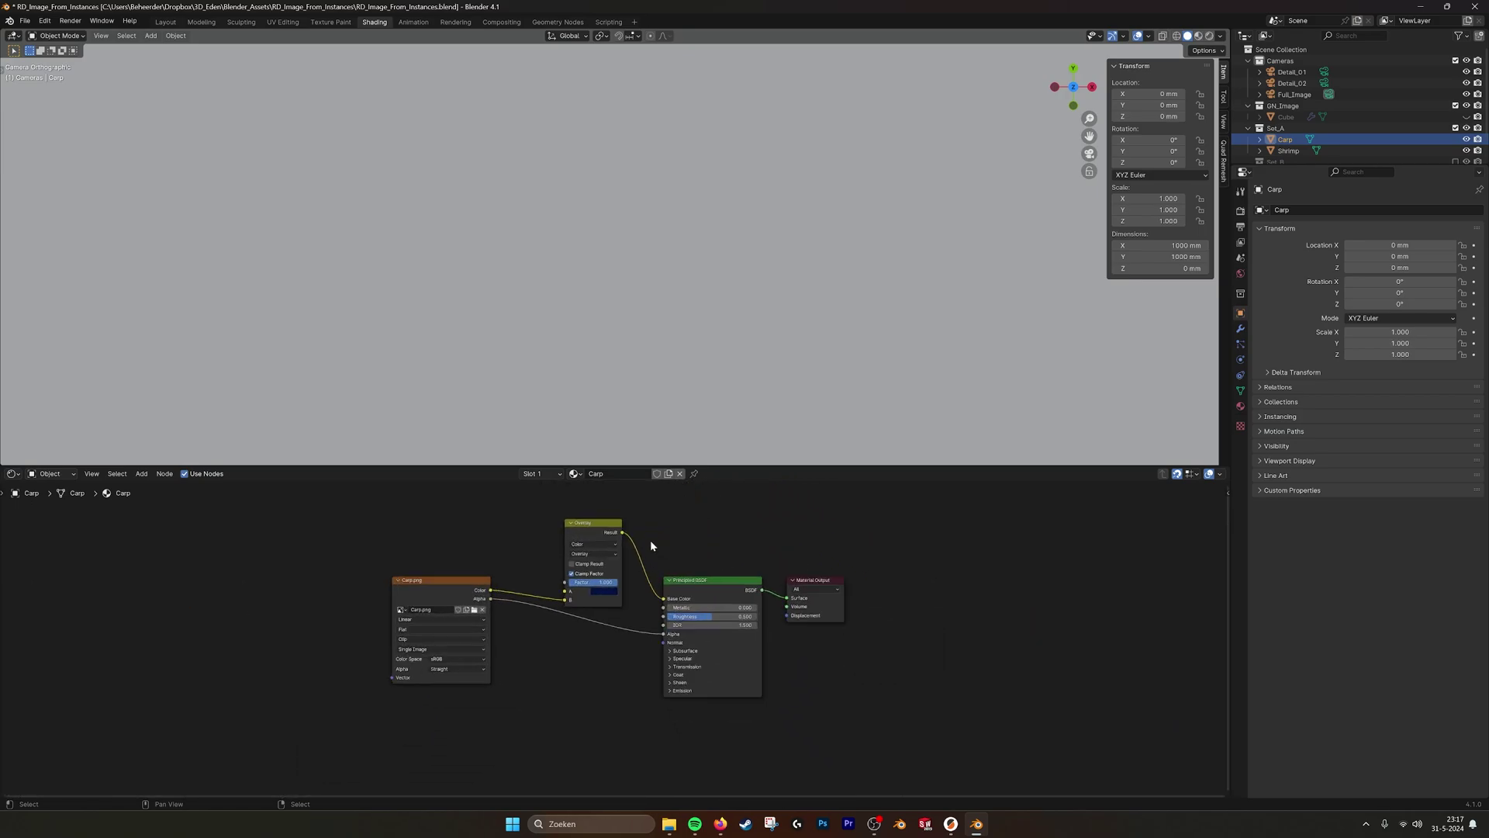
scroll(784, 350, "down", 4)
scroll(947, 124, "up", 1)
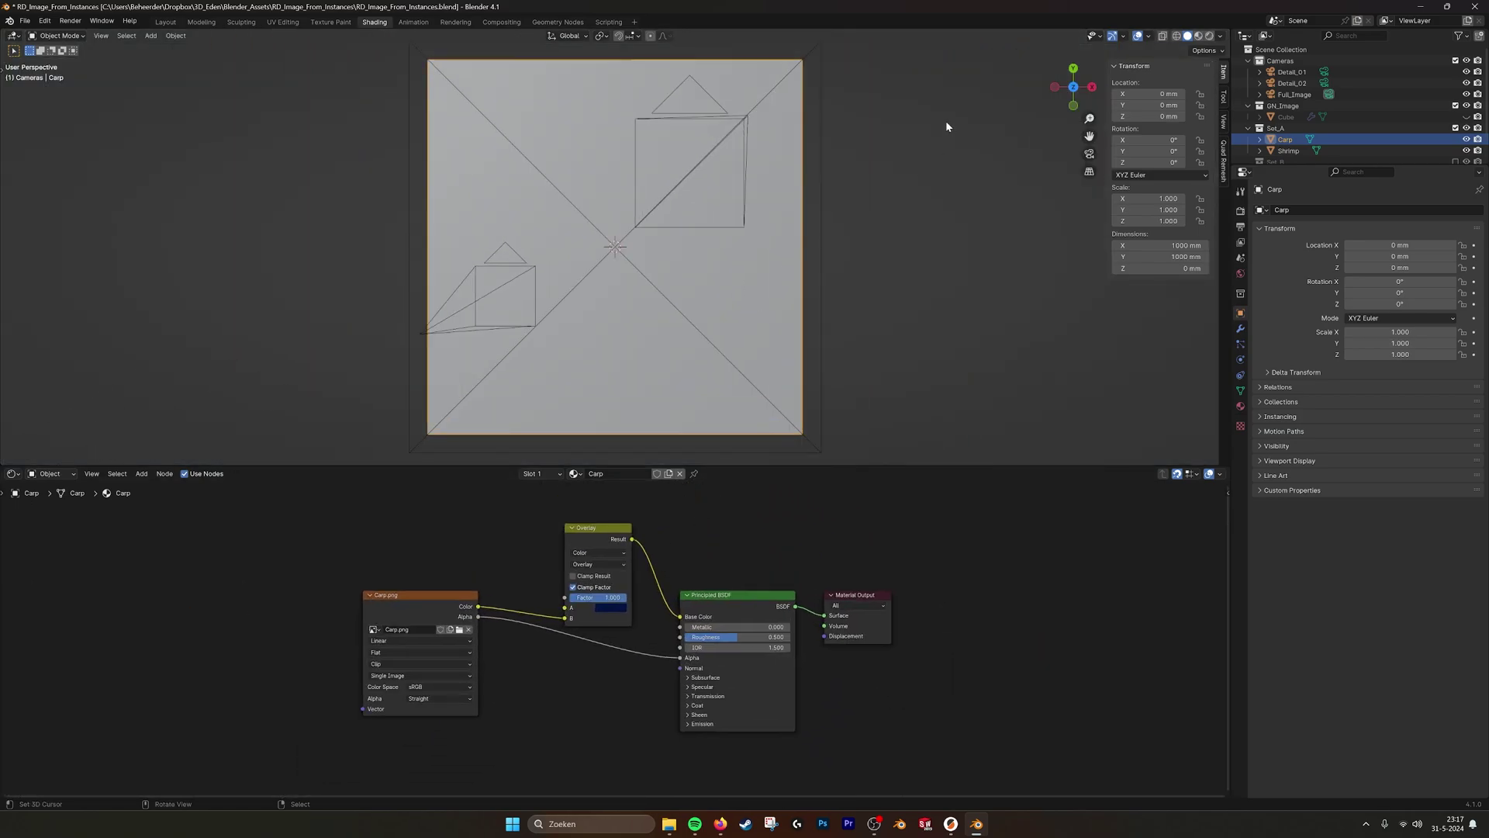
- Switch the viewport to Material Preview with Scene Lights and Scene World enabled, viewing the Carp straight from above
middle_click_drag(948, 124, 872, 196)
left_click(1199, 36)
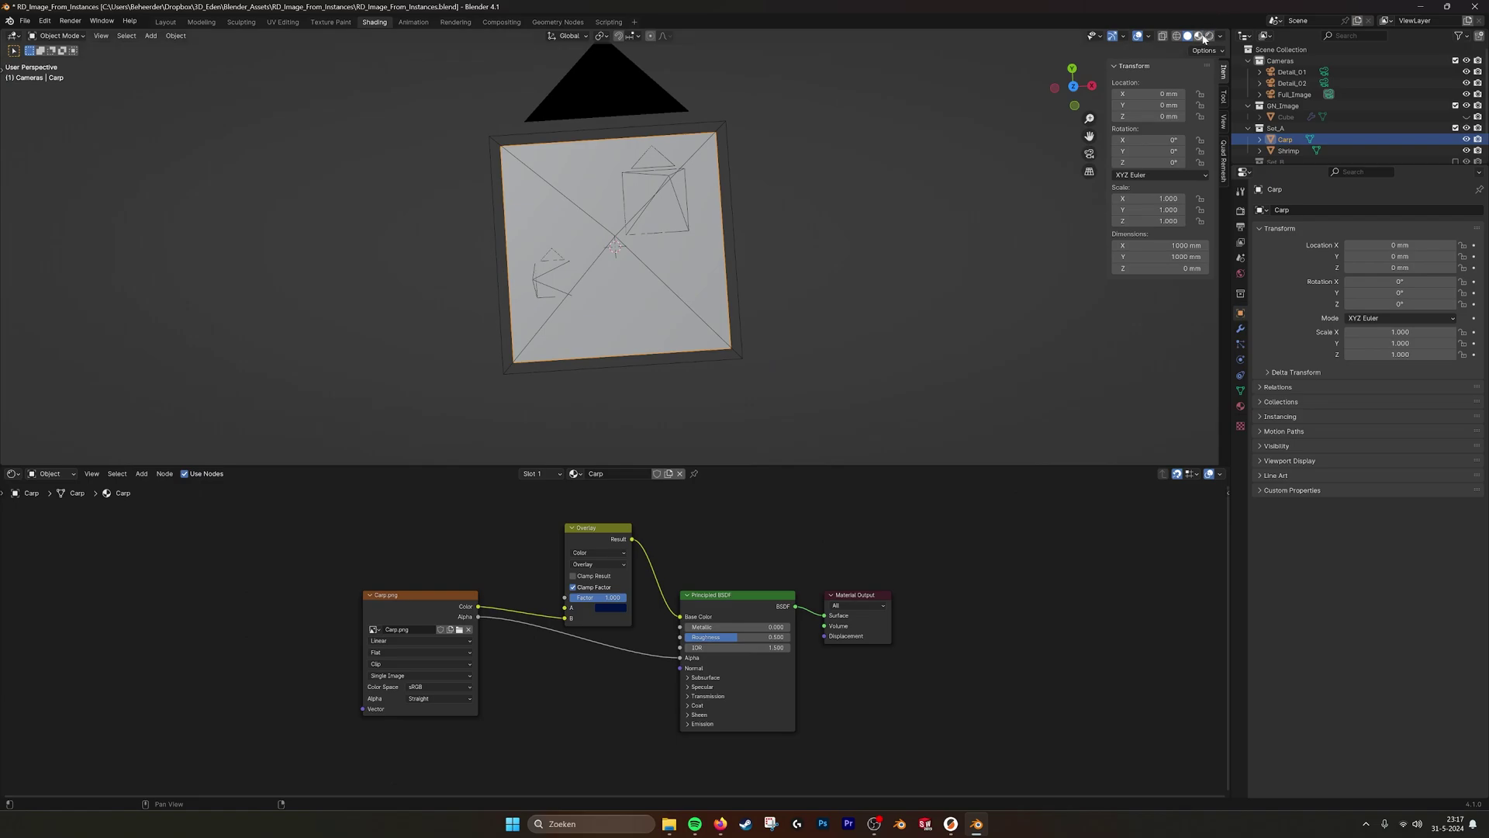
scroll(698, 249, "up", 5)
scroll(736, 252, "down", 4)
left_click(1220, 36)
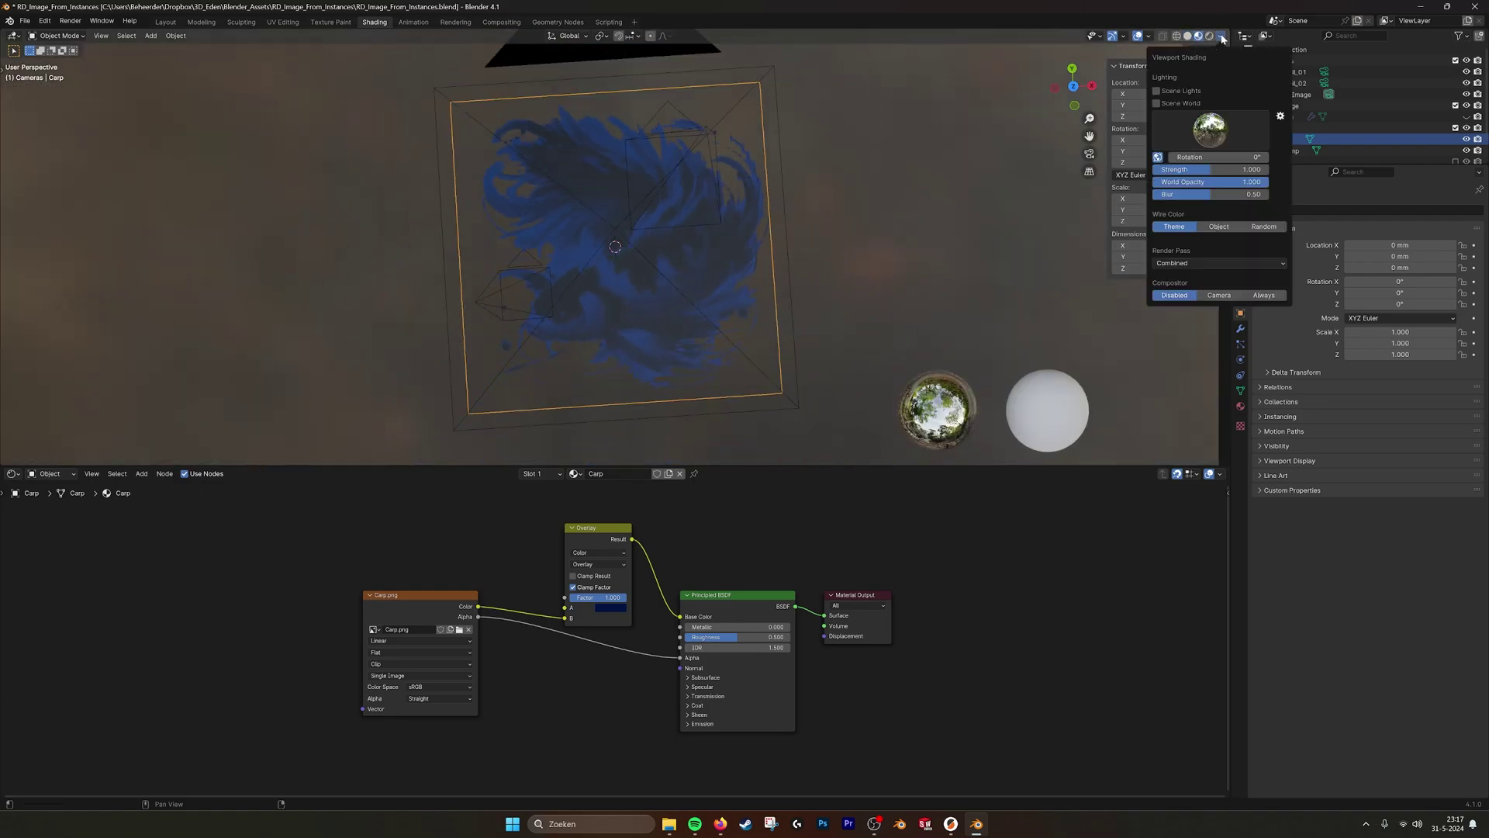
left_click(1180, 91)
left_click(1185, 104)
mouse_move(873, 244)
middle_mouse_down("alt")
mouse_move(884, 234)
mouse_move(877, 263)
middle_mouse_up("alt")
scroll(751, 257, "up", 2)
scroll(752, 261, "up", 1)
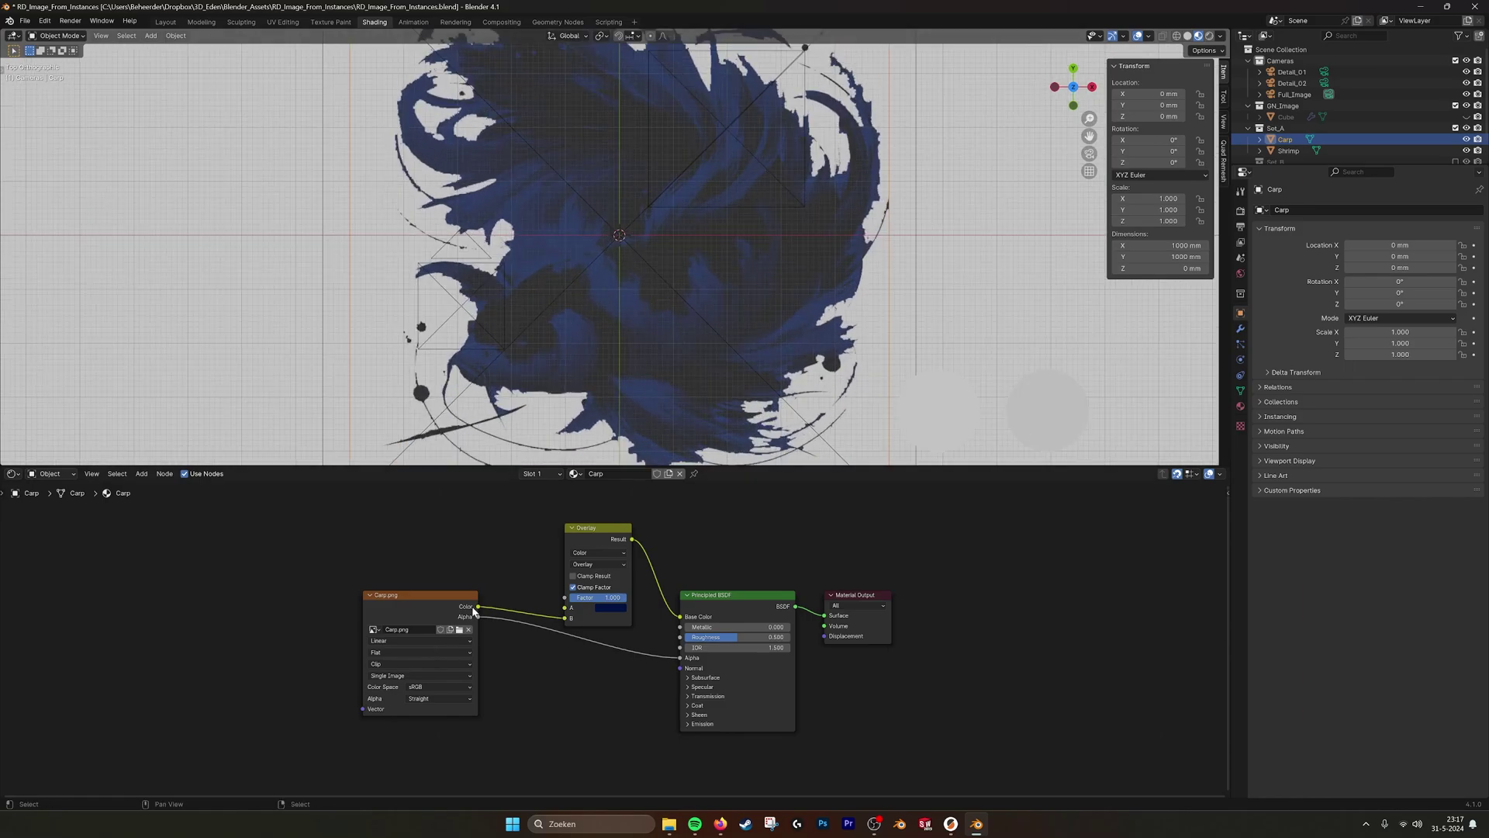
- Link Carp.png's Color directly to the Principled BSDF's Base Color to preview the original carp, and relink the Overlay node's Result
left_click_drag(476, 607, 680, 616)
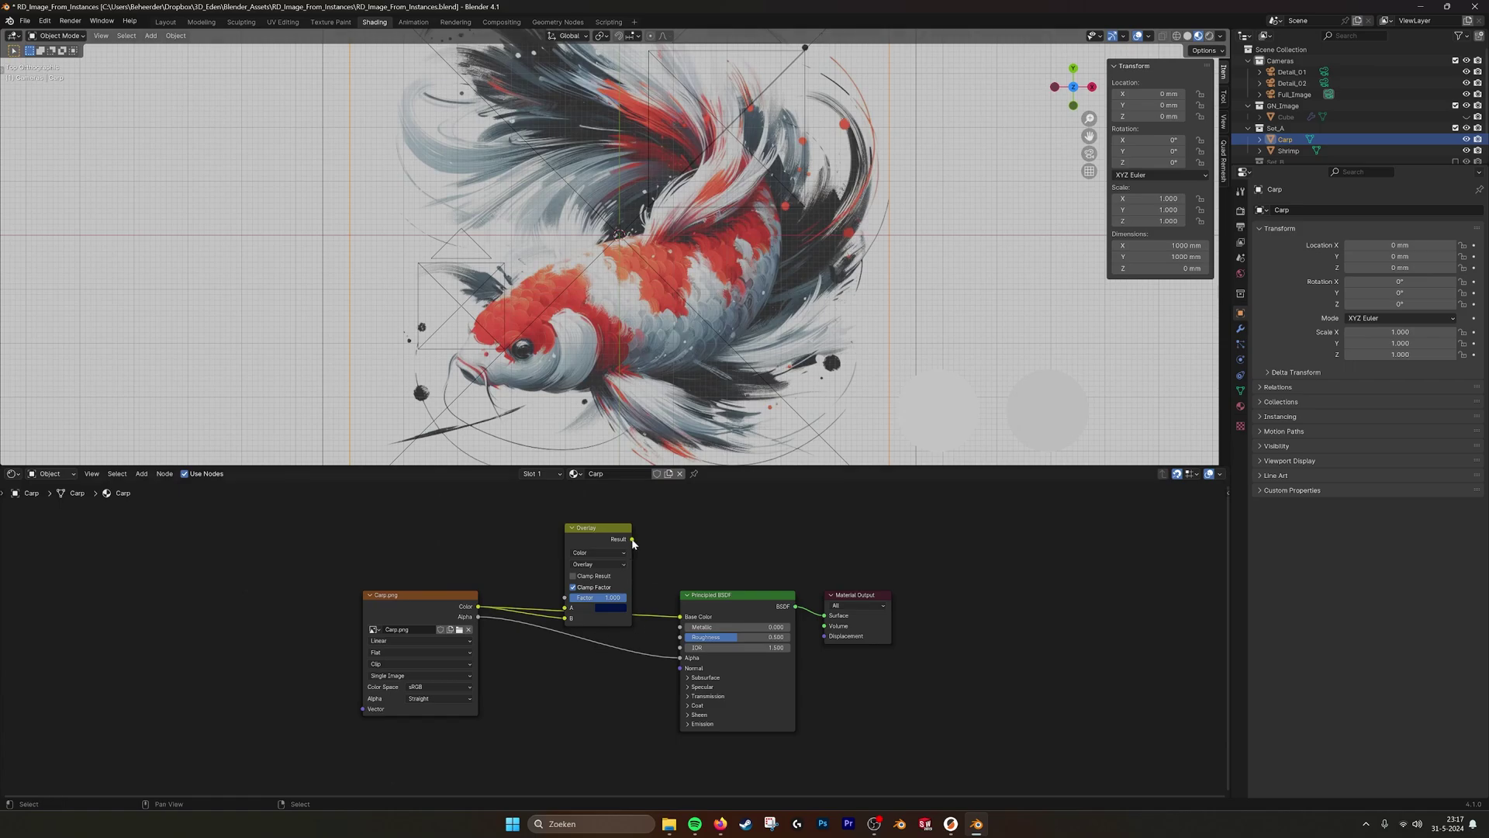
left_click_drag(632, 540, 680, 616)
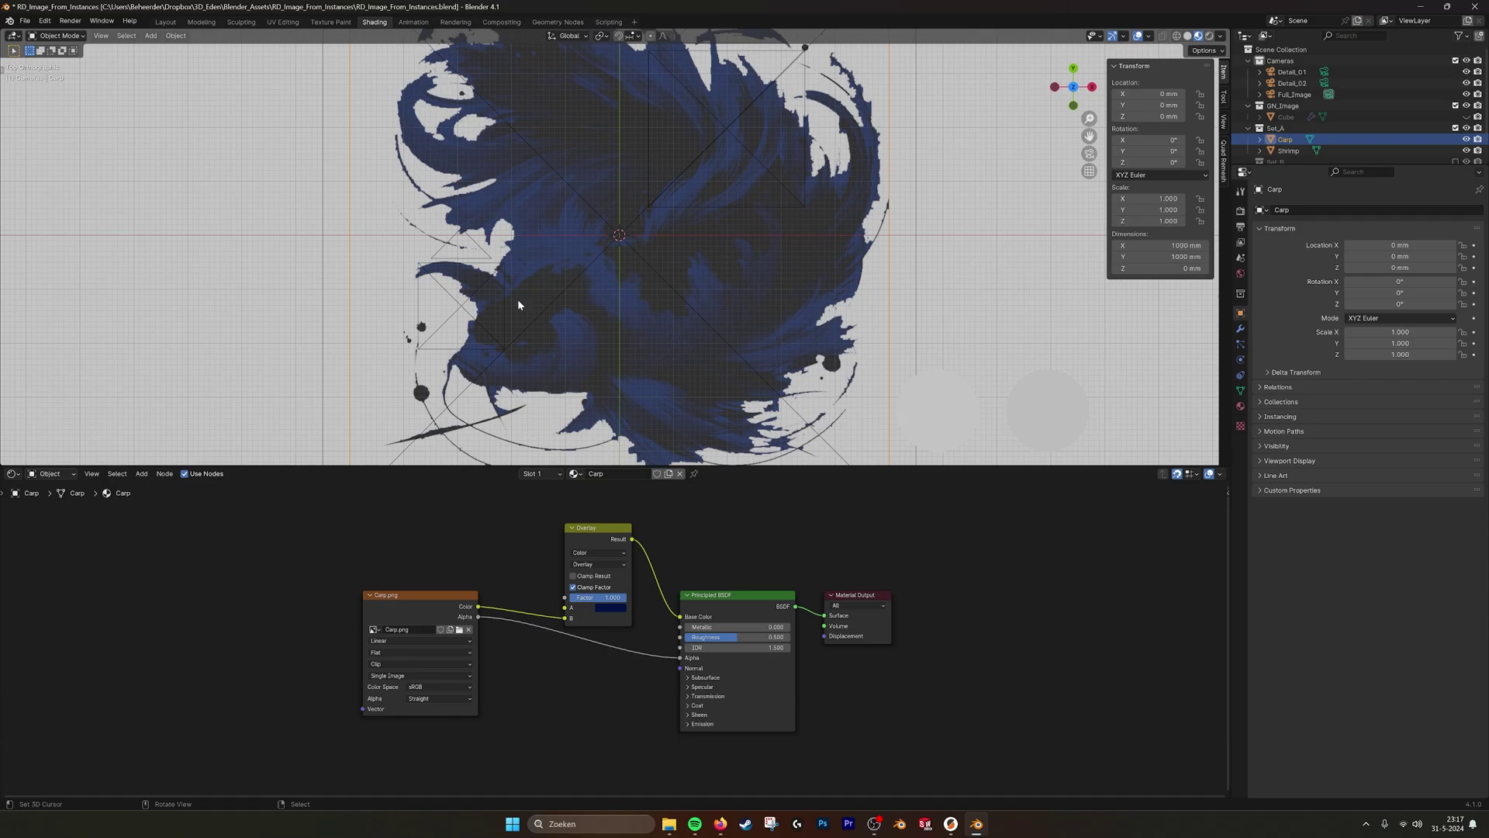
scroll(695, 299, "down", 1)
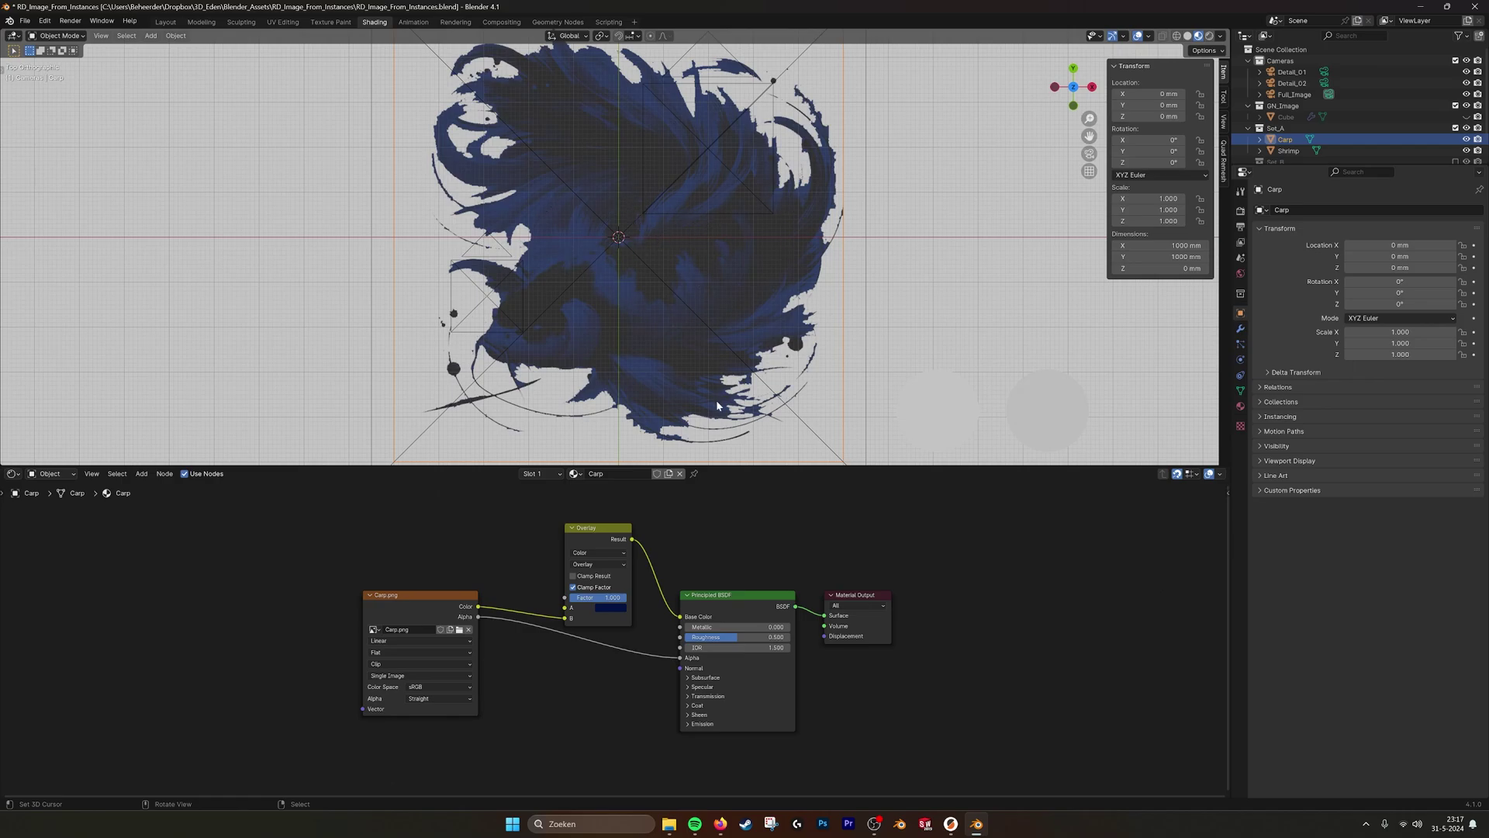
left_click(590, 528)
- Select and frame the Shrimp, link Shrimp.png's Color directly to Base Color for a preview, and relink the Color mix node's Result
left_click(1284, 151)
key("KP_Decimal")
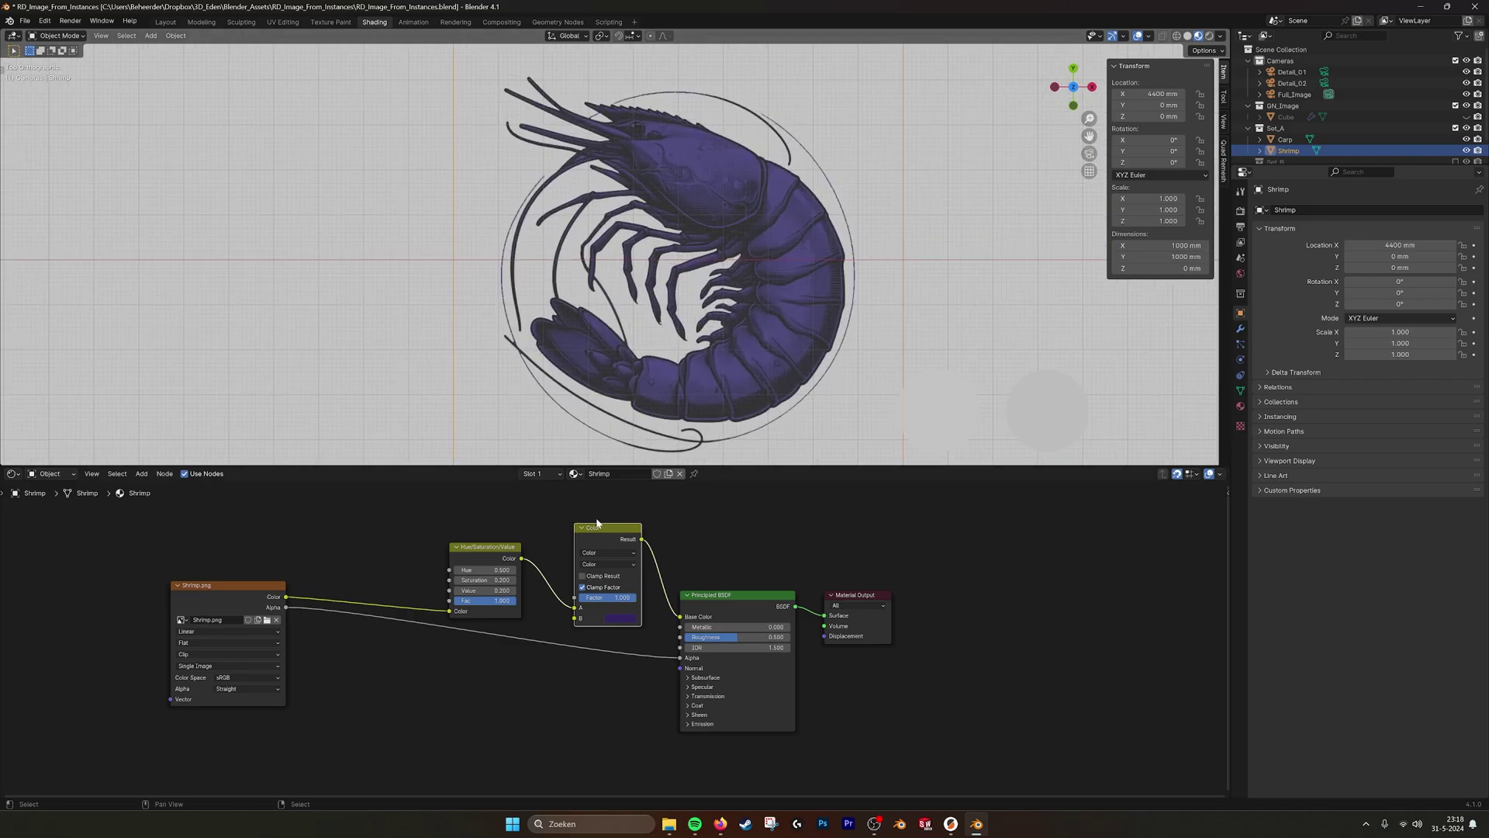
left_click(256, 585)
left_click_drag(286, 597, 679, 617)
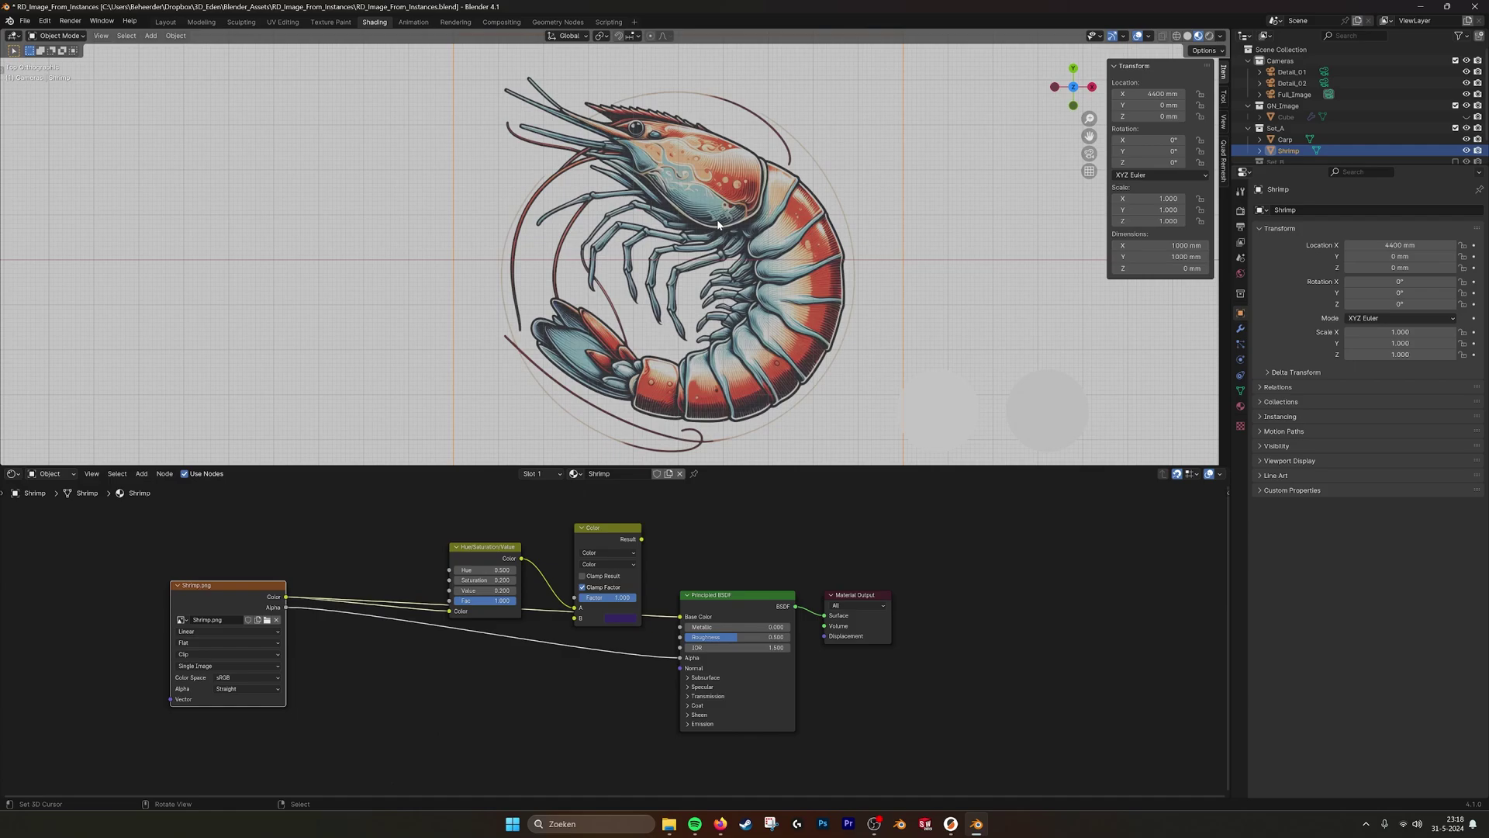
left_click_drag(641, 539, 680, 616)
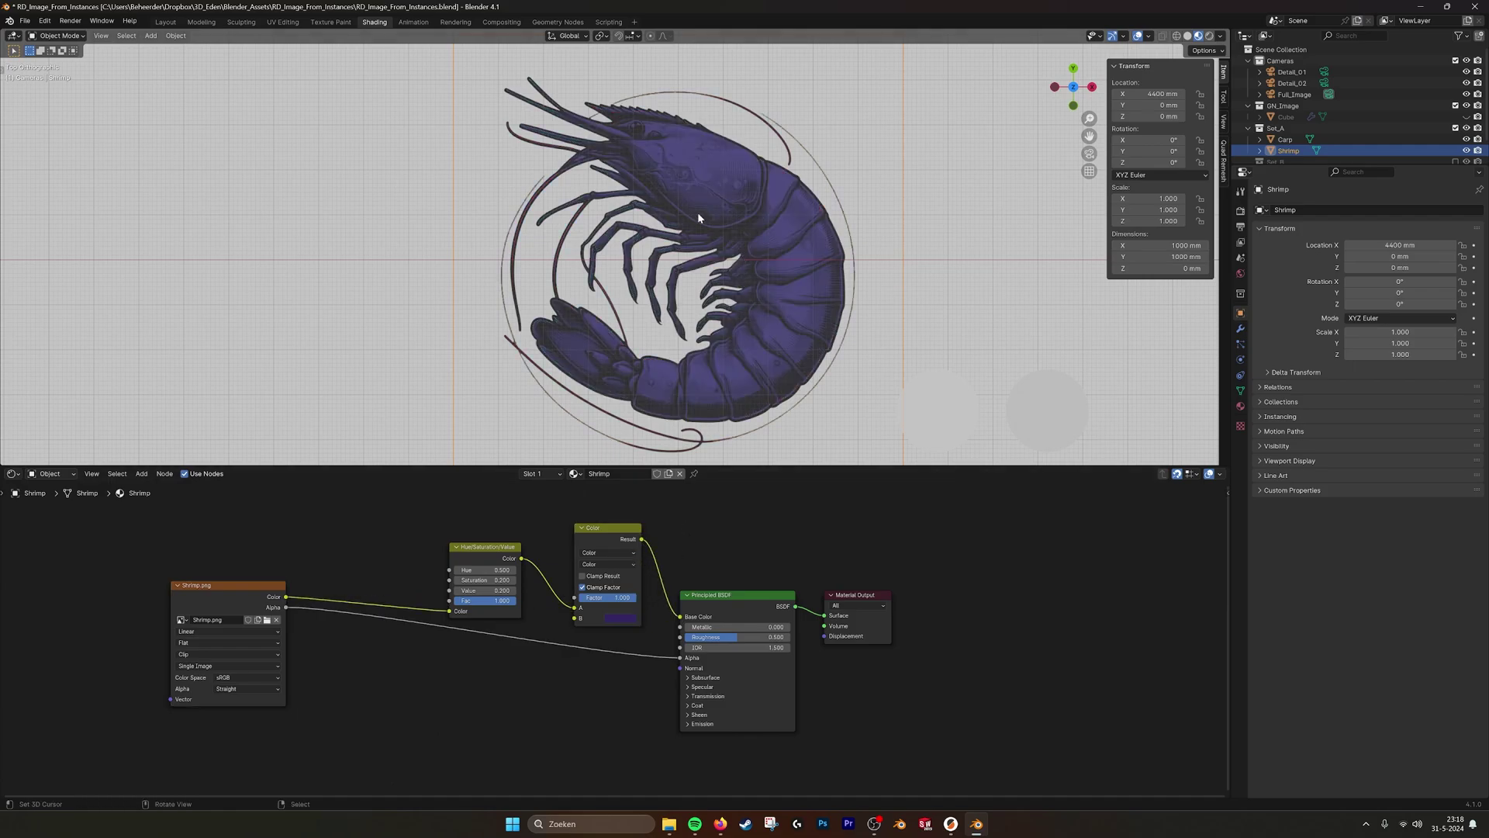
scroll(760, 230, "down", 1)
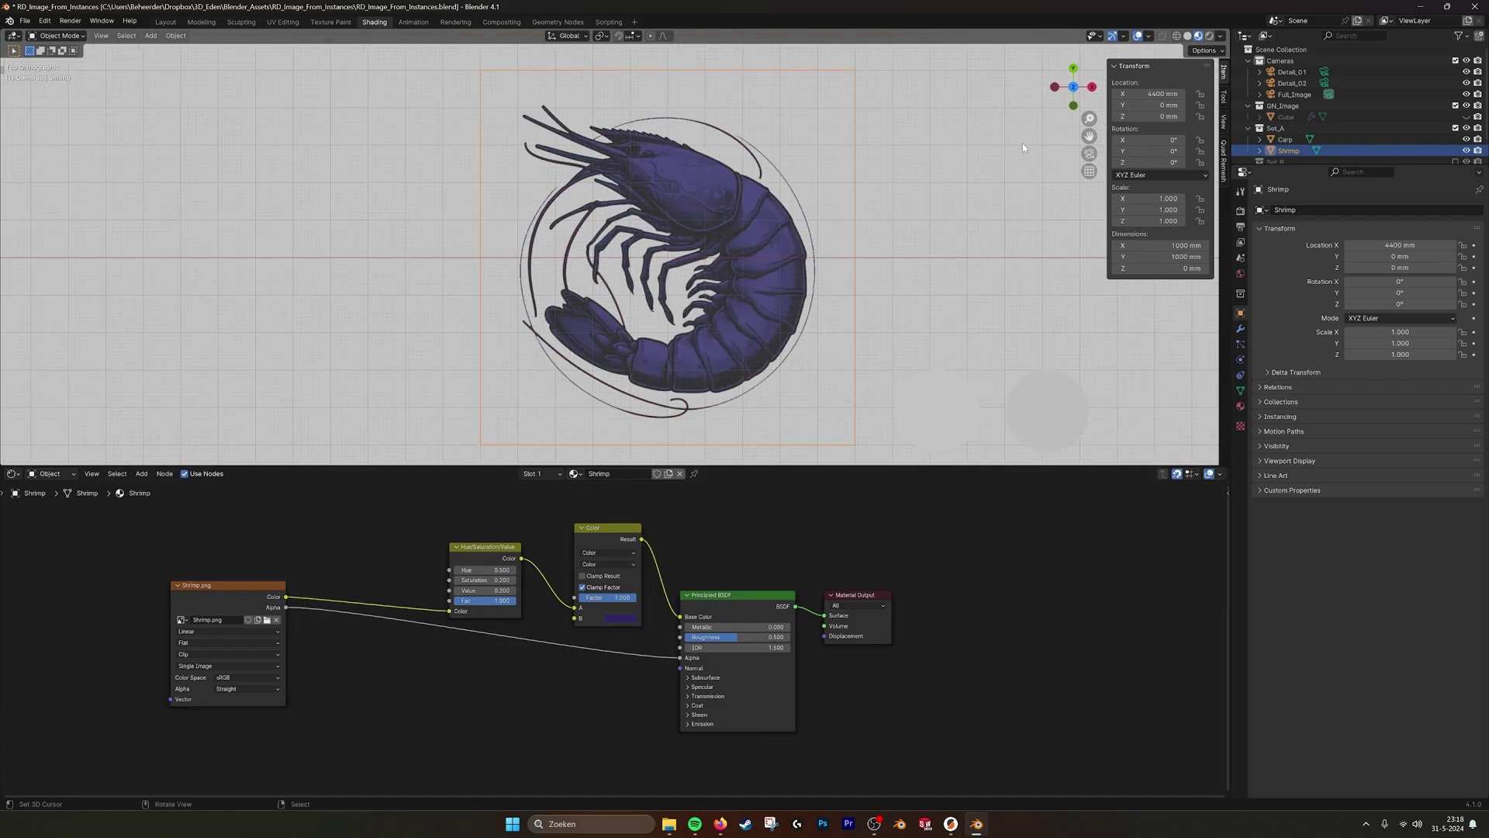
- Disable the Set_A collection, and enable Set_B to view its crab and jellyfish images before disabling it again
left_click(1455, 128)
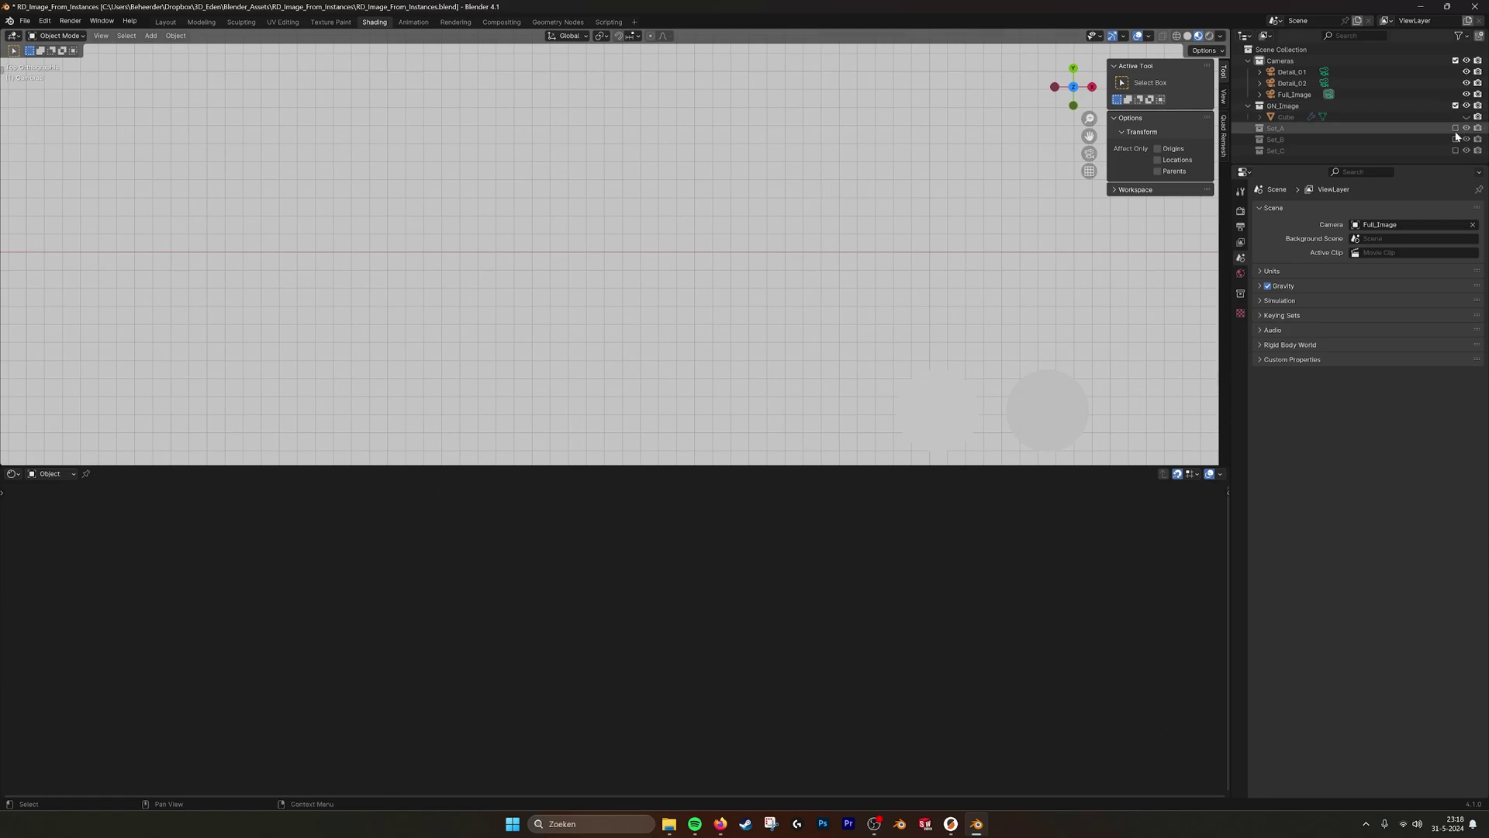
left_click(1455, 139)
scroll(671, 244, "down", 2)
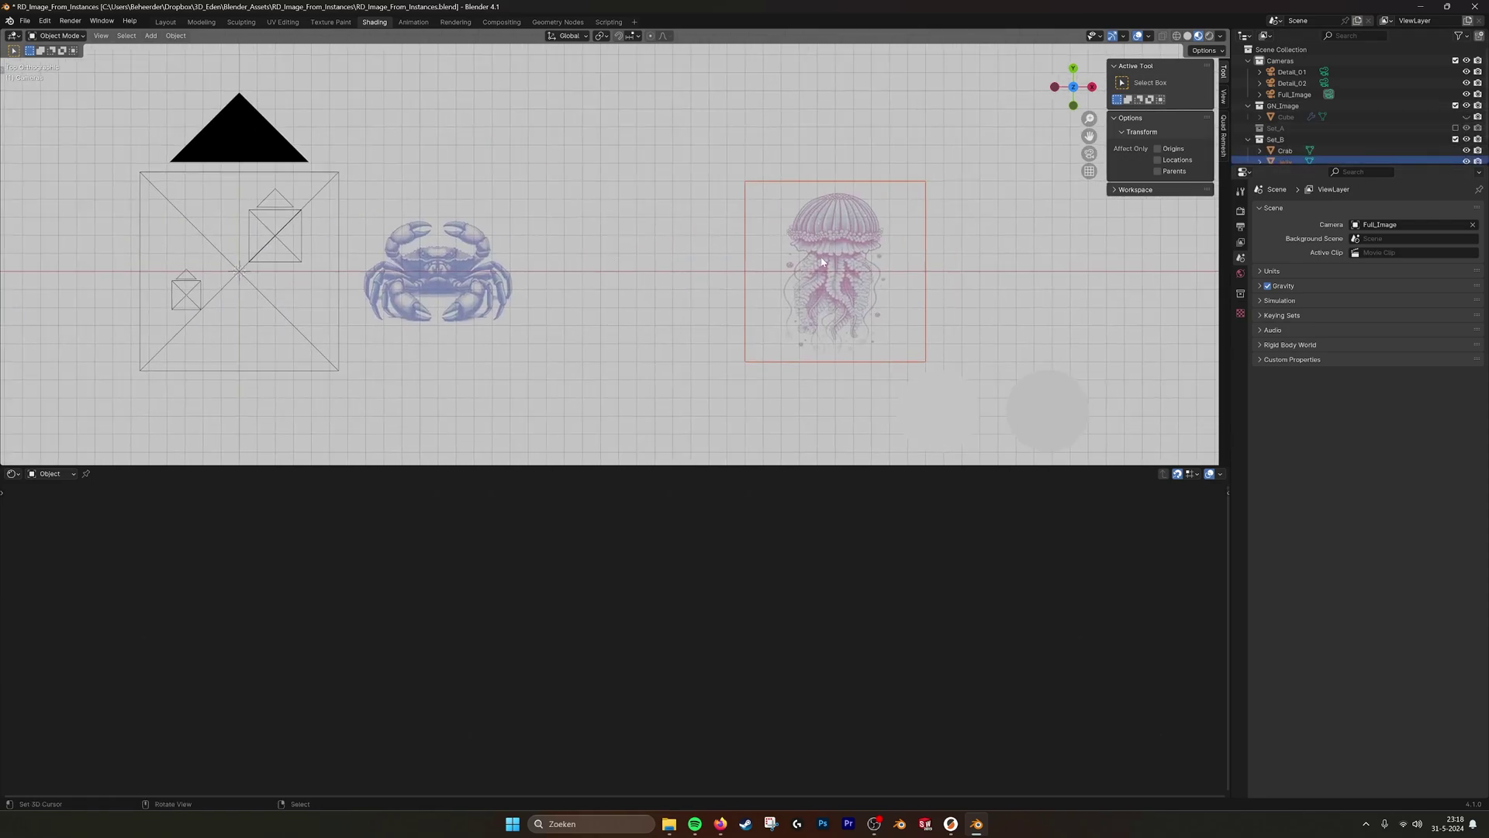
left_click(1455, 139)
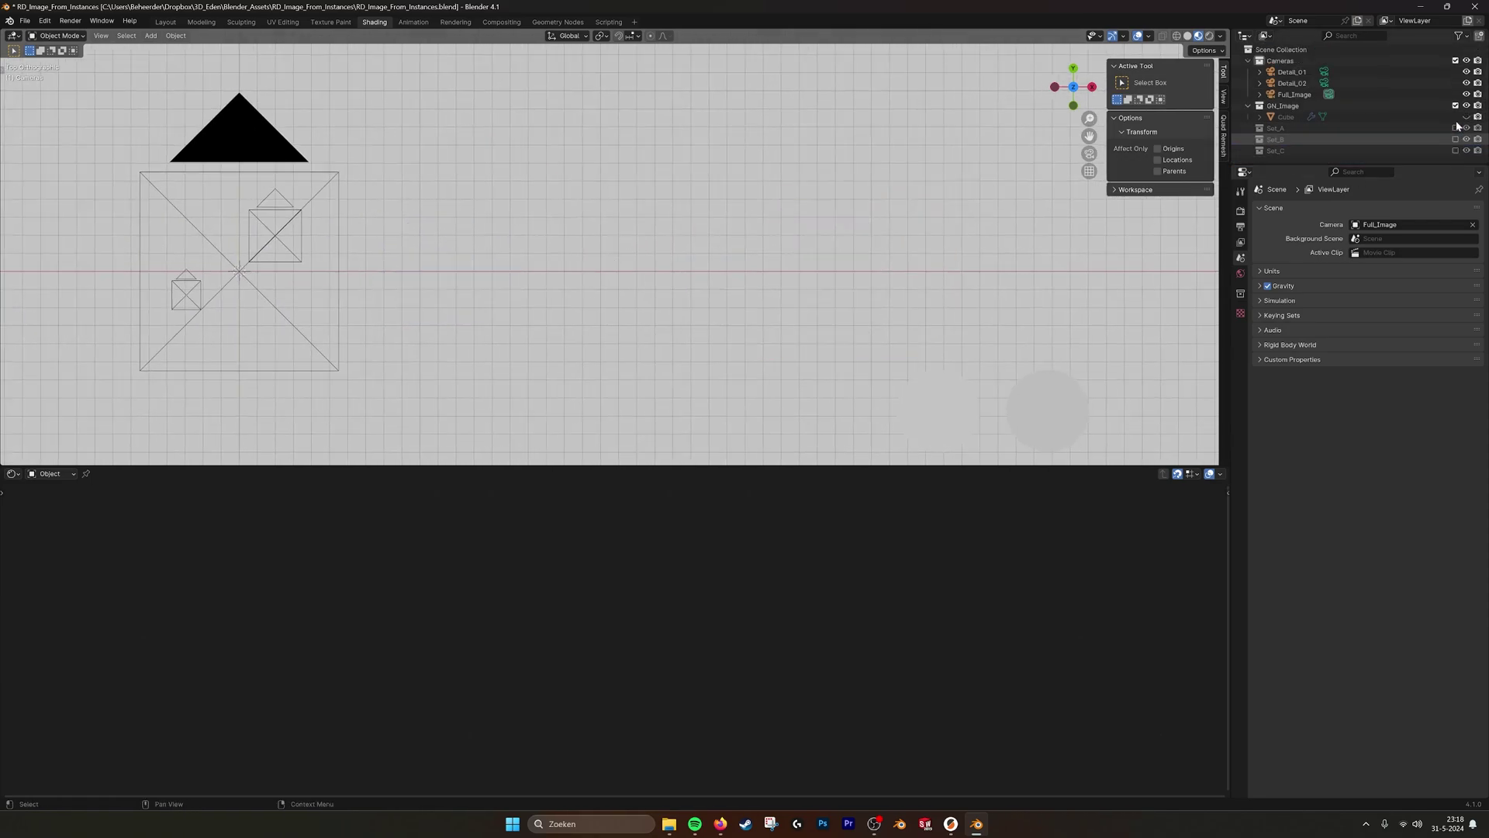
- Enable the Set_C collection to view its goldfish and starfish images, and disable it again
left_click(1455, 151)
middle_click_drag(788, 243, 540, 244, "shift")
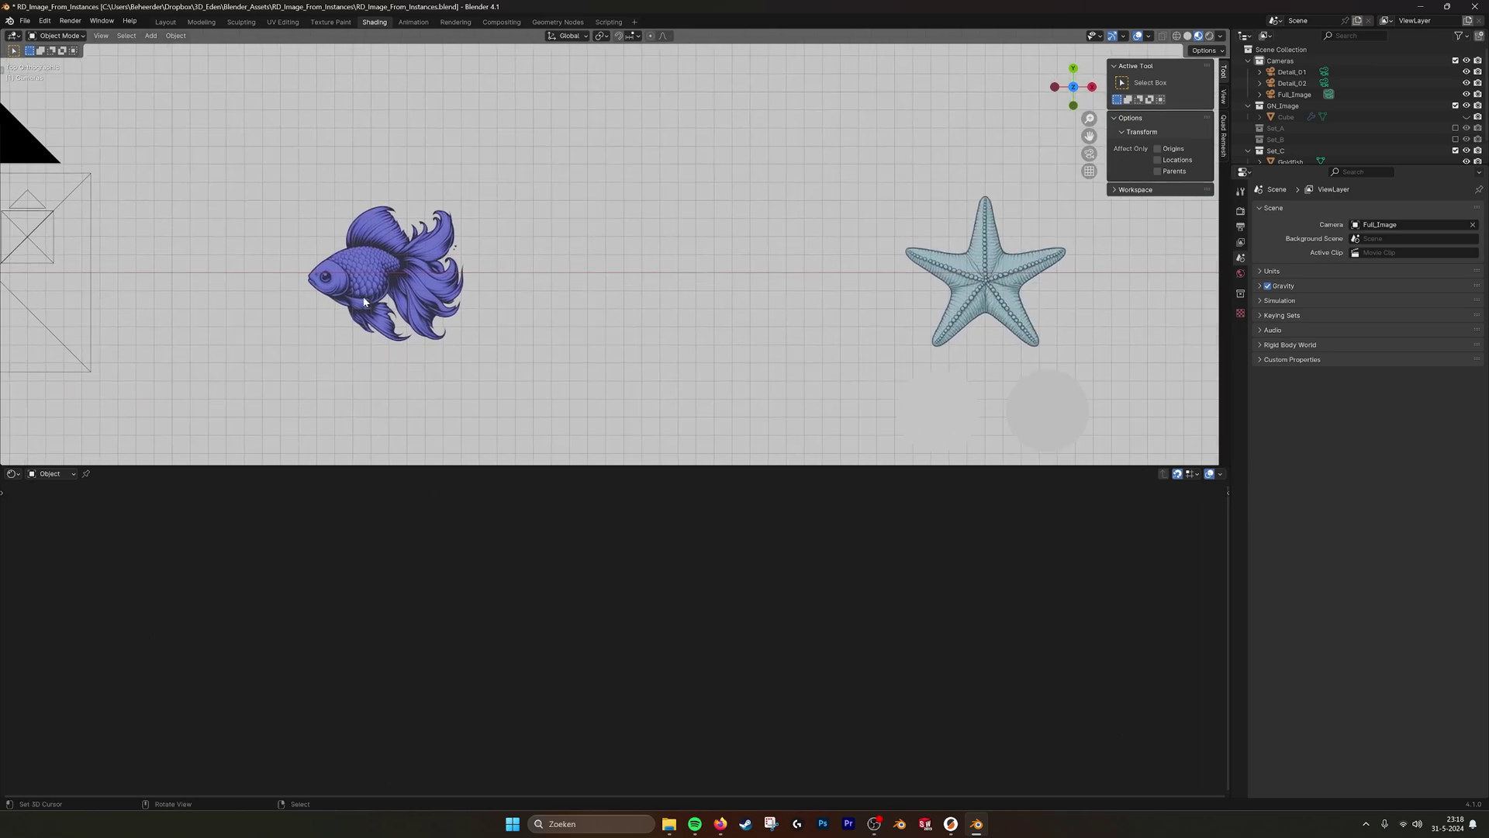
left_click(1455, 150)
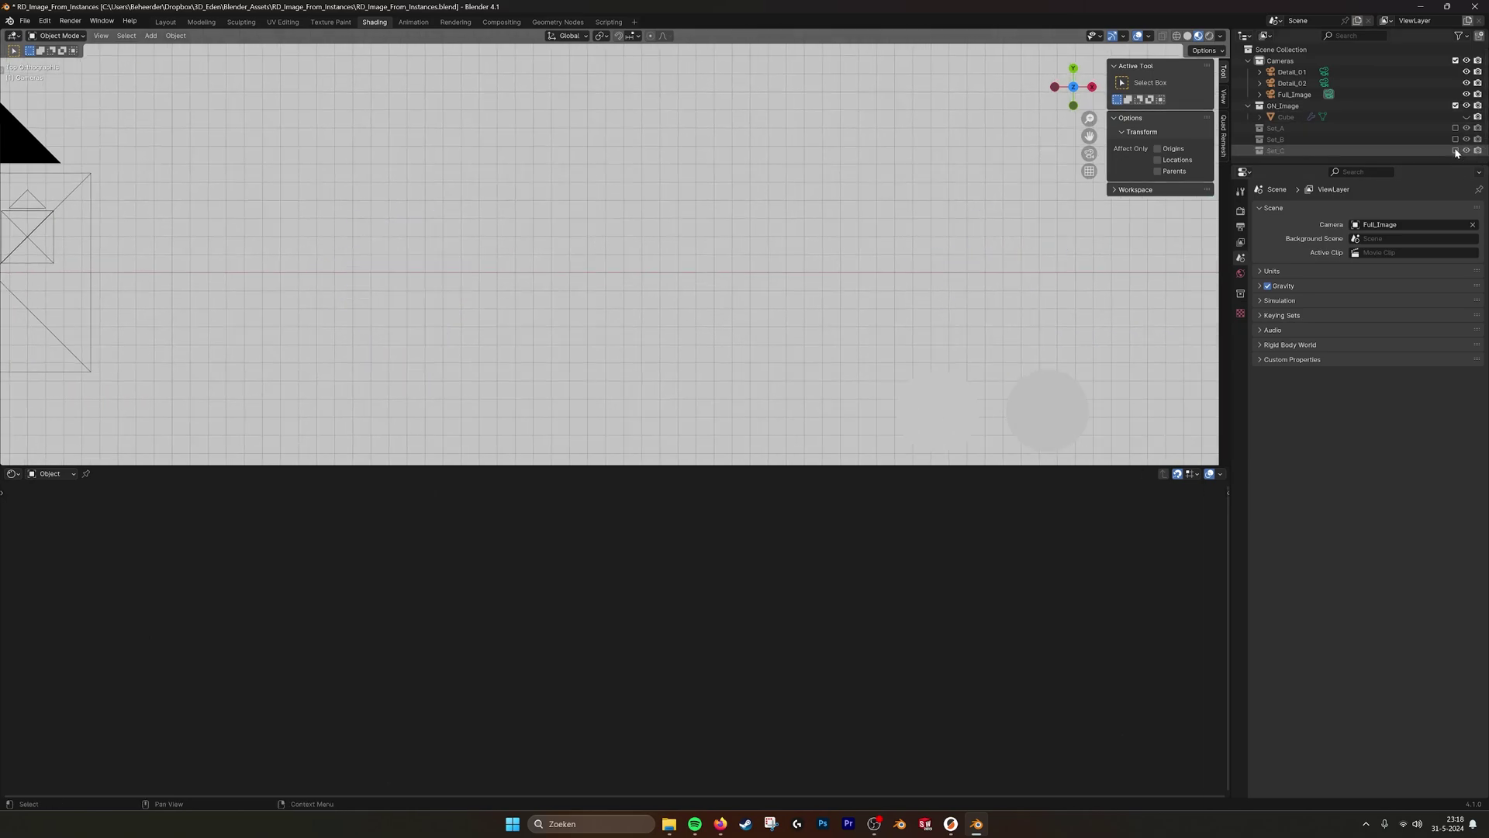
middle_click_drag(411, 235, 1132, 241, "shift")
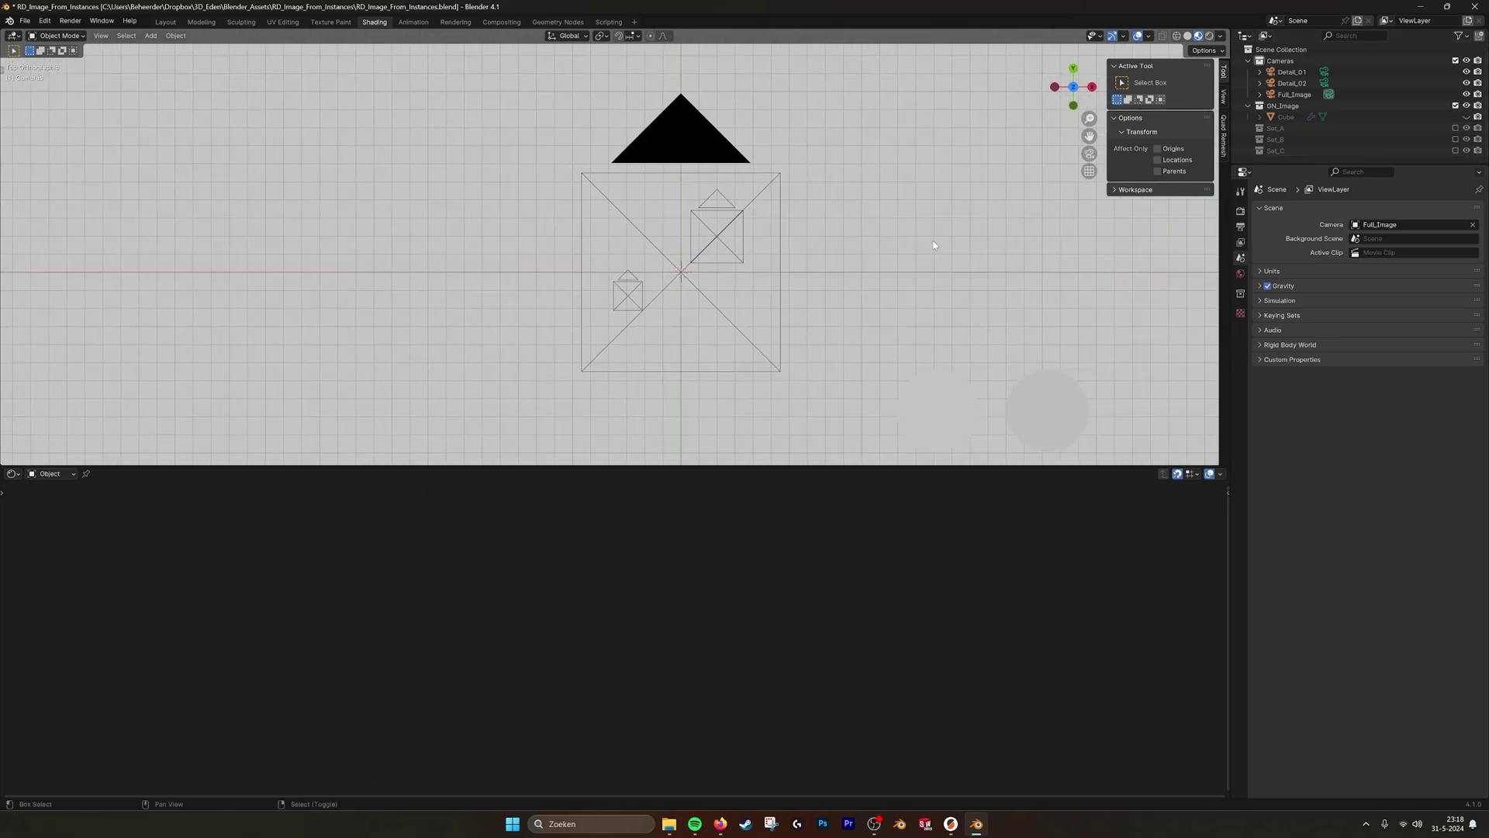
- Unhide the Cube in GN_Image and select it in the Geometry Nodes workspace, with its Set_A Instances_From_Image node in view
left_click(1466, 116)
scroll(613, 240, "up", 5)
middle_click_drag(776, 256, 598, 186, "shift")
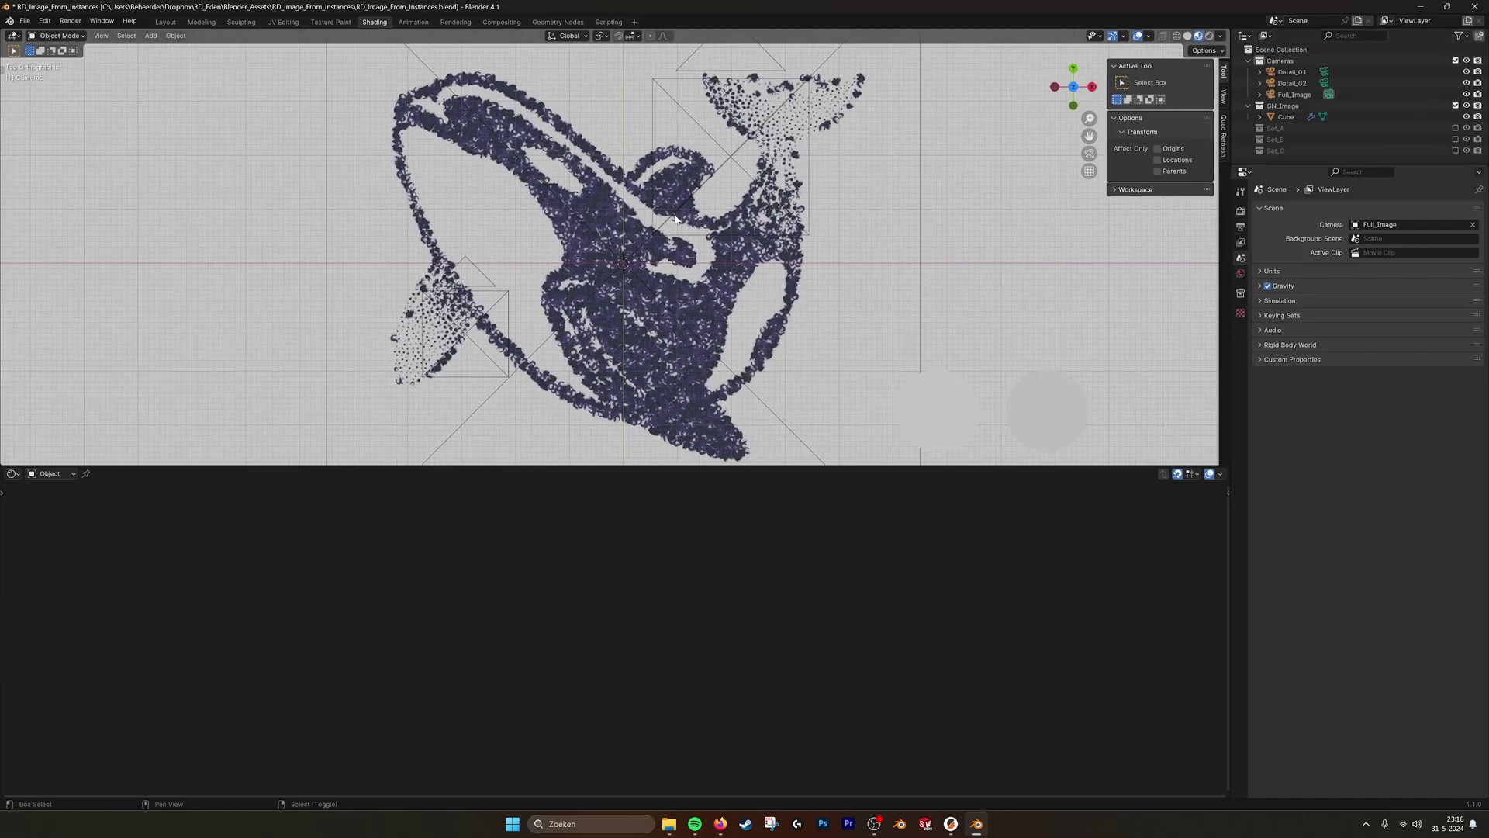
left_click(580, 24)
scroll(698, 249, "up", 8)
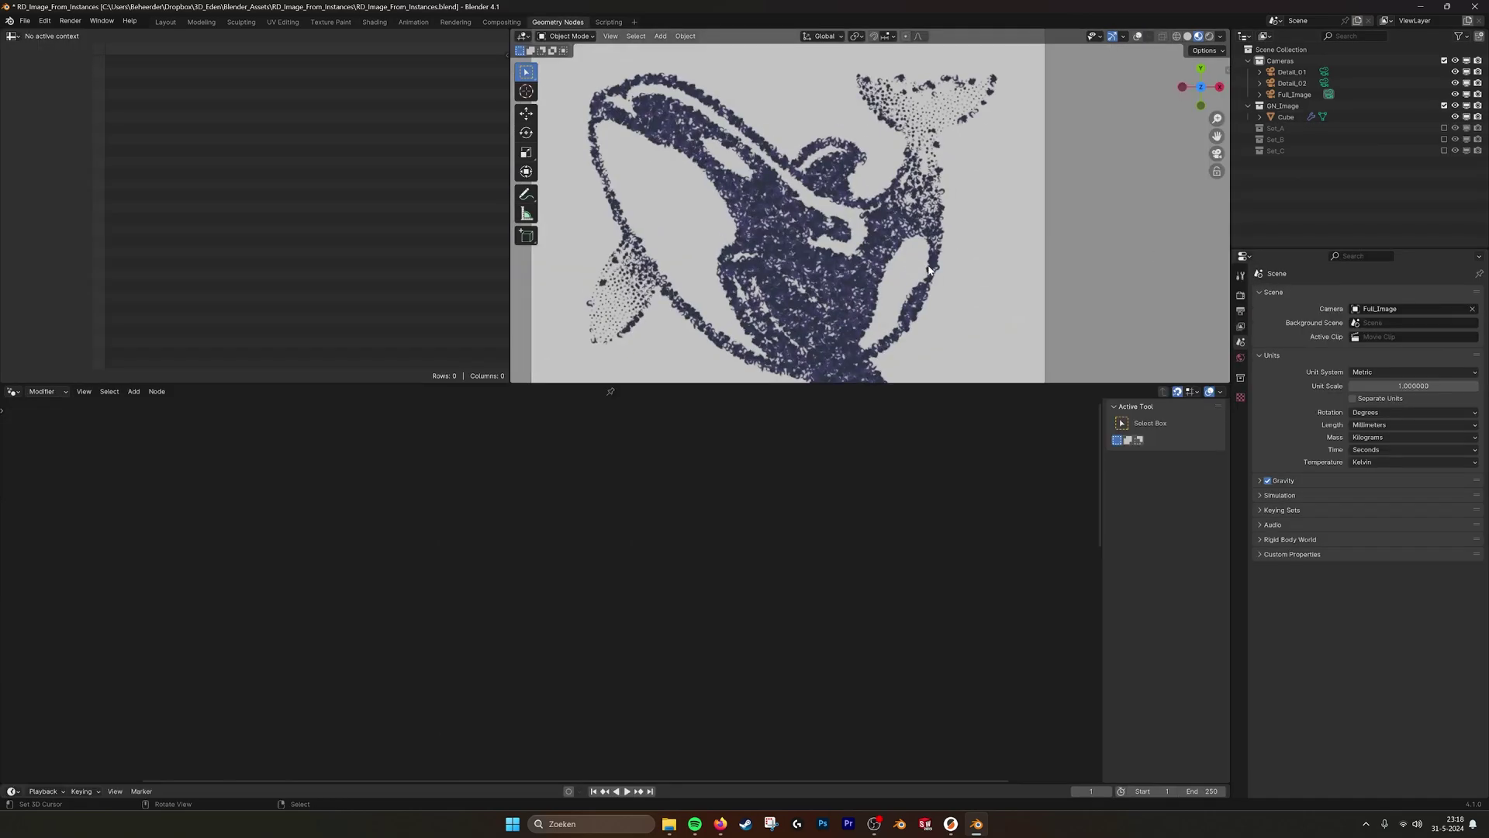
left_click(821, 258)
middle_click_drag(820, 258, 828, 207, "shift")
middle_click_drag(779, 585, 791, 509)
scroll(791, 509, "up", 2)
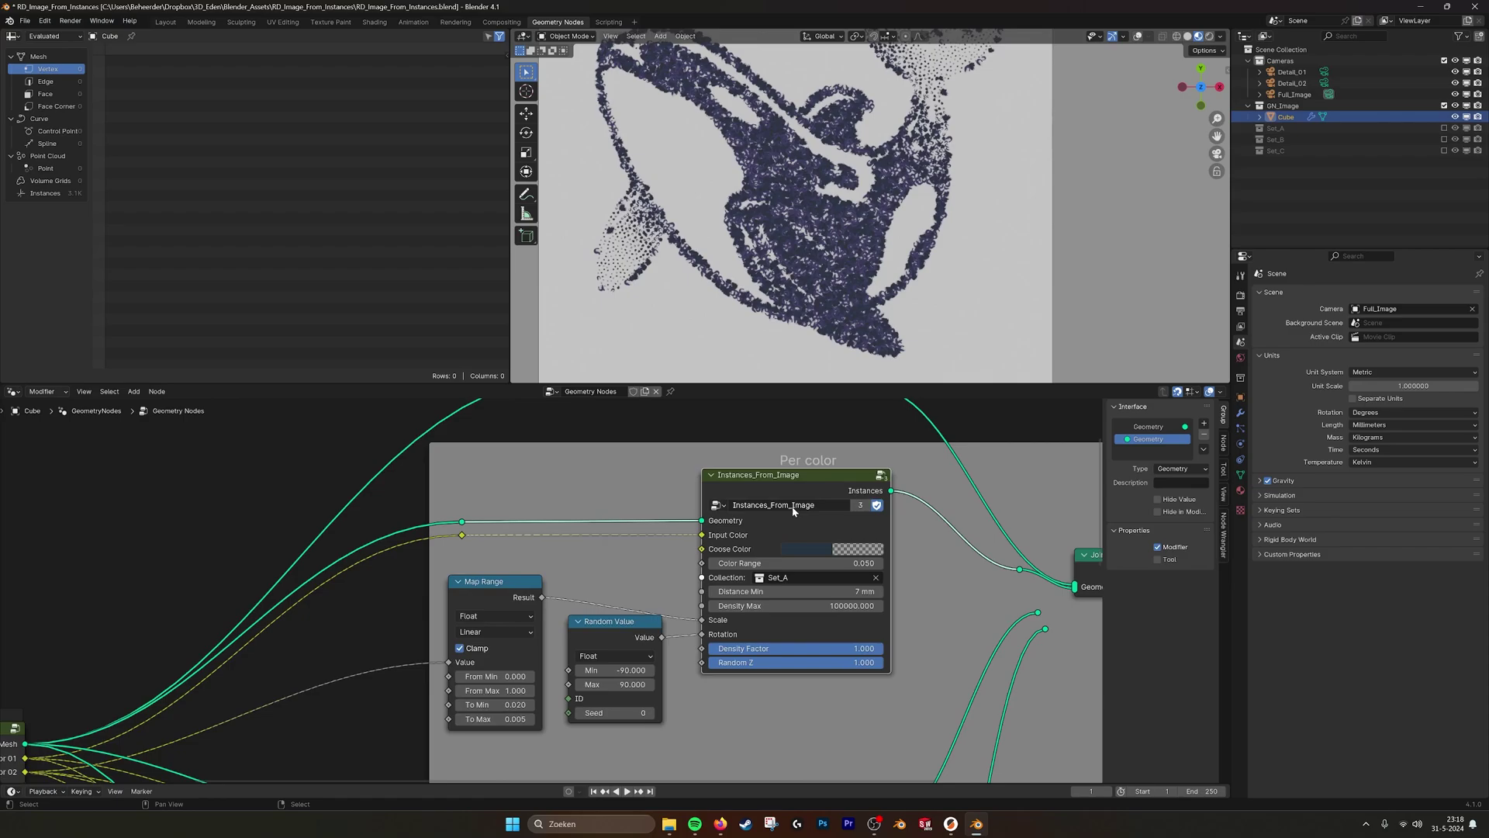
- Connect the Set_B and Set_C Instances_From_Image branches to Join Geometry and delete the two leftover reroutes
middle_click_drag(882, 501, 839, 526)
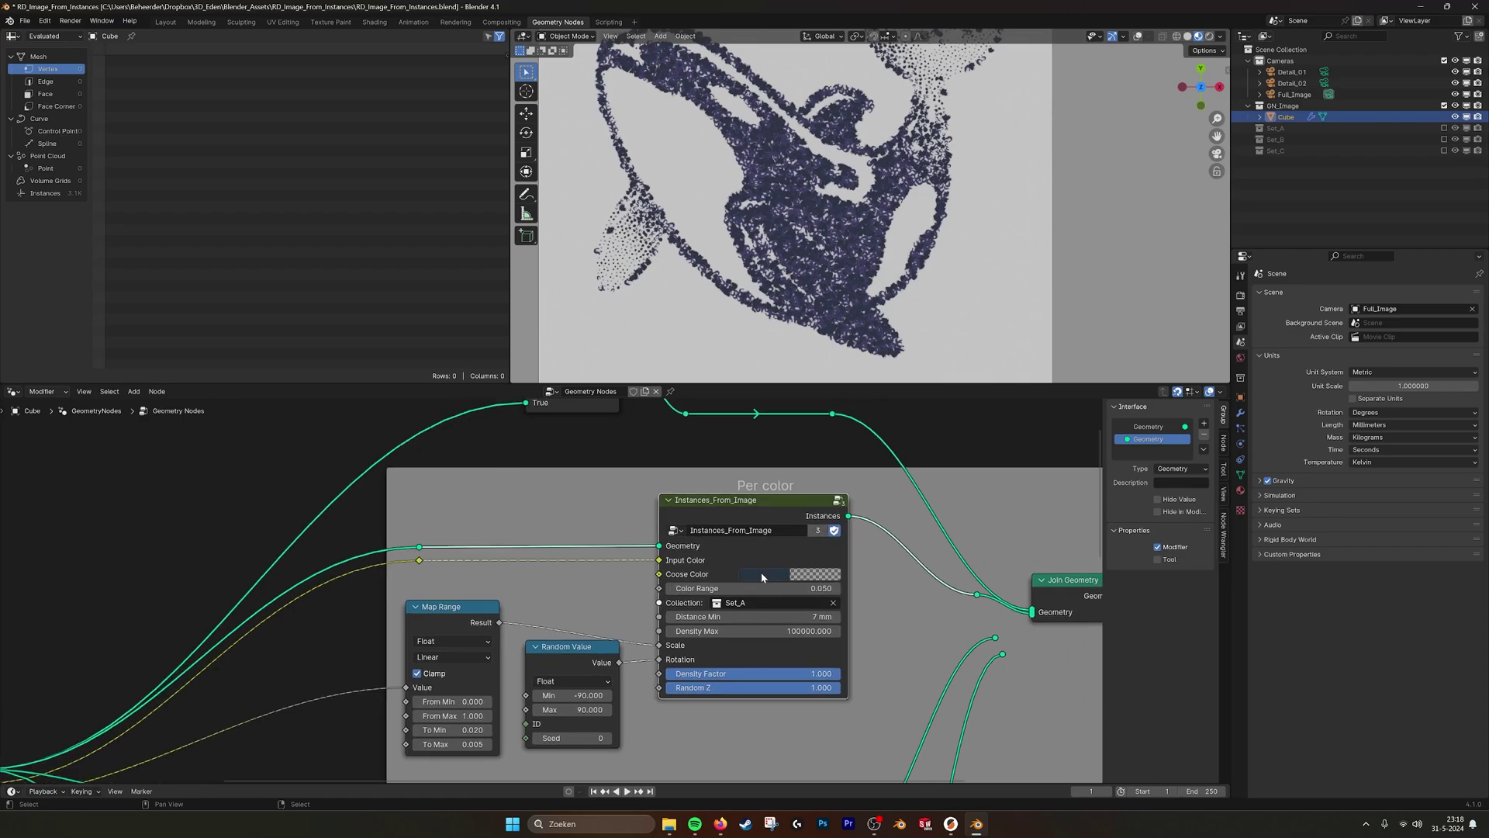
middle_click_drag(770, 698, 772, 344)
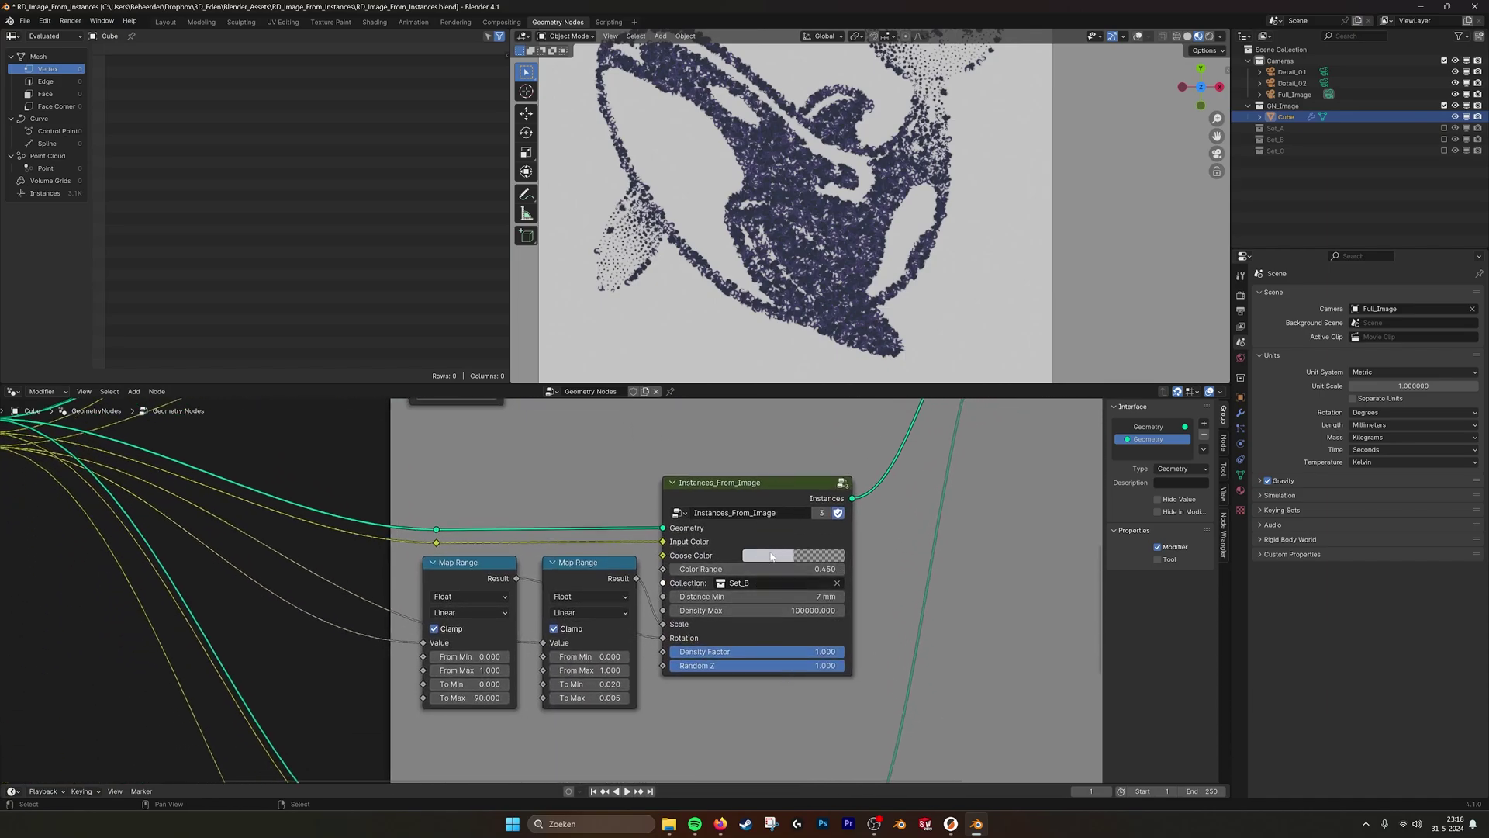
middle_click_drag(793, 571, 599, 663)
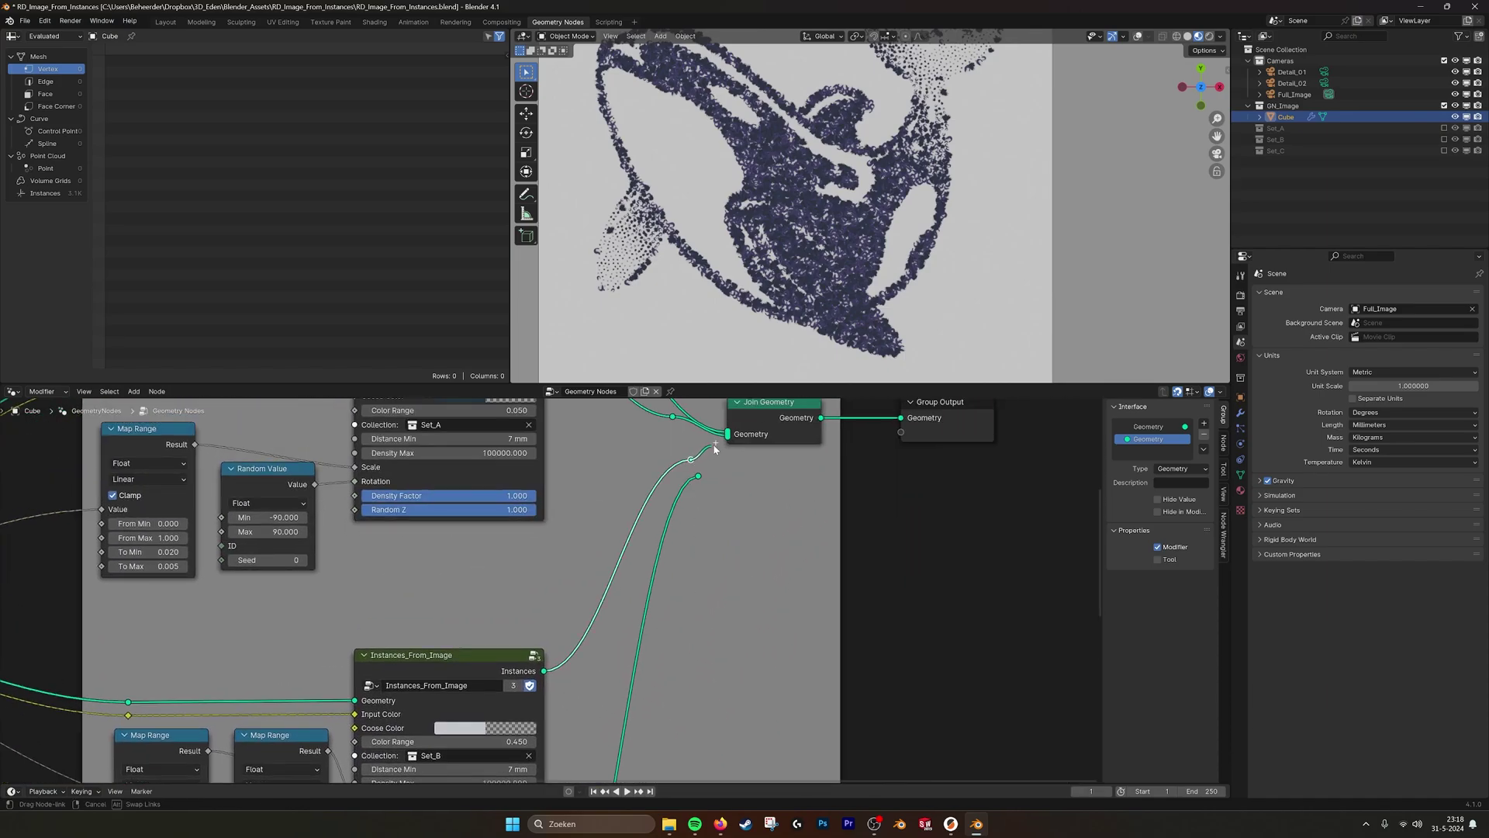
left_click_drag(692, 458, 727, 438)
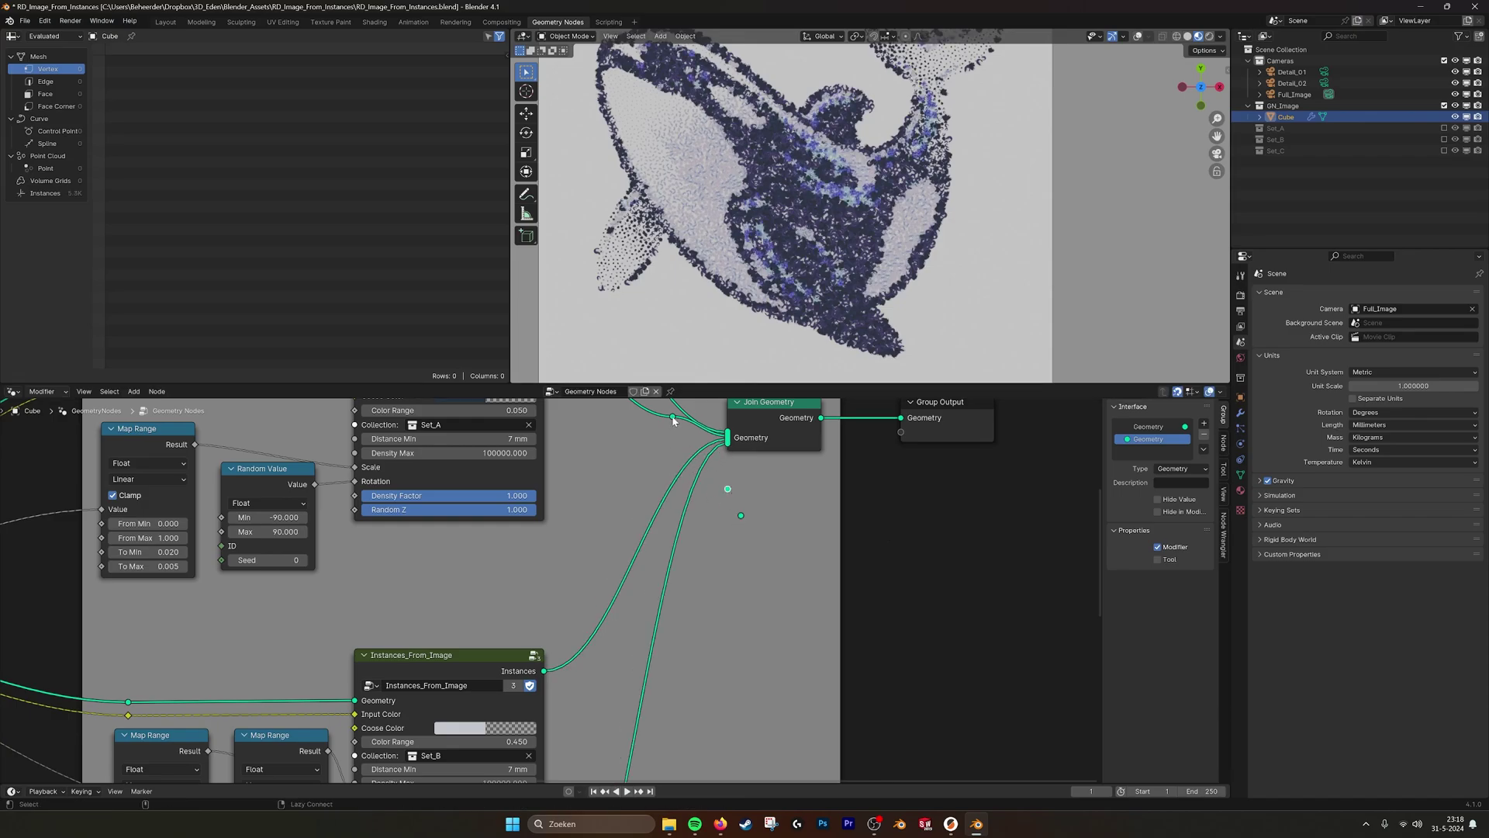
left_click_drag(710, 474, 778, 555)
key("x")
- Compare the orca with the chosen colour, Color Range and collection of the Set_A and Set_B nodes
middle_click_drag(501, 594, 762, 676)
middle_click_drag(852, 307, 850, 249, "ctrl")
middle_click_drag(715, 169, 807, 218, "shift")
scroll(807, 217, "down", 1)
middle_click_drag(830, 491, 813, 519)
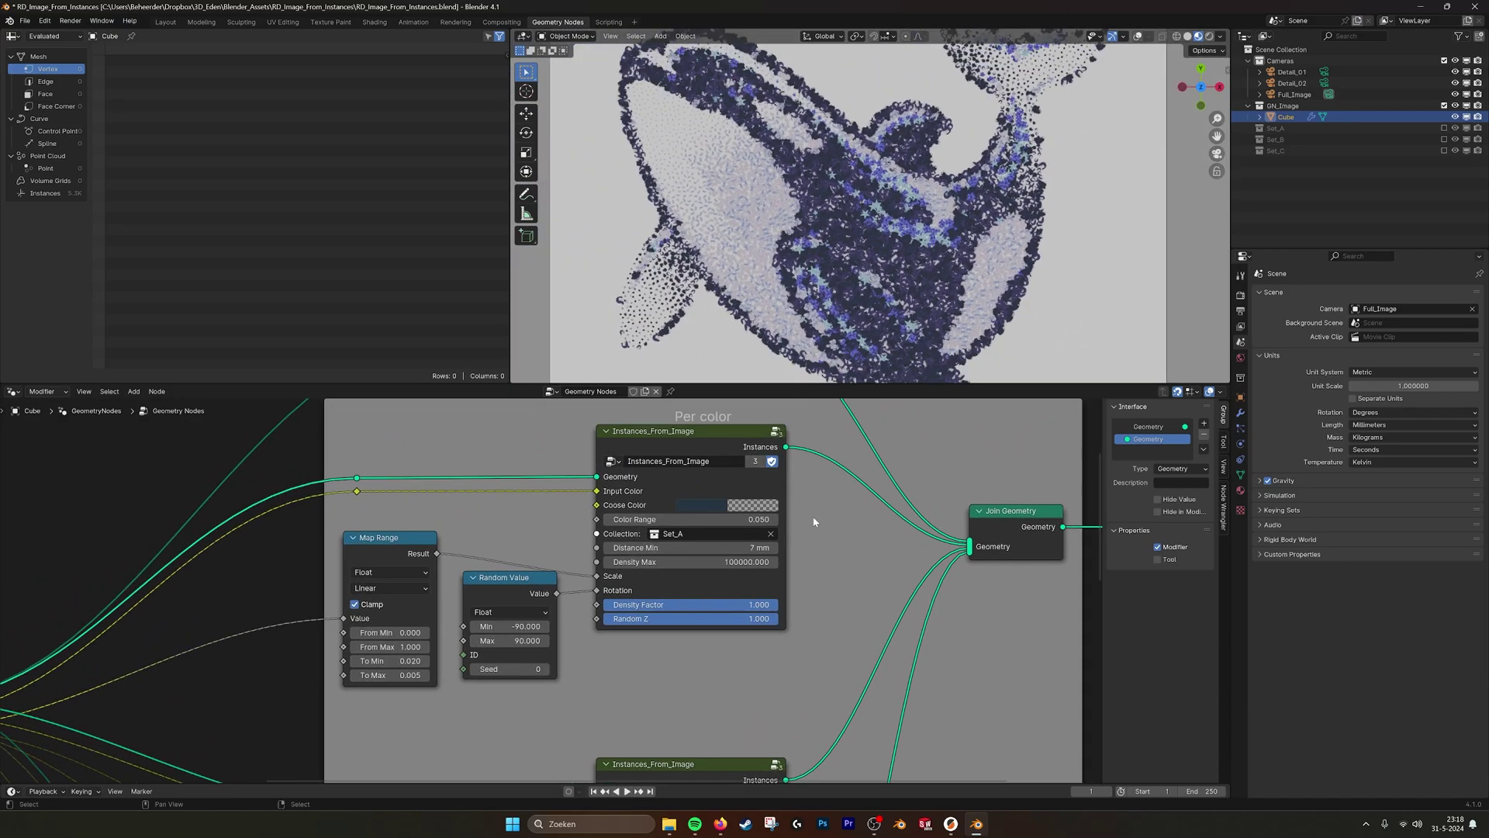
middle_click_drag(700, 775, 705, 446)
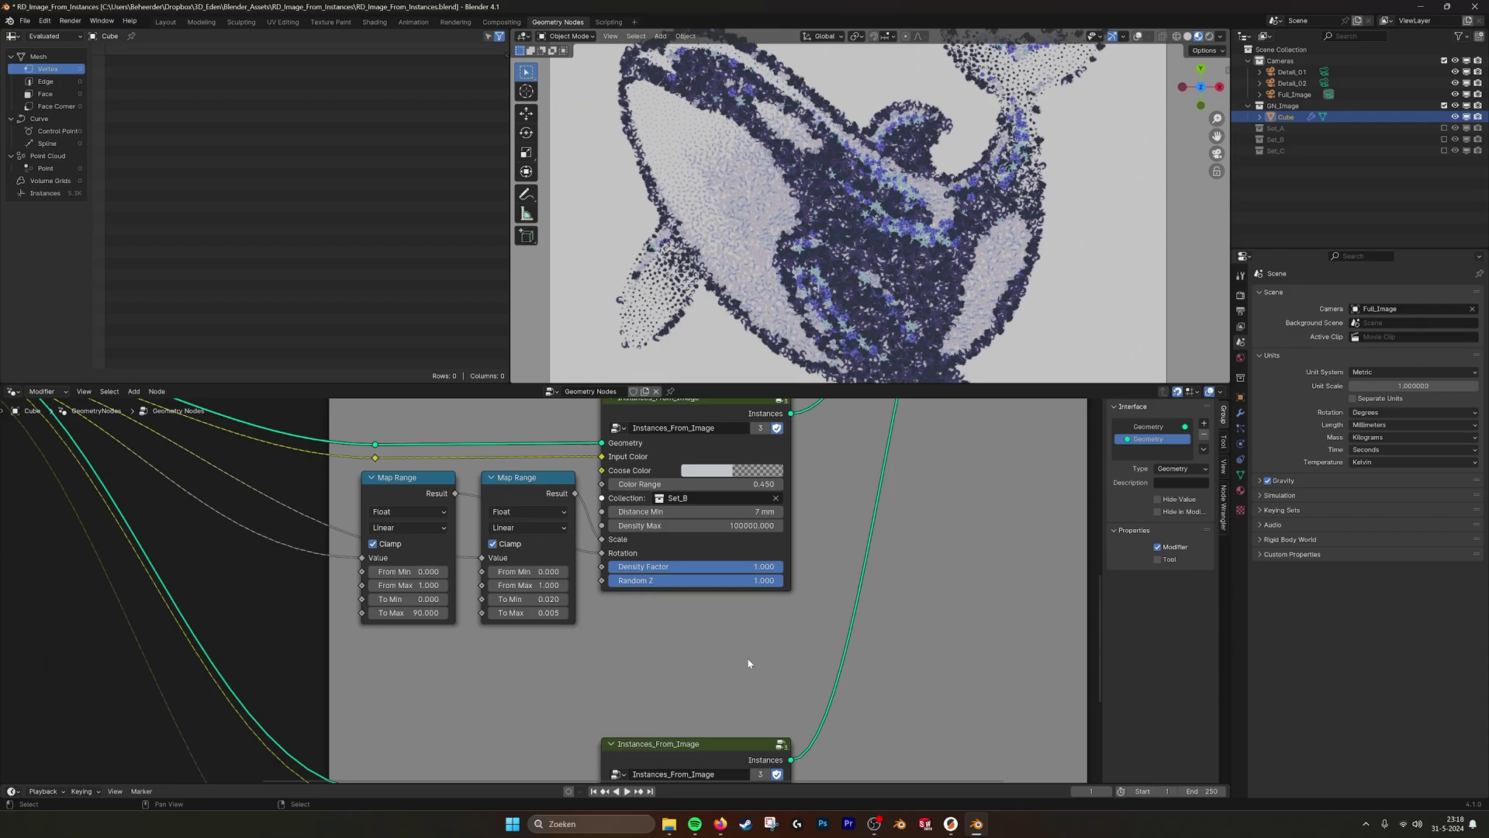
- Try a different Color Range on the Set_C Instances_From_Image node, and undo the change
middle_click_drag(721, 766, 716, 582)
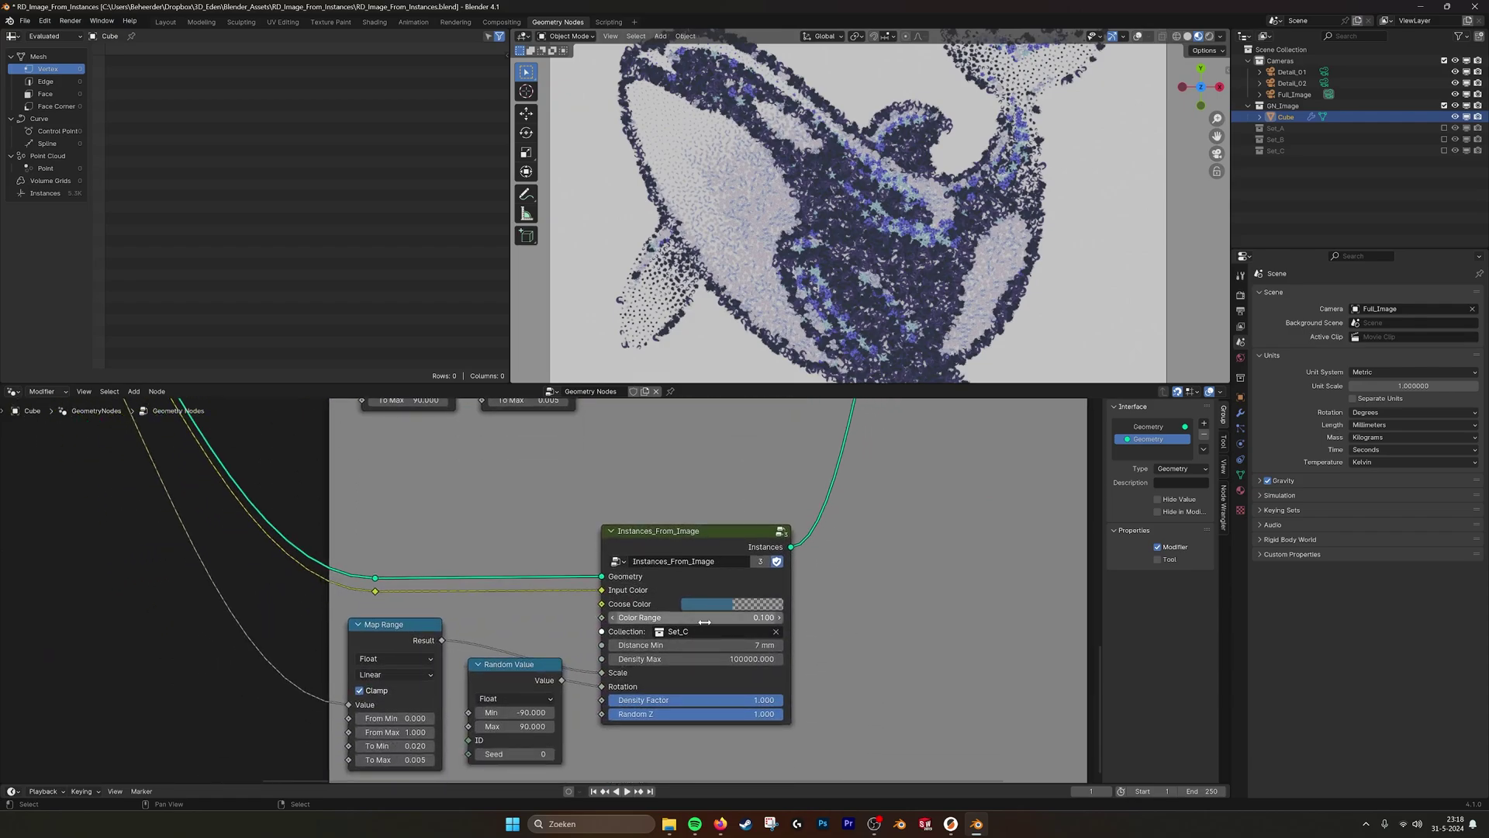
mouse_move(699, 617)
left_mouse_down("shift")
mouse_move(714, 617)
mouse_move(683, 618)
mouse_move(704, 617)
left_mouse_up("shift")
key("ctrl+z")
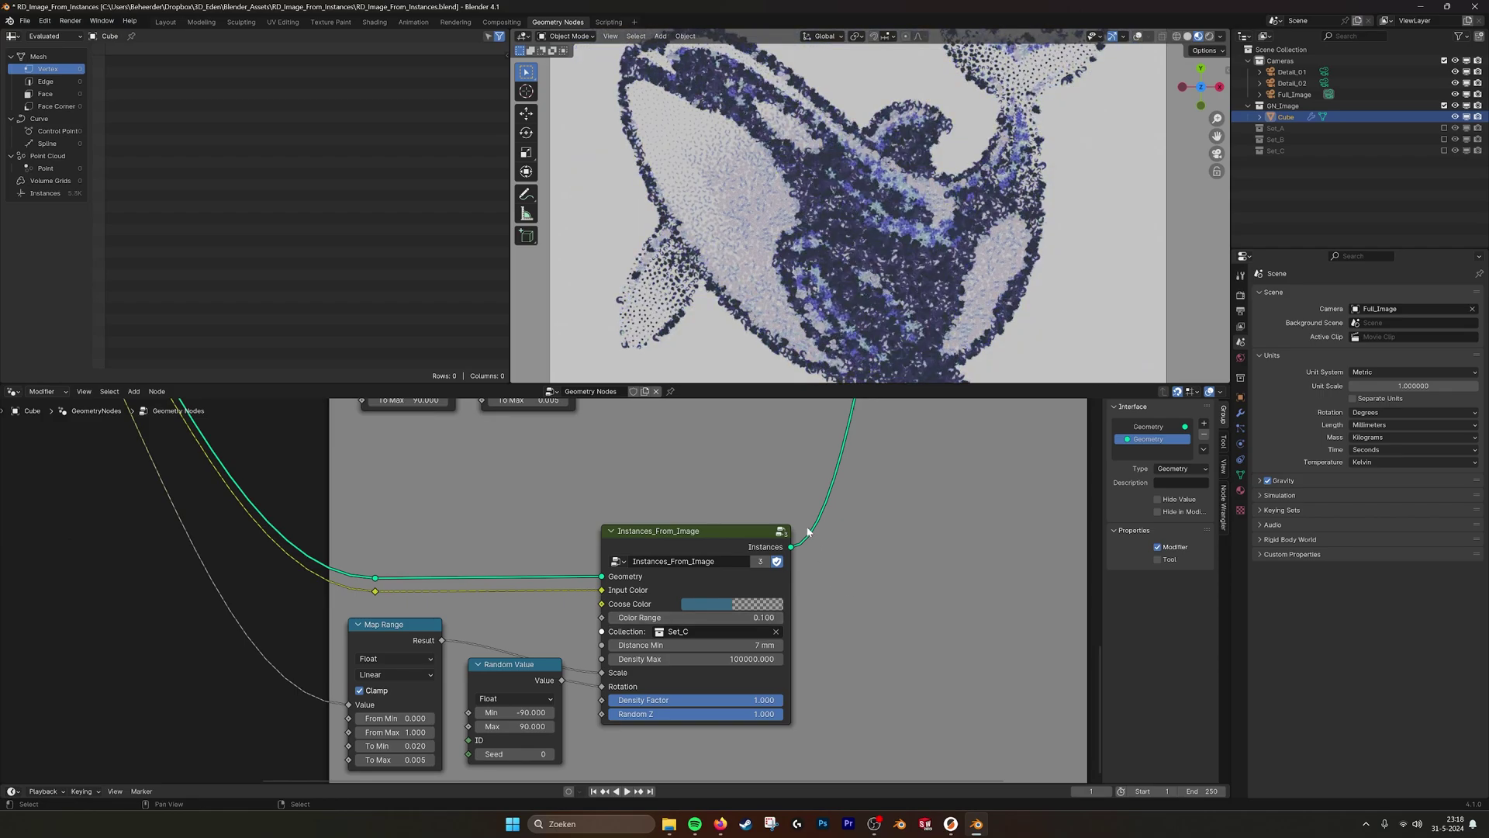
- Try a different Distance Min and a lower Density Factor on the Set_A node, returning them to 7 mm and 1.000
middle_click_drag(808, 531, 856, 482)
middle_click_drag(776, 418, 782, 631)
middle_click_drag(814, 557, 785, 630)
scroll(890, 585, "up", 3)
middle_click_drag(891, 585, 873, 607)
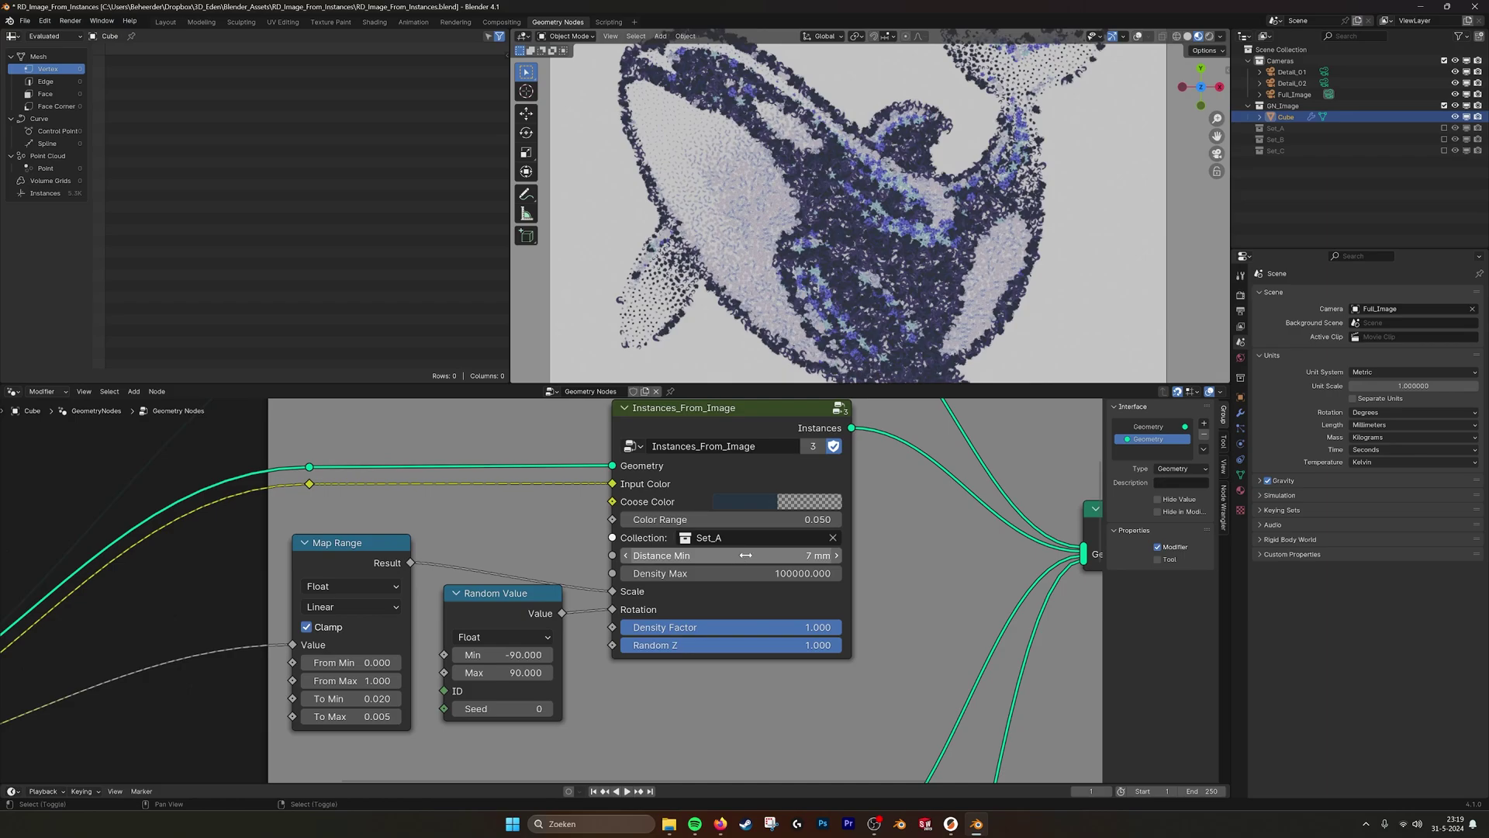
mouse_move(745, 556)
left_mouse_down()
mouse_move(822, 555)
mouse_move(745, 555)
mouse_move(822, 555)
mouse_move(753, 566)
left_mouse_up()
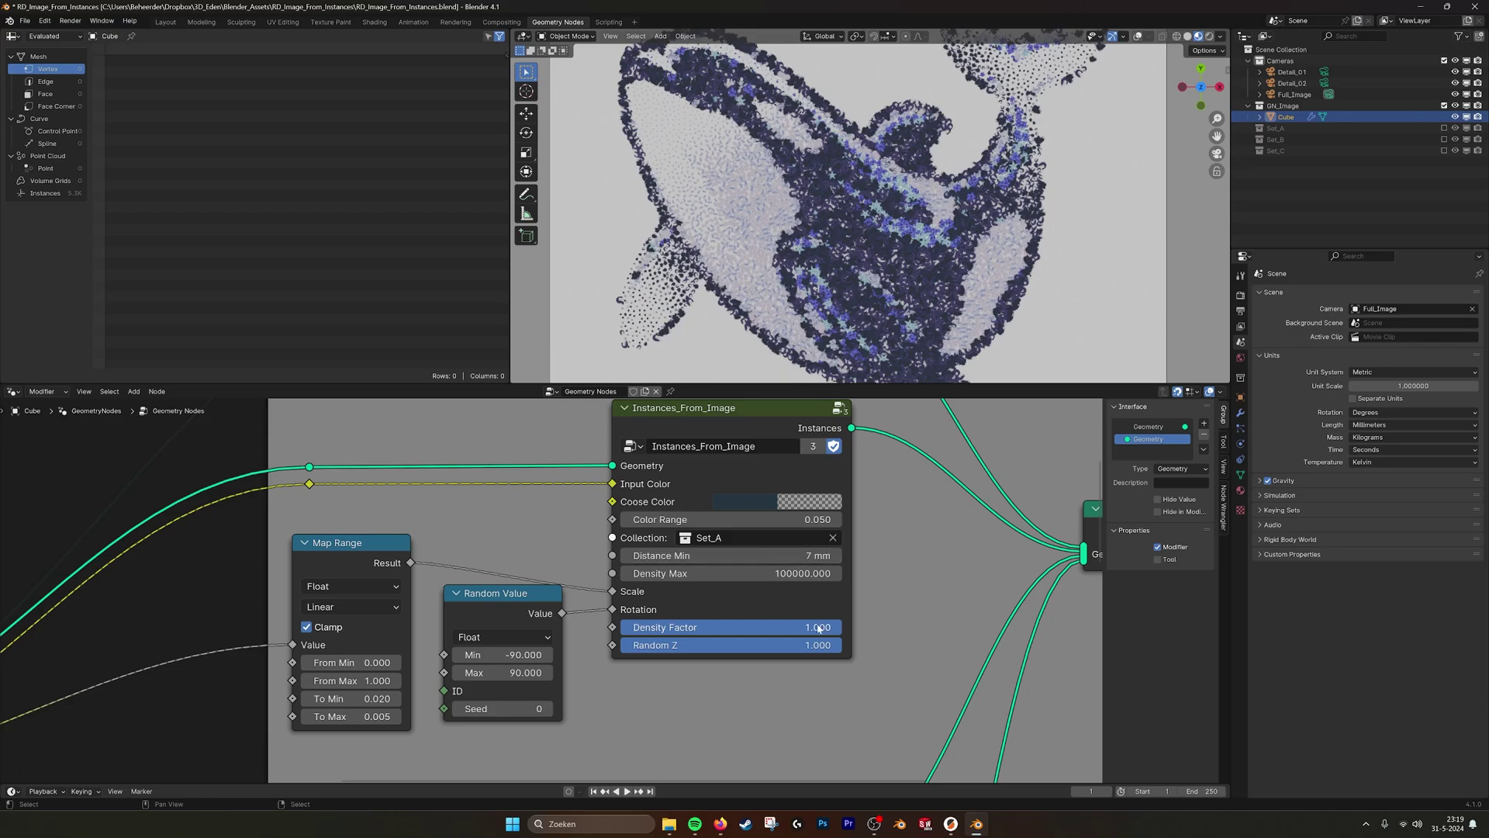
left_click_drag(729, 626, 534, 627)
left_click_drag(646, 627, 841, 626)
- View the instances from the side in wireframe and set the Set_A node's Random Z to 0.000
mouse_move(833, 645)
left_mouse_down()
mouse_move(620, 644)
mouse_move(841, 645)
left_mouse_up()
middle_click_drag(948, 259, 854, 232, "alt")
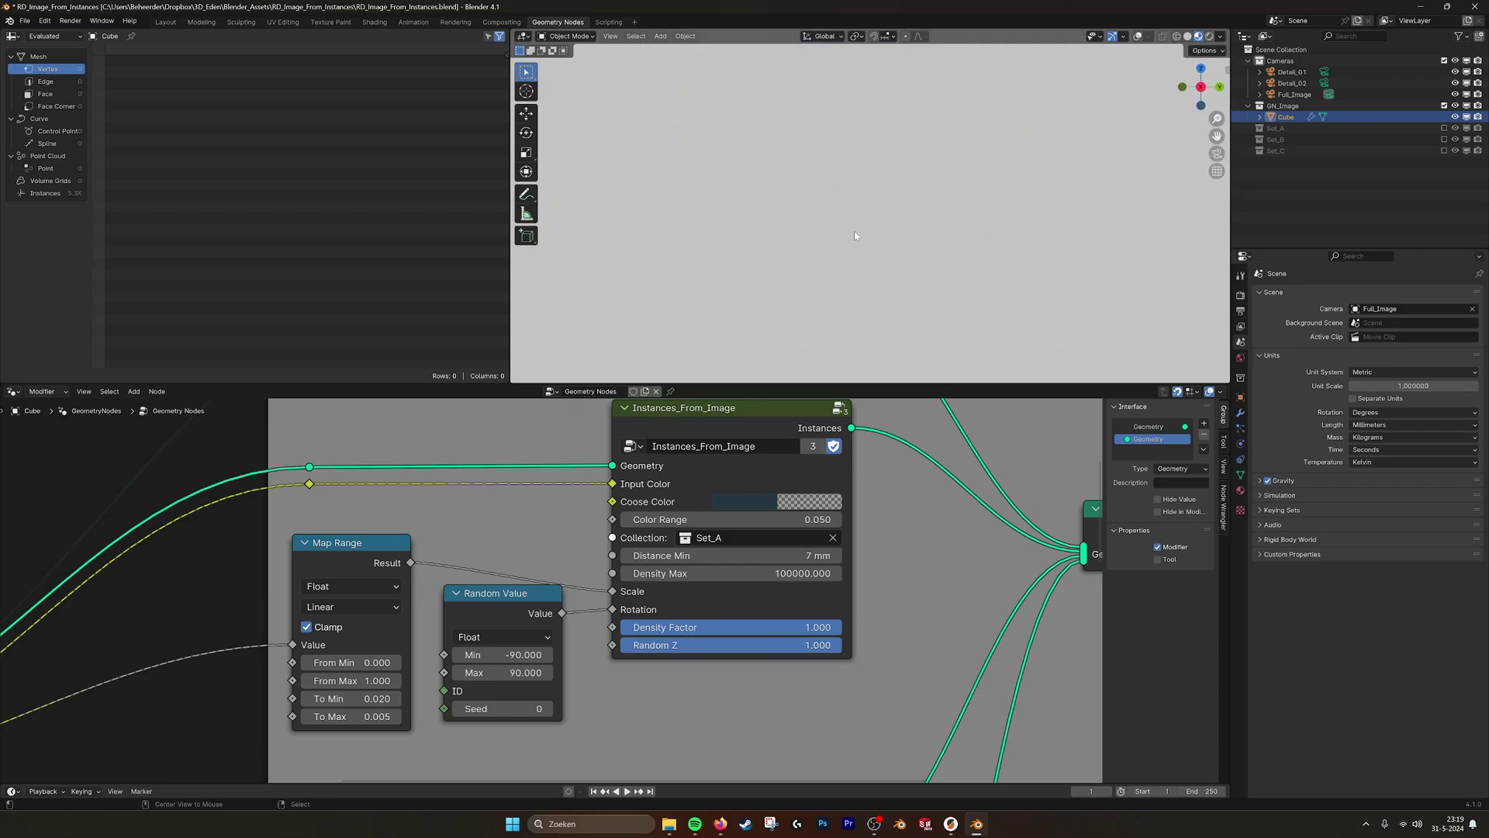
left_click(1179, 36)
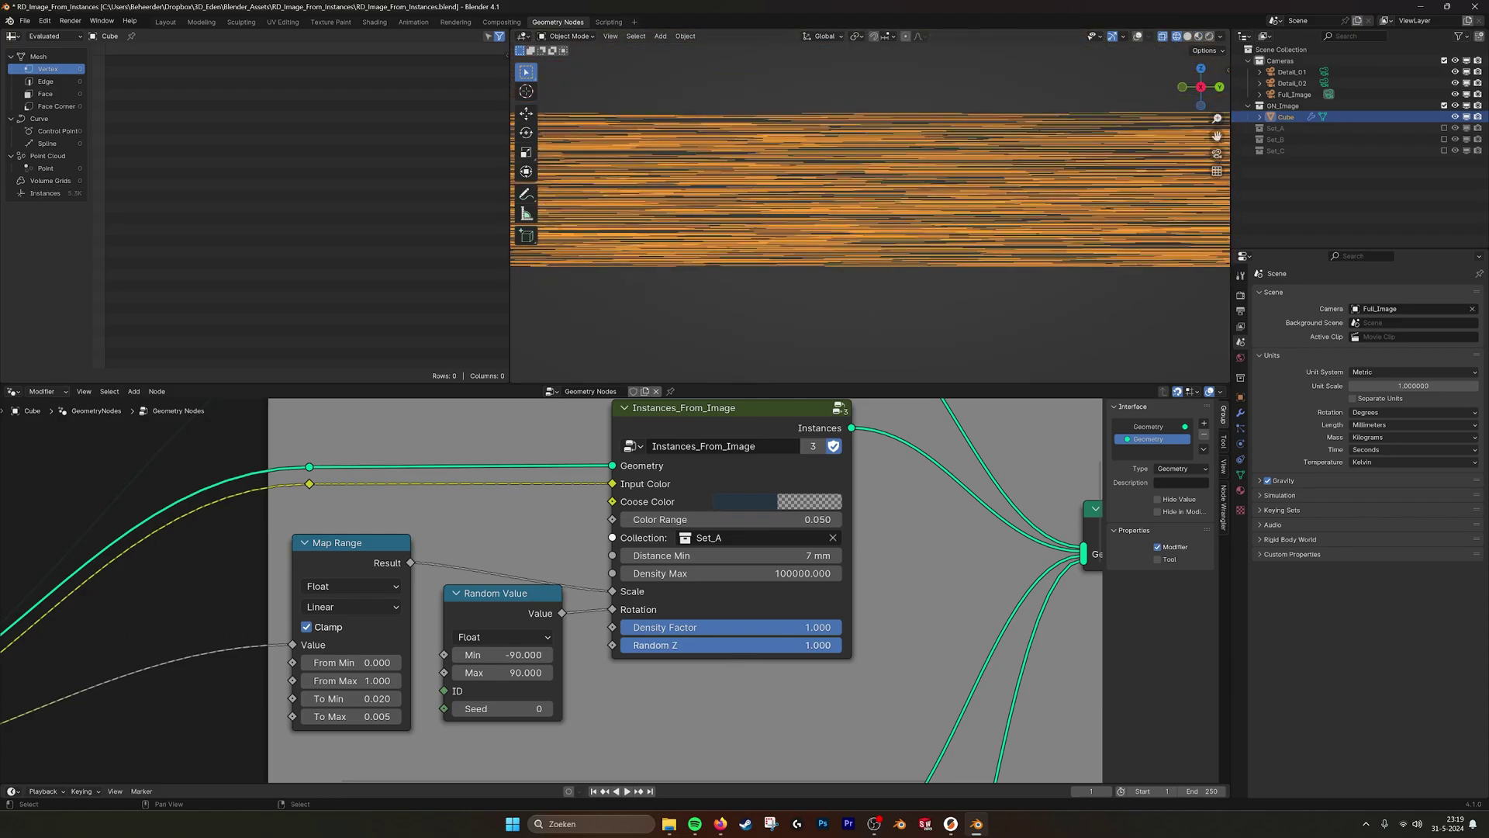
mouse_move(841, 644)
left_mouse_down()
mouse_move(633, 644)
mouse_move(843, 645)
left_mouse_up()
left_click_drag(837, 645, 621, 645)
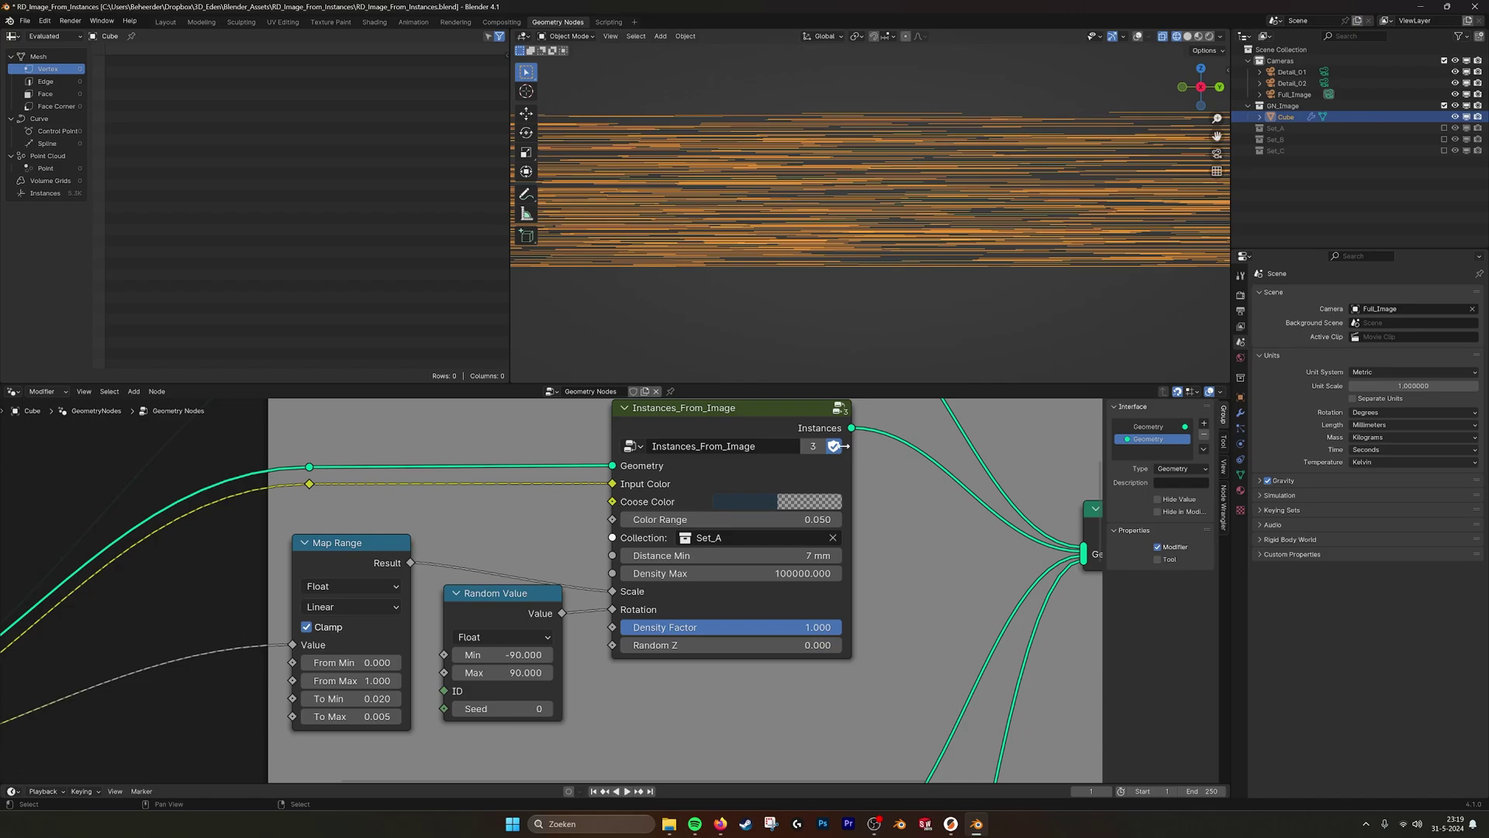
- Return to Material Preview, set the Set_A node's Random Z back to 1.000, and restore the camera view
left_click(1198, 36)
middle_click_drag(1020, 174, 913, 319)
left_click_drag(701, 645, 822, 645)
mouse_move(902, 184)
middle_mouse_down()
mouse_move(912, 152)
mouse_move(866, 152)
mouse_move(883, 120)
mouse_move(880, 190)
middle_mouse_up()
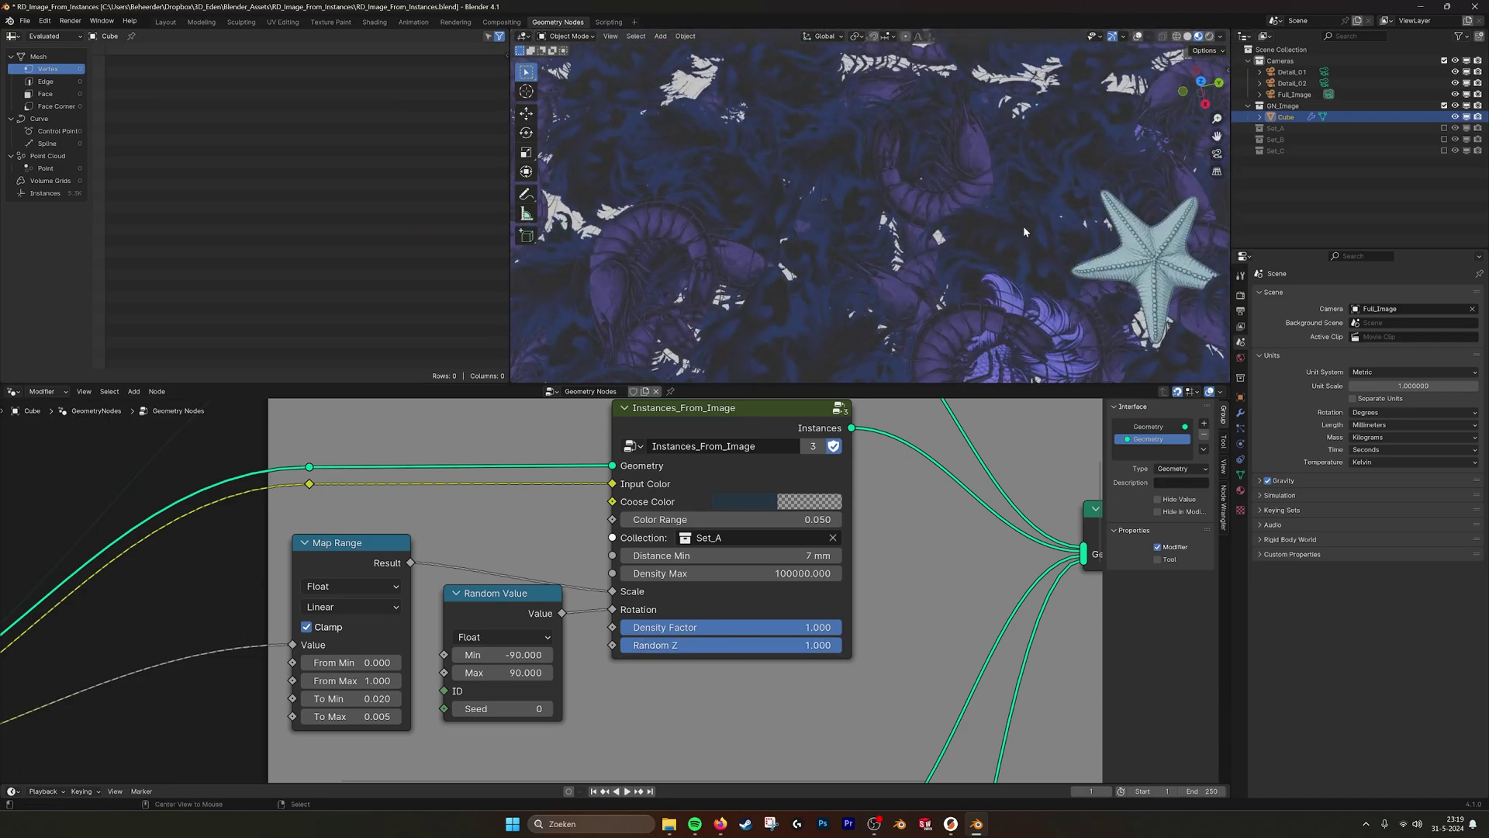
middle_click_drag(1008, 214, 979, 203, "alt")
scroll(928, 282, "down", 13)
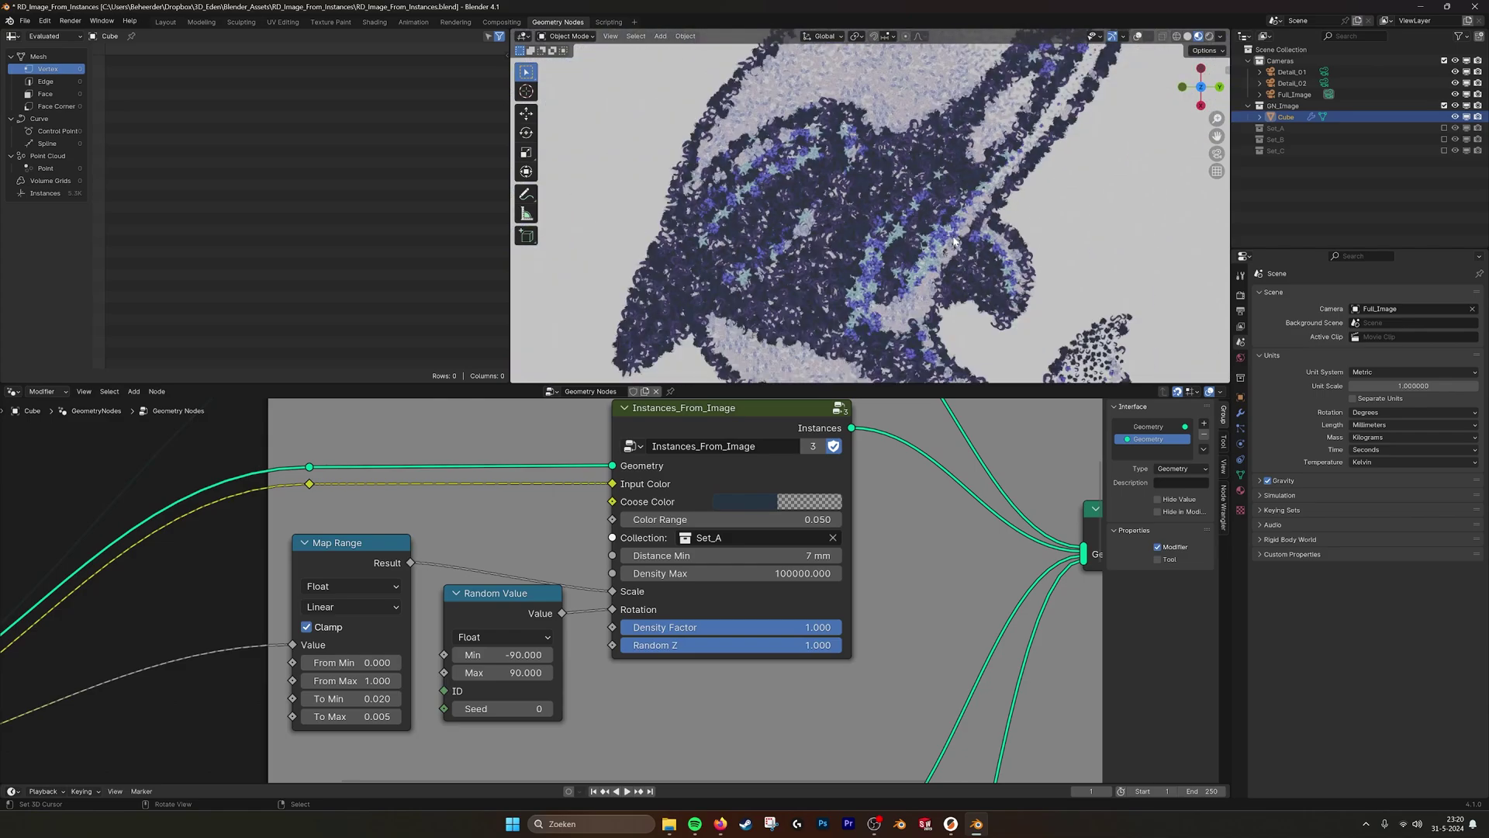
middle_click_drag(928, 282, 926, 311, "shift")
left_click(1216, 152)
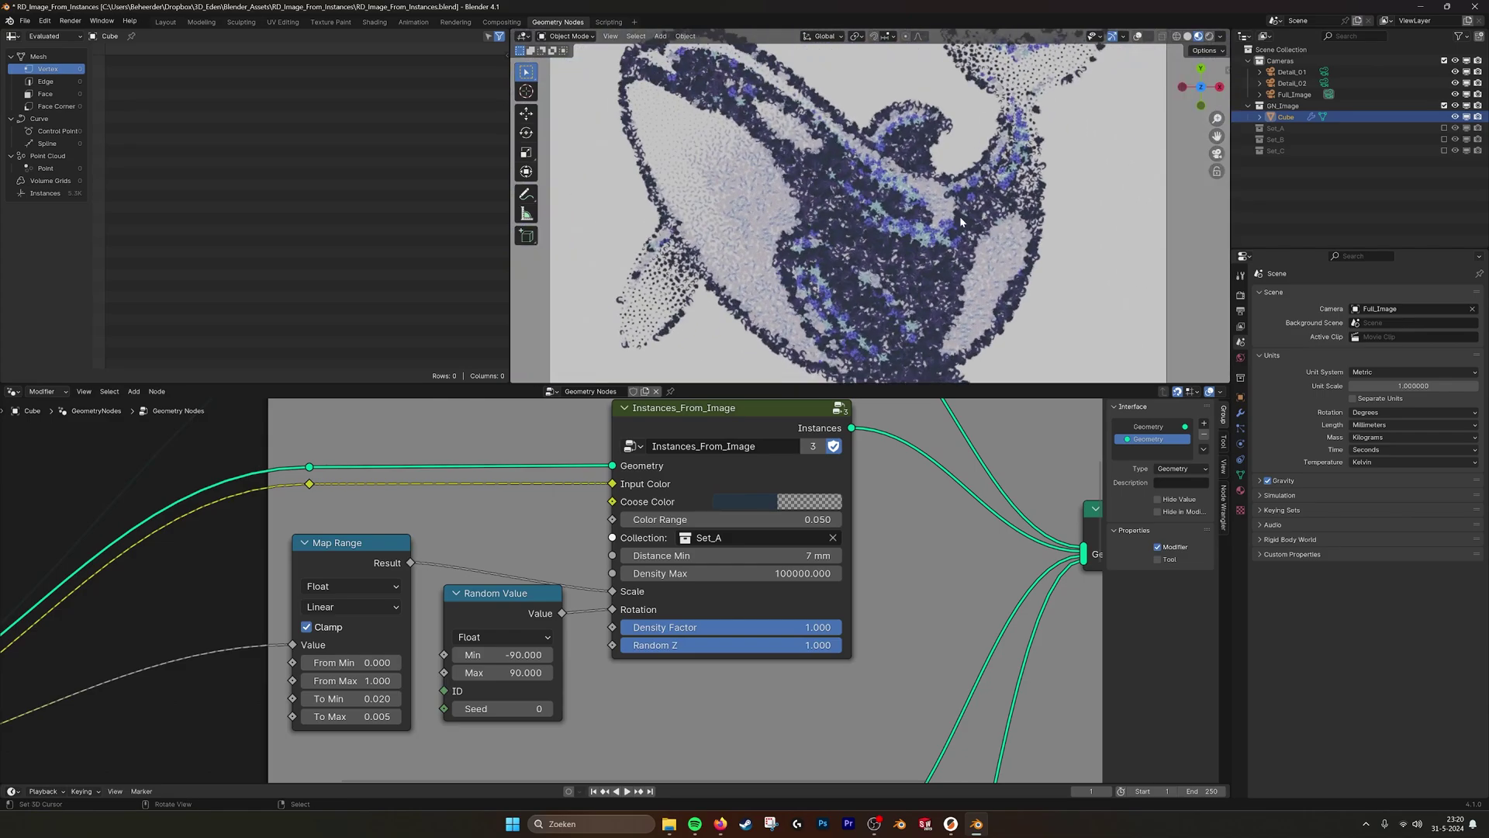
- Examine how Random Z layers the overlapping sea-creature instances, both up close and across the whole orca
scroll(959, 218, "up", 15)
scroll(794, 148, "down", 2)
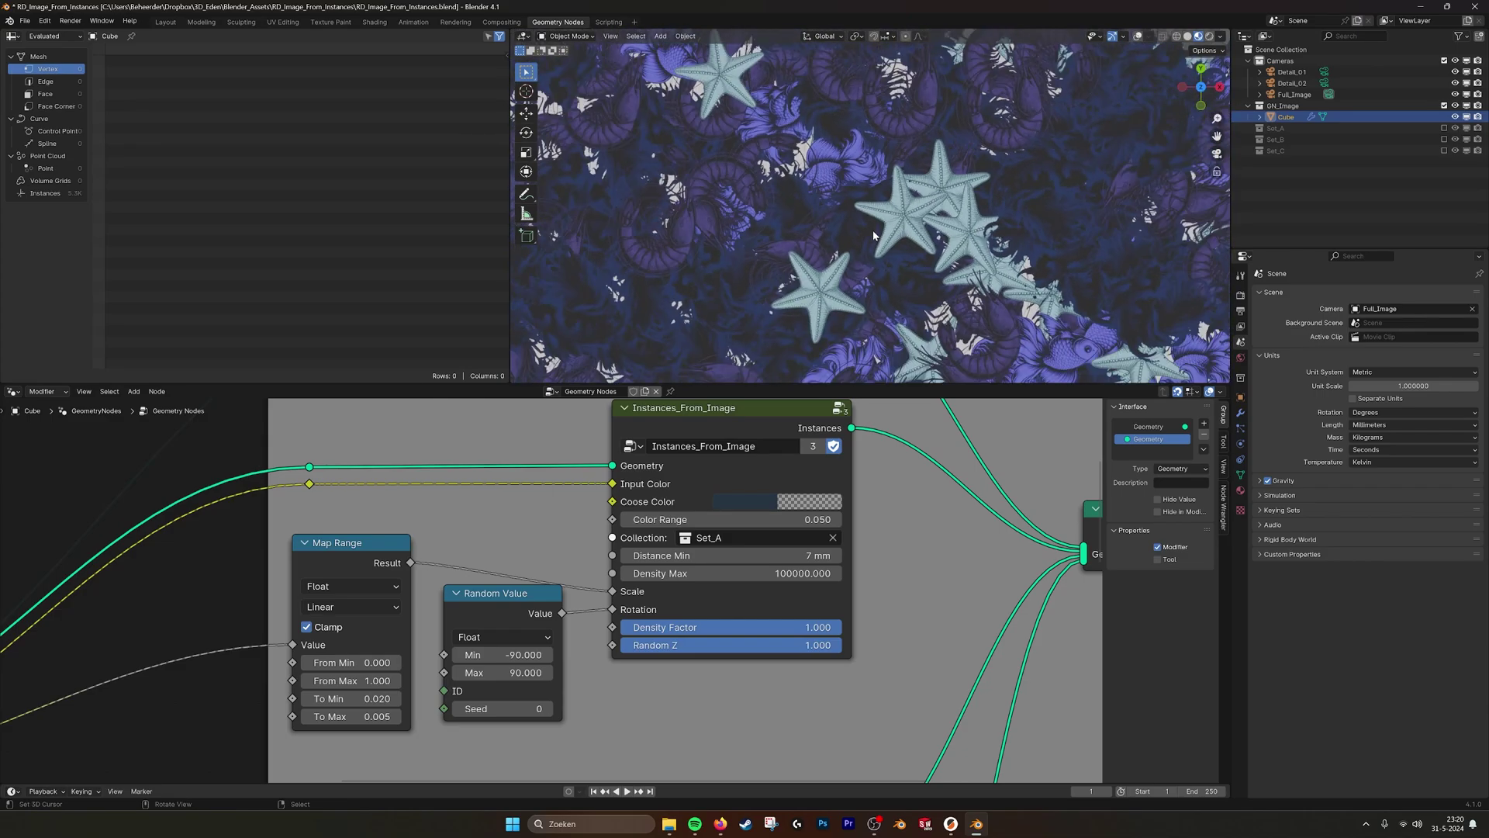
middle_click_drag(794, 147, 883, 158, "shift")
mouse_move(822, 652)
left_mouse_down()
mouse_move(620, 652)
mouse_move(842, 653)
left_mouse_up()
scroll(870, 214, "down", 2)
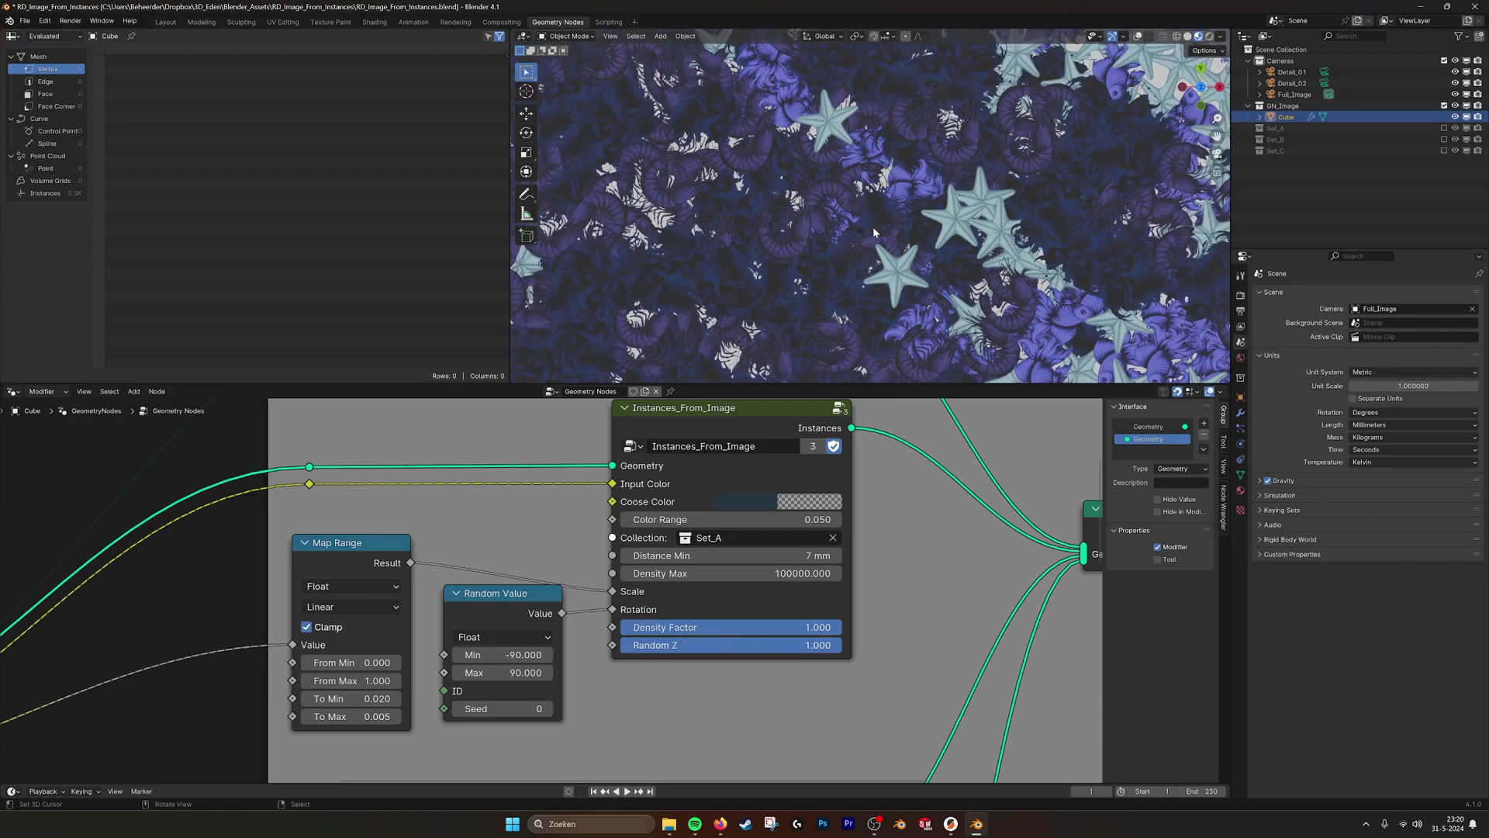
scroll(869, 249, "down", 1)
scroll(848, 250, "down", 4)
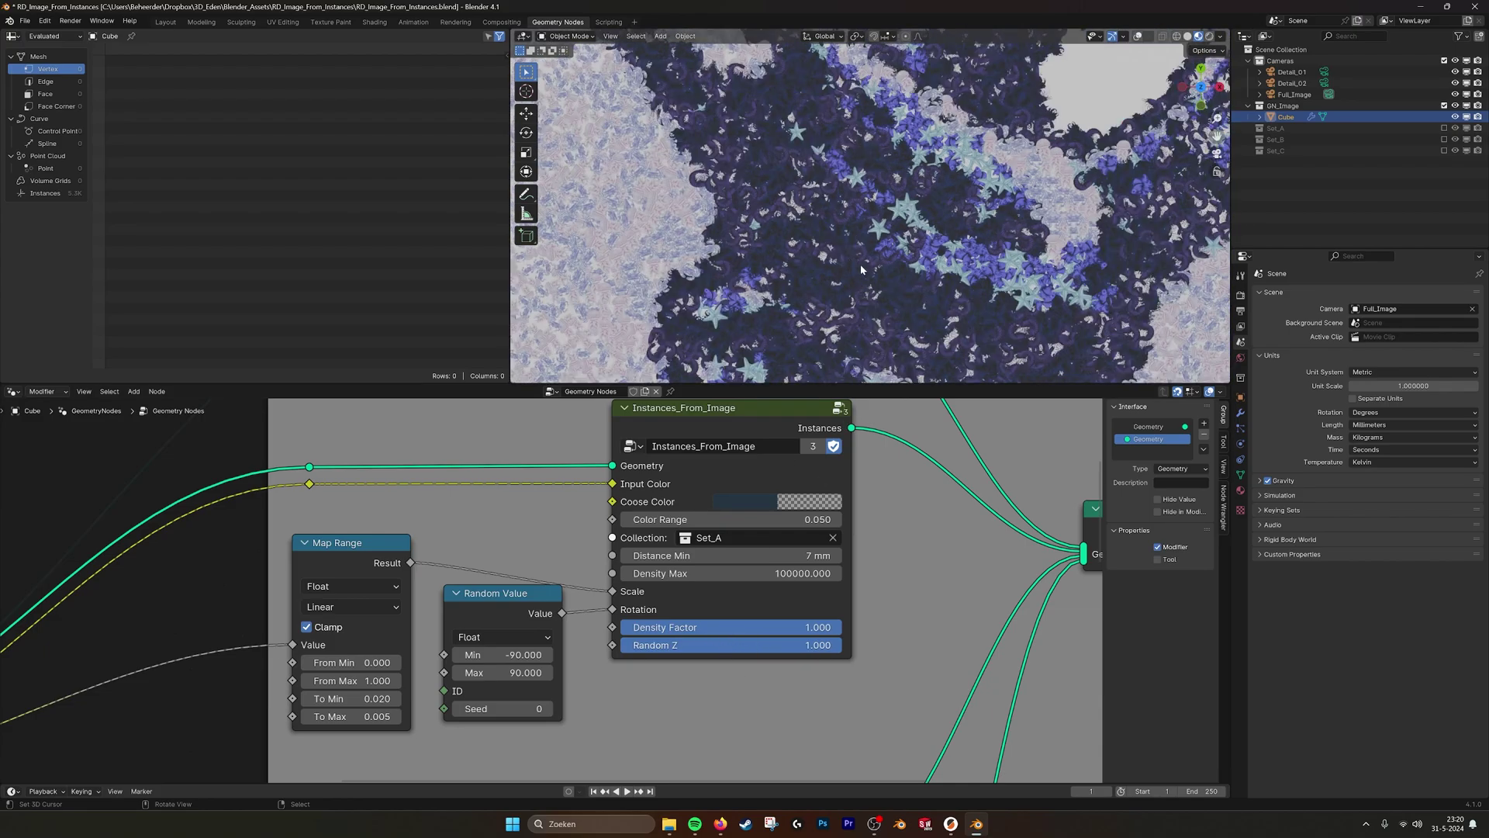
scroll(861, 262, "down", 4)
scroll(883, 258, "up", 6)
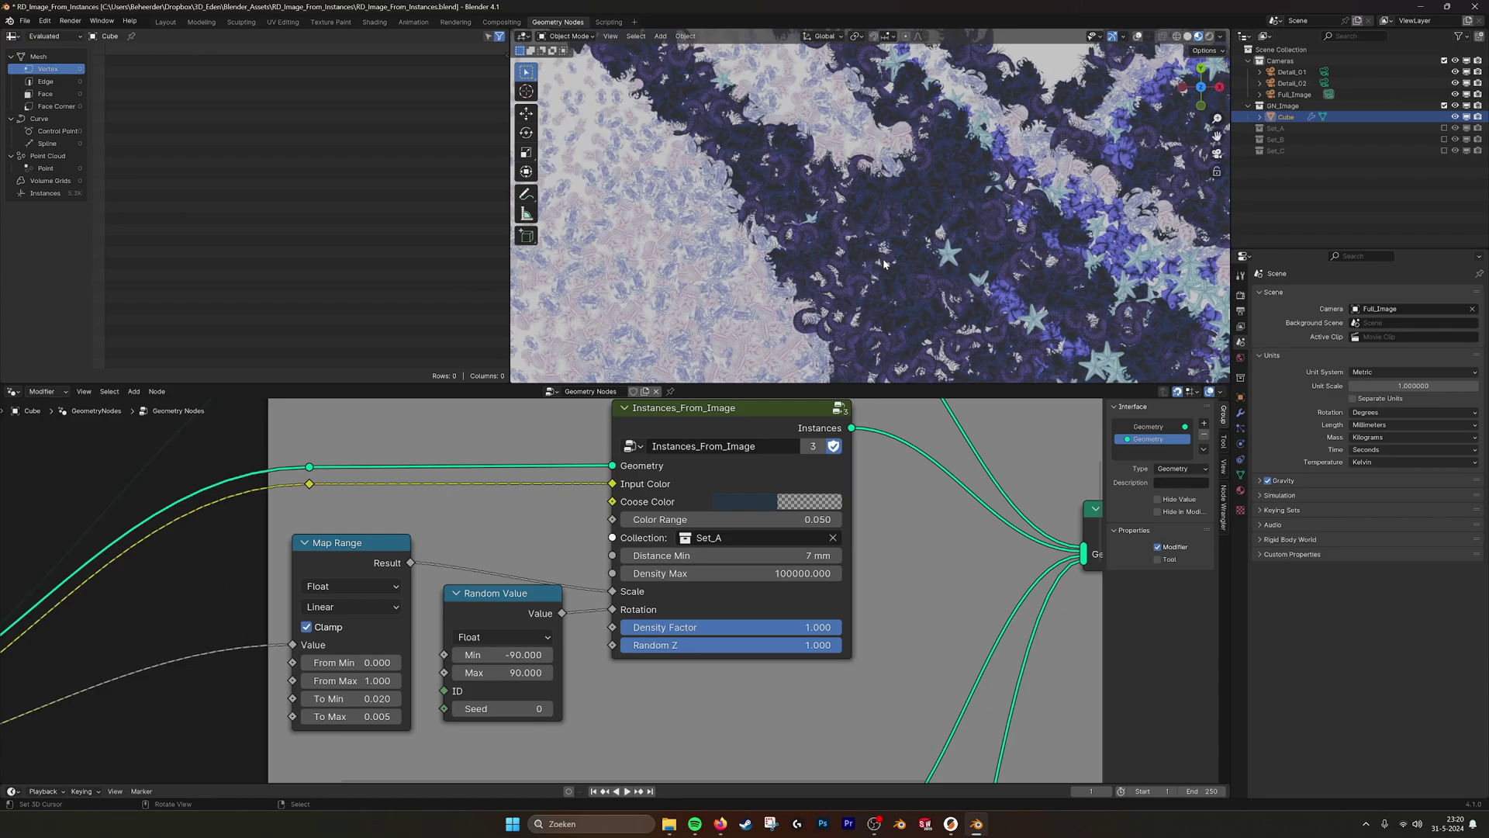
scroll(883, 258, "down", 2)
middle_click_drag(882, 258, 887, 235, "shift")
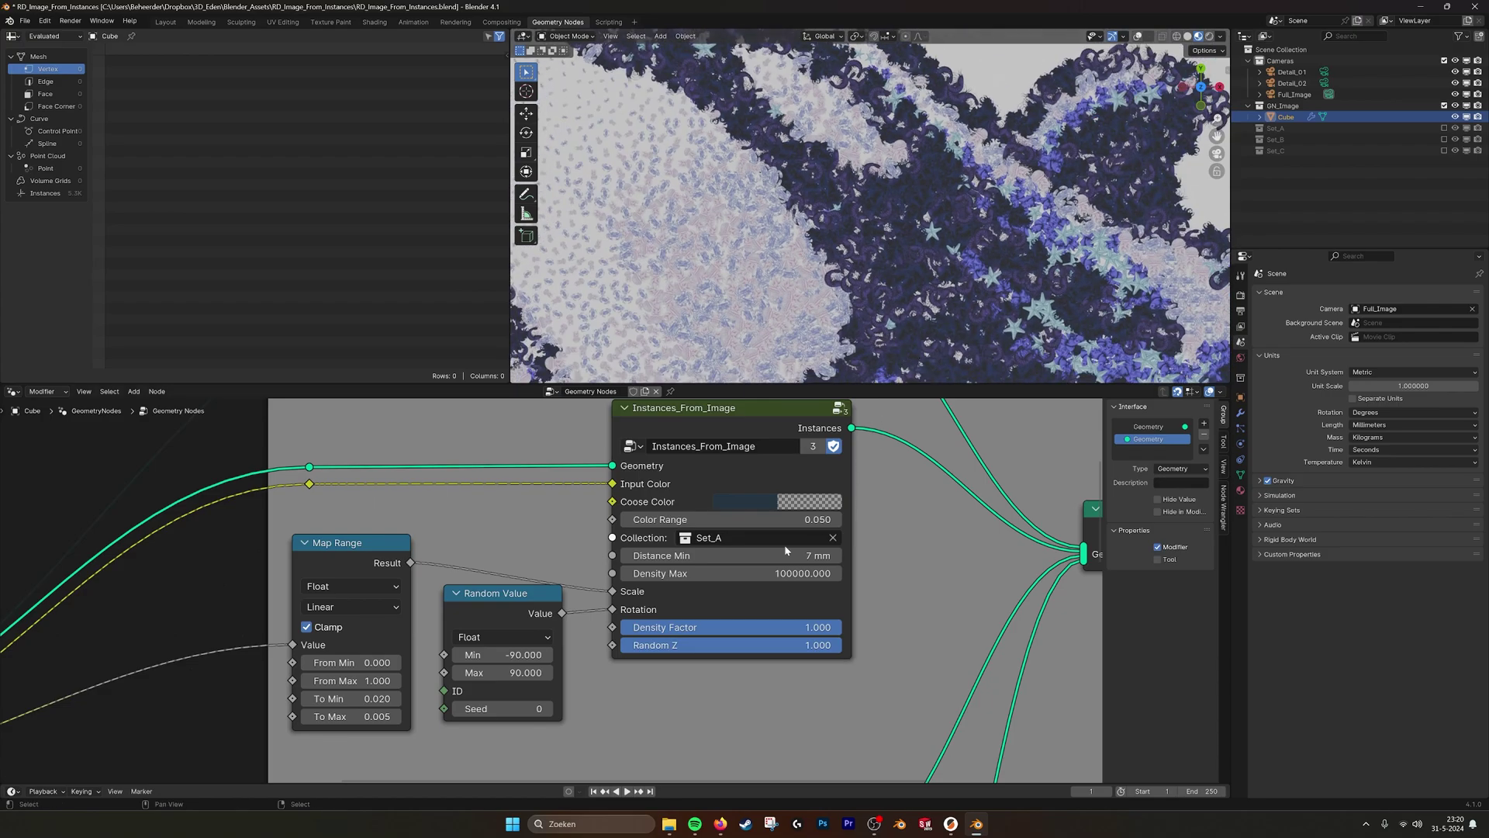
- Disconnect the Map Range from Scale and the Random Value from Rotation on the Set_A node, and inspect the instances up close
middle_click_drag(786, 550, 903, 521)
left_click_drag(709, 570, 682, 601)
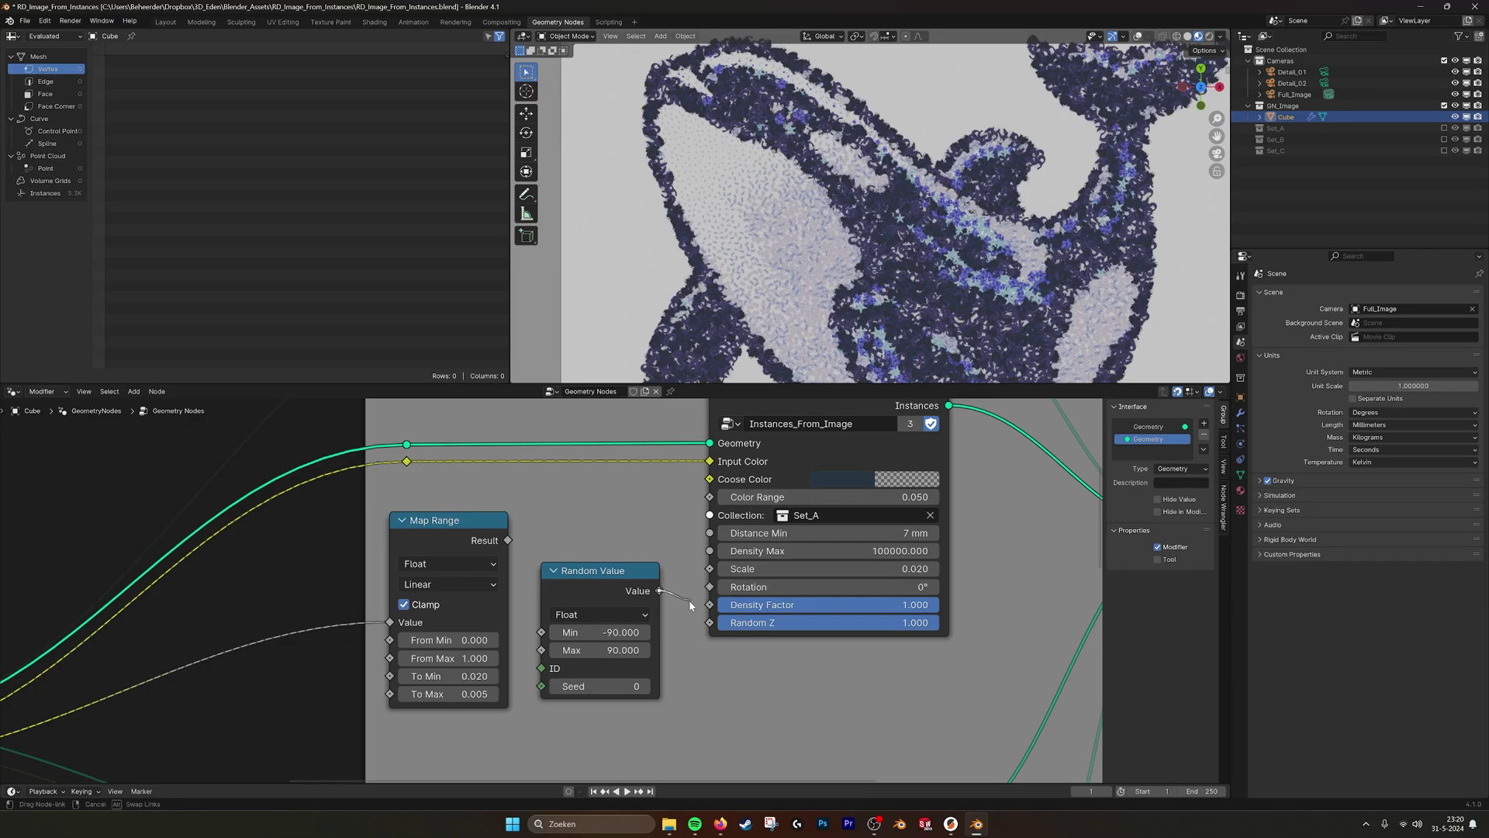
scroll(816, 244, "up", 2)
scroll(816, 244, "up", 6)
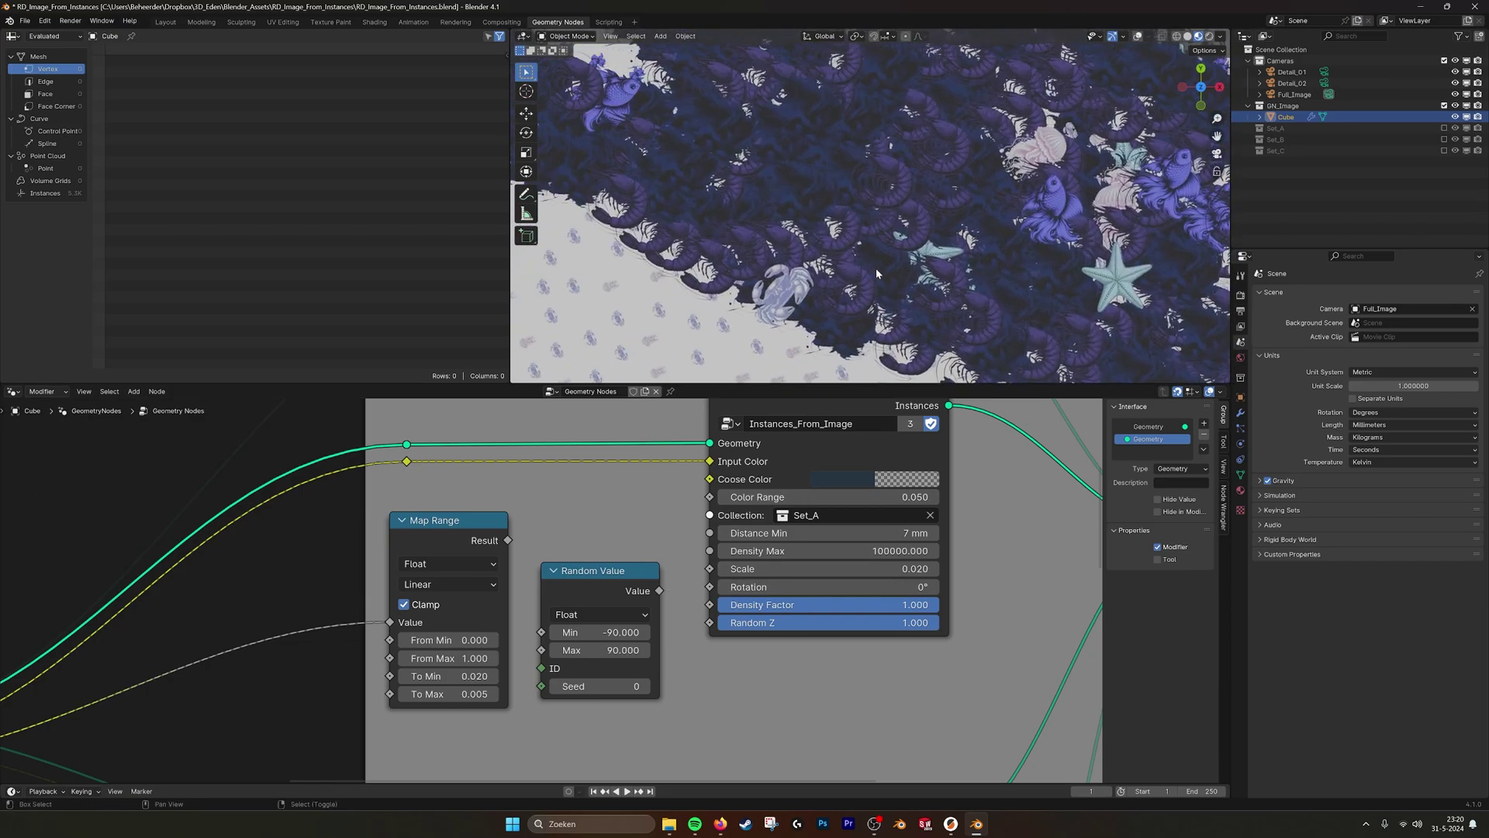
- Relink the Random Value node's Value to the Set_A node's Rotation, and inspect the rotated instances
left_click(646, 570)
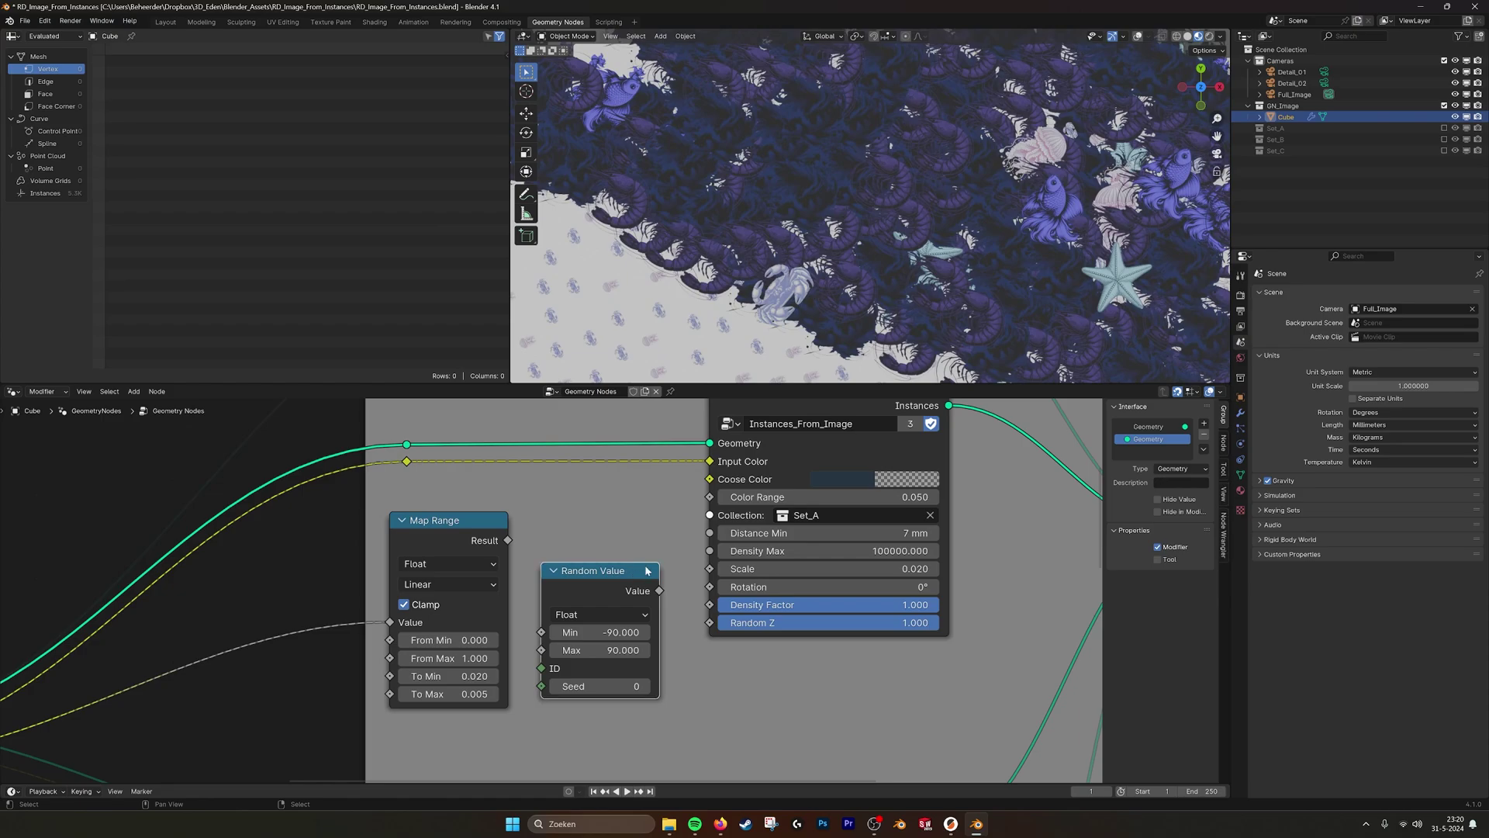
left_click_drag(659, 591, 709, 586)
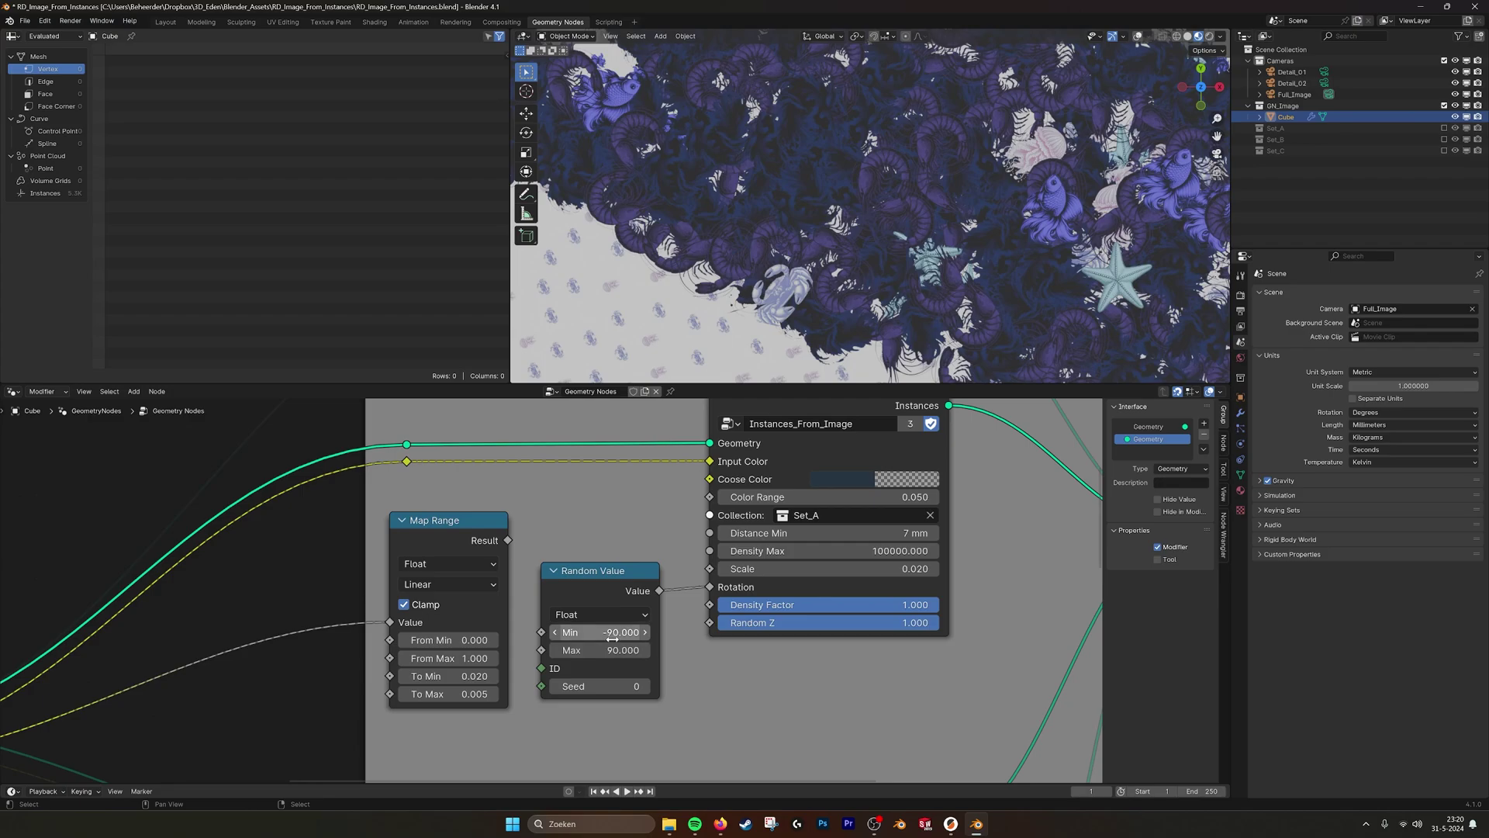
scroll(815, 285, "down", 7)
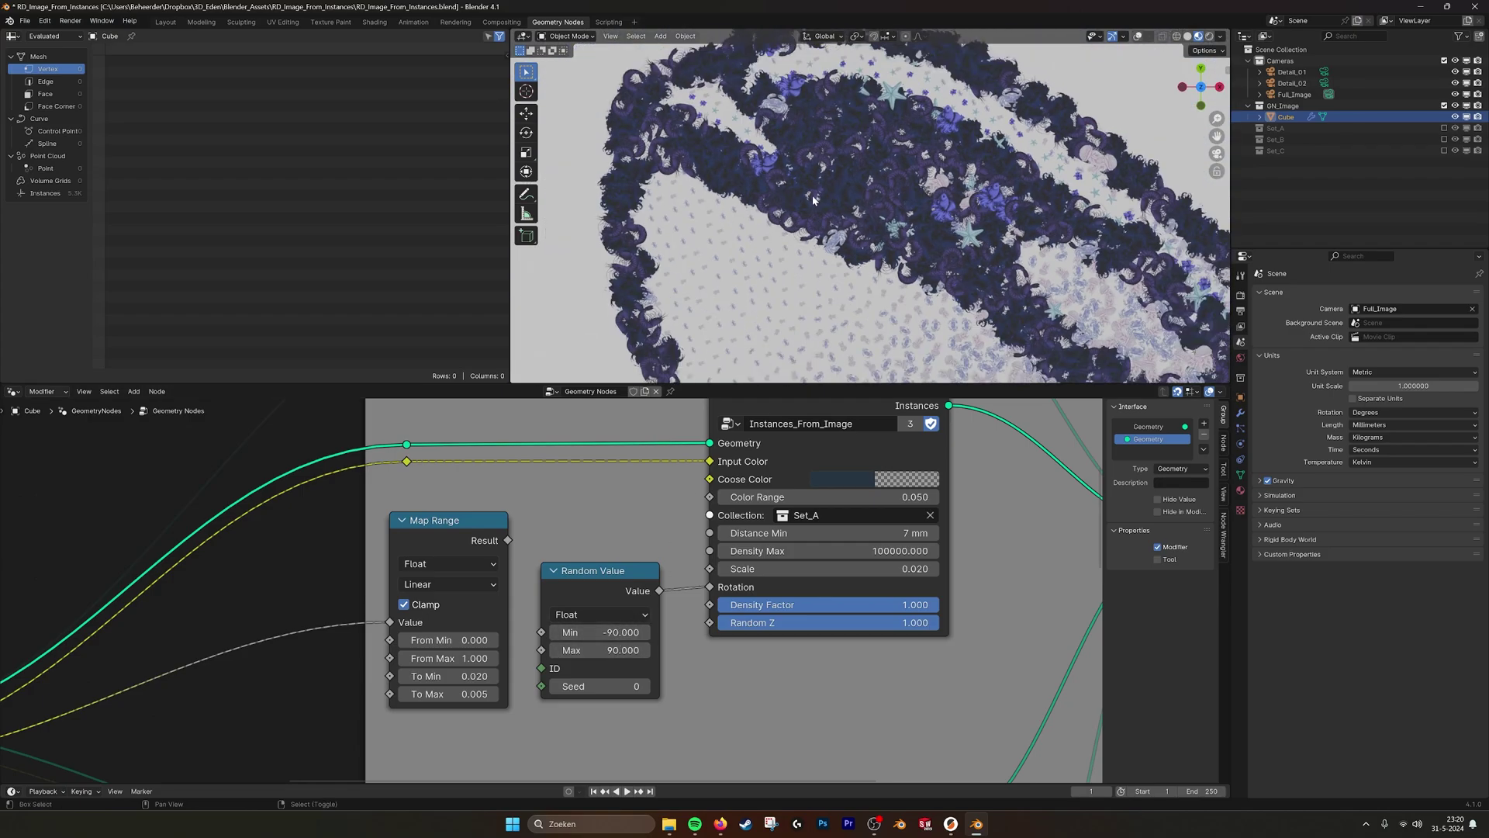
middle_click_drag(816, 286, 881, 263, "shift")
scroll(881, 263, "up", 5)
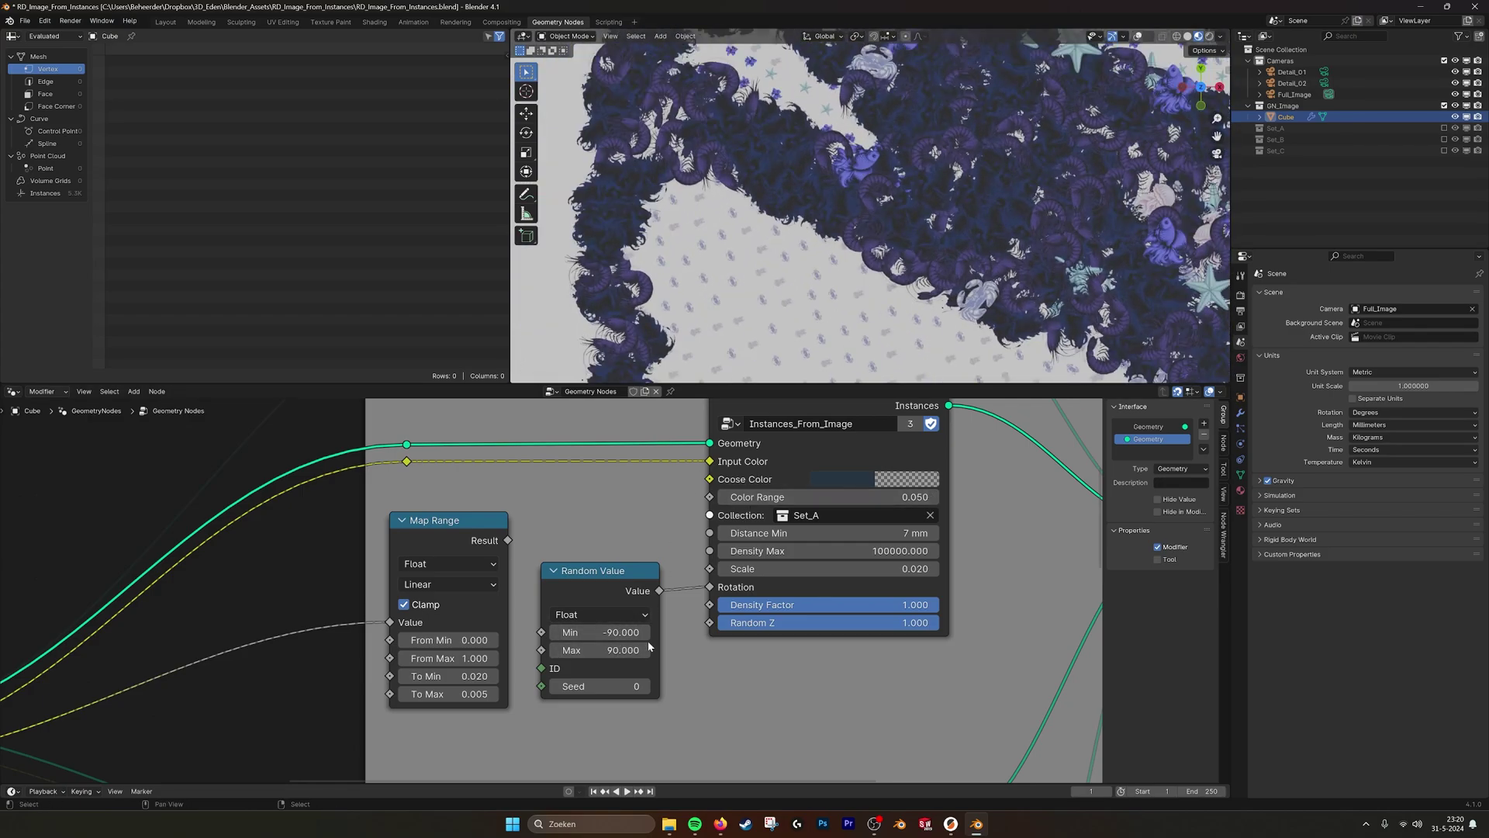
- Try a different Max on the Random Value node, and undo the change
mouse_move(613, 650)
left_mouse_down()
mouse_move(632, 650)
mouse_move(583, 650)
mouse_move(620, 667)
left_mouse_up()
key("ctrl+z")
left_click(607, 574)
- Examine the Image_On_Grid node's image inputs and look through the images available for Image 02
middle_click_drag(283, 644, 922, 465)
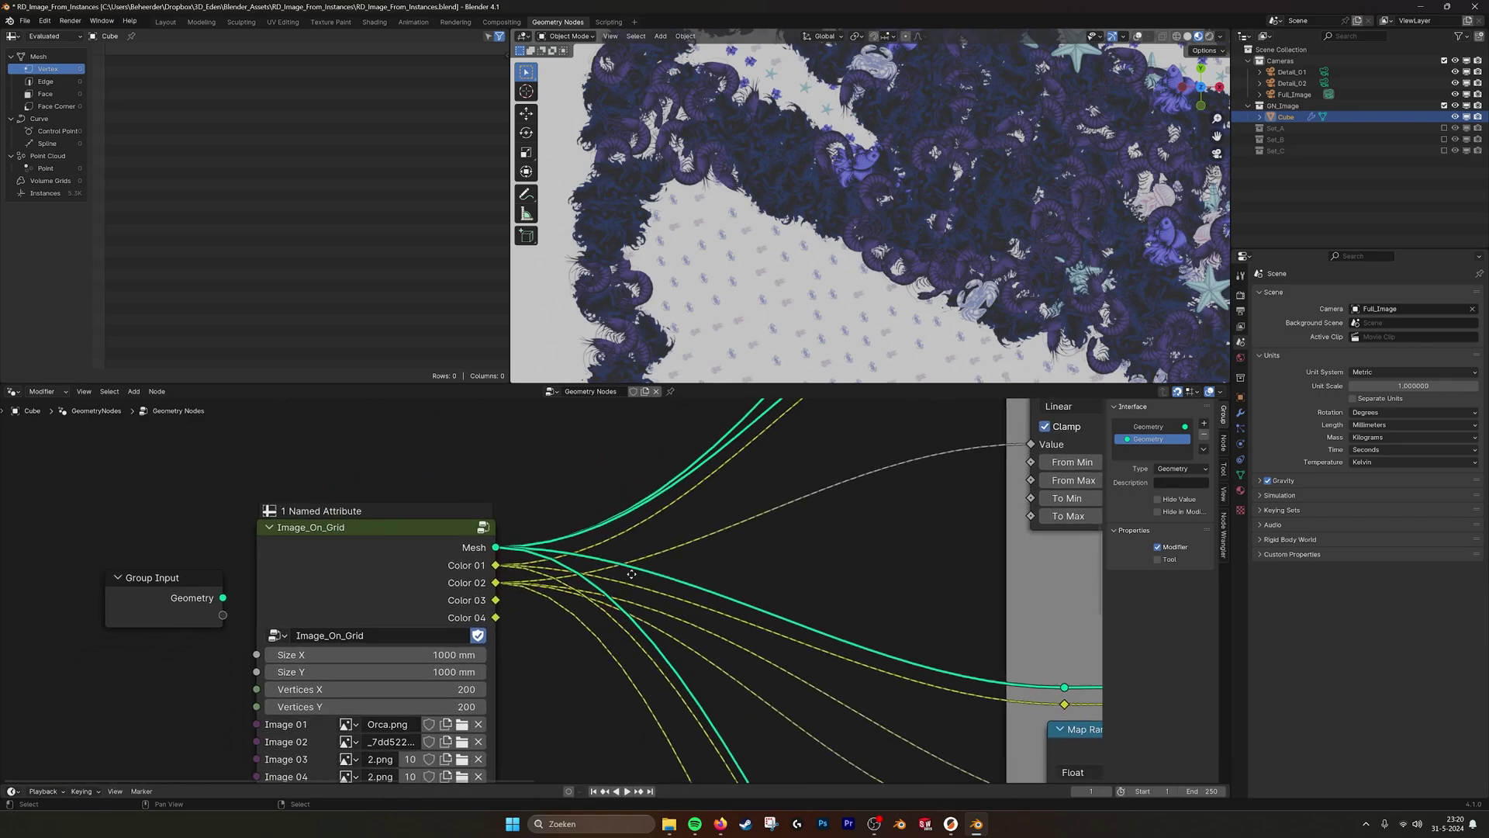
middle_click_drag(458, 615, 547, 547)
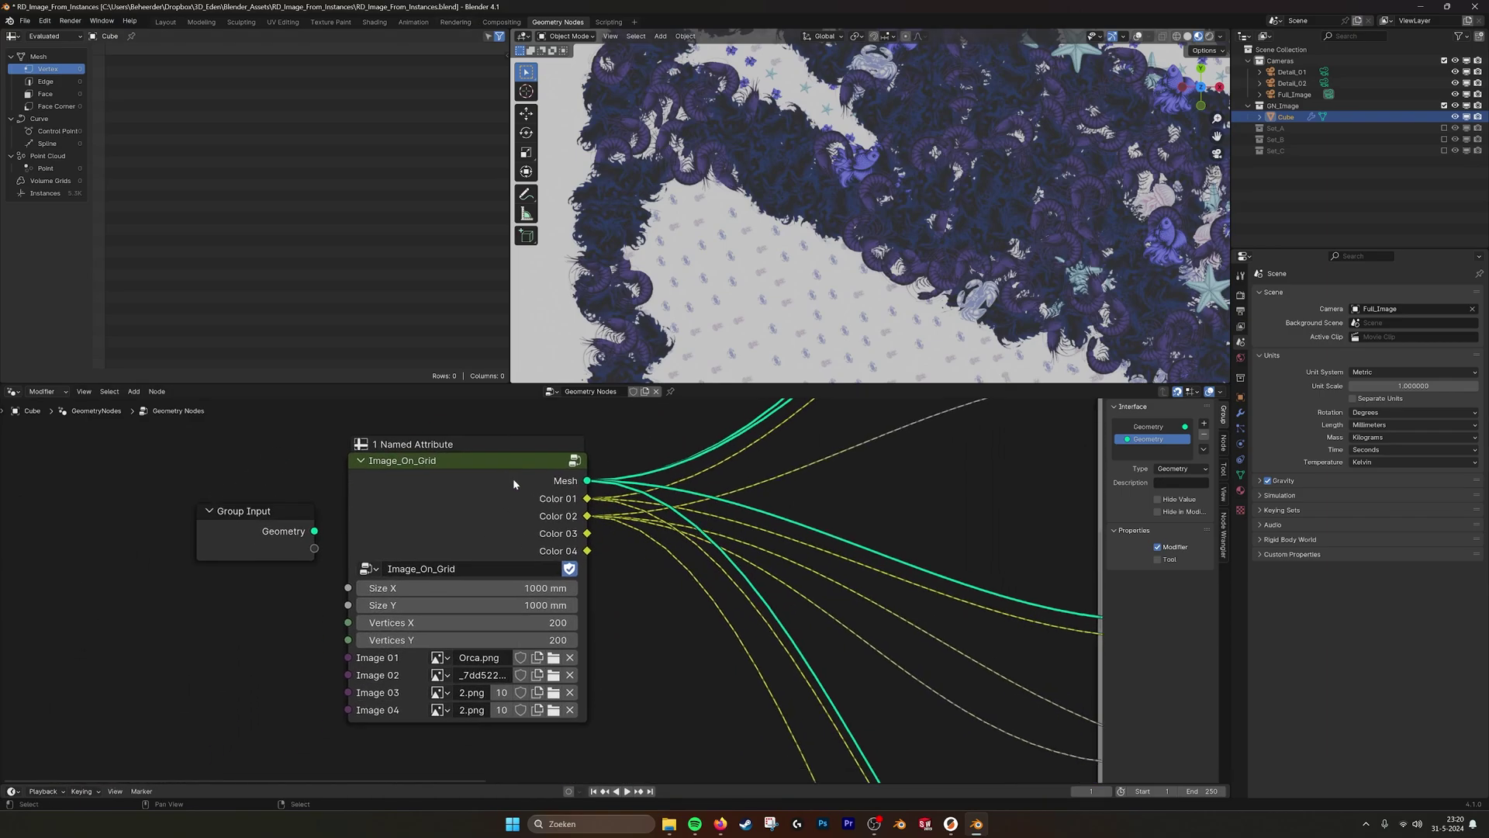
left_click(439, 675)
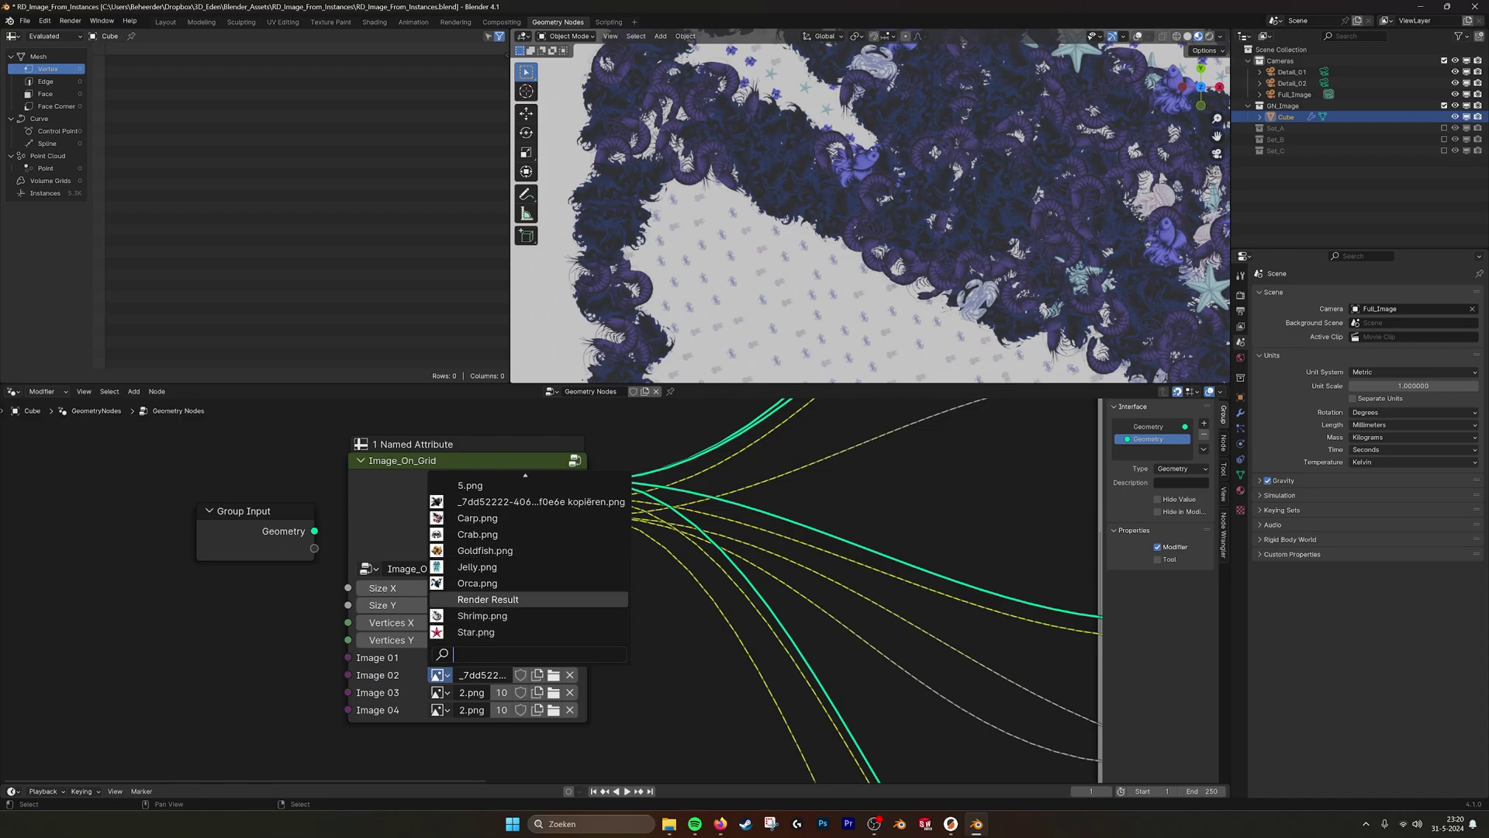
scroll(496, 496, "up", 3)
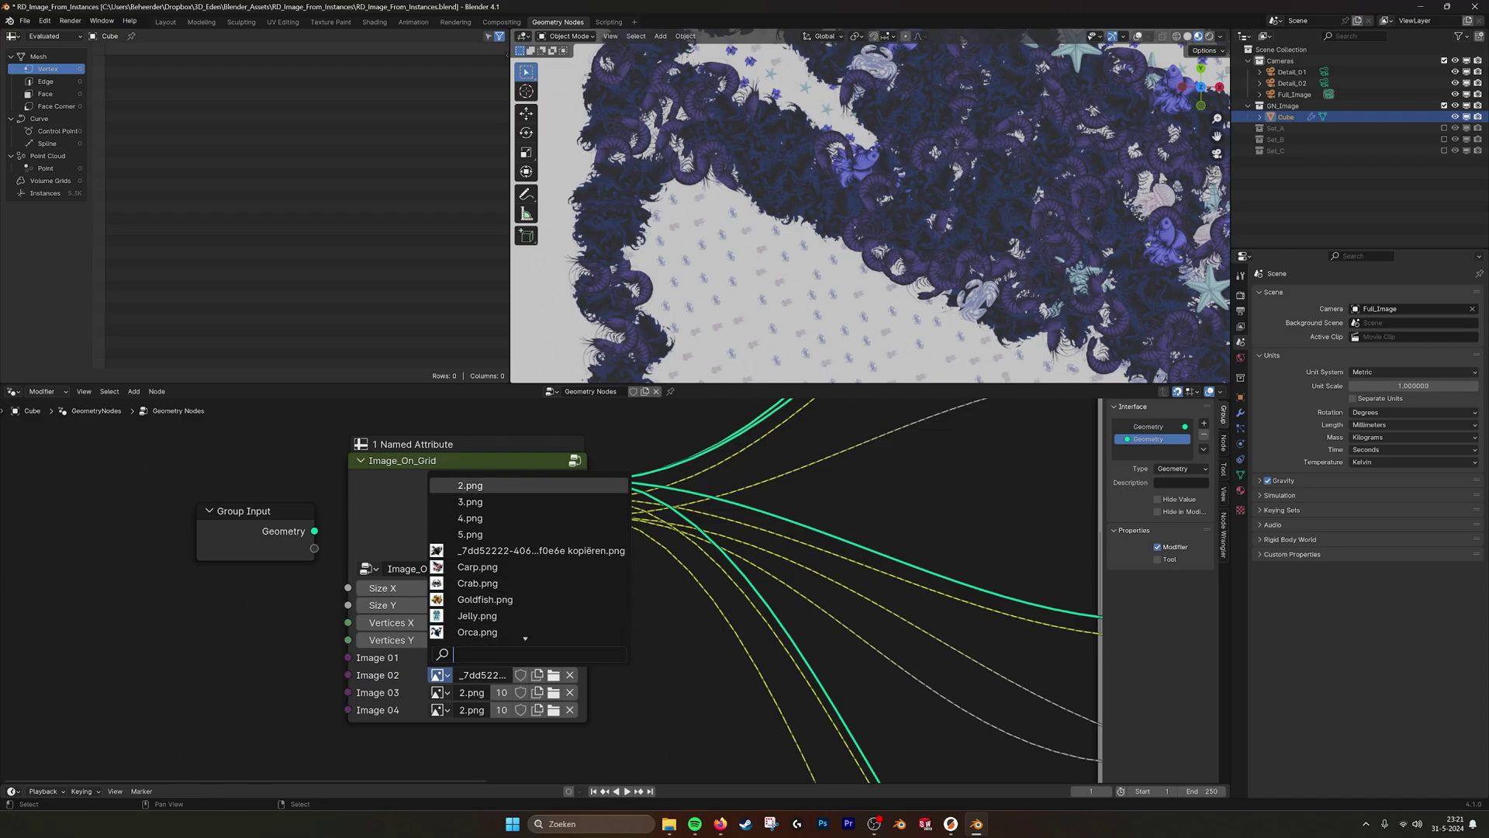
- In the Rendering workspace, display the greyscale orca image whose name starts with _7dd52222 and view it enlarged
left_click(455, 21)
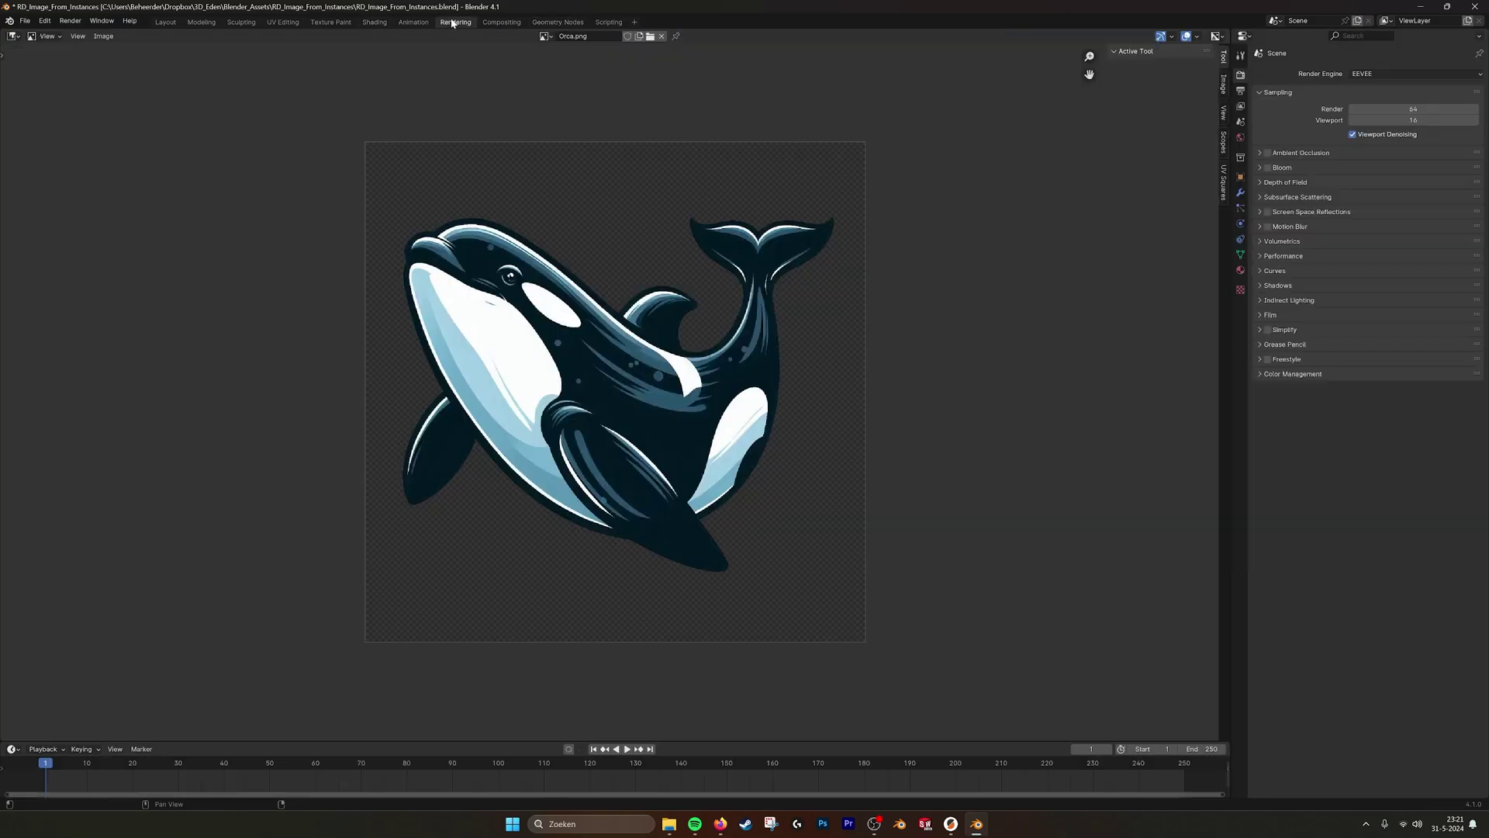
left_click(546, 37)
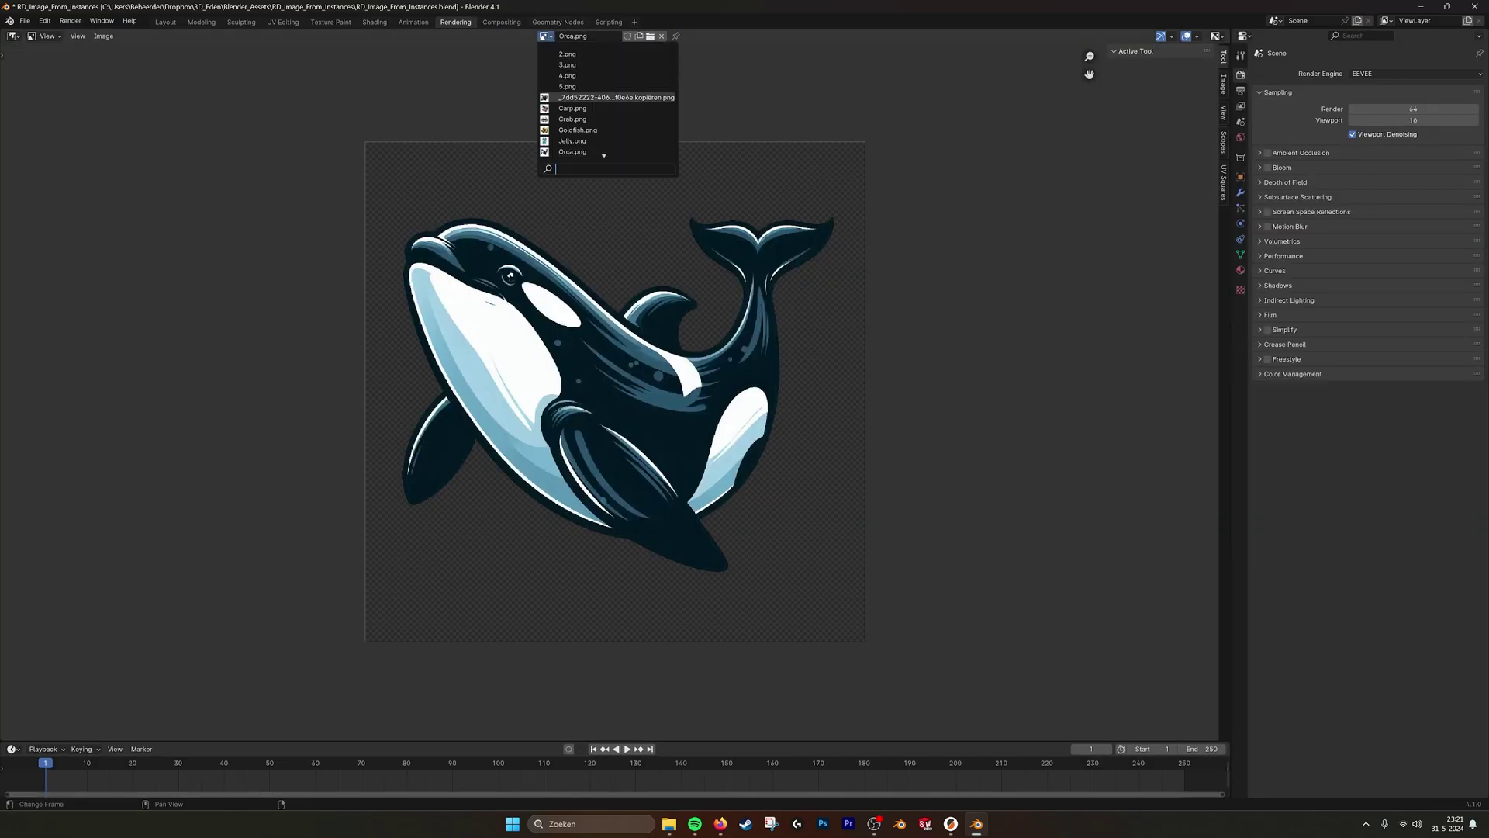
left_click(563, 96)
scroll(586, 423, "up", 2)
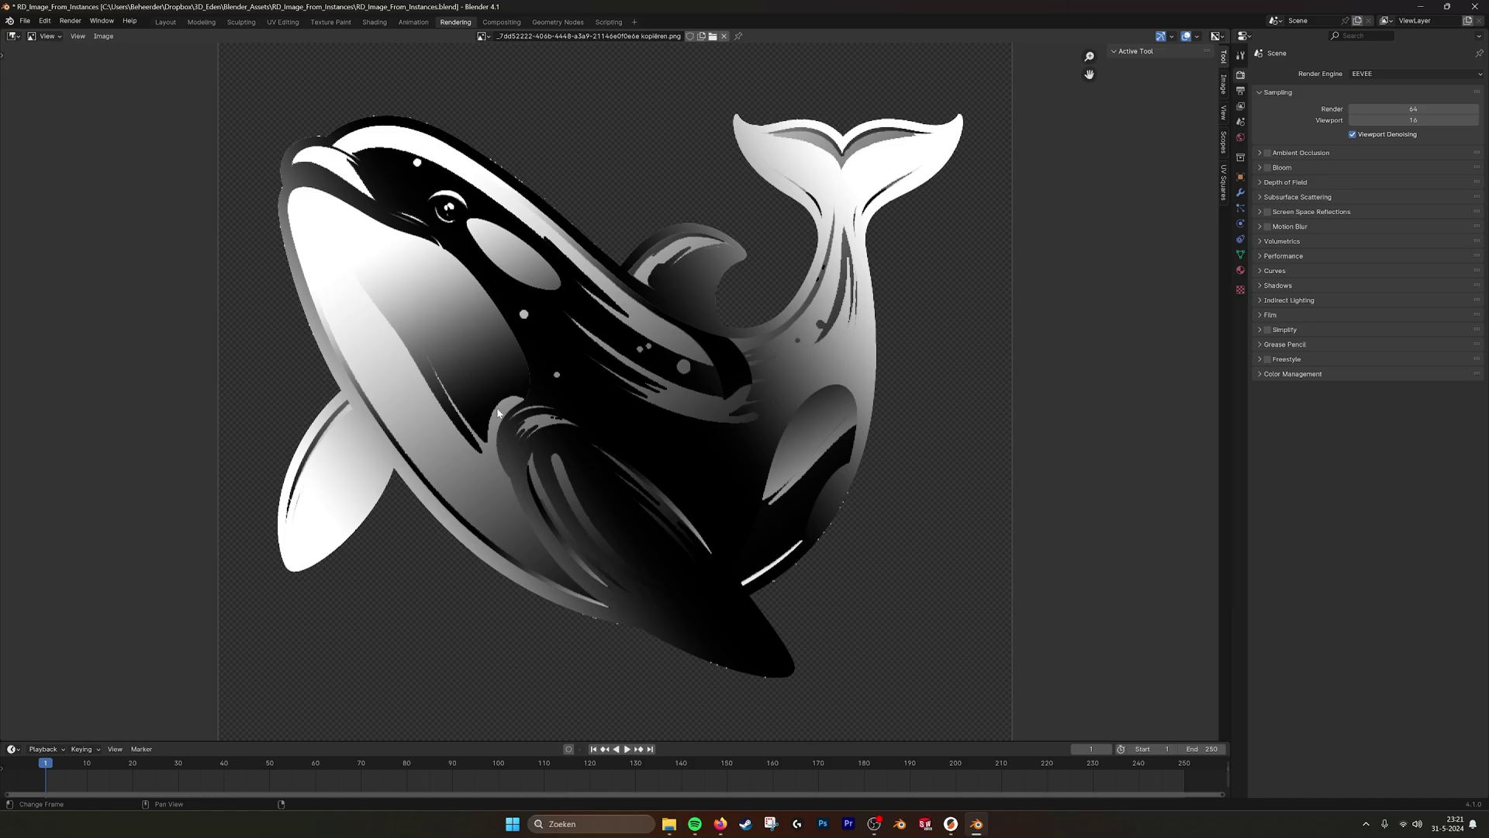
- Return to the Geometry Nodes workspace and link the Map Range node's Result to the Set_A node's Scale
left_click(554, 24)
scroll(535, 612, "down", 1, "shift")
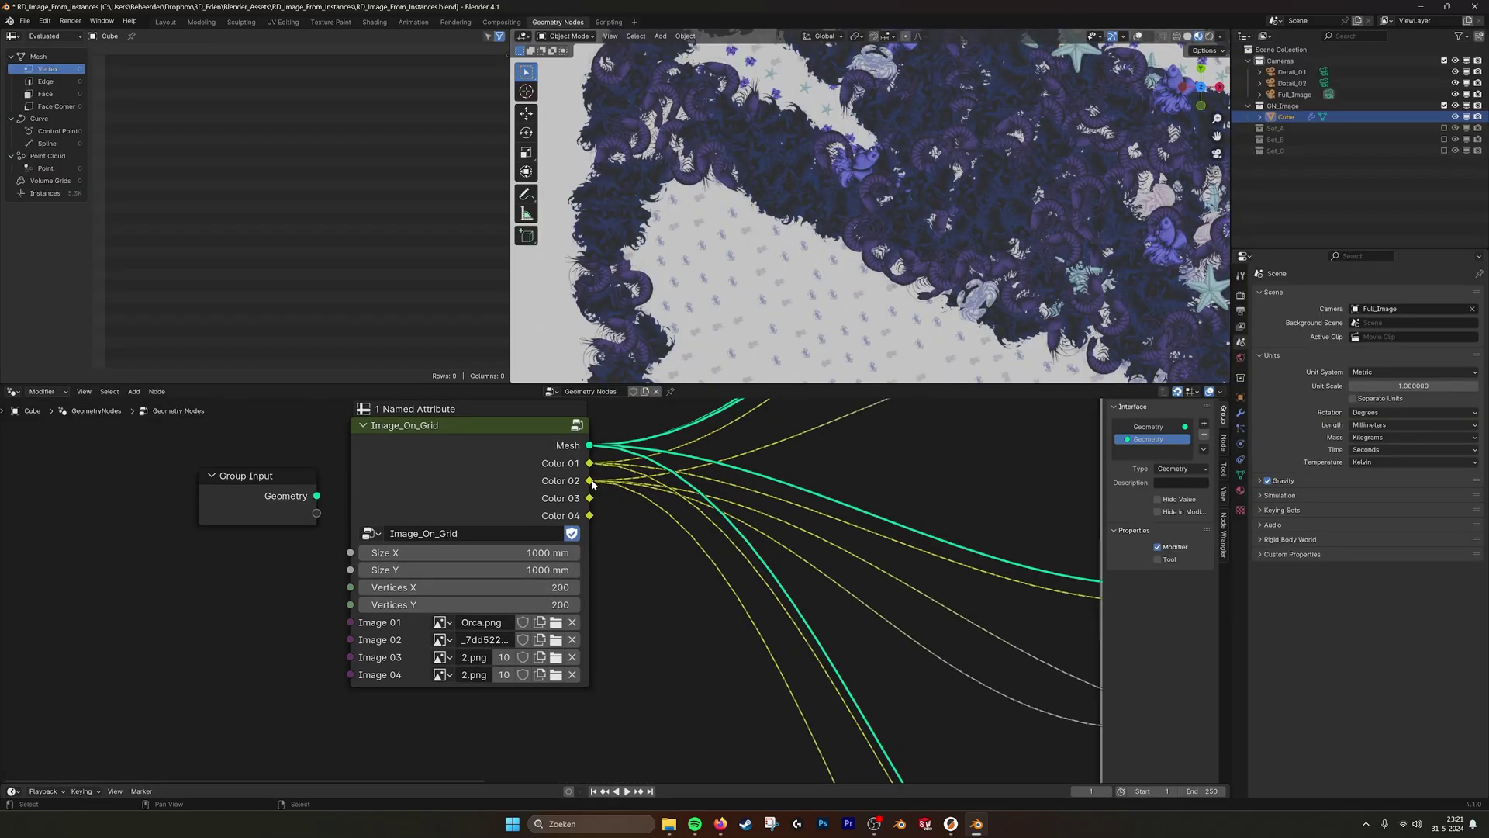
middle_click_drag(853, 419, 412, 567)
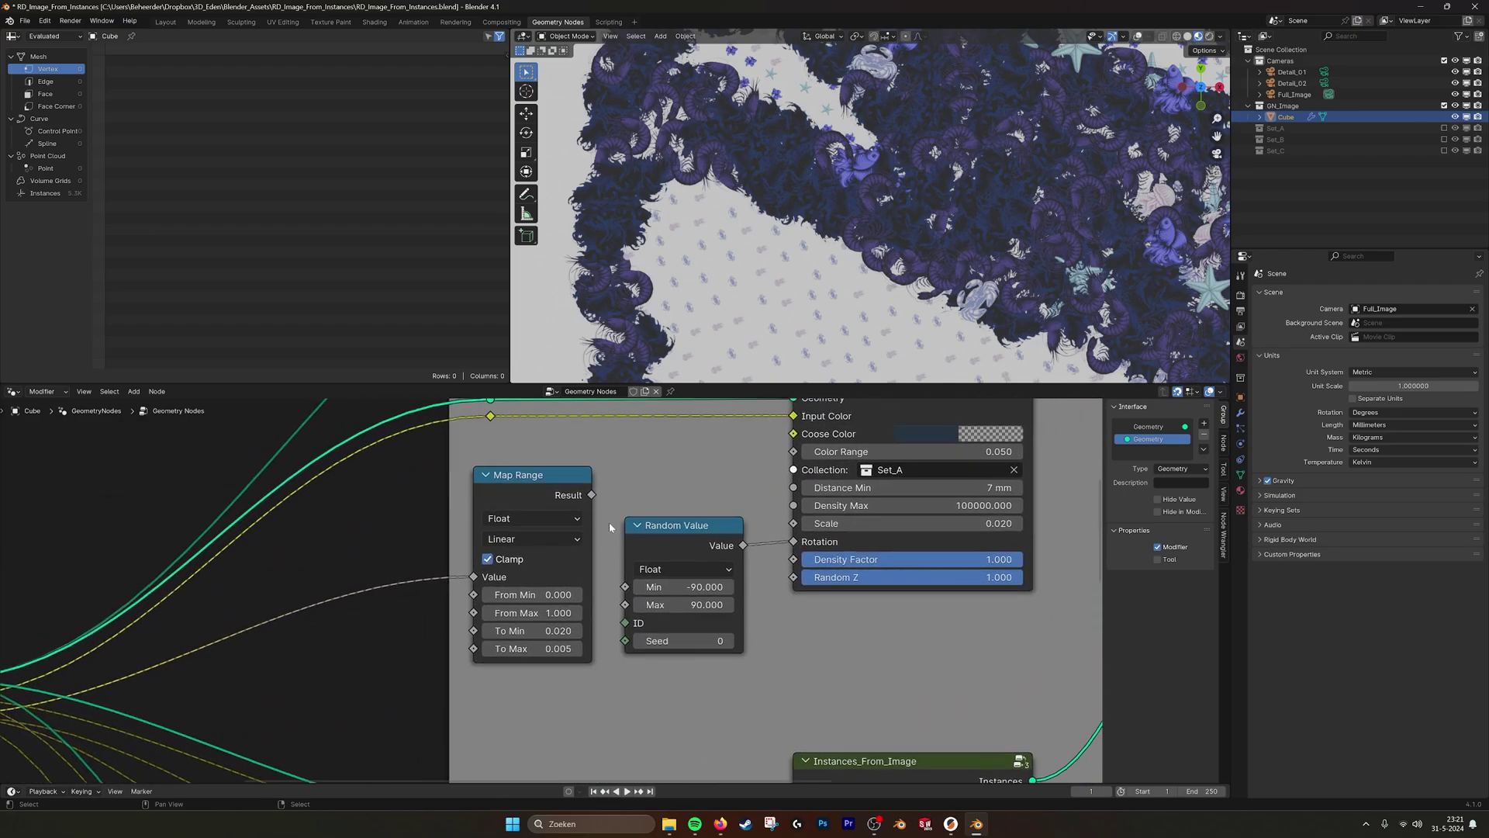
left_click(548, 481)
mouse_move(532, 481)
middle_mouse_down()
mouse_move(441, 483)
mouse_move(510, 464)
middle_mouse_up()
scroll(481, 470, "up", 2)
scroll(525, 468, "down", 1)
scroll(625, 493, "right", 1, "ctrl")
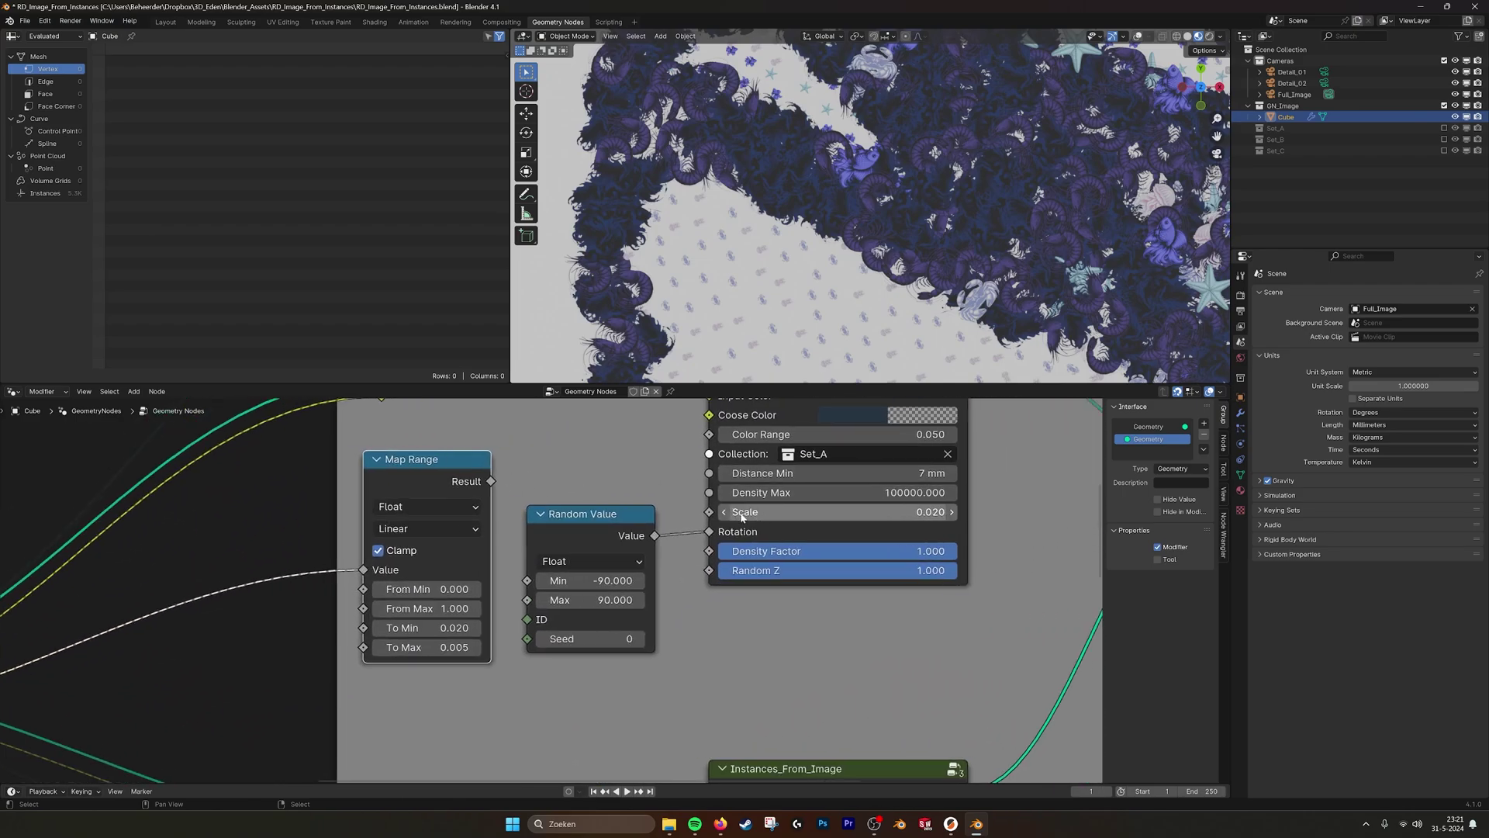
left_click_drag(490, 481, 709, 512)
middle_click_drag(795, 226, 696, 149, "shift")
scroll(696, 149, "down", 4)
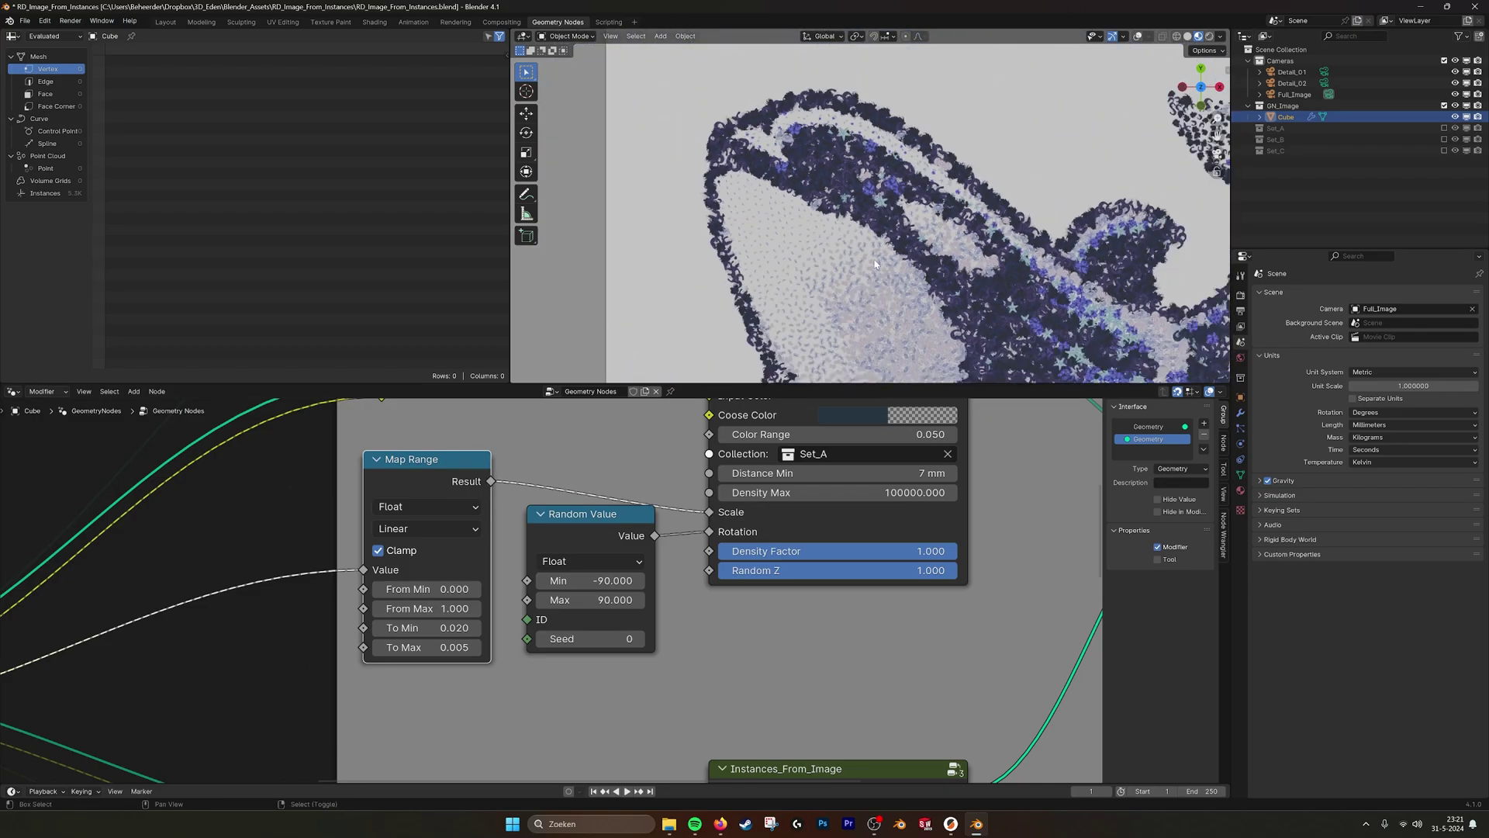
- Examine how the instance sizes vary across the orca's belly and side fin, and view the Set_B node's Map Range inputs
middle_click_drag(871, 256, 821, 226, "shift")
scroll(822, 226, "up", 2)
scroll(830, 546, "down", 8, "shift")
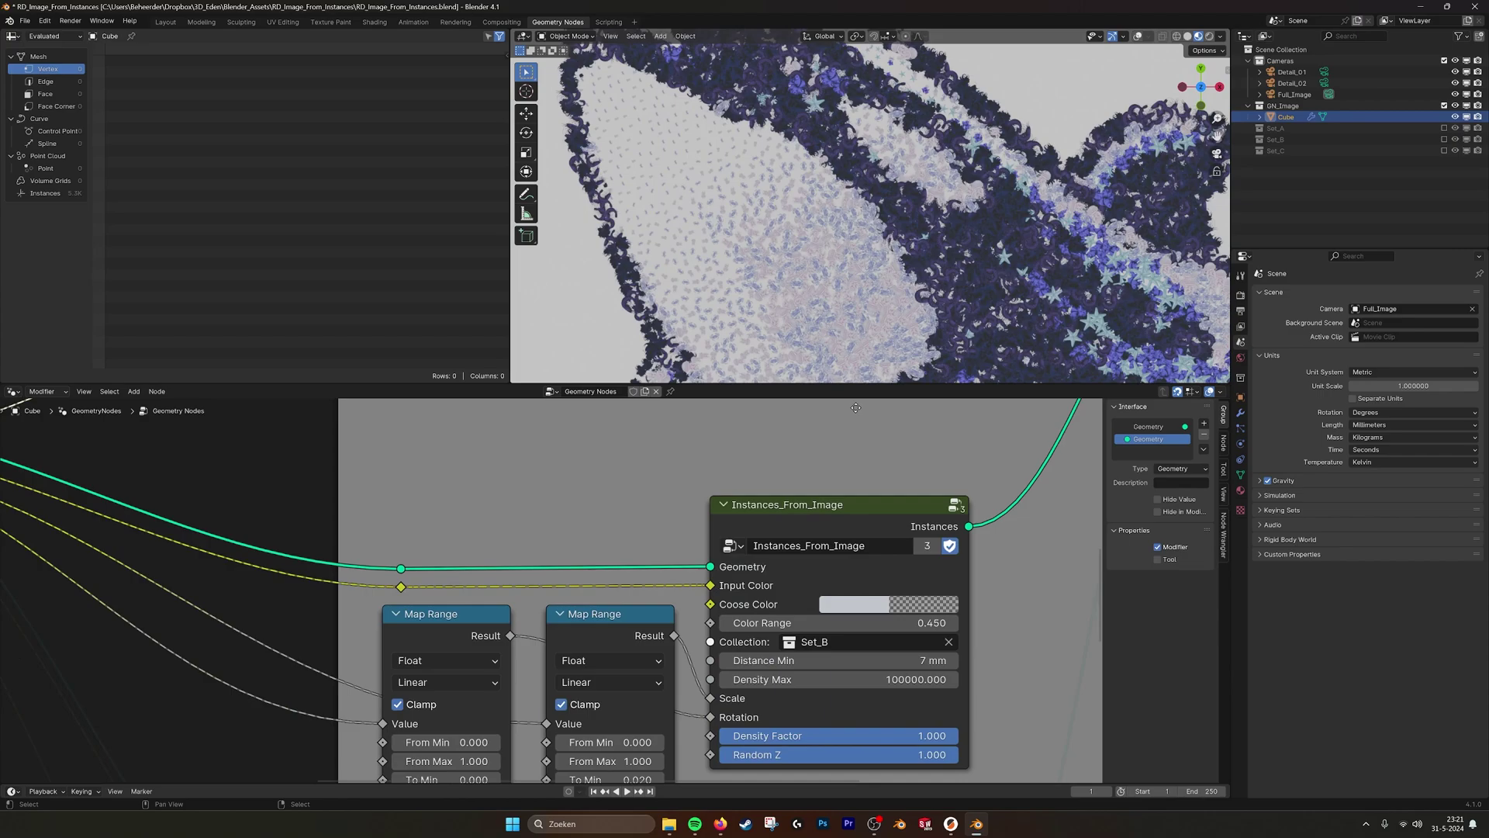
scroll(730, 292, "down", 5)
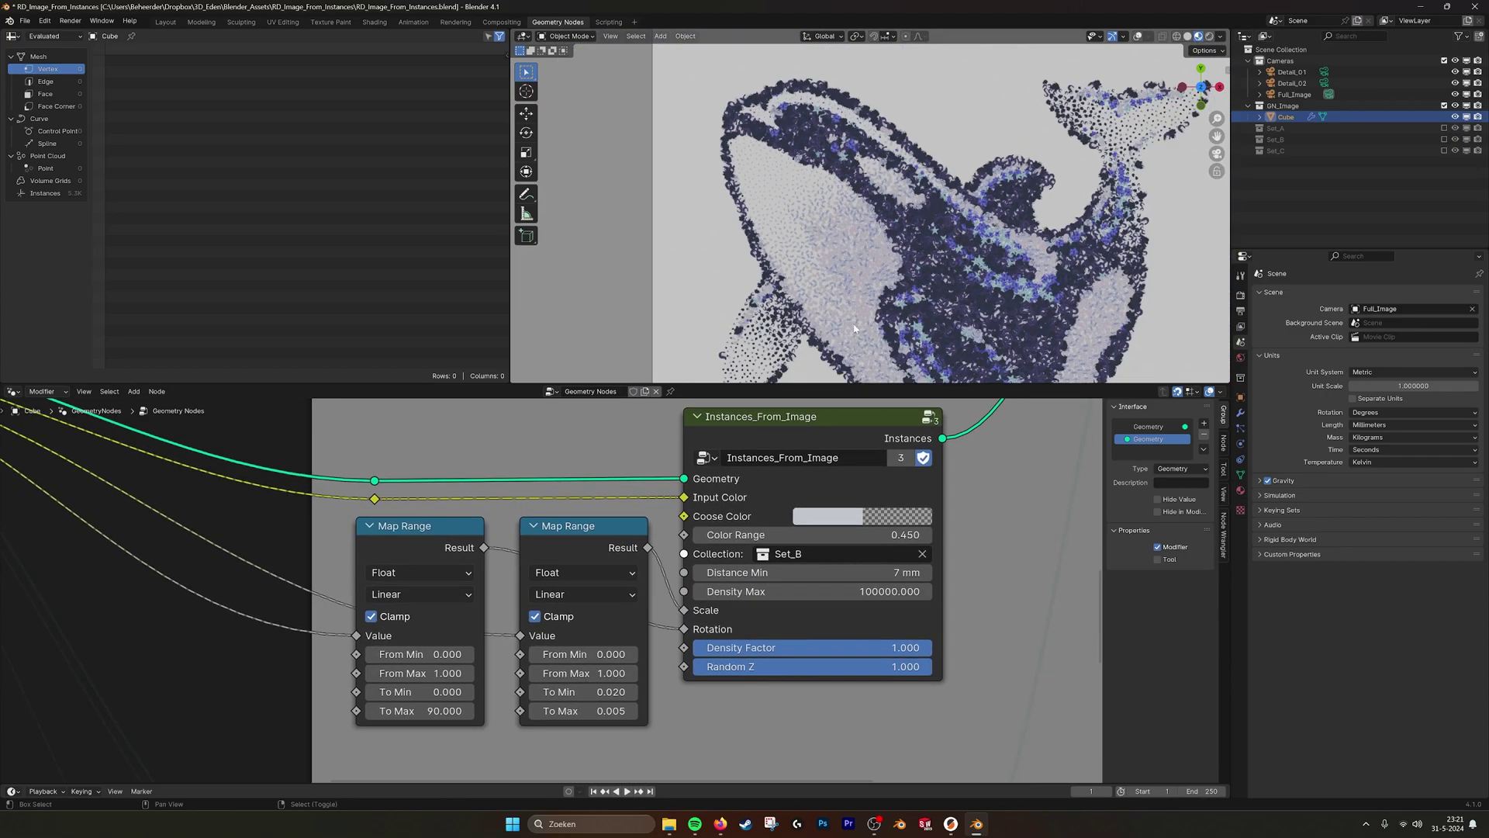
scroll(766, 233, "up", 7)
middle_click_drag(730, 292, 884, 140, "shift")
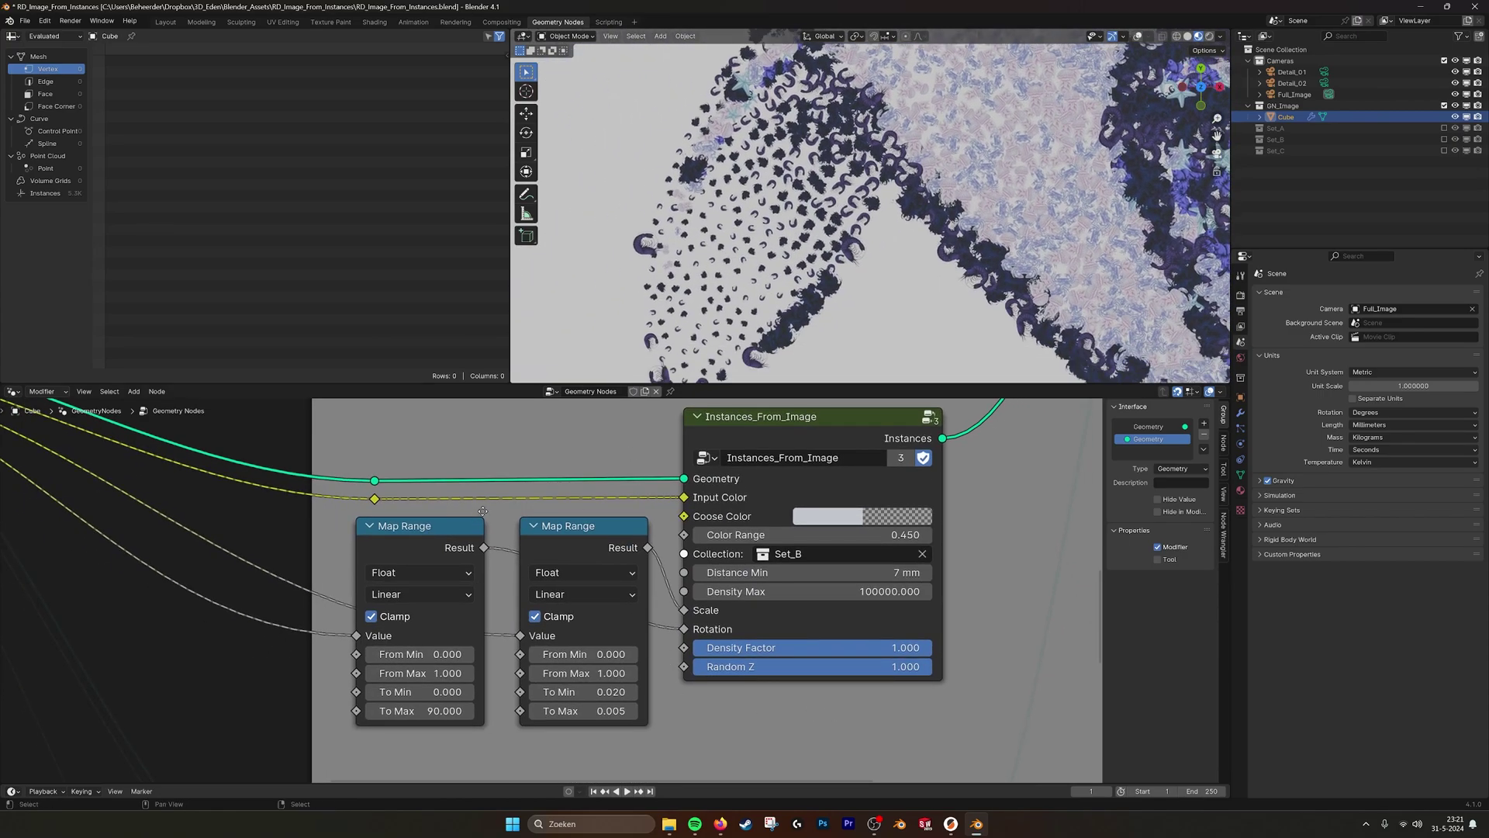
- Compare the side fin in the Rendering workspace's greyscale image with its instances in the Geometry Nodes workspace
middle_click_drag(482, 509, 546, 519)
left_click(454, 22)
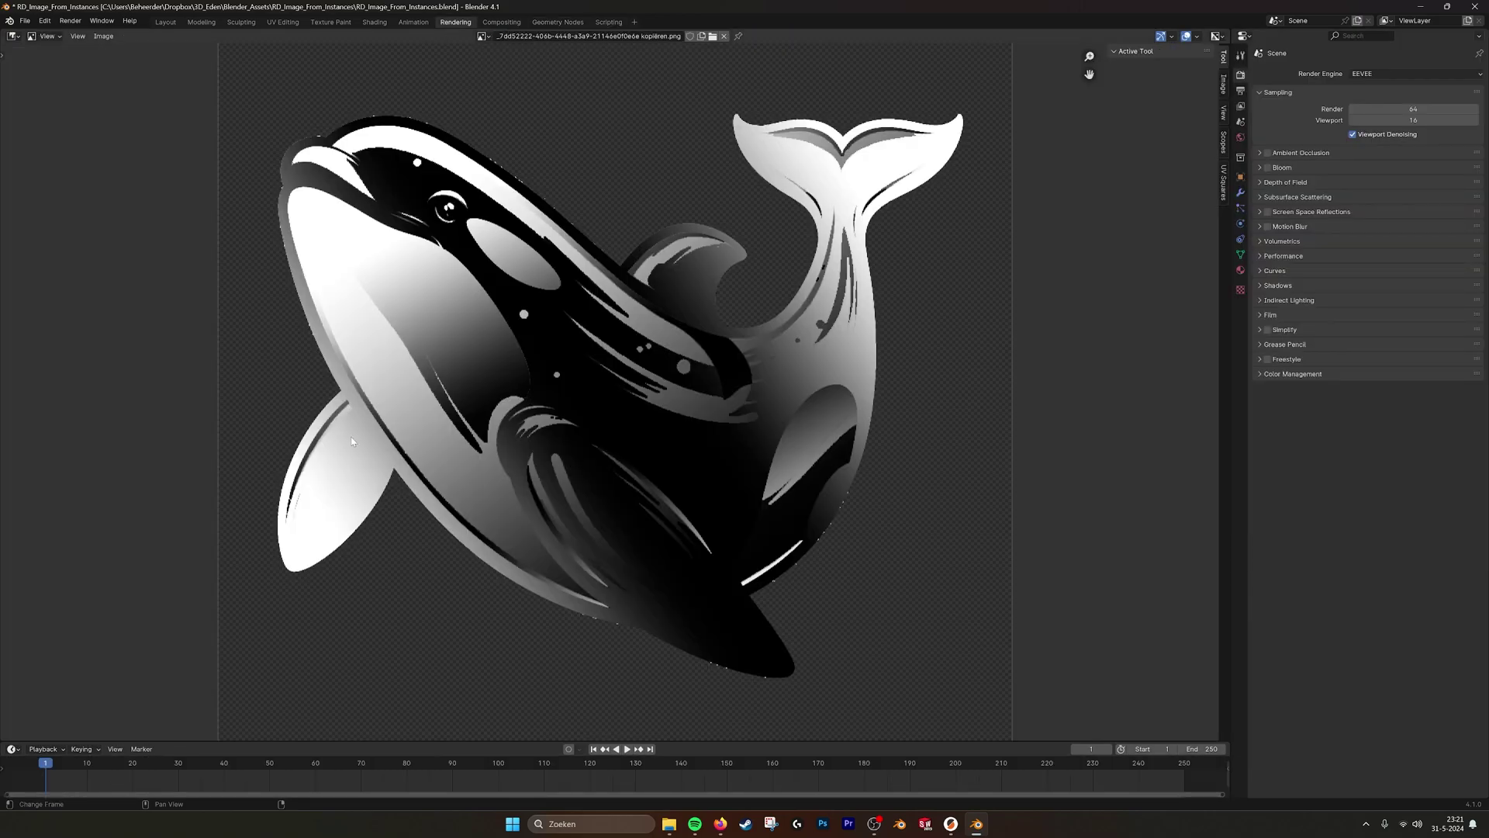
left_click(557, 22)
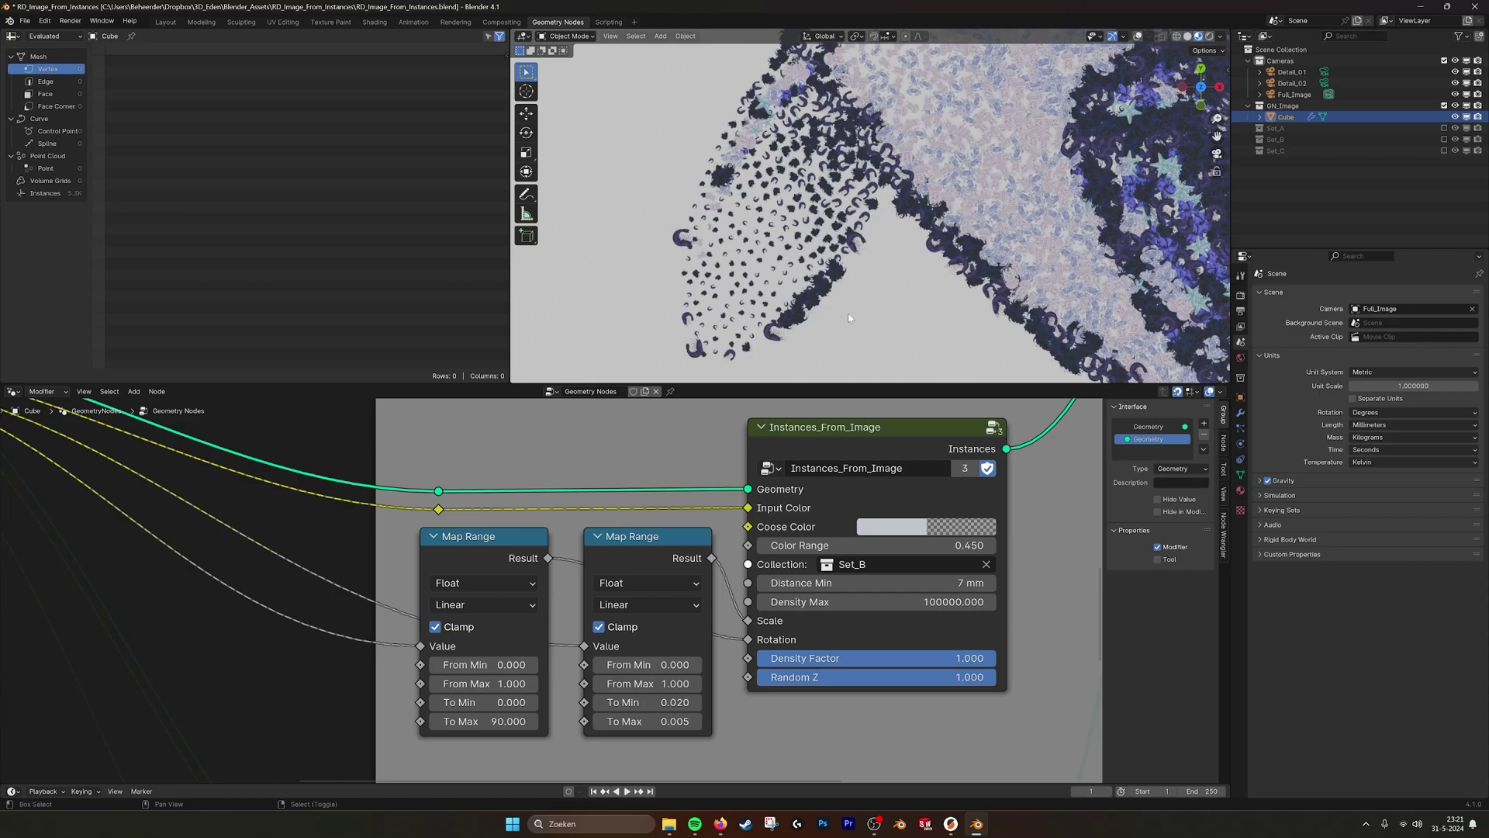
middle_click_drag(848, 313, 817, 306, "shift")
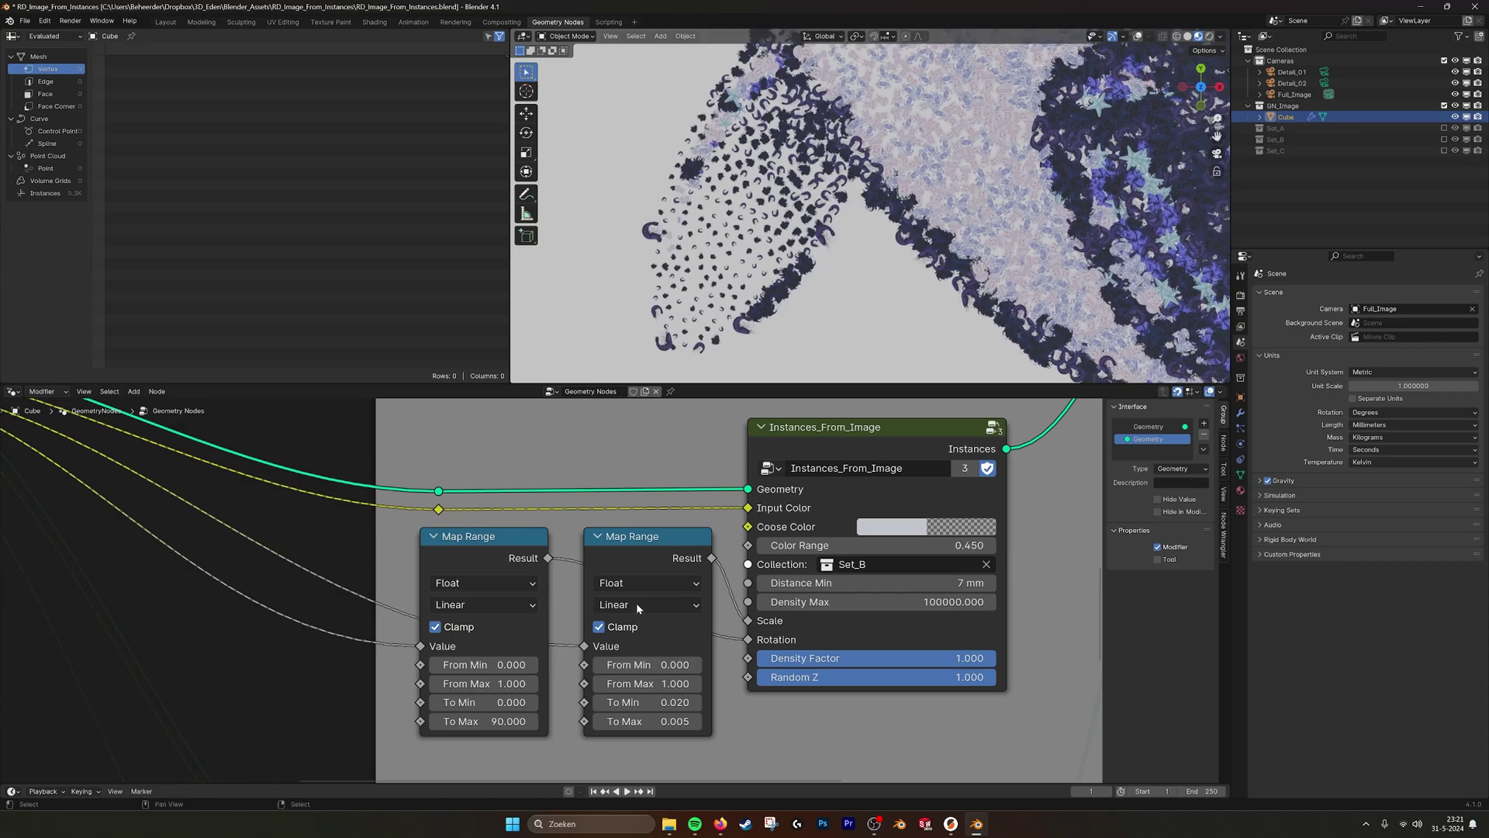
- Examine how the Map Range nodes feed the Set_B node's Scale and Rotation, and go back to the Set_A nodes
left_click(515, 557)
middle_click_drag(614, 616, 638, 601)
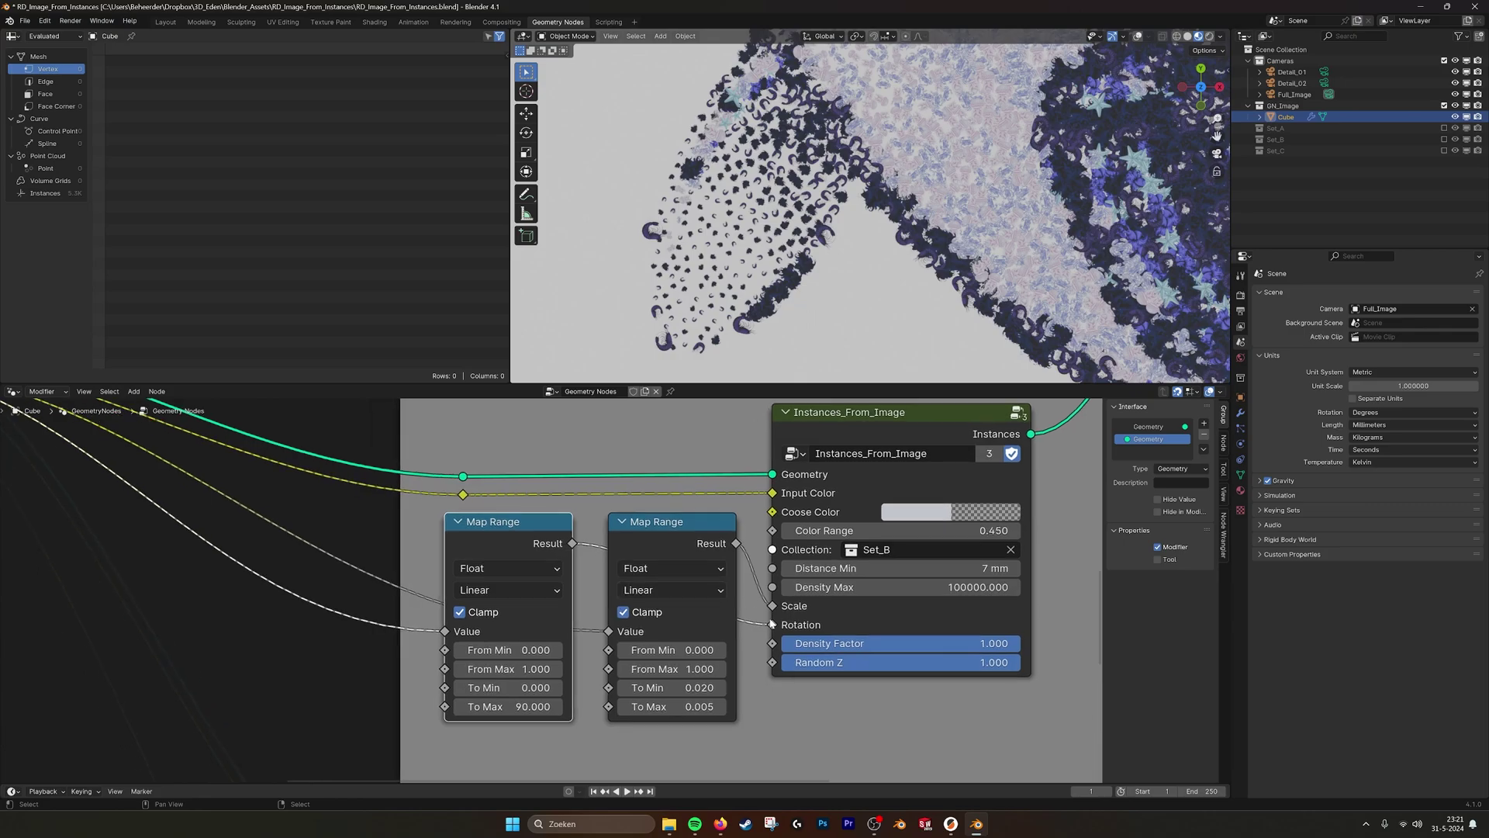
middle_click_drag(771, 622, 759, 620)
scroll(695, 548, "down", 4)
middle_click_drag(716, 428, 737, 693)
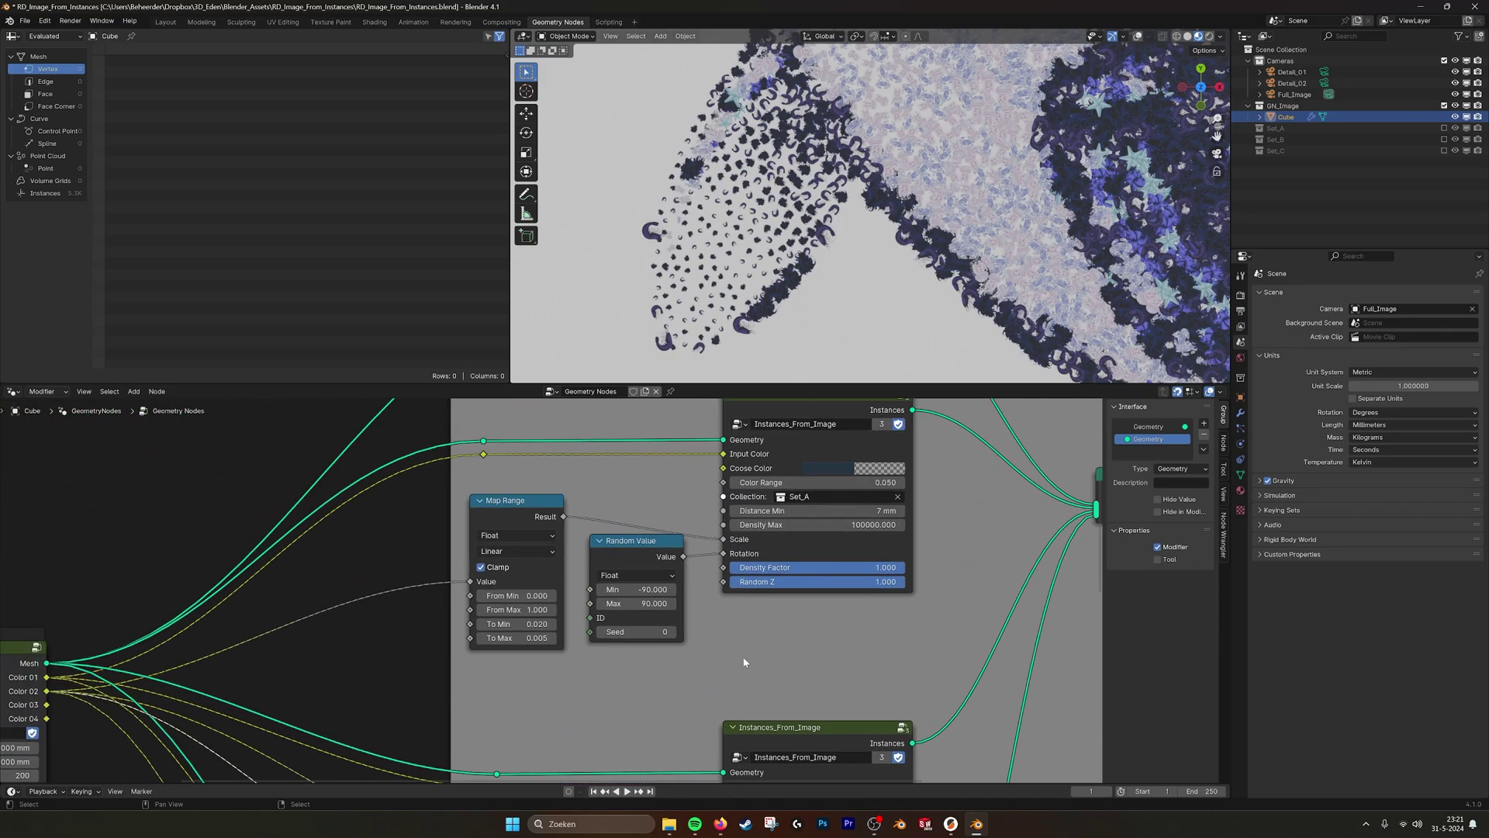
- Try a different To Max and a To Min of 0.030 on the Set_A Map Range node, and undo both changes
scroll(608, 646, "up", 3)
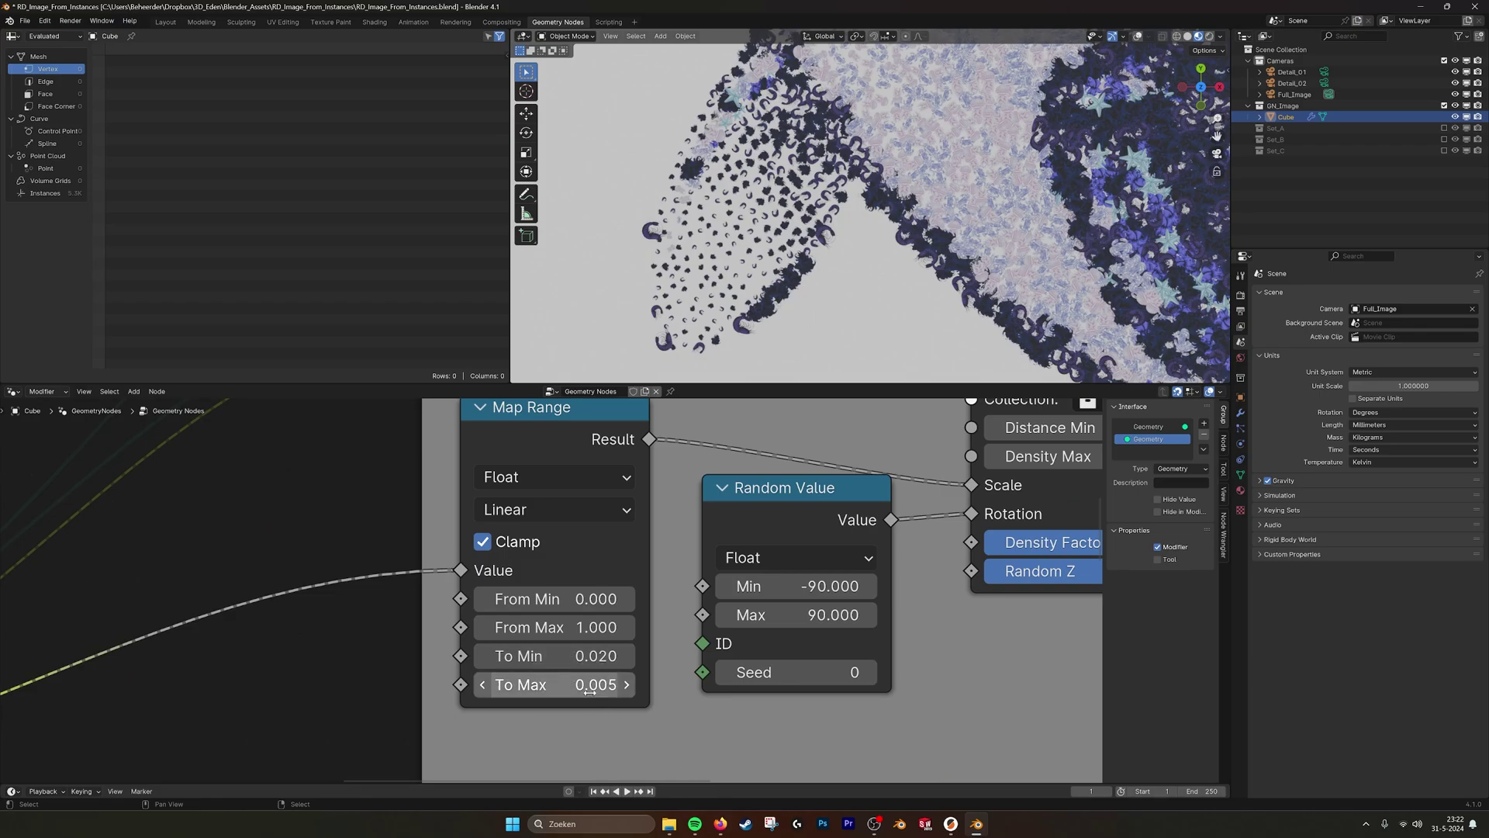
mouse_move(594, 685)
left_mouse_down("shift")
mouse_move(620, 684)
mouse_move(561, 684)
mouse_move(574, 684)
left_mouse_up("shift")
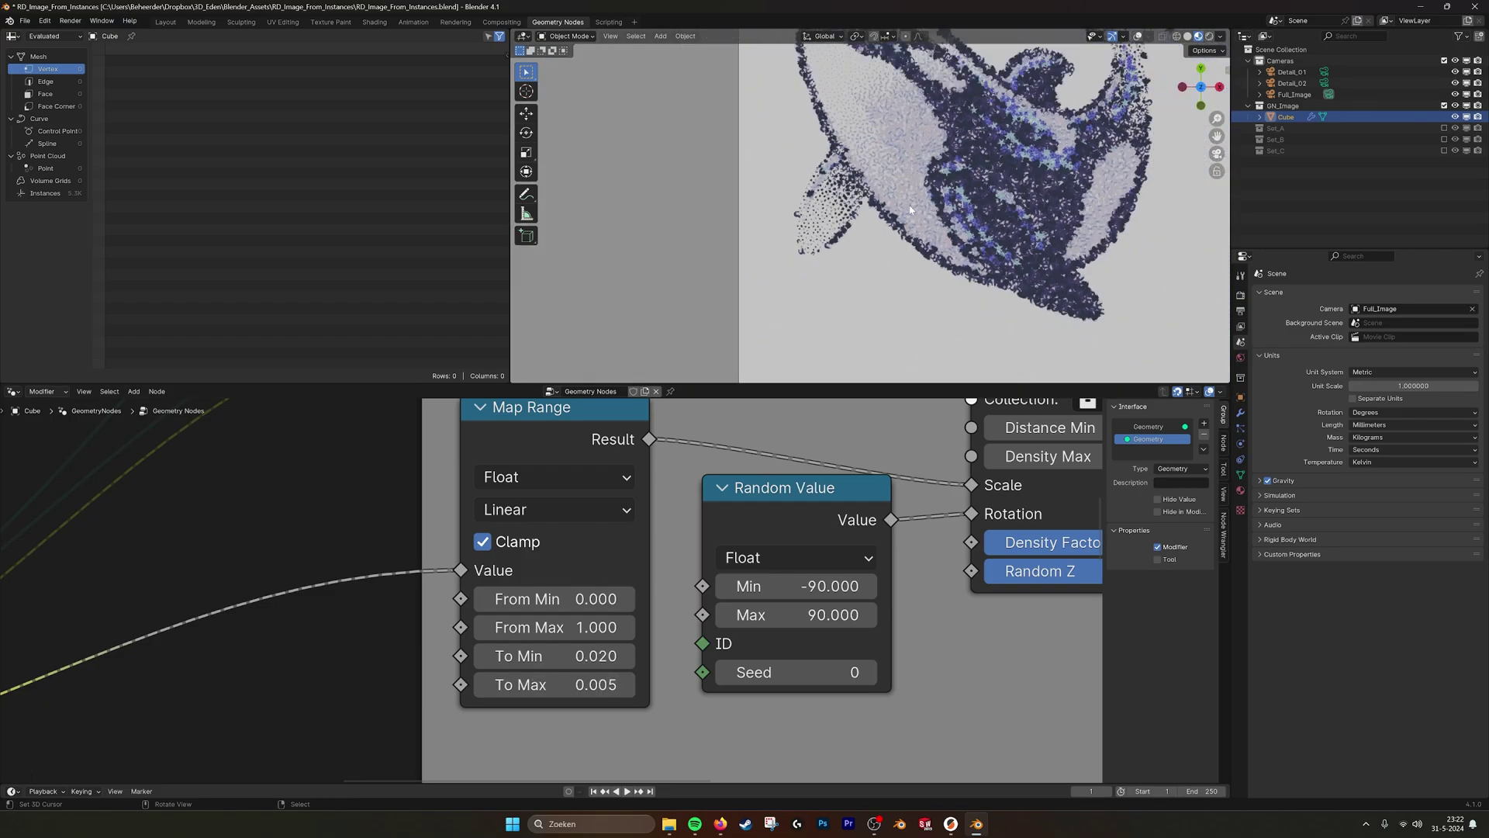
middle_click_drag(913, 255, 895, 271, "shift")
mouse_move(574, 656)
left_mouse_down("shift")
mouse_move(604, 656)
mouse_move(570, 656)
mouse_move(587, 656)
left_mouse_up("shift")
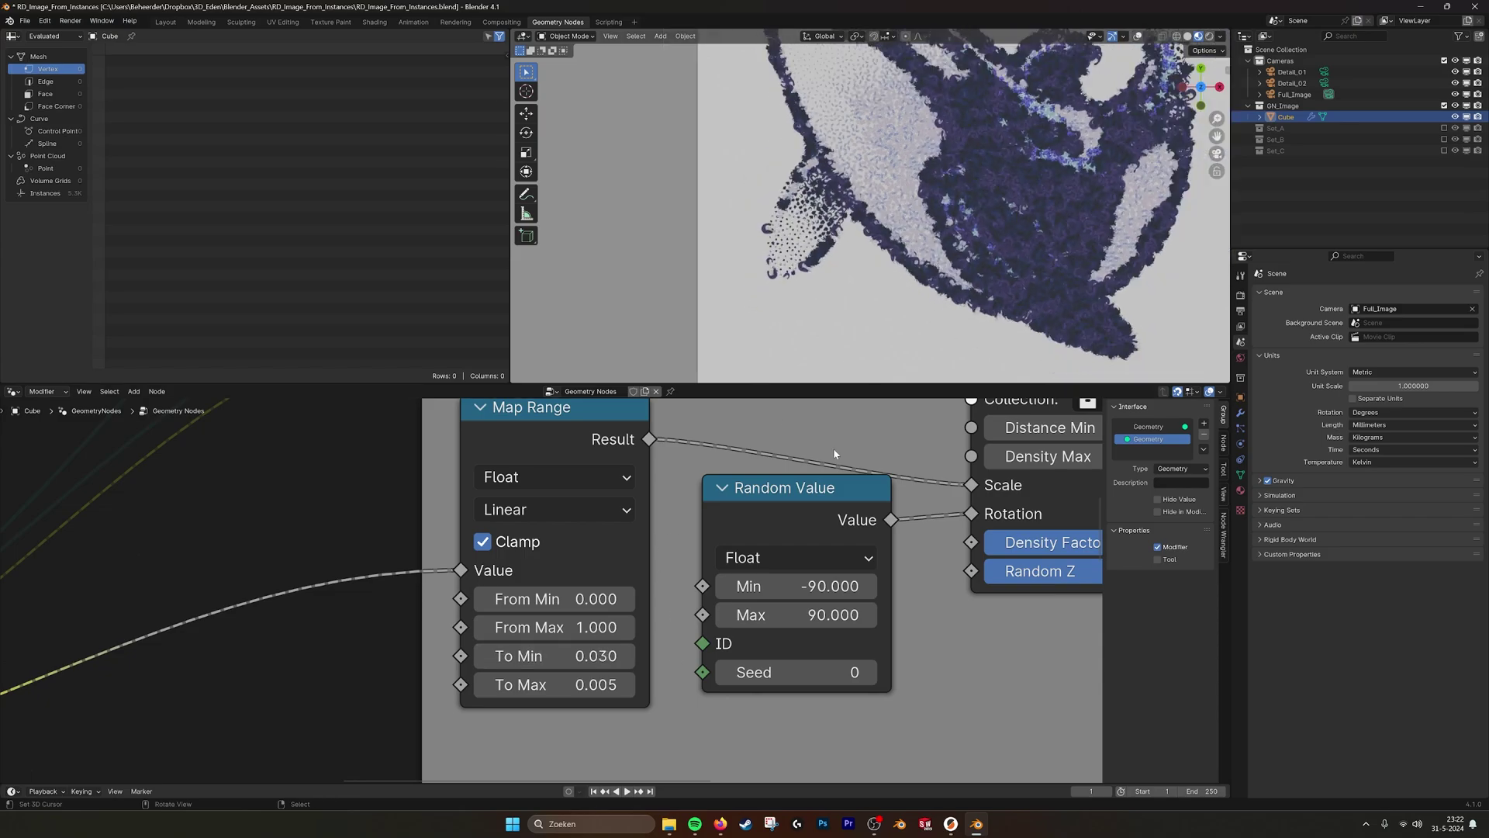
middle_click_drag(630, 555, 625, 574)
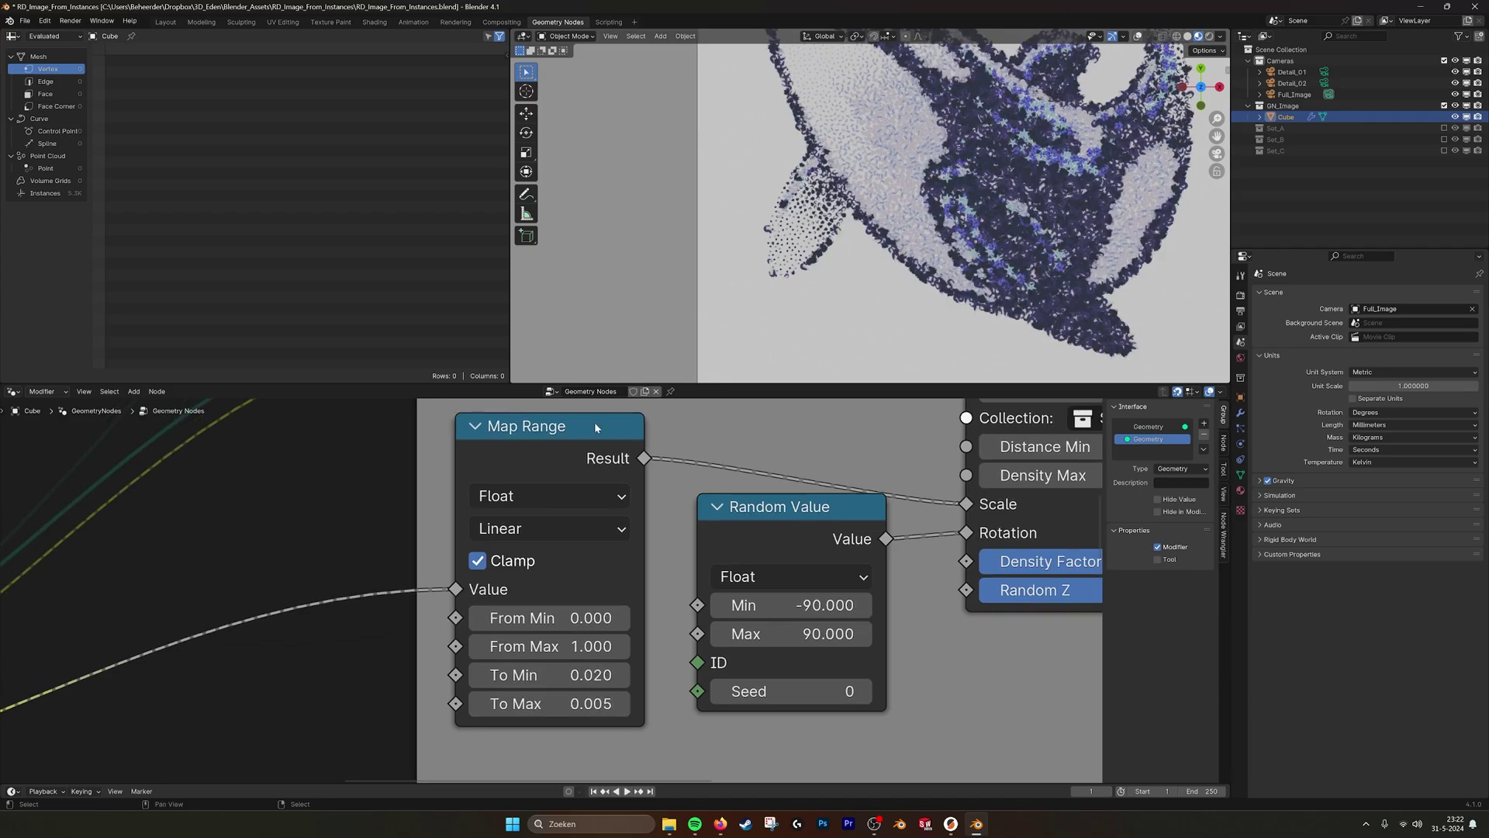
- Add a reroute on the link into the Set_A Map Range's Value, and connect it directly to the Set_A node's Scale
middle_click_drag(555, 485, 561, 476)
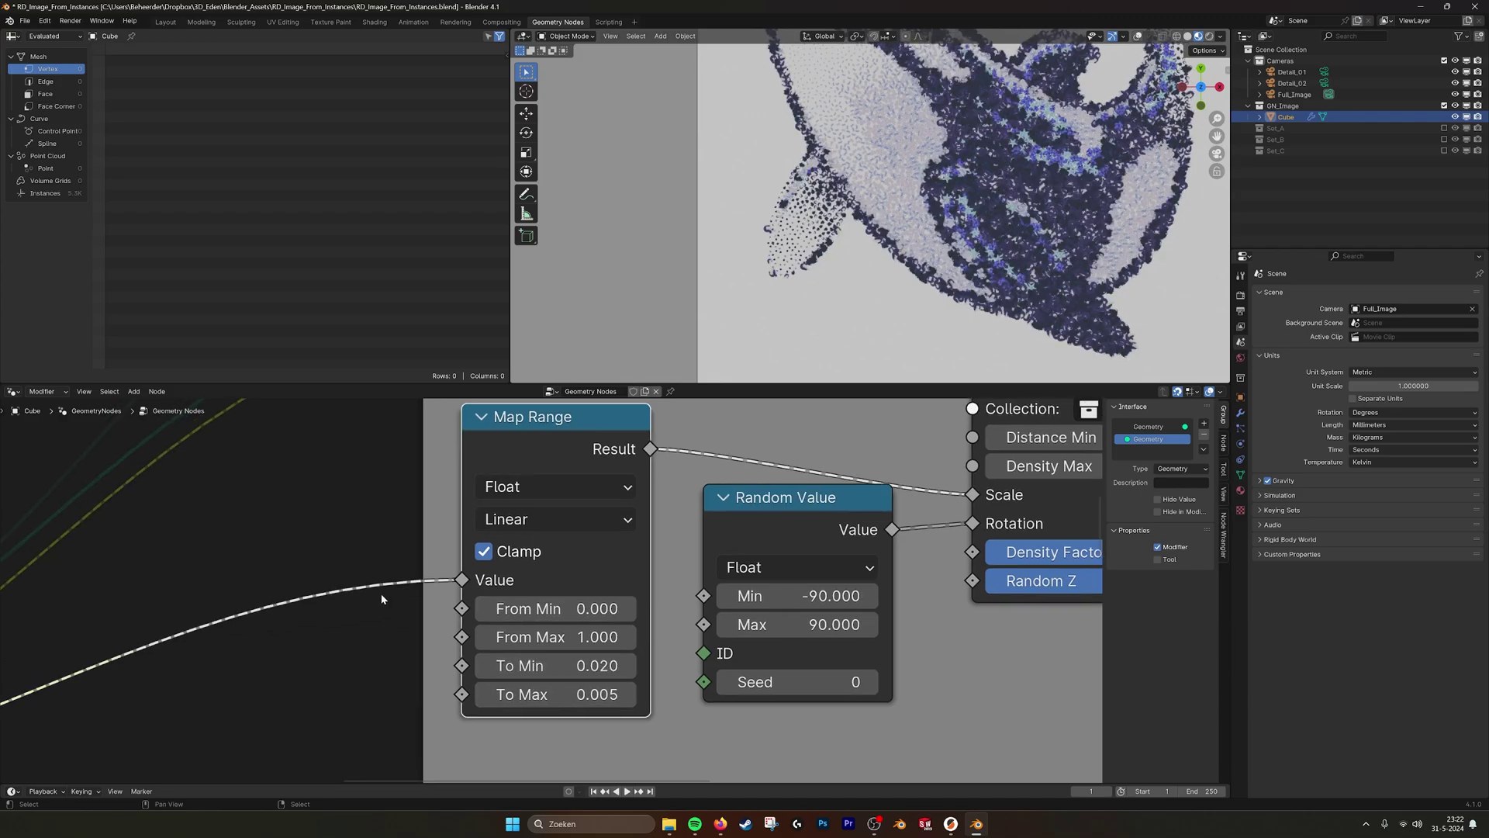
right_click_drag(381, 599, 334, 583, "shift")
left_click_drag(339, 591, 971, 494)
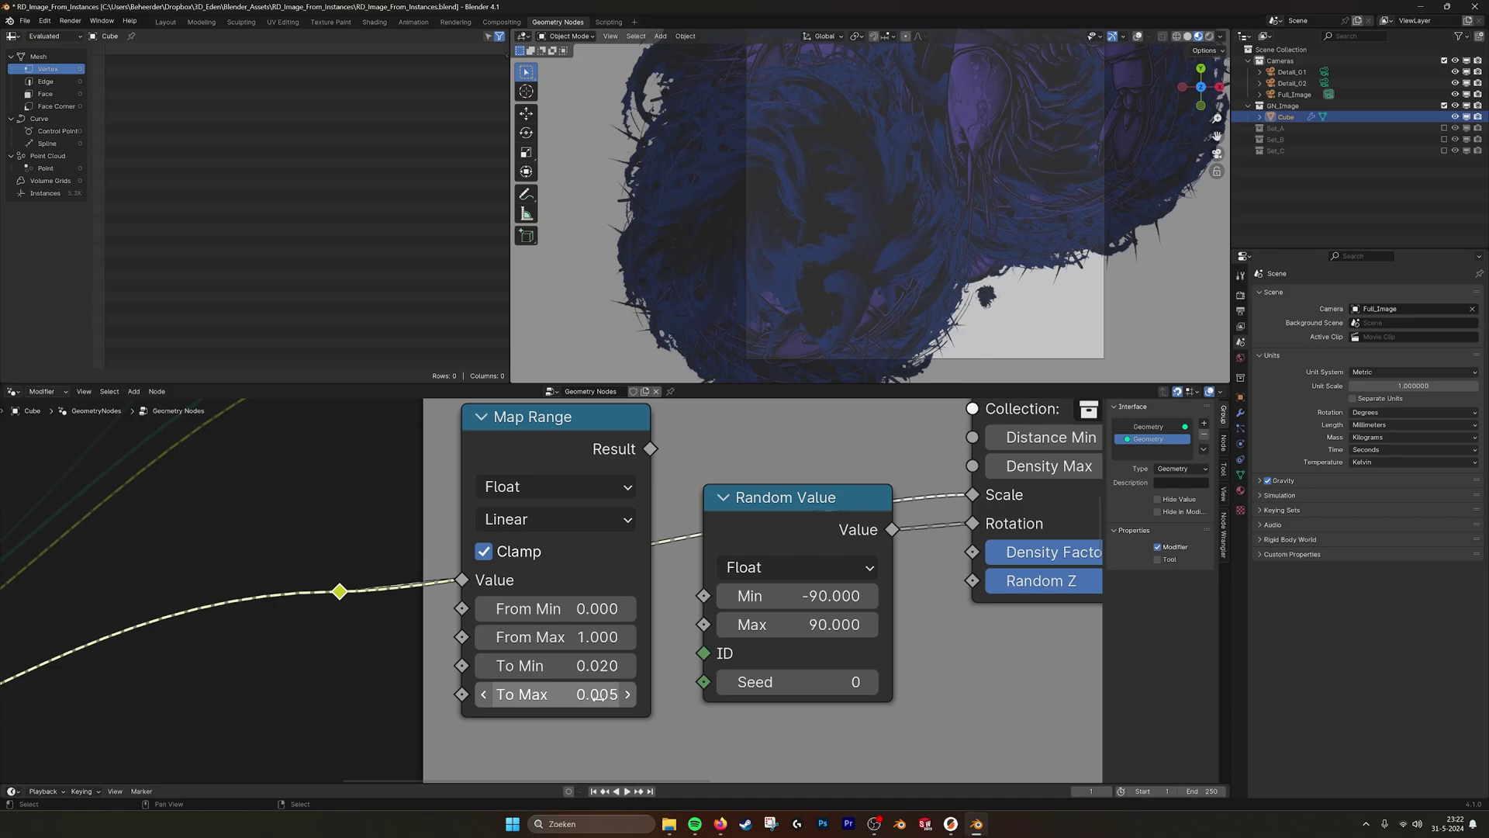
- Relink the Map Range node's Result to the Set_A node's Scale, and inspect the instances around the side fin
left_click_drag(650, 449, 972, 494)
scroll(770, 230, "up", 5)
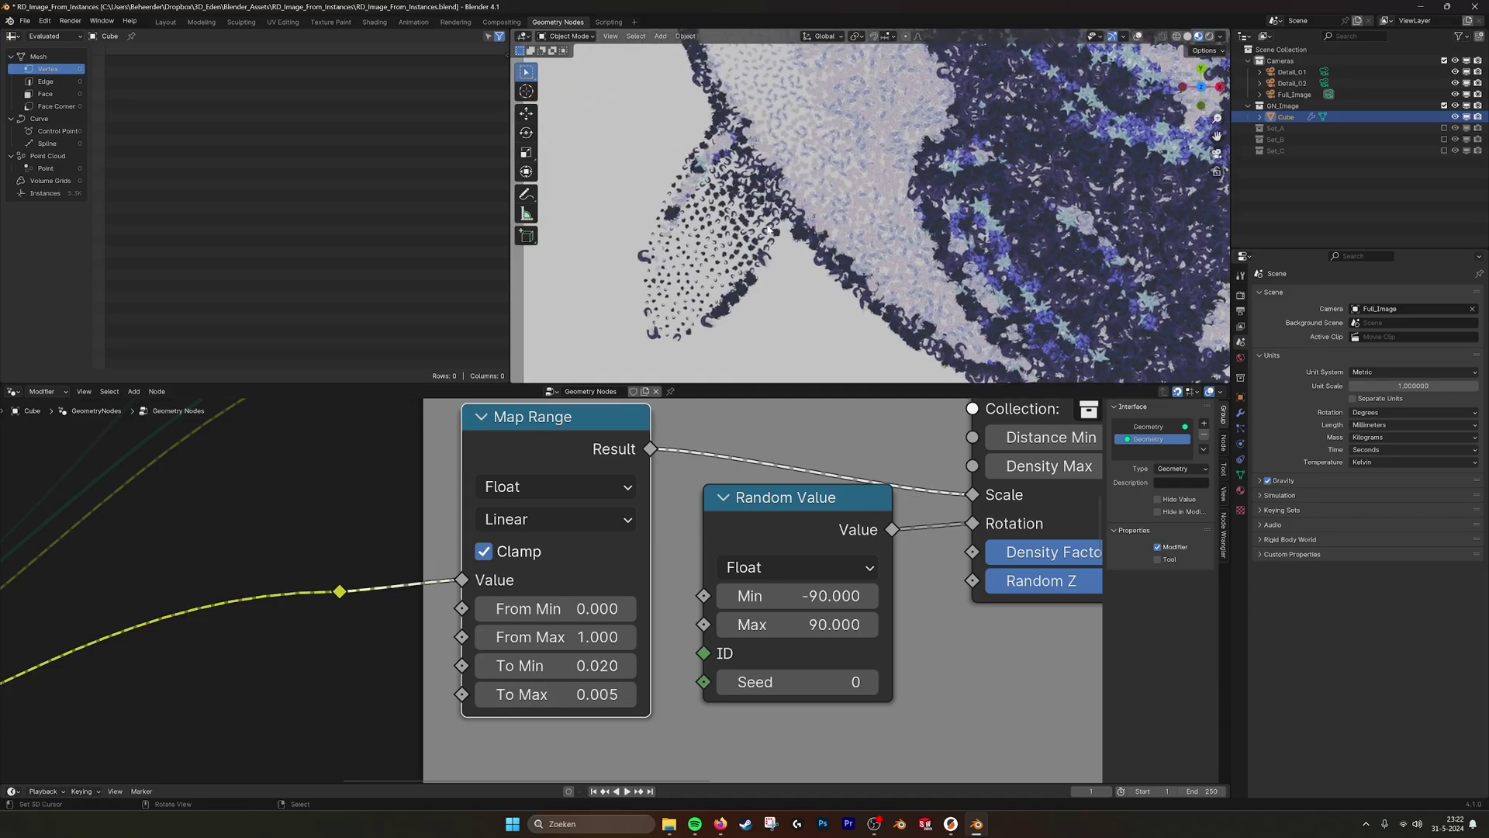
middle_click_drag(947, 511, 843, 532)
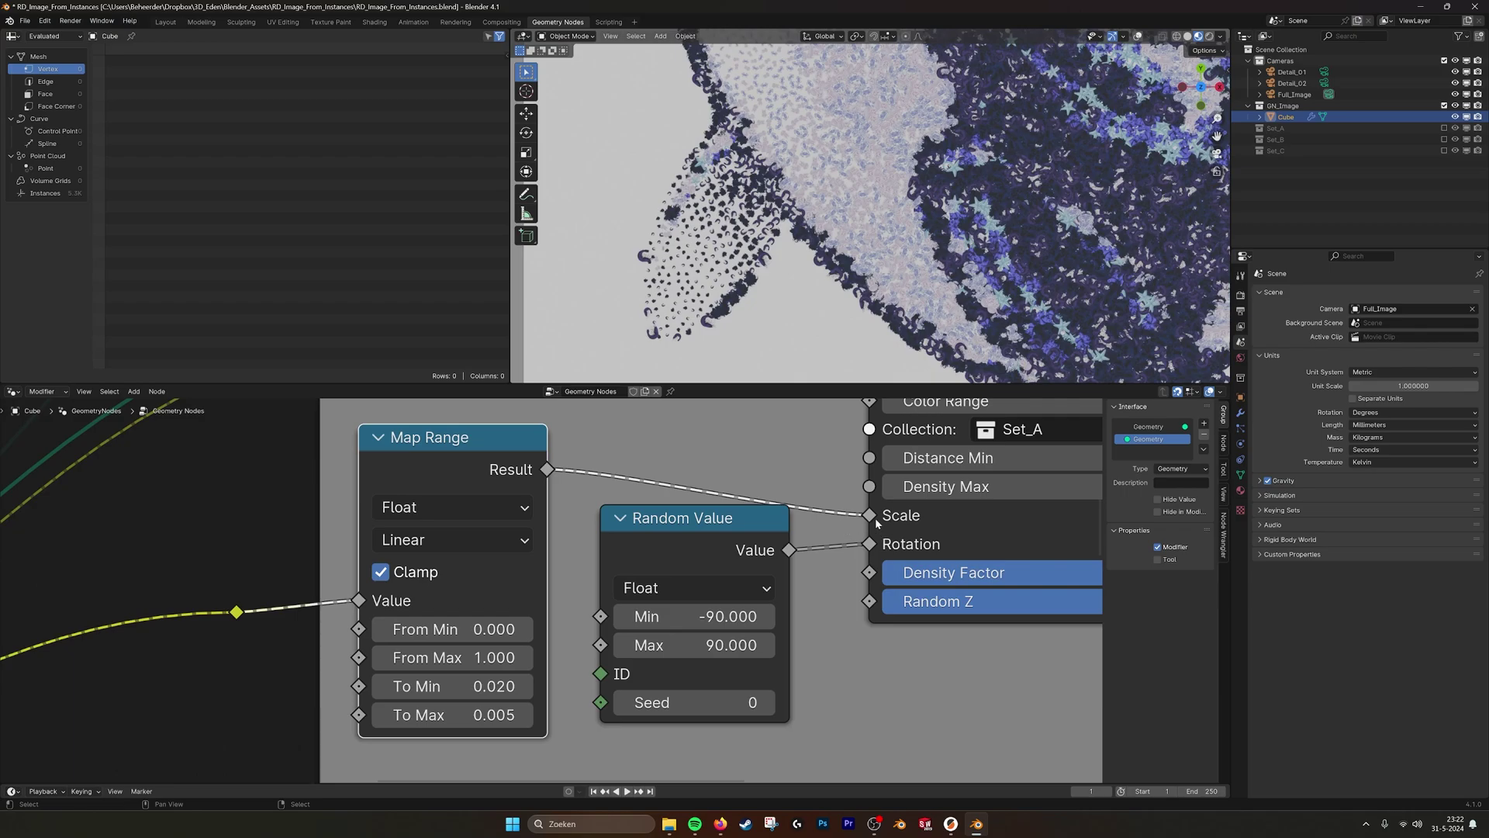
- Disconnect the Map Range from the Set_B node's Scale, try a Scale of 0.715, and undo that value
middle_click_drag(823, 620, 804, 525)
scroll(812, 527, "down", 1)
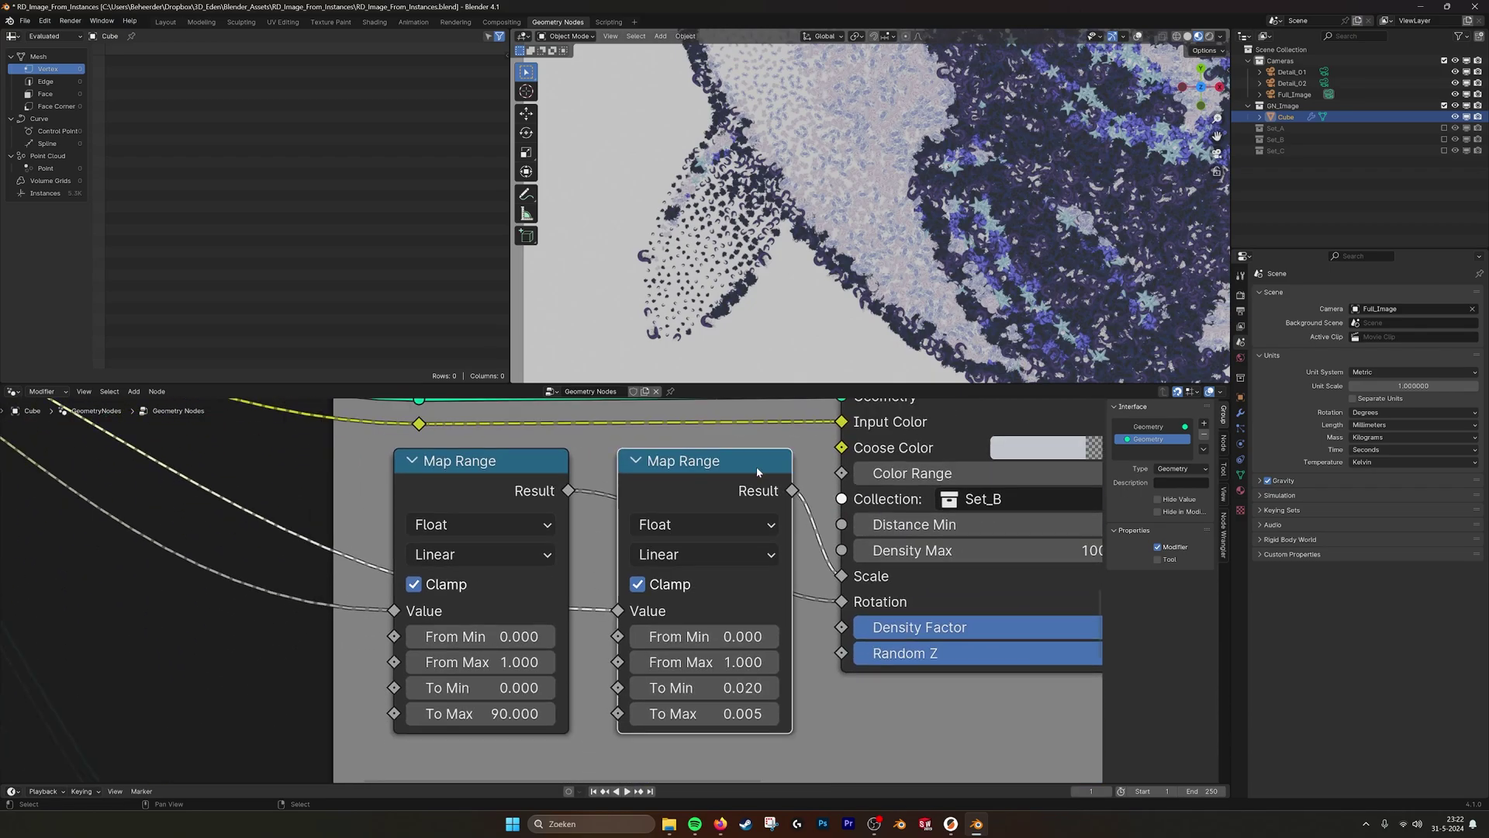
scroll(836, 495, "down", 3)
middle_click_drag(679, 555, 760, 552)
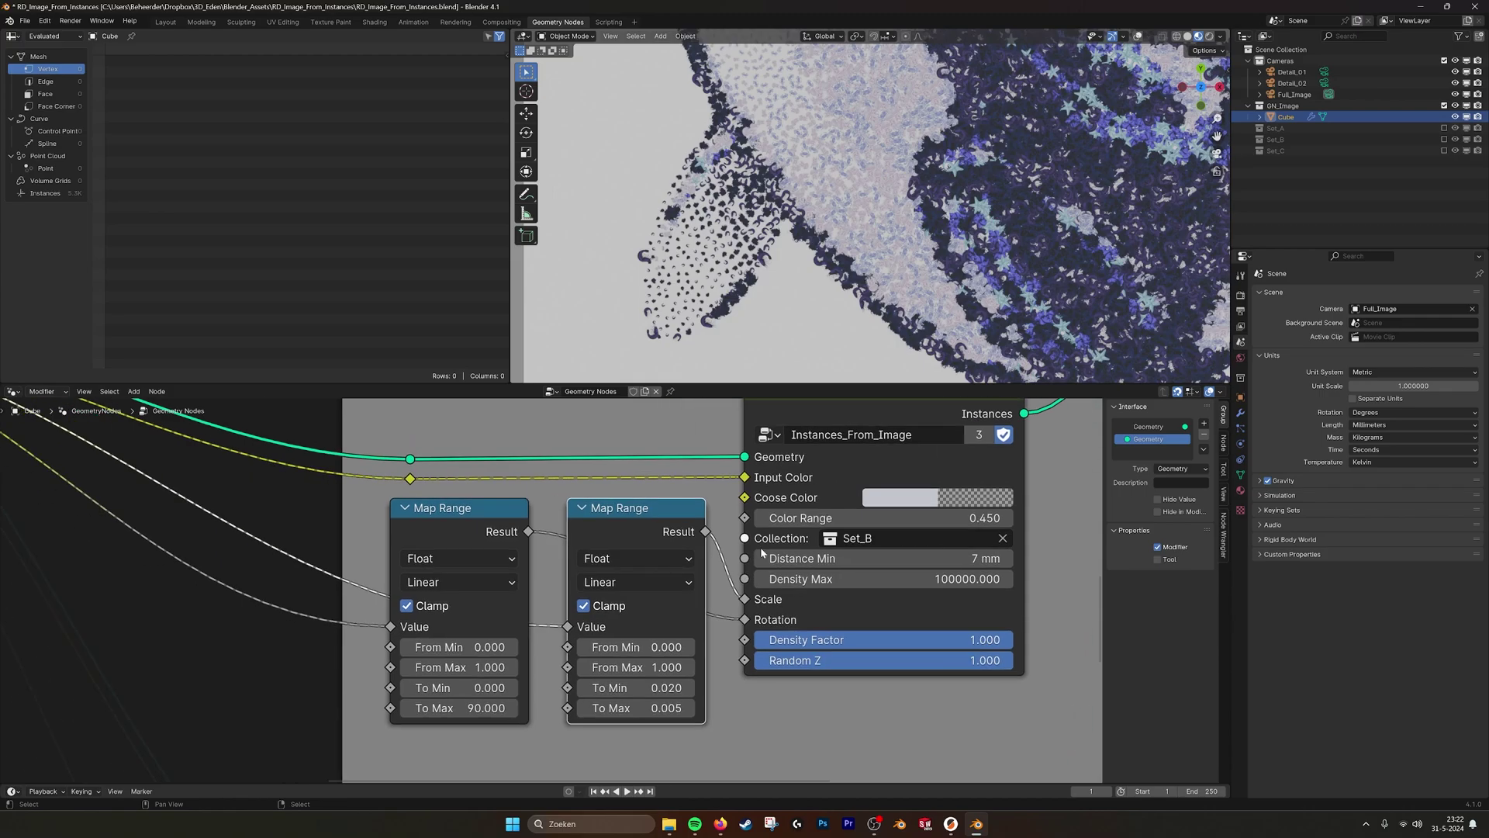
scroll(761, 552, "up", 2)
left_click_drag(776, 601, 920, 603)
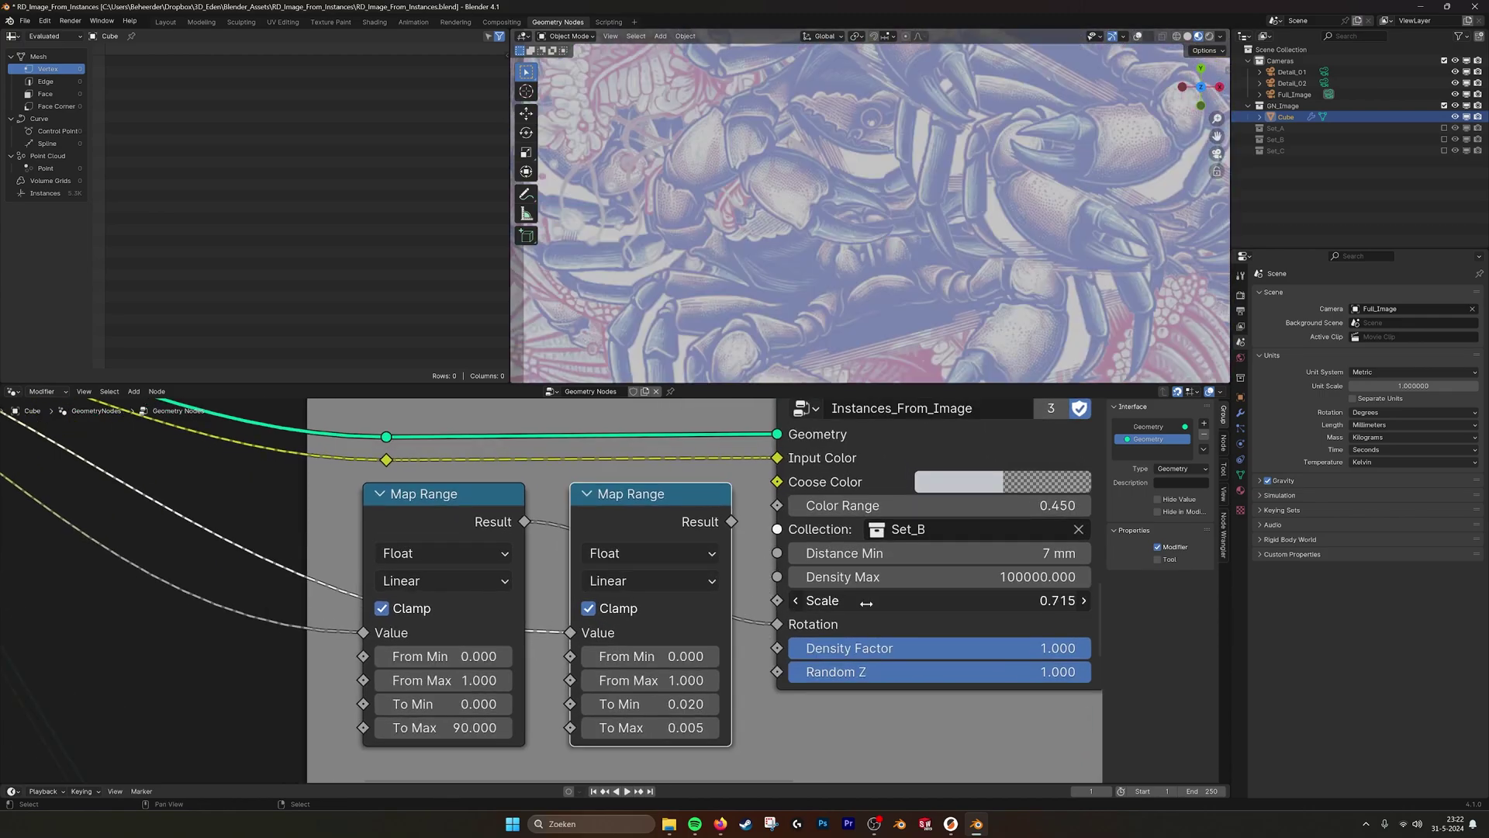
key("ctrl+z")
scroll(886, 135, "down", 4)
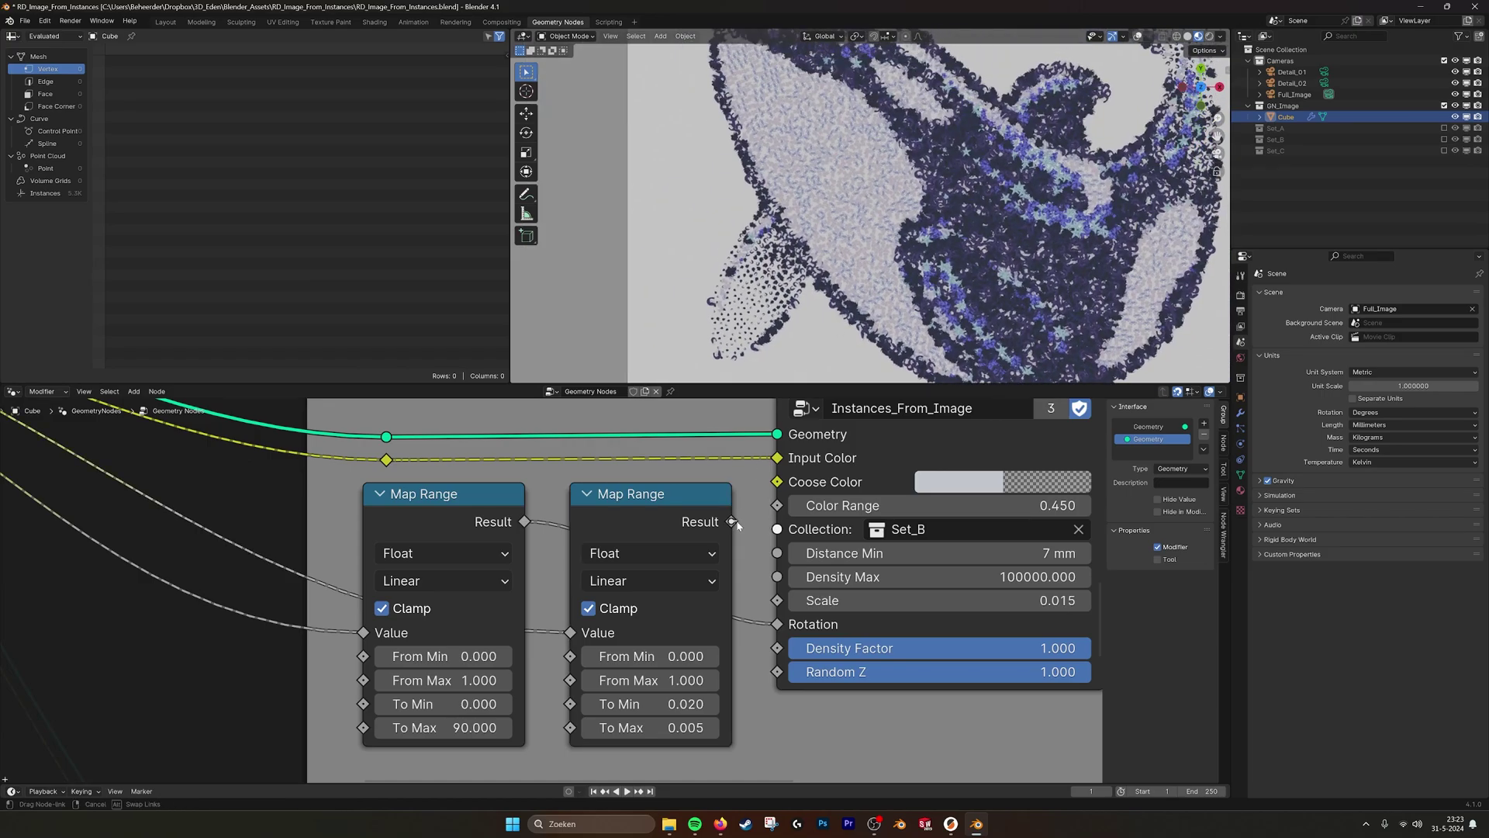
- Relink the Result of the Map Range with To Min 0.020 to the Set_B node's Scale, and inspect the belly
left_click_drag(732, 521, 776, 600)
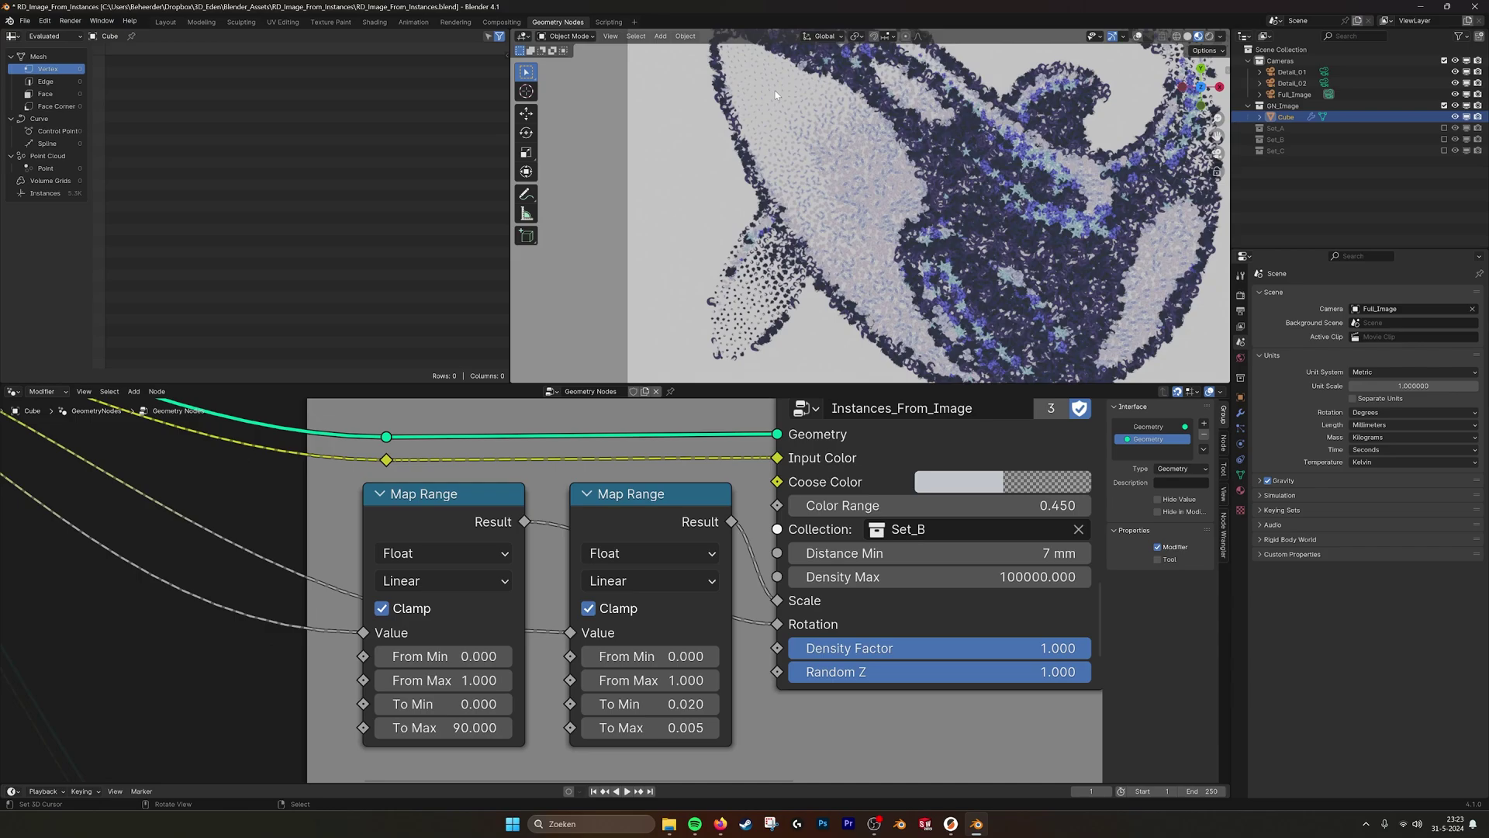
scroll(838, 210, "up", 2)
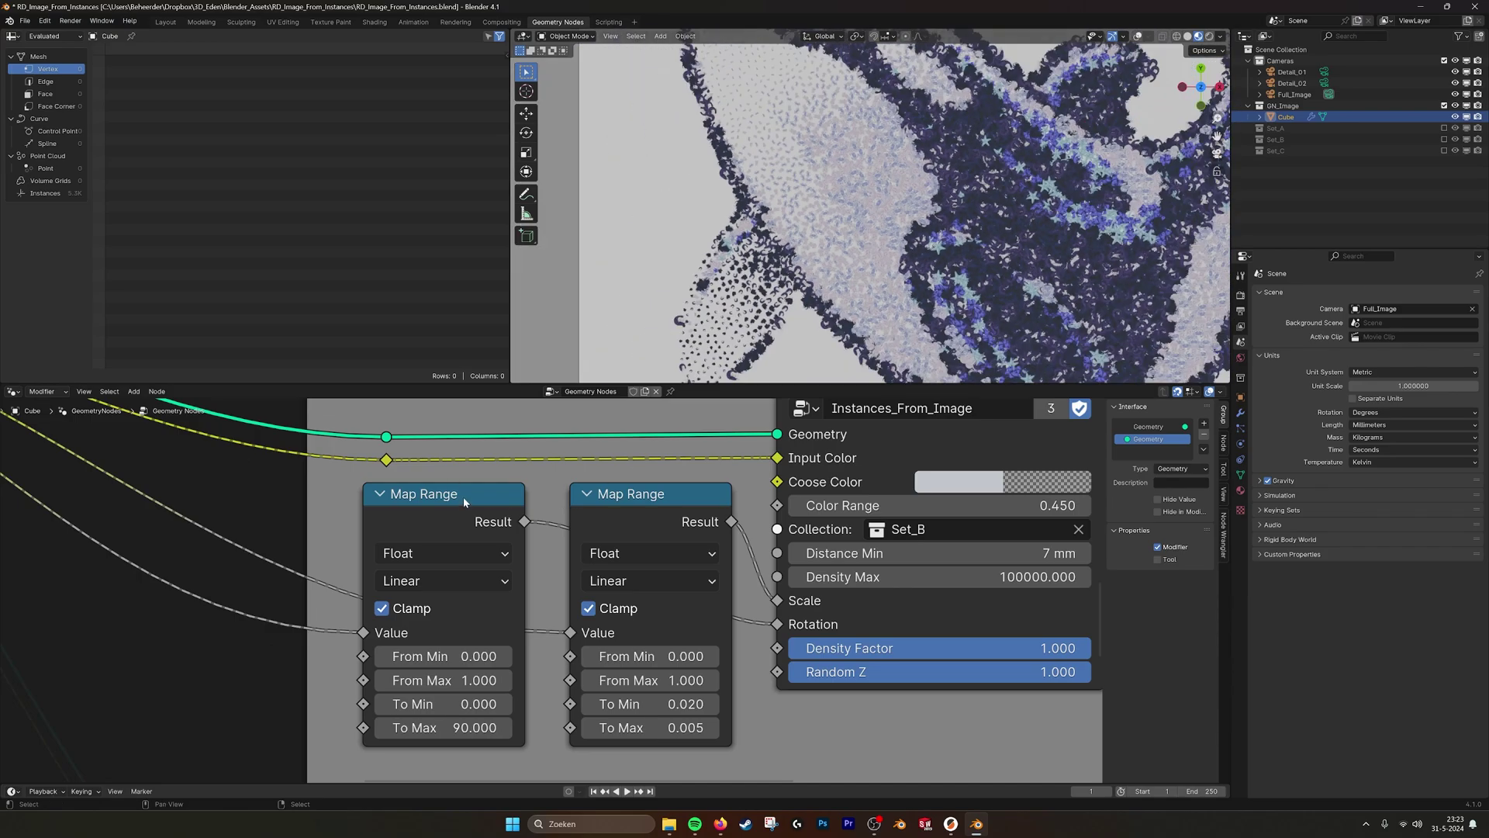
- Disconnect the Map Range with To Max 90 from the Set_B node's Rotation, and inspect the belly instances up close
left_click(464, 500)
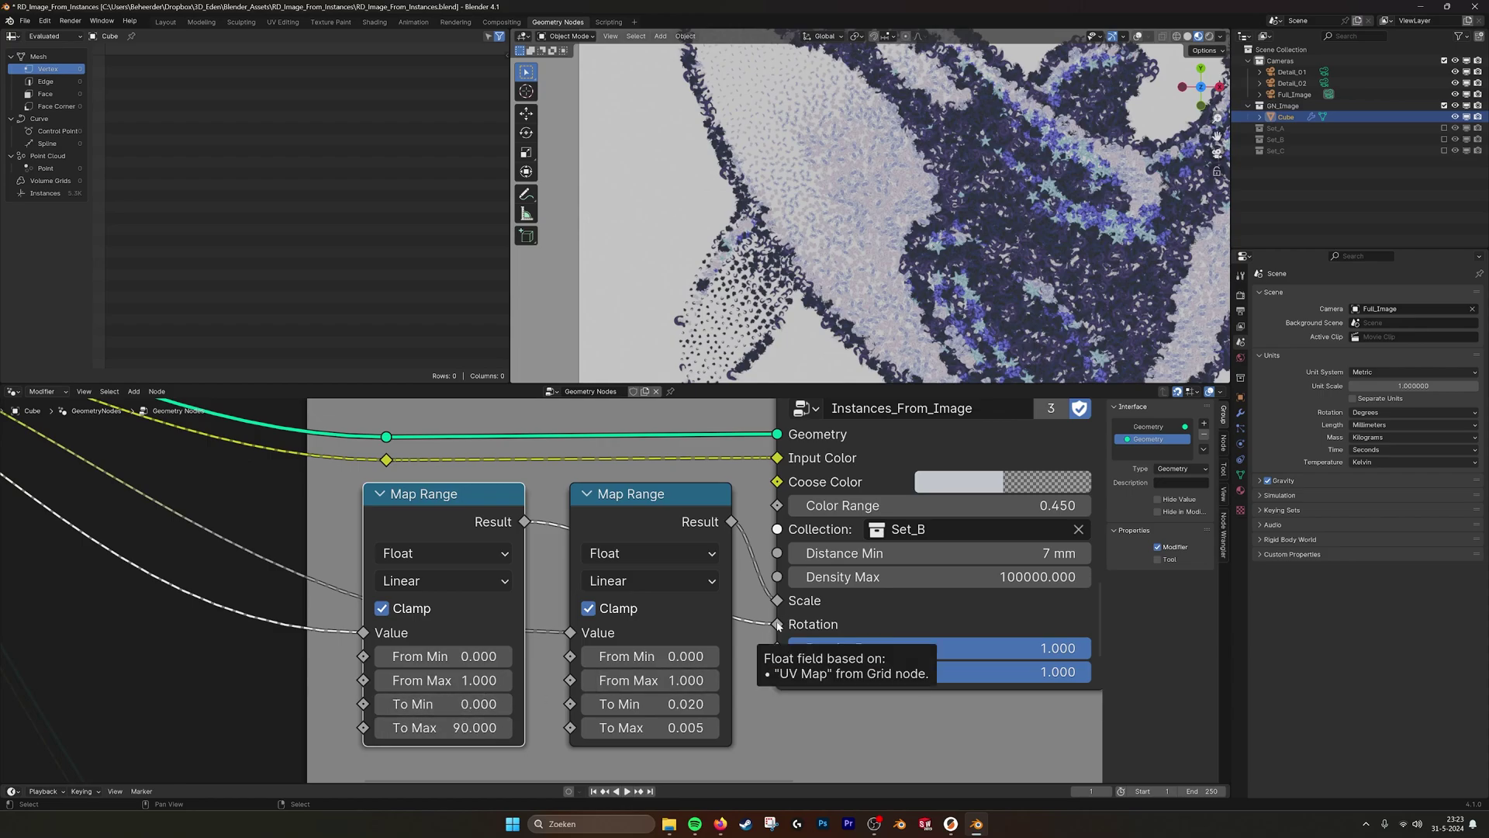
left_click_drag(778, 625, 756, 621)
scroll(832, 264, "up", 5)
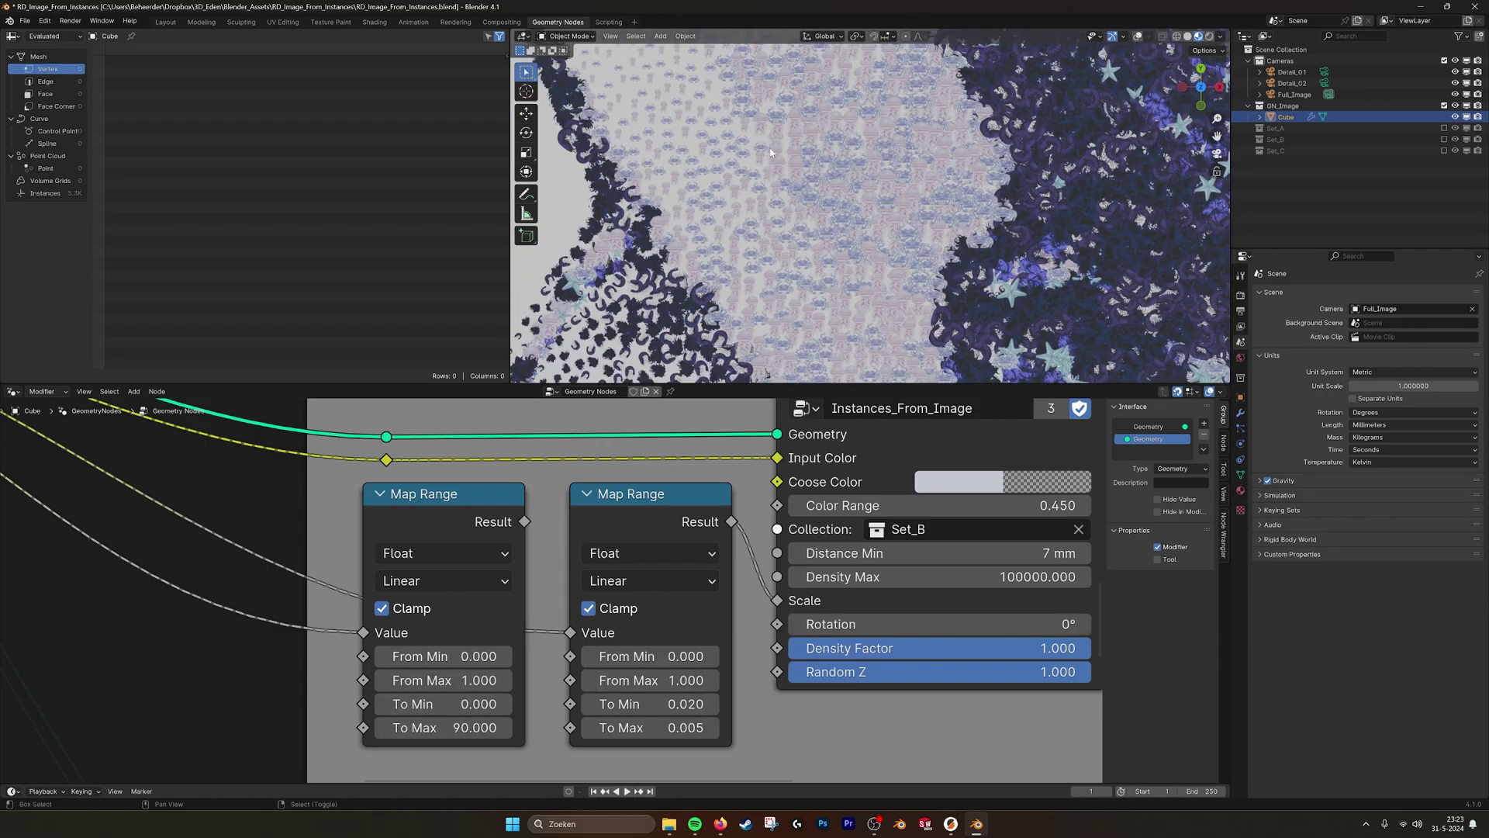
- Relink the Result of the Map Range with To Max 90 to the Set_B node's Rotation, and inspect the belly instances
left_click_drag(525, 521, 777, 624)
middle_click_drag(860, 188, 895, 255, "shift")
scroll(751, 182, "up", 1)
middle_click_drag(751, 182, 717, 115, "shift")
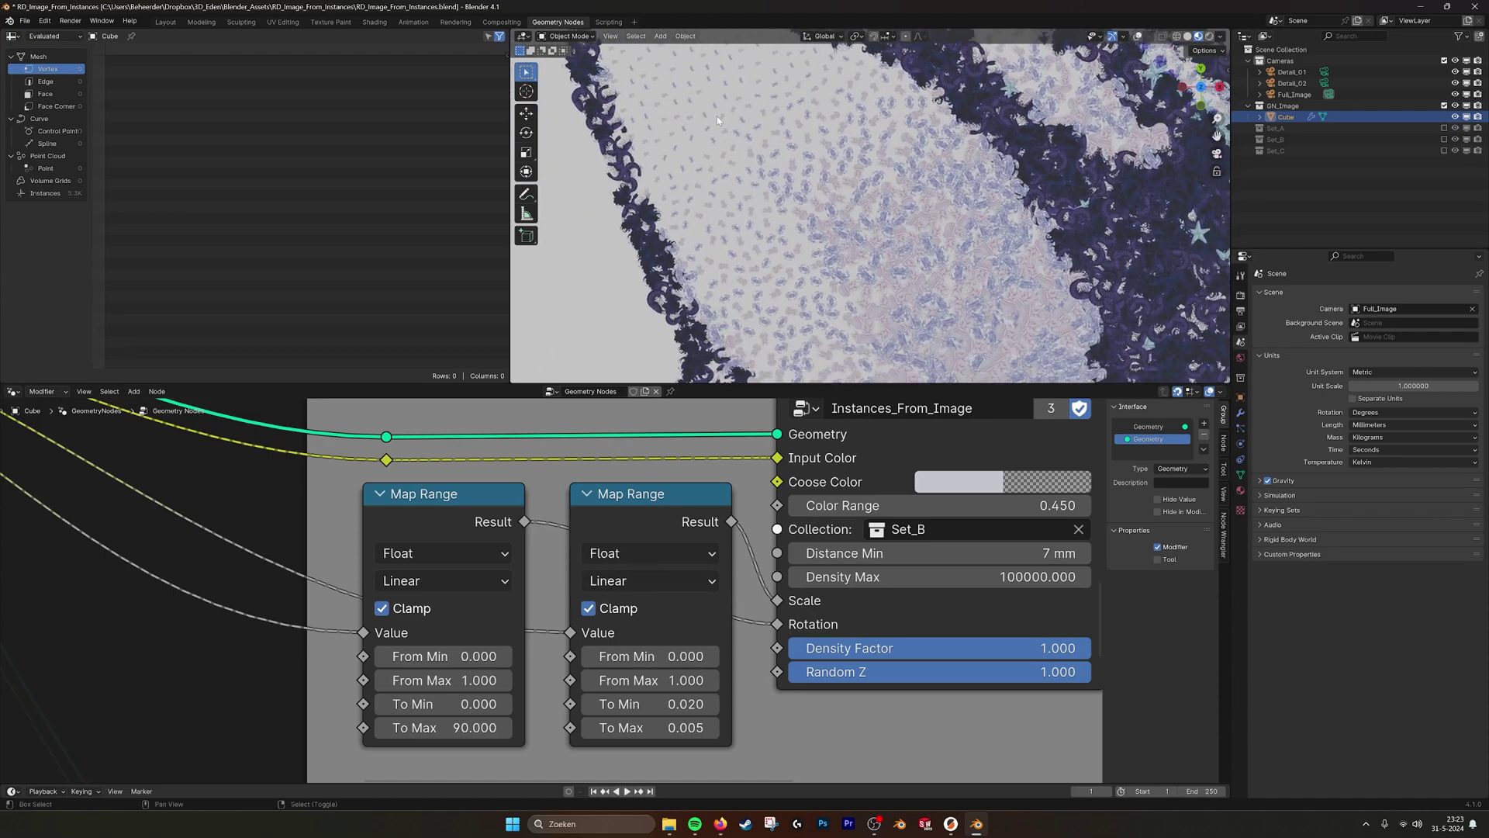
middle_click_drag(906, 286, 869, 199, "shift")
- Try To Max values of 88.980 and 91.870 on the Map Range driving Set_B's Rotation, and set it back to 90
left_click_drag(442, 728, 481, 726, "shift")
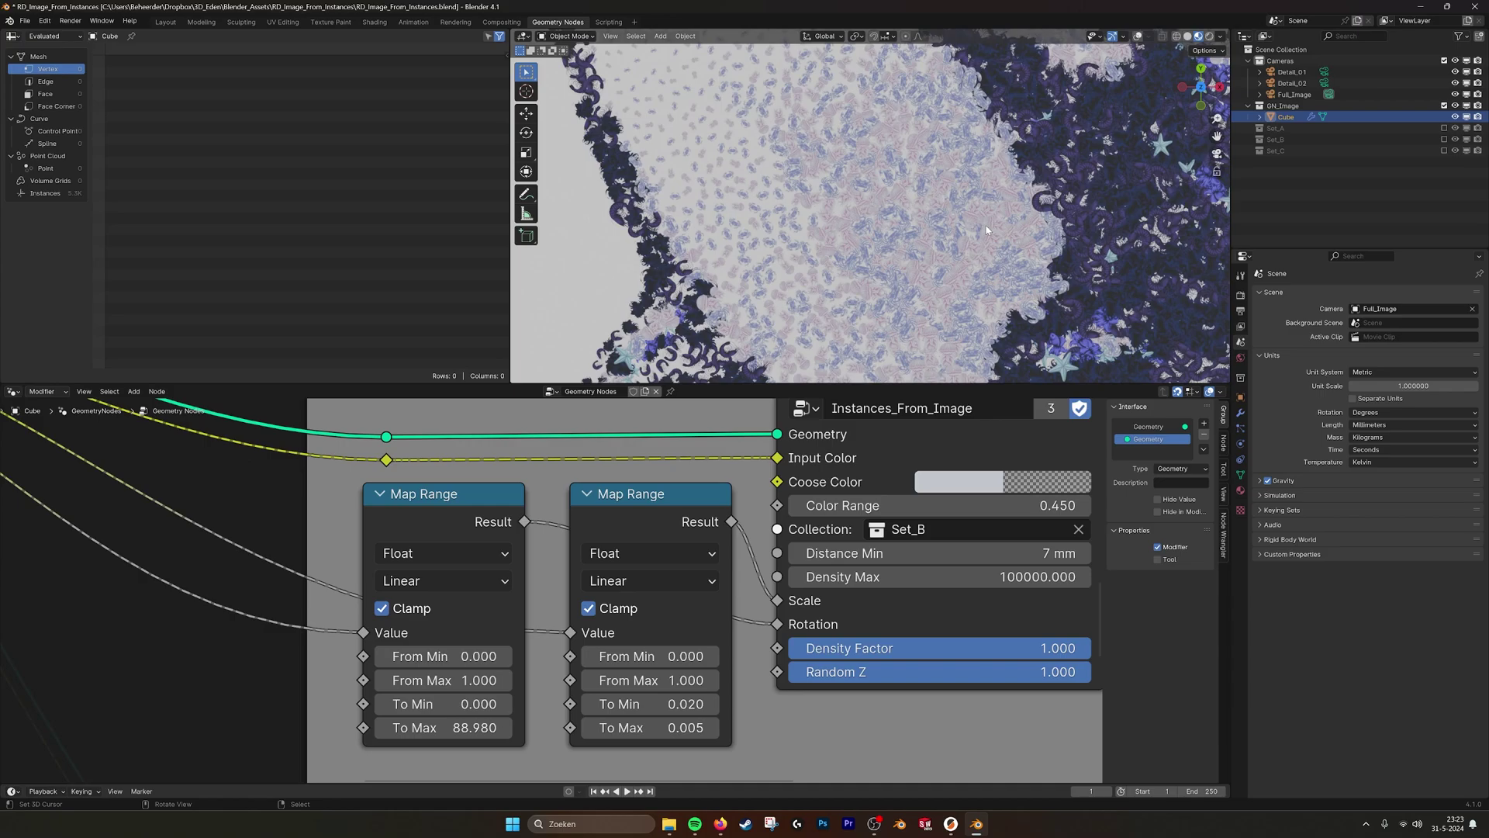
middle_click_drag(988, 260, 867, 273)
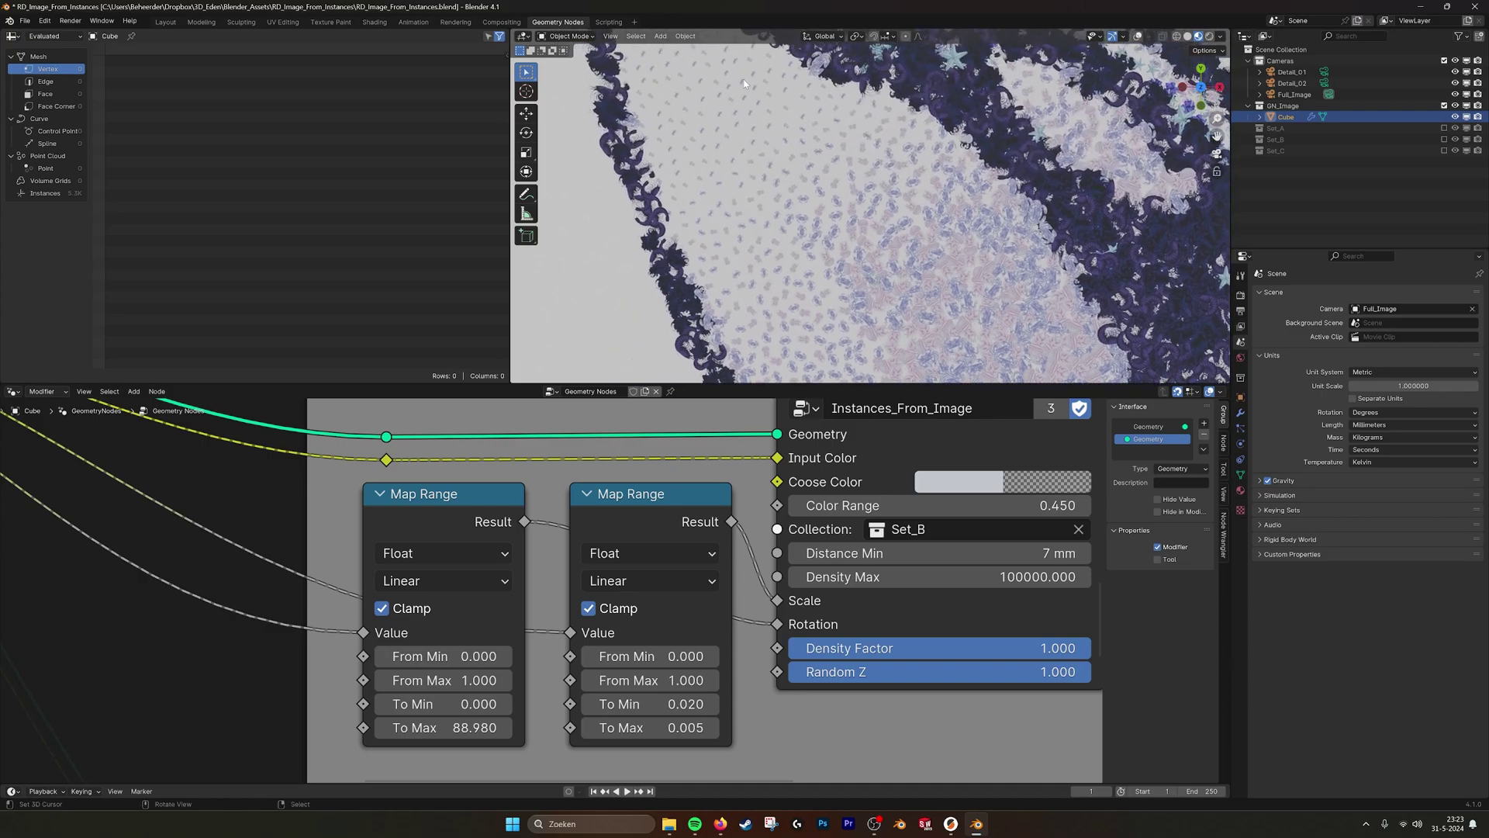
mouse_move(481, 727)
left_mouse_down()
mouse_move(513, 727)
mouse_move(476, 727)
mouse_move(507, 727)
mouse_move(495, 727)
left_mouse_up()
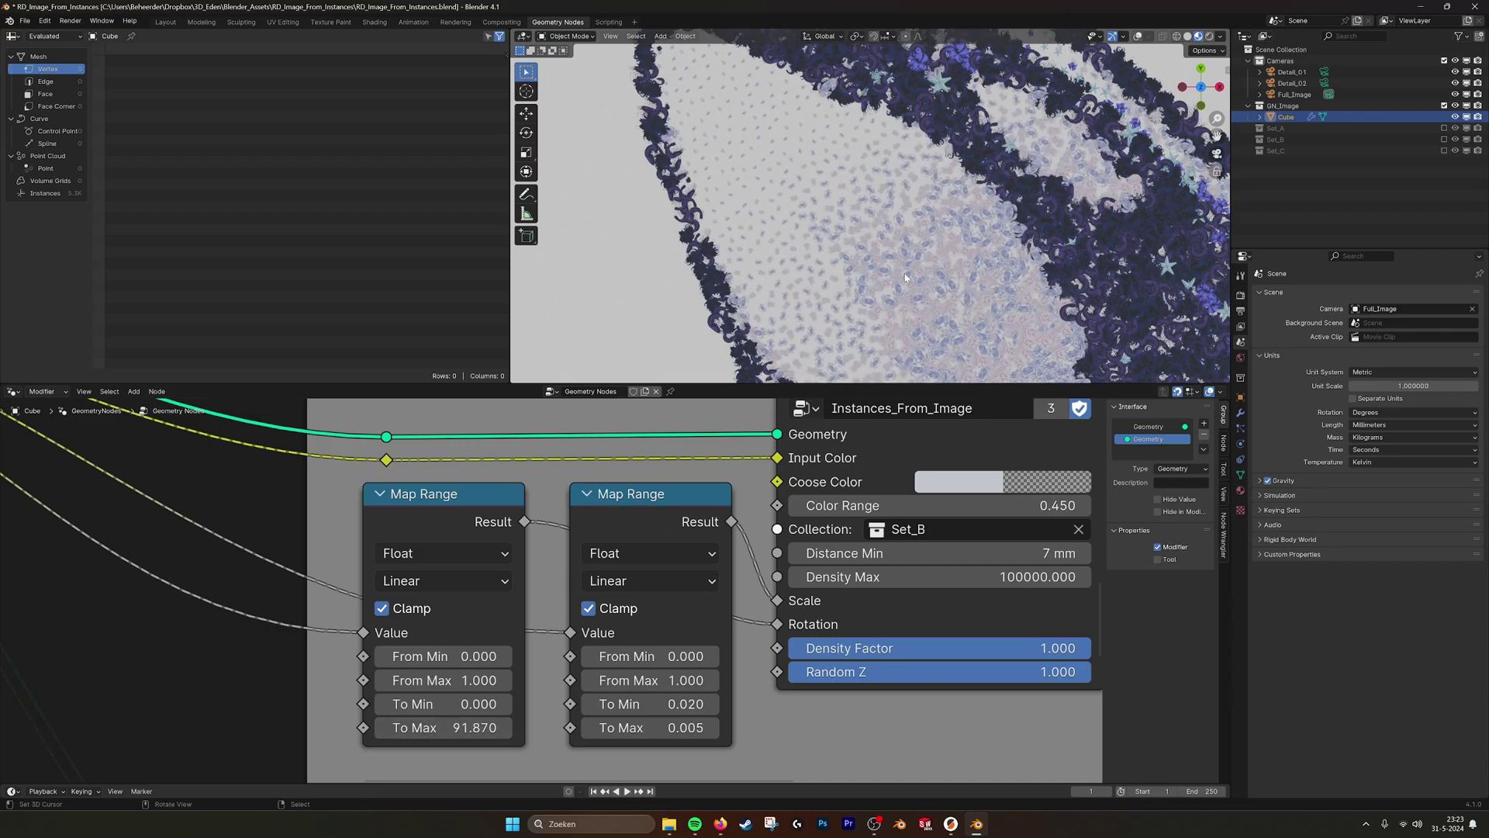
left_click(446, 727)
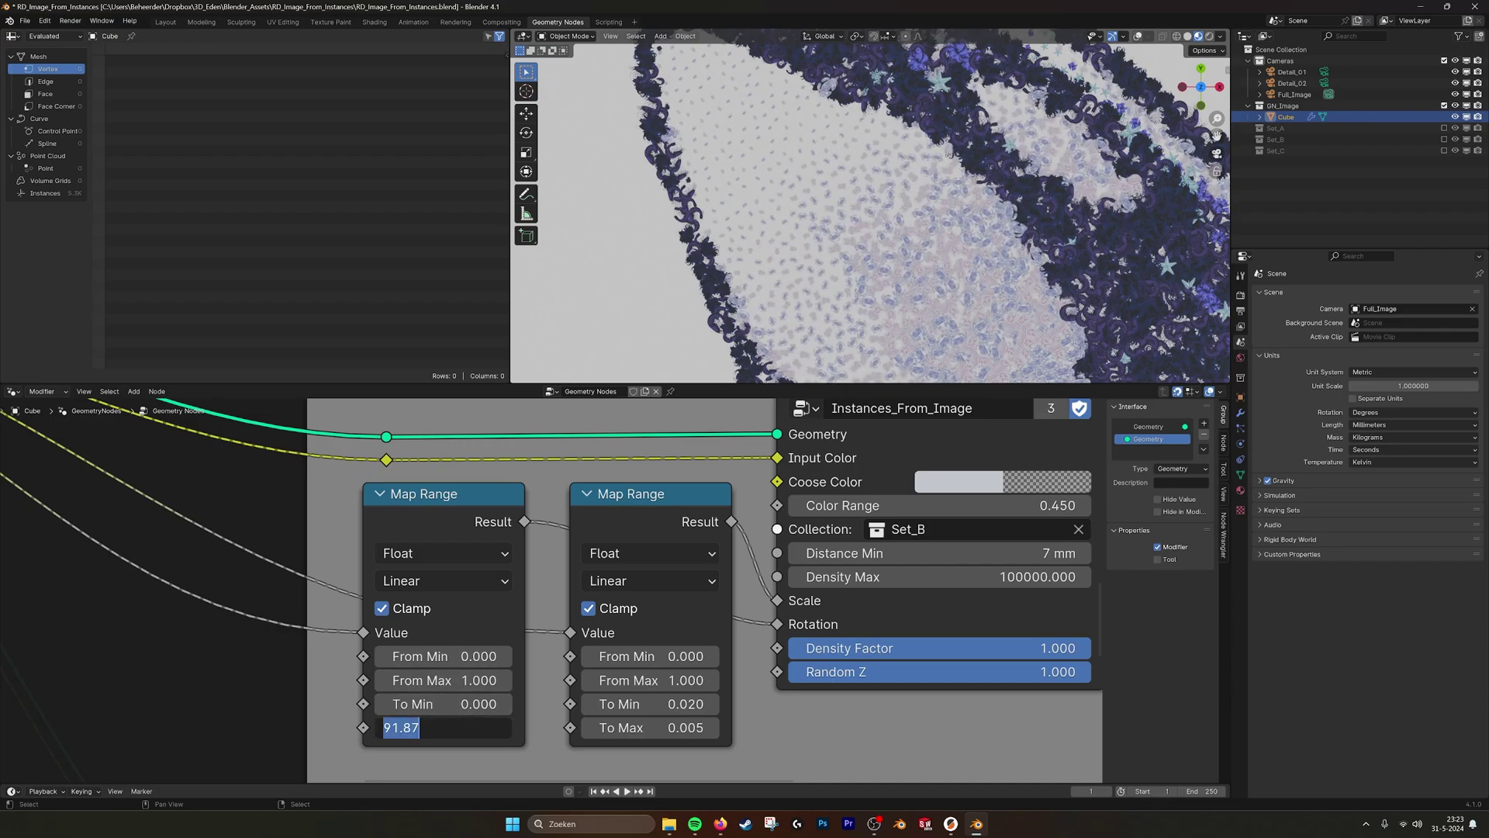
type("90")
key("Return")
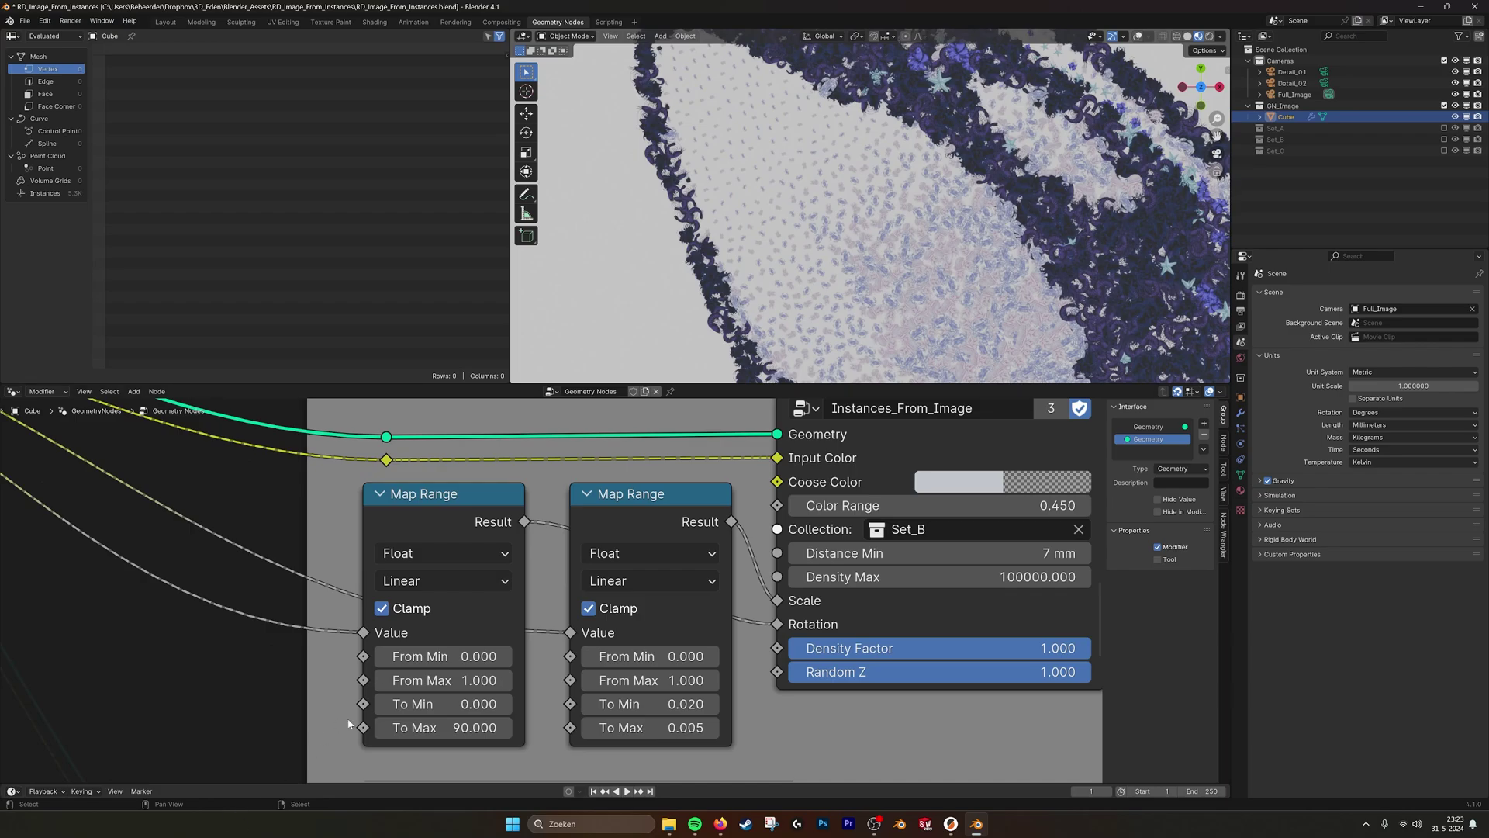
- Examine the four image inputs of the Image_On_Grid group and the Image Texture nodes inside it
scroll(348, 724, "down", 4)
middle_click_drag(336, 619, 682, 571)
middle_click_drag(246, 545, 690, 618)
scroll(678, 638, "up", 5)
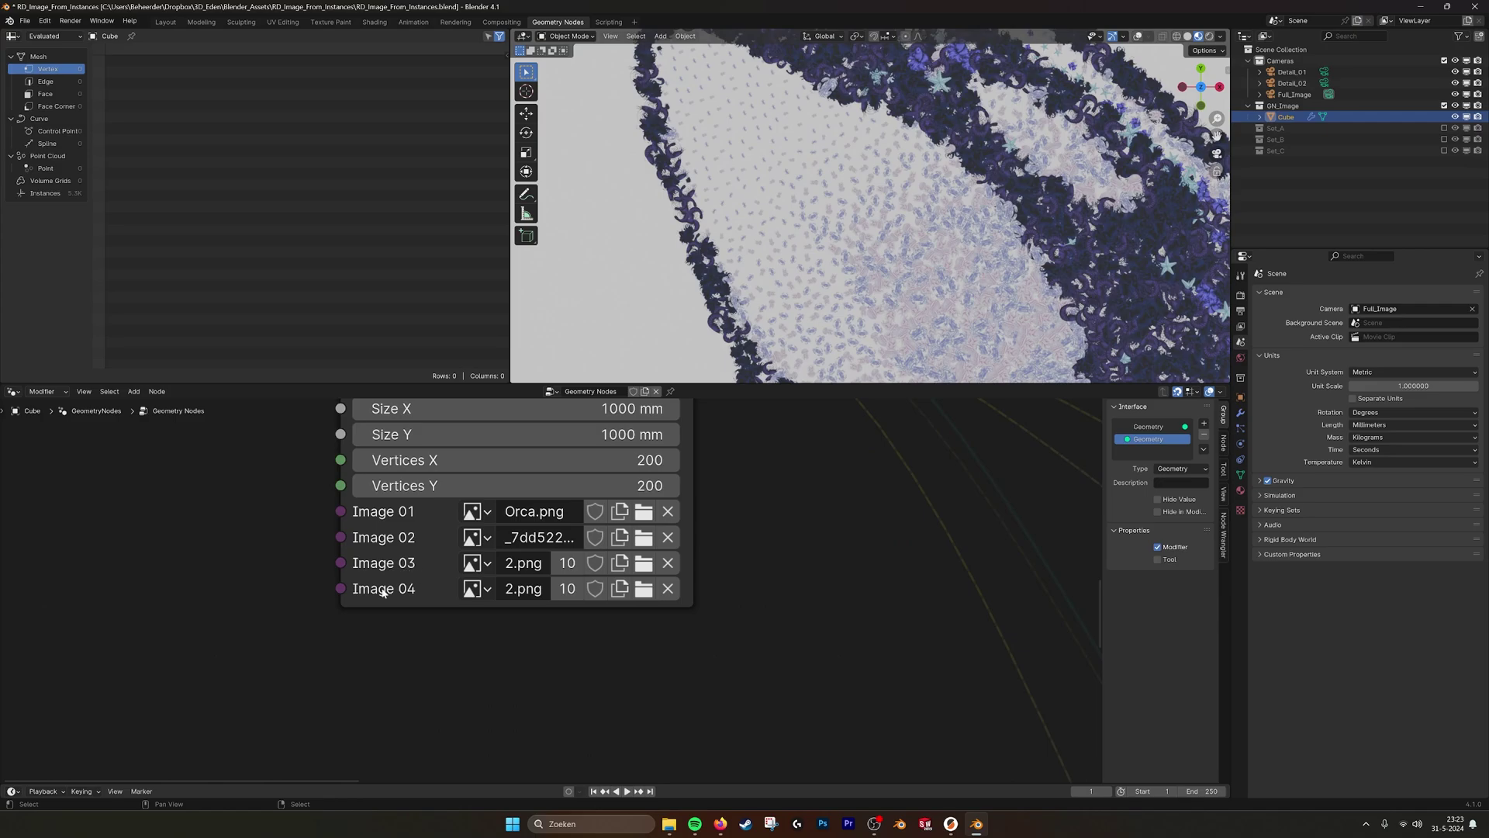
scroll(729, 594, "down", 4)
key("Tab")
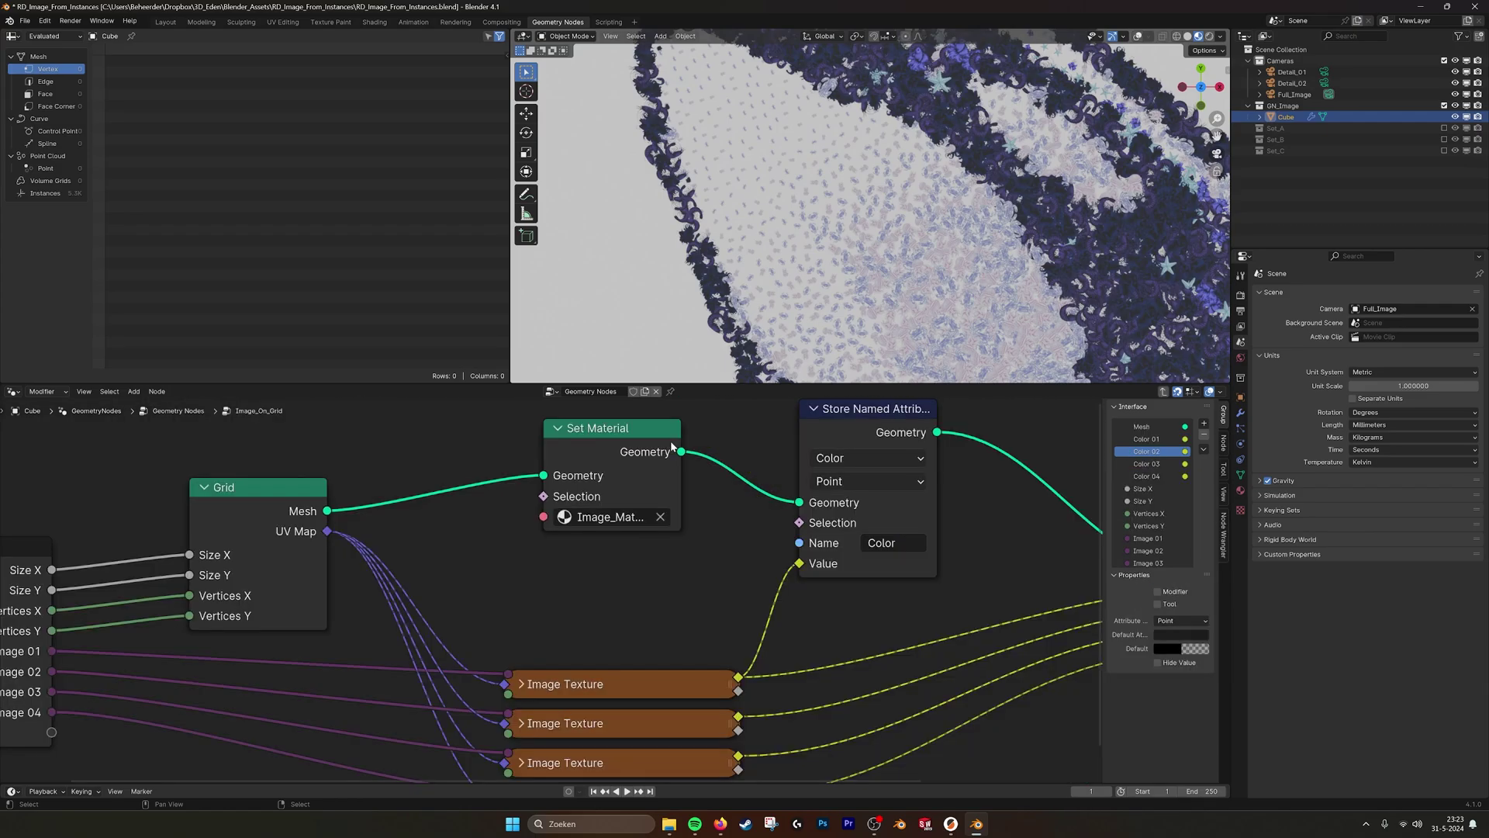
scroll(689, 605, "down", 1)
middle_click_drag(692, 628, 729, 476)
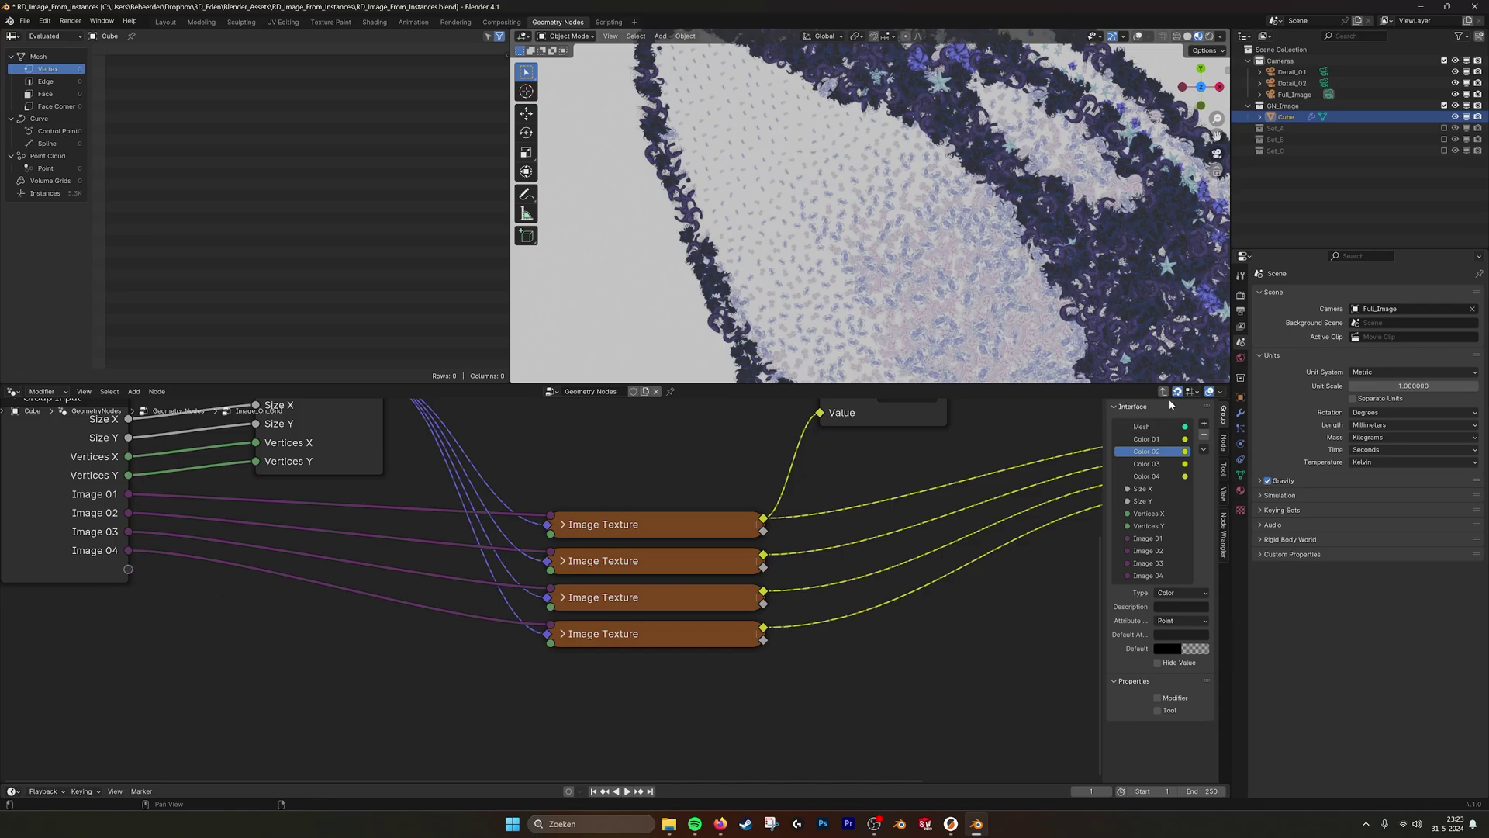
key("Tab")
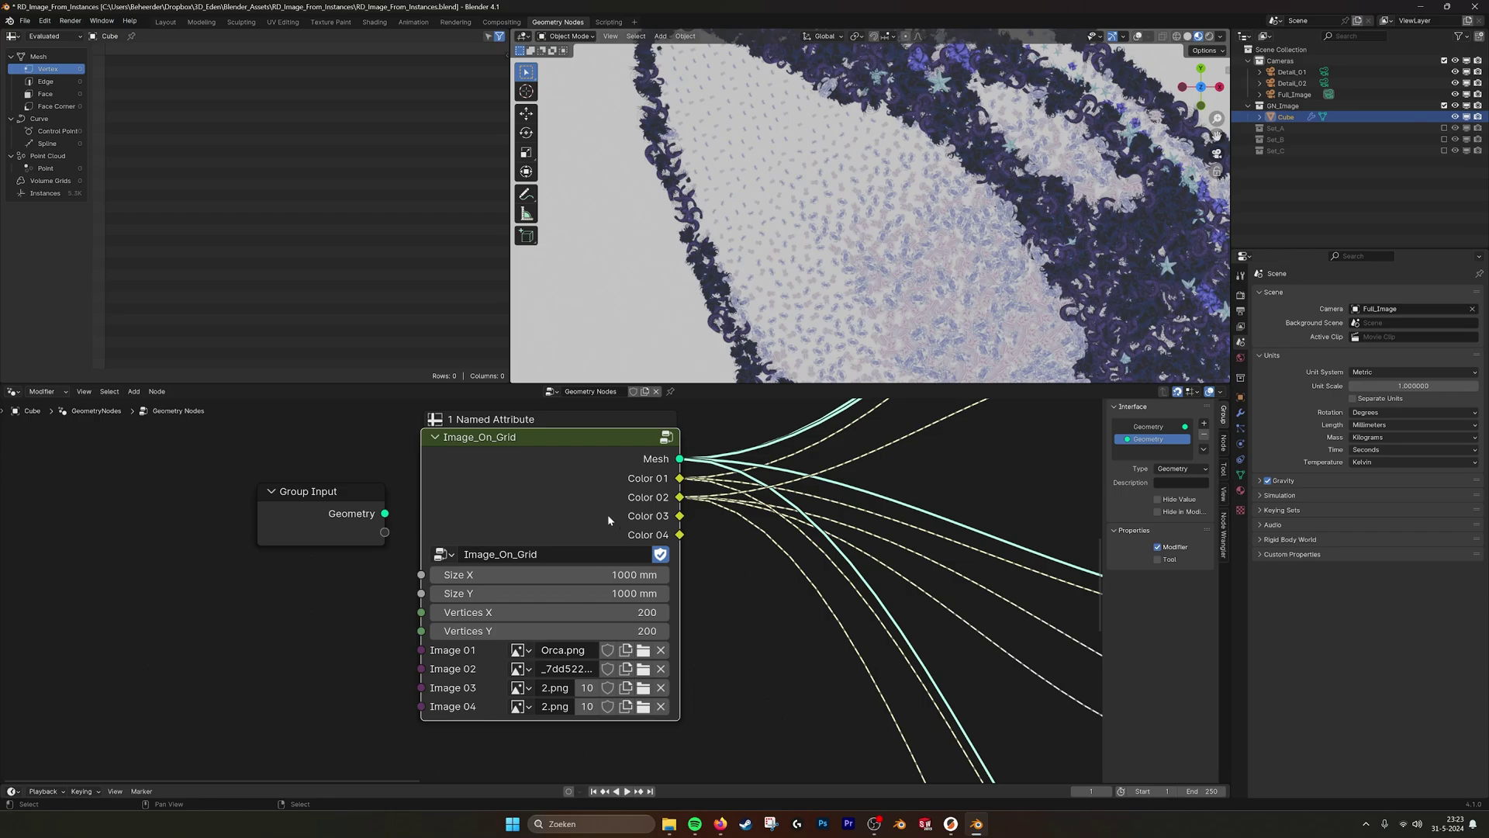
scroll(669, 557, "down", 3)
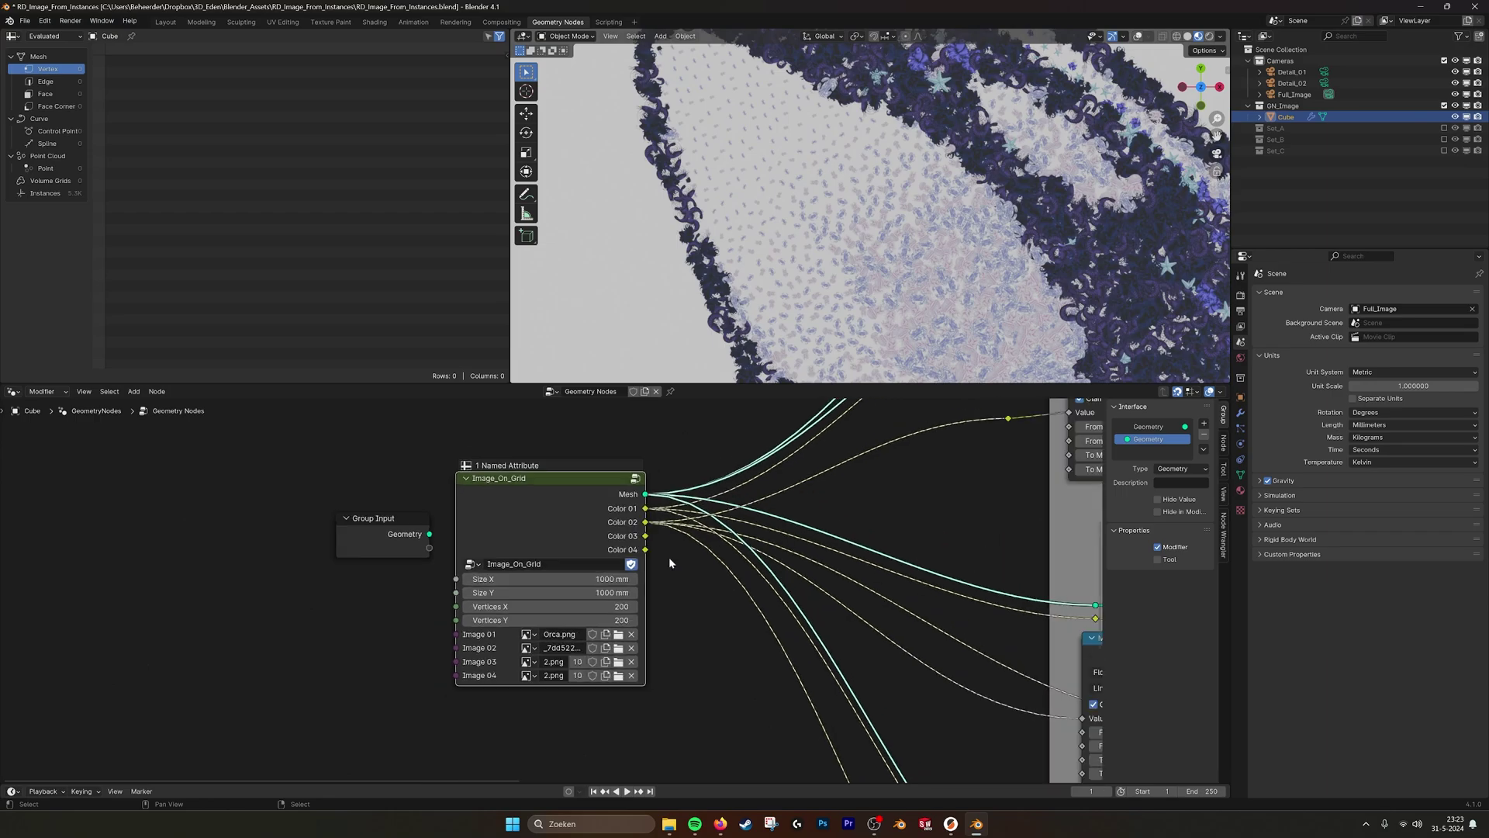
- Undo the reroute point on the link between Image_On_Grid and the Set_A Map Range
scroll(1024, 551, "up", 1)
middle_click_drag(1024, 551, 747, 559)
middle_click_drag(678, 470, 688, 496)
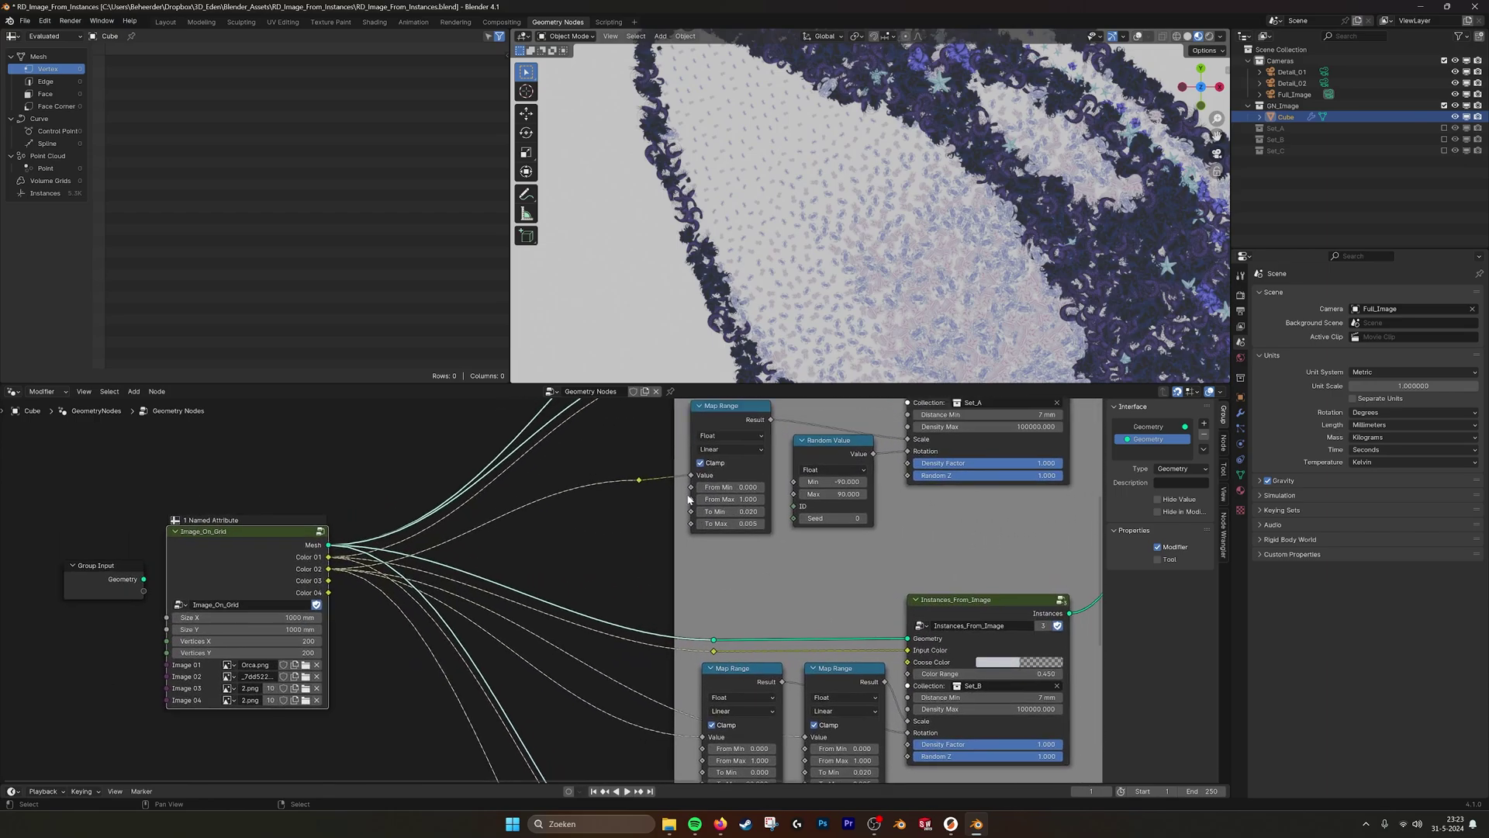
left_click_drag(635, 483, 638, 517, "alt")
key("ctrl+z")
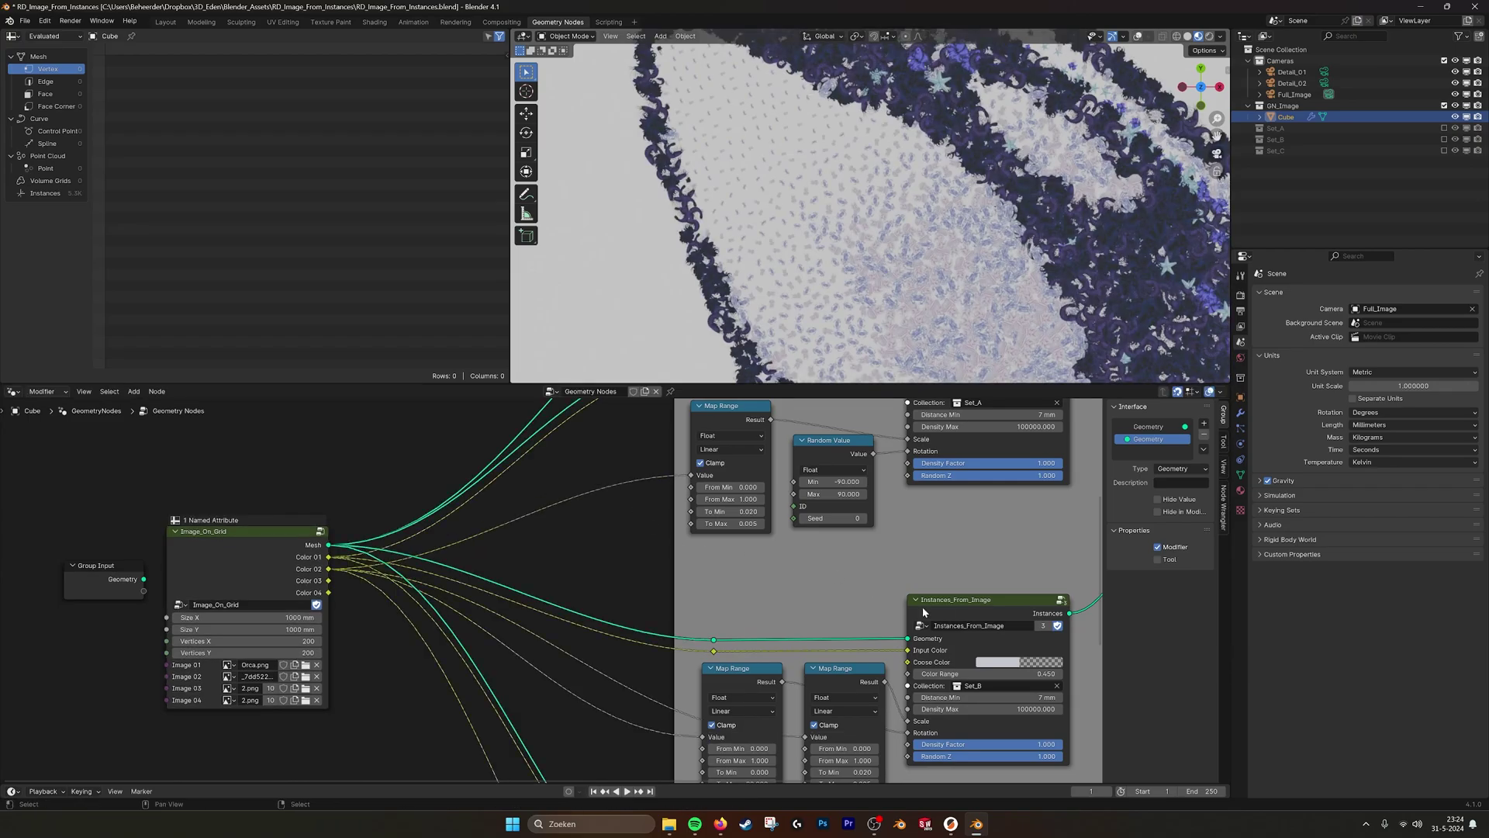
- Enable the Switch option on the Switch node above the Per color frame to add the image grid to the joined geometry
middle_click_drag(923, 606, 739, 642)
middle_click_drag(963, 553, 906, 650)
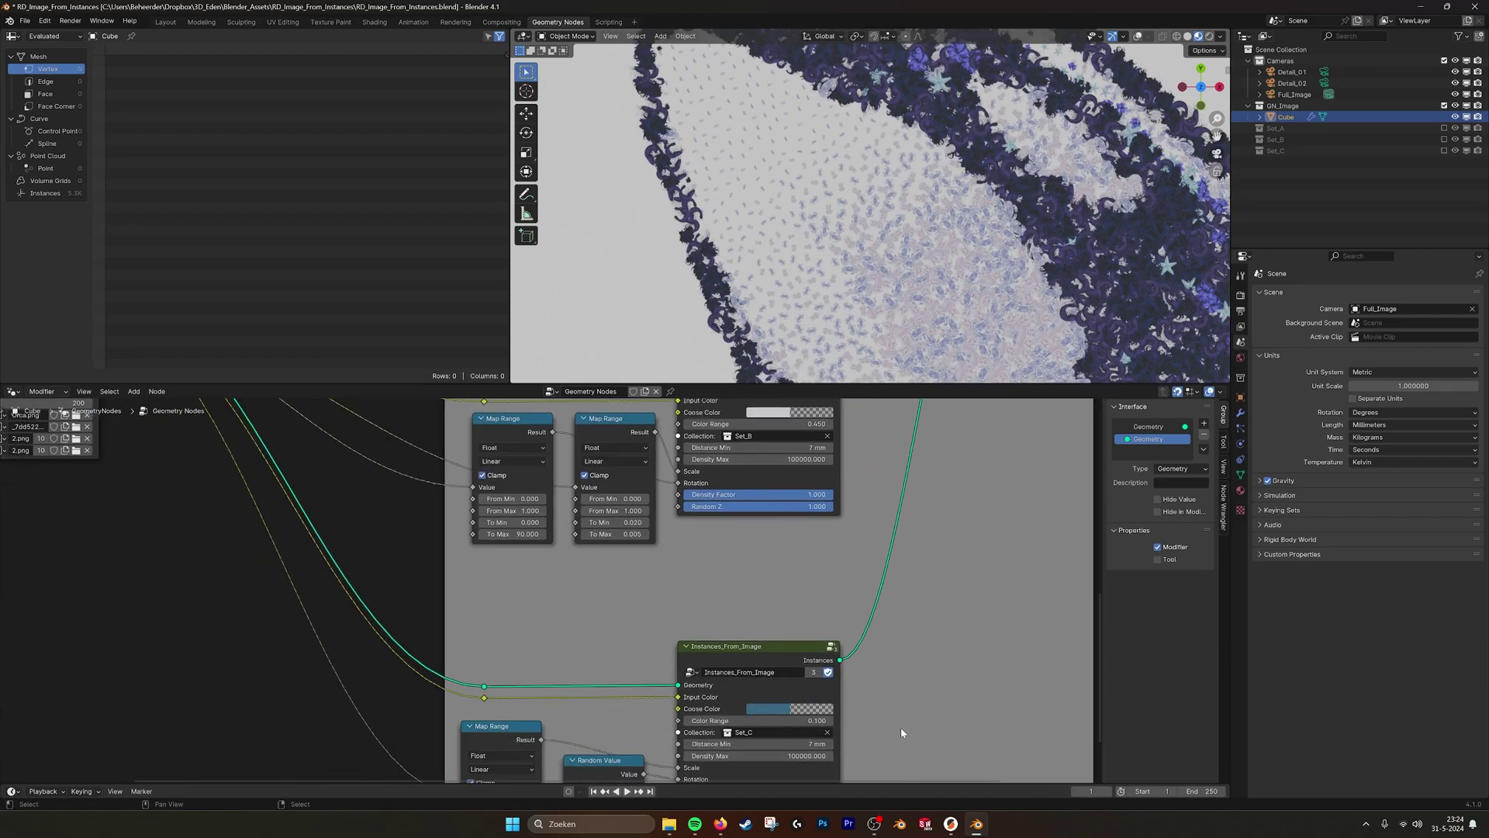
middle_click_drag(900, 728, 890, 573)
scroll(800, 494, "down", 1)
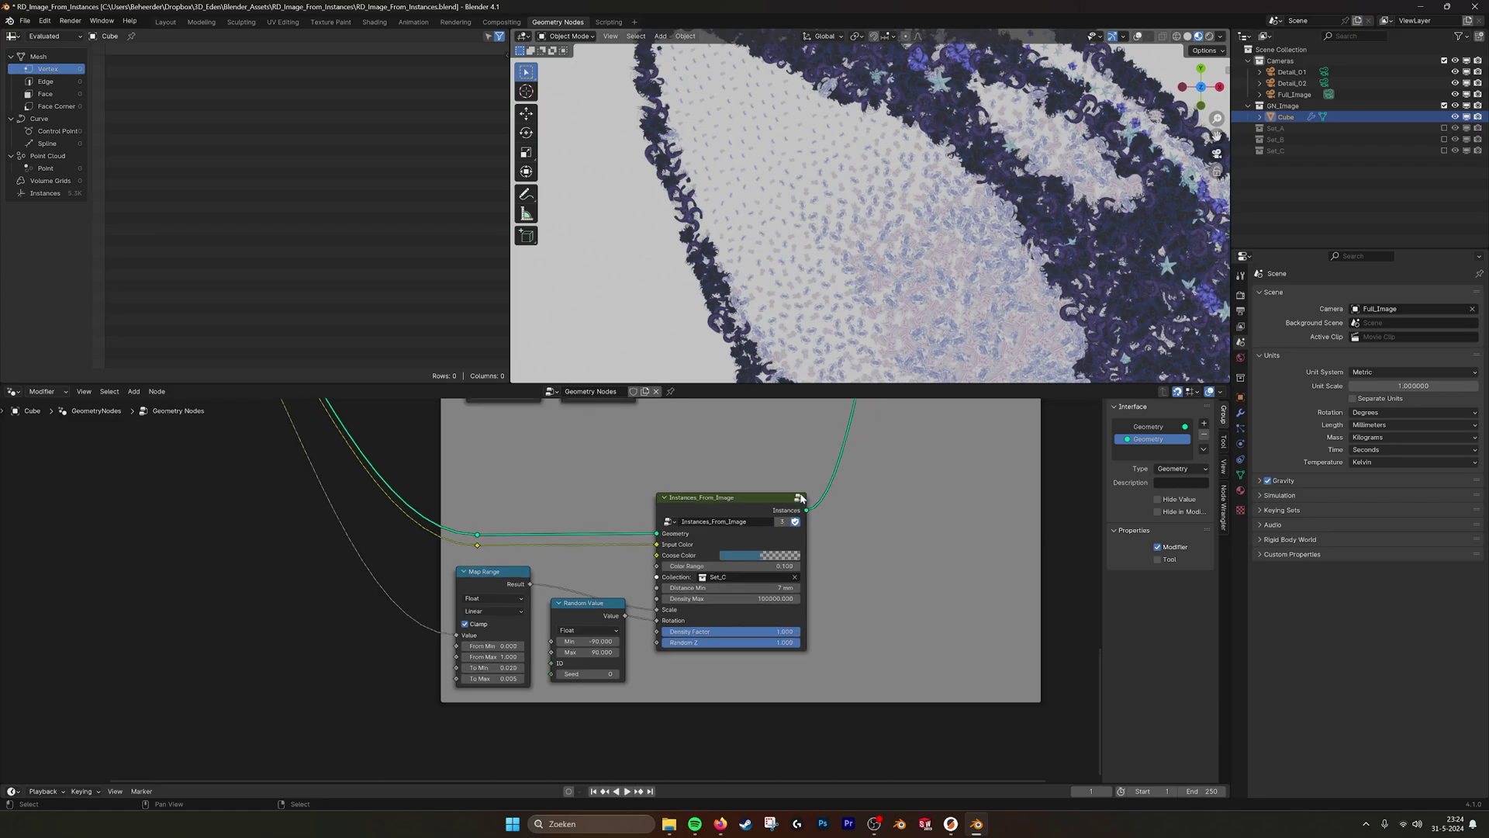
scroll(894, 219, "down", 4)
middle_click_drag(884, 211, 870, 206, "shift")
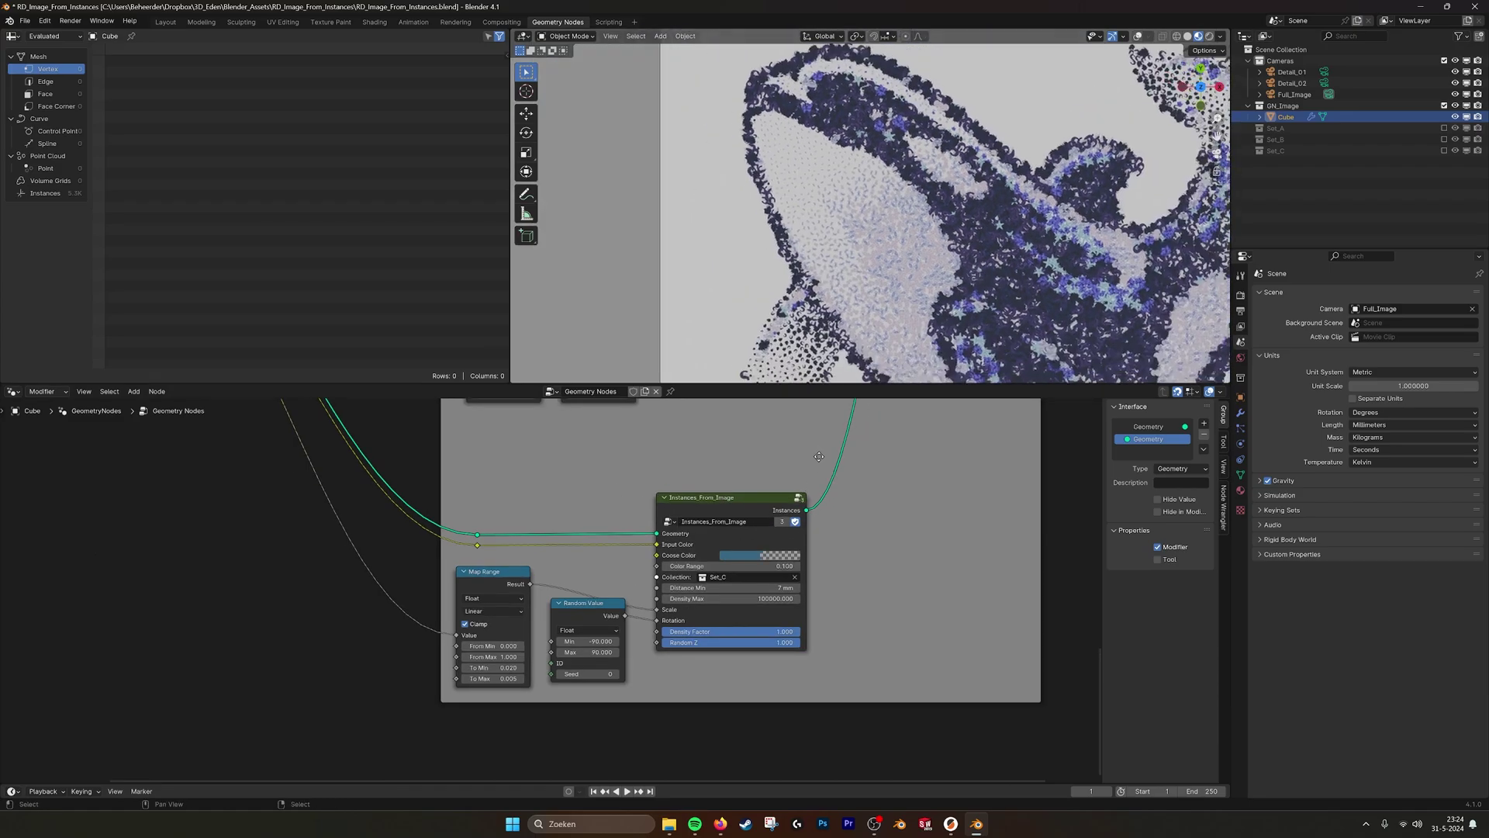
scroll(783, 434, "down", 1)
middle_click_drag(783, 434, 769, 686)
scroll(770, 508, "up", 8, "shift")
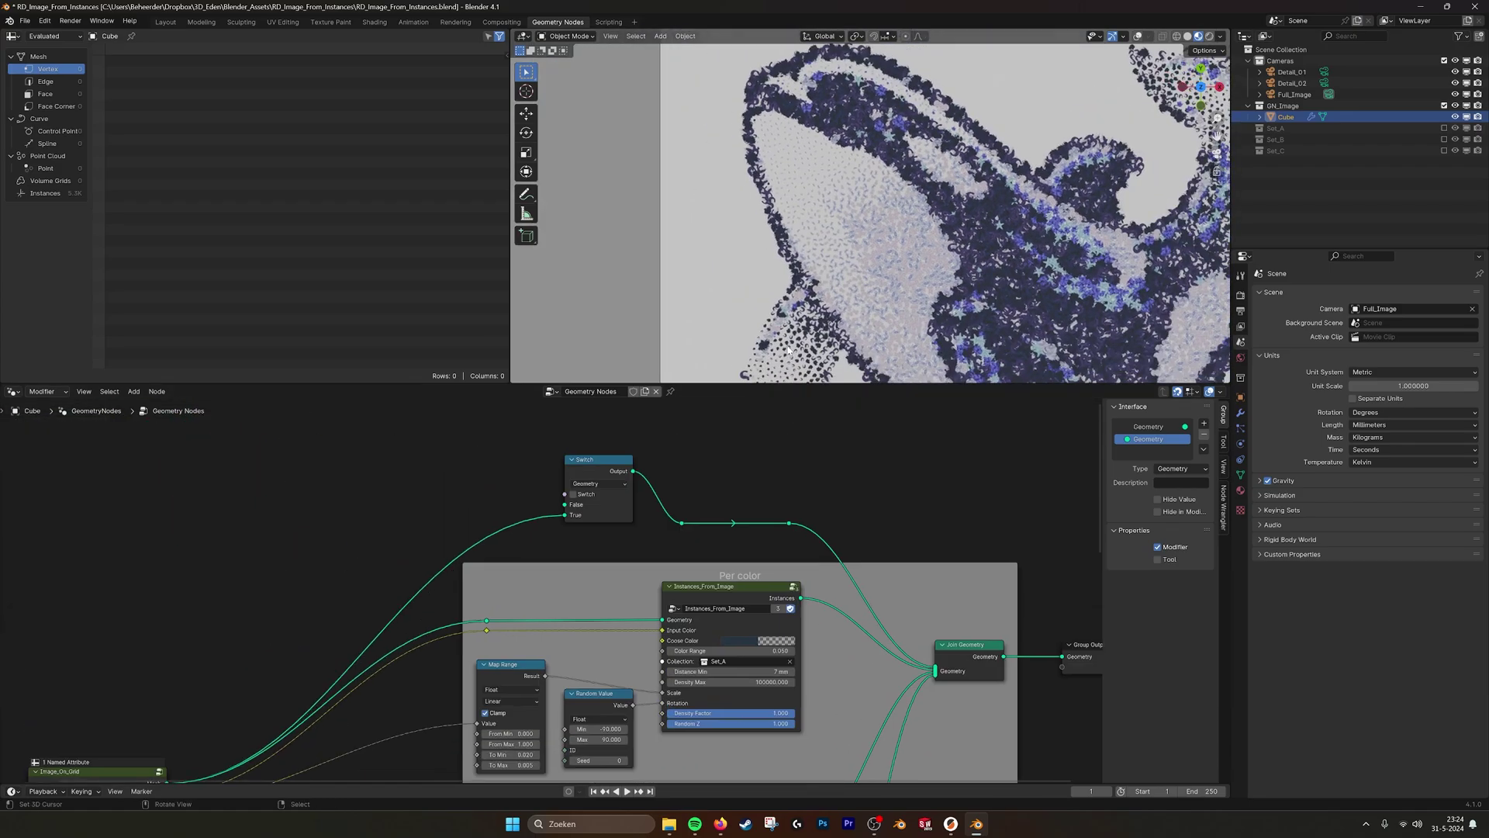
left_click(575, 497)
- Mute the Set_A, Set_B and Set_C Instances_From_Image nodes so only the source image grid is output
scroll(902, 216, "down", 4)
middle_click_drag(895, 700, 806, 553)
left_click(670, 443)
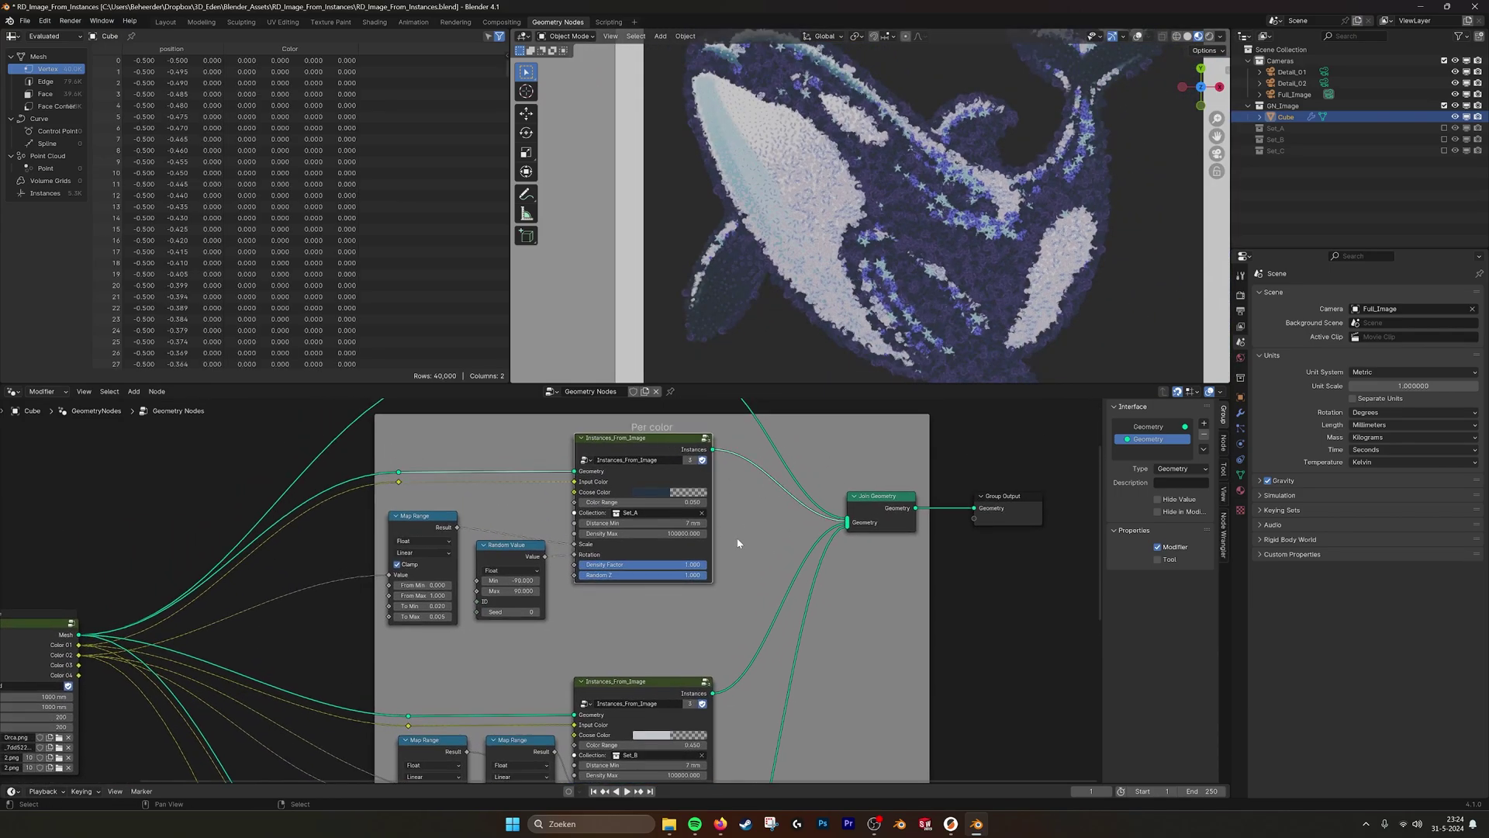
key("m")
middle_click_drag(757, 618, 761, 449)
left_click(663, 518)
key("m")
middle_click_drag(752, 571, 745, 332)
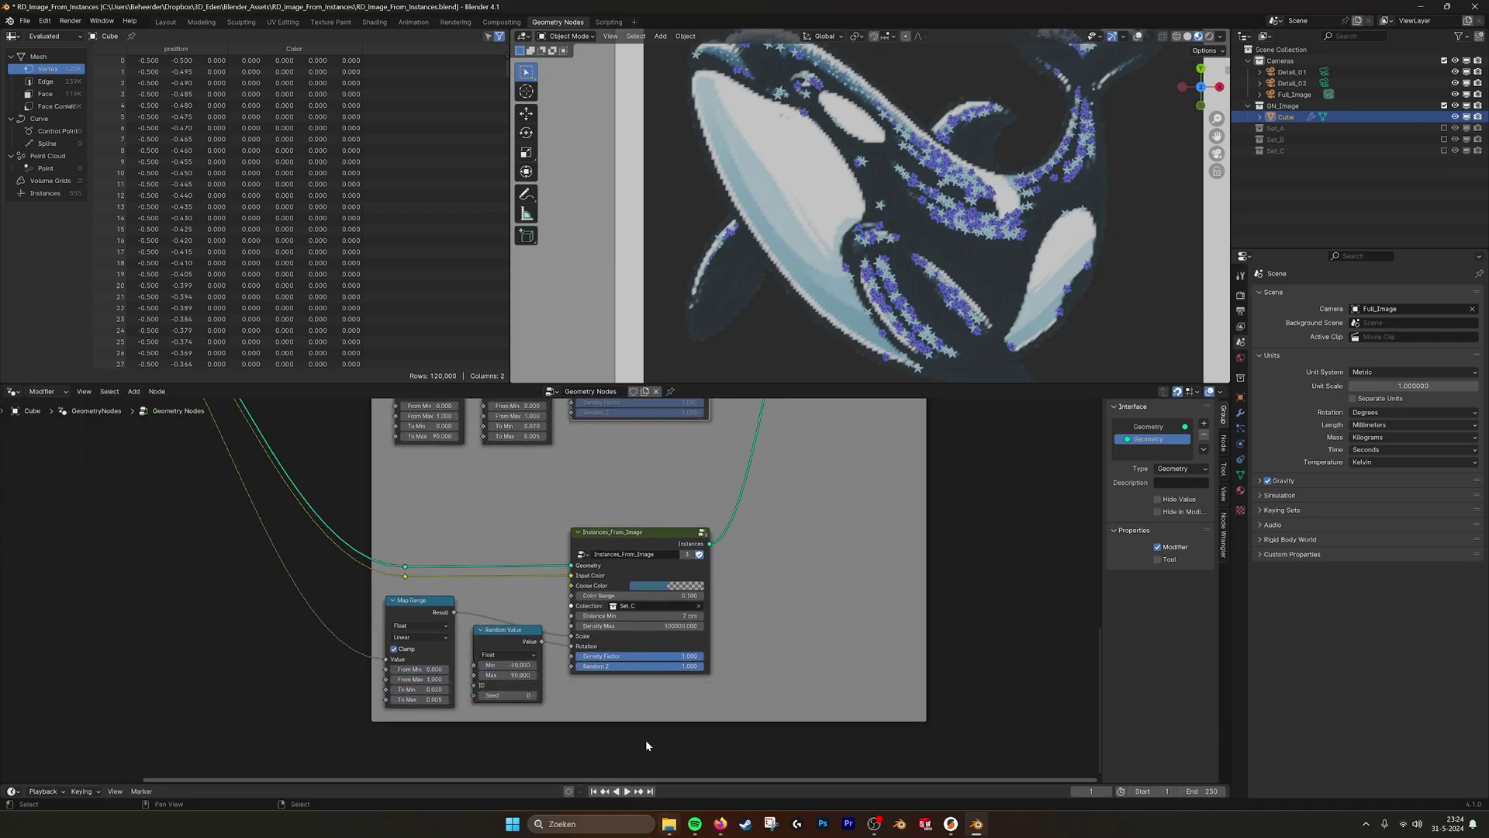
key("m")
- Duplicate the muted Set_C Instances_From_Image node below the original and unmute the copy
middle_click_drag(659, 544, 739, 468)
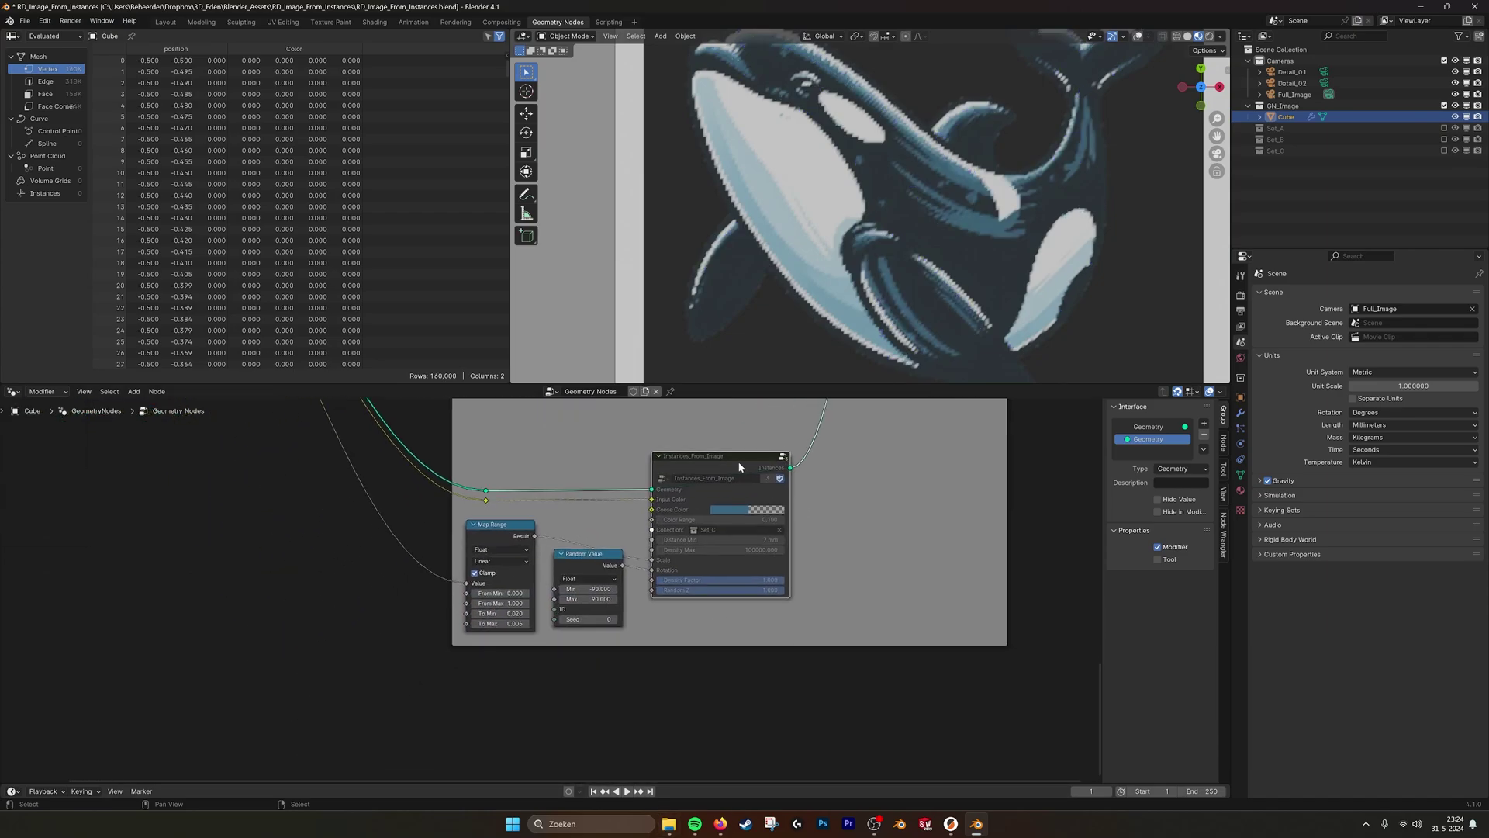
key("shift+d")
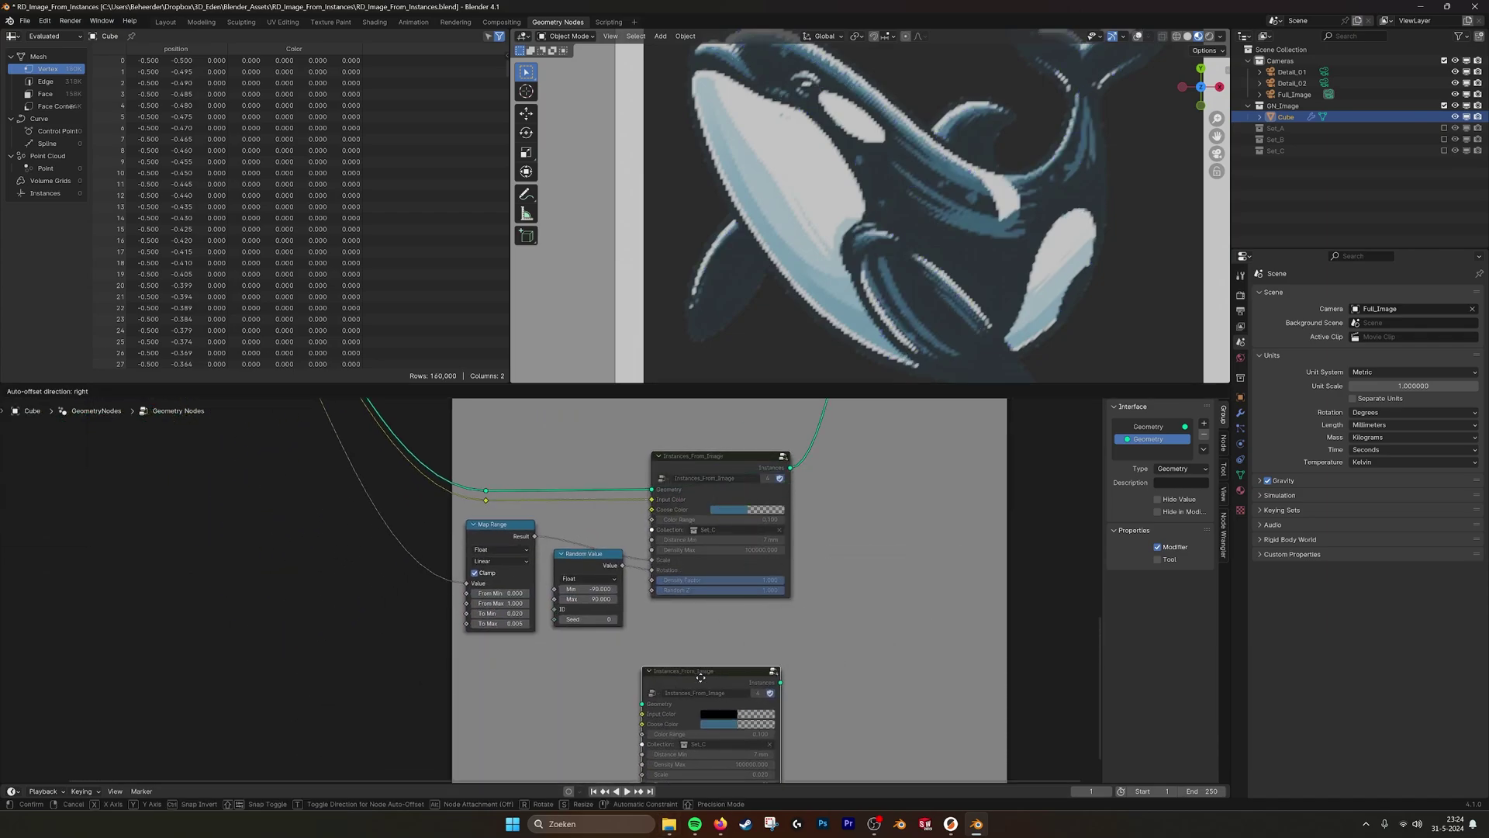
left_click(727, 665)
middle_click_drag(728, 666, 750, 558)
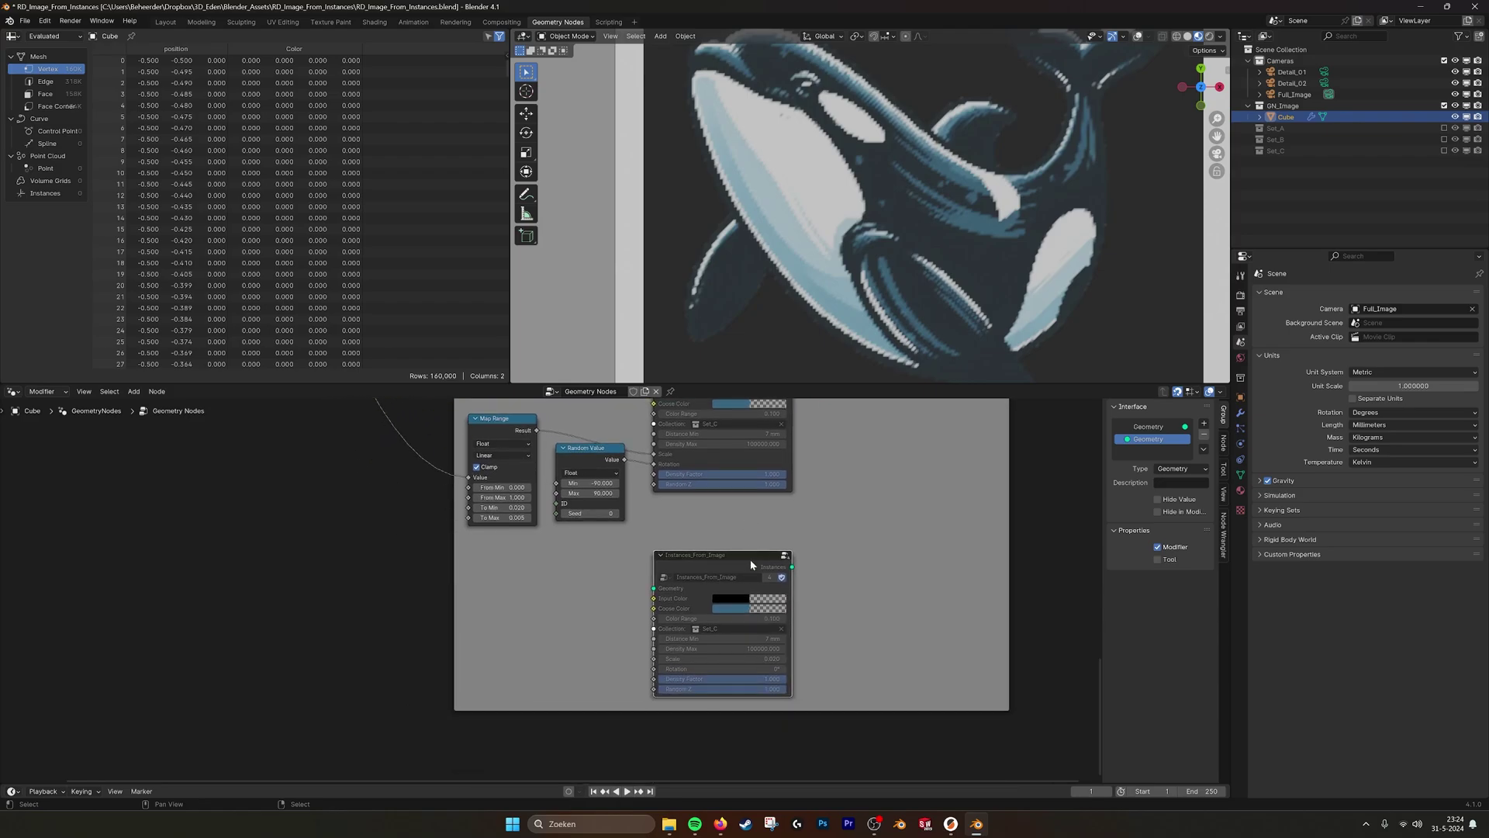
middle_click_drag(850, 519, 845, 542)
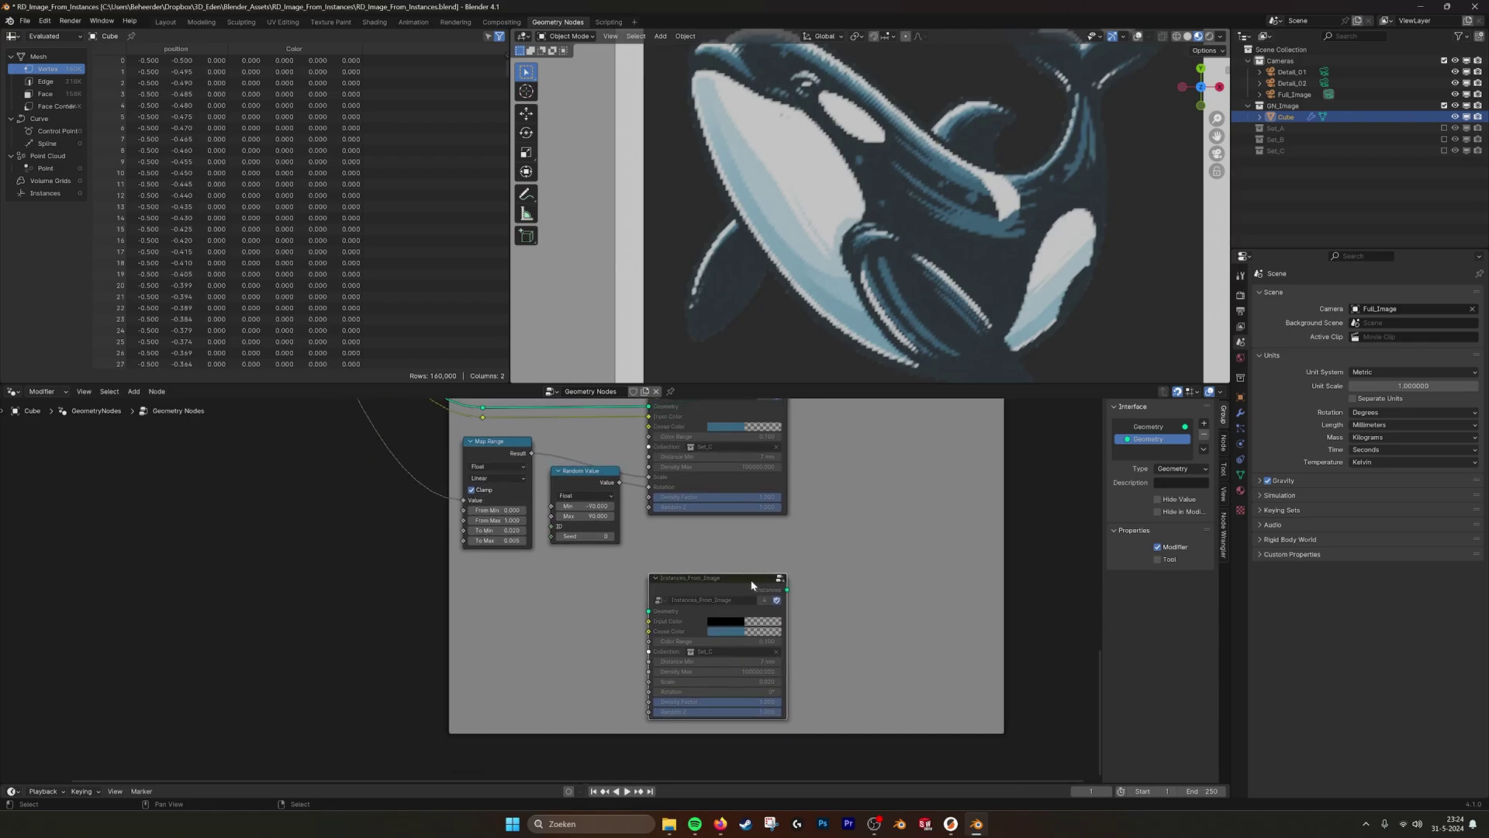
key("m")
- Link the copied node's Instances to Join Geometry, and route Image_On_Grid's Mesh through a reroute point into its Geometry
left_click_drag(787, 589, 921, 504)
middle_click_drag(933, 535, 1025, 602)
scroll(573, 601, "down", 4)
middle_click_drag(380, 515, 558, 621)
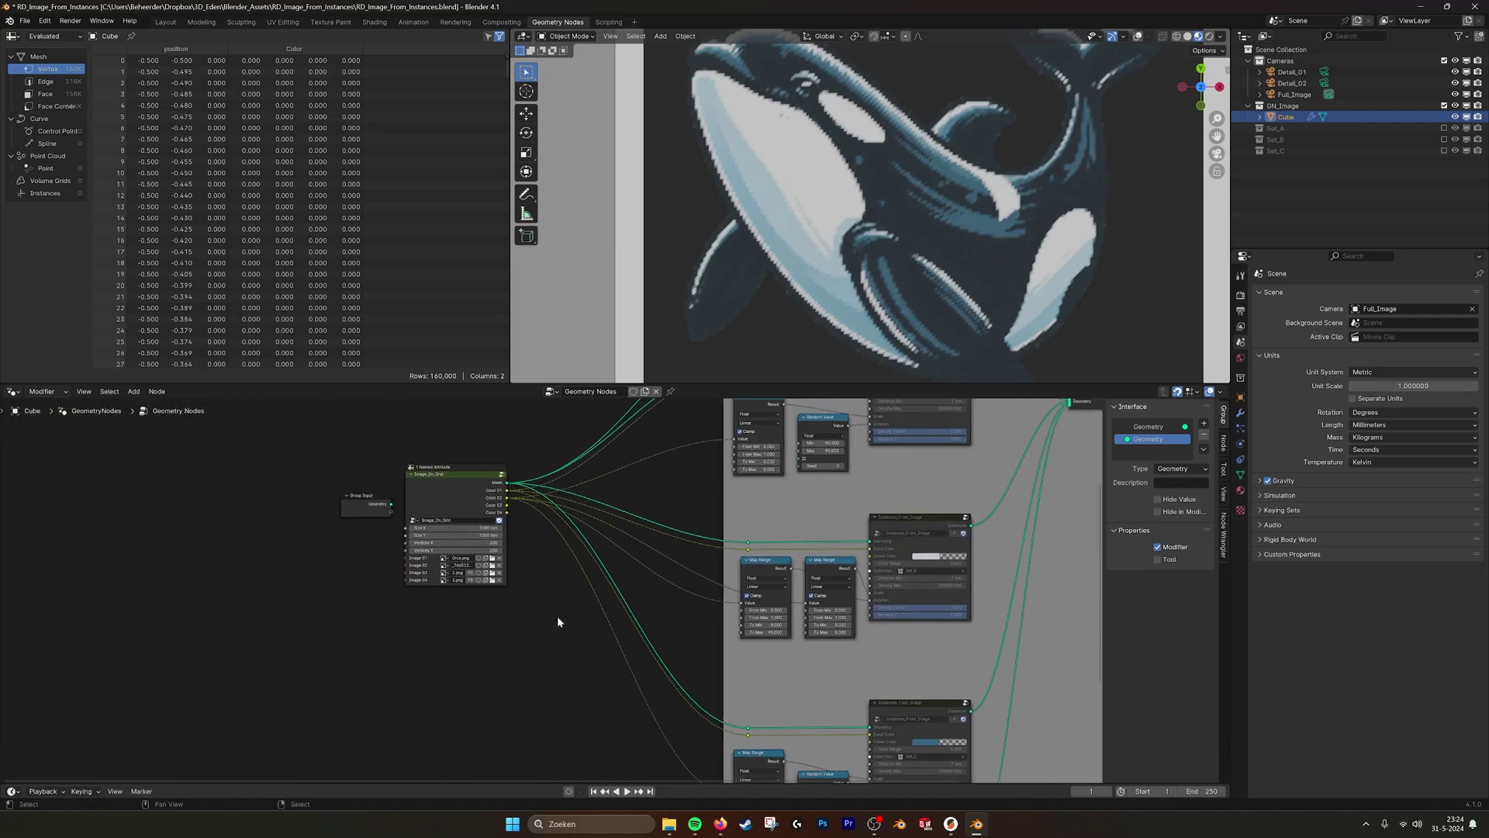
scroll(557, 620, "up", 1)
left_click_drag(500, 473, 926, 694)
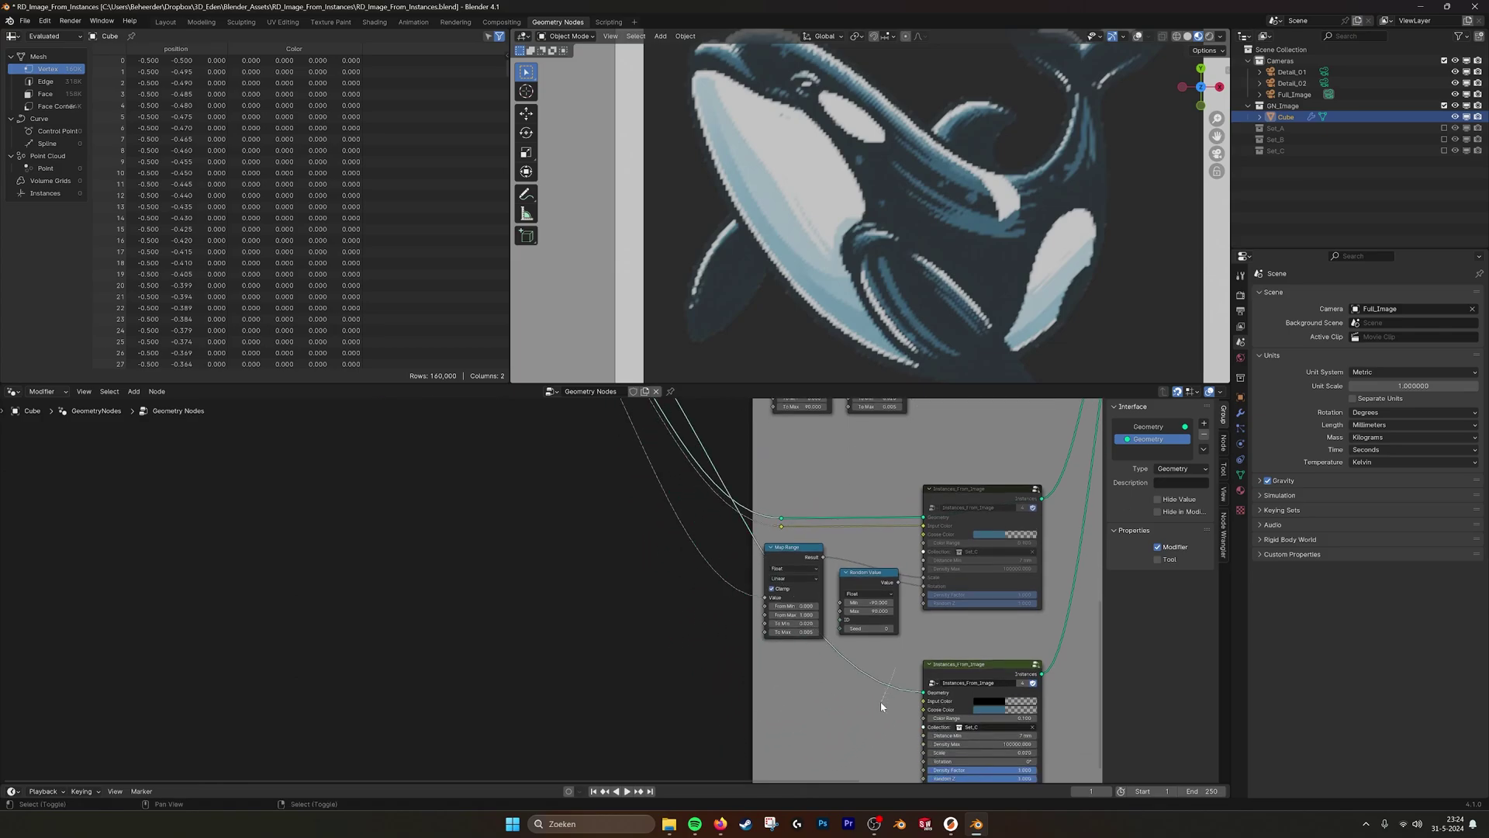
right_click_drag(881, 701, 900, 678, "shift")
key("g")
left_click(762, 696)
- Link Image_On_Grid's Color 01 to the copied node's Input Color through a reroute point beneath the Geometry one
middle_click_drag(669, 483, 844, 408)
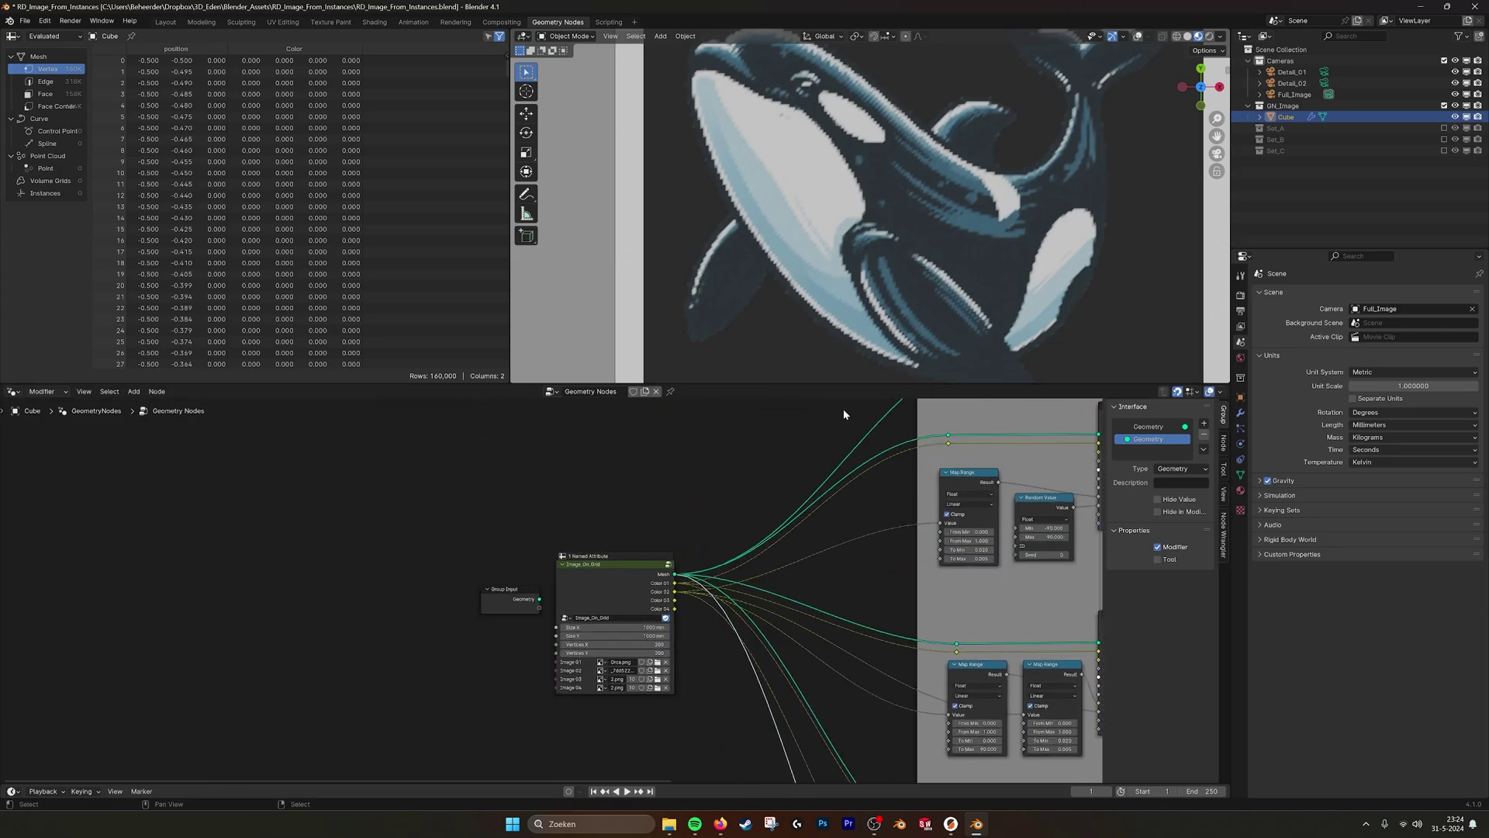
left_click_drag(674, 582, 1016, 660)
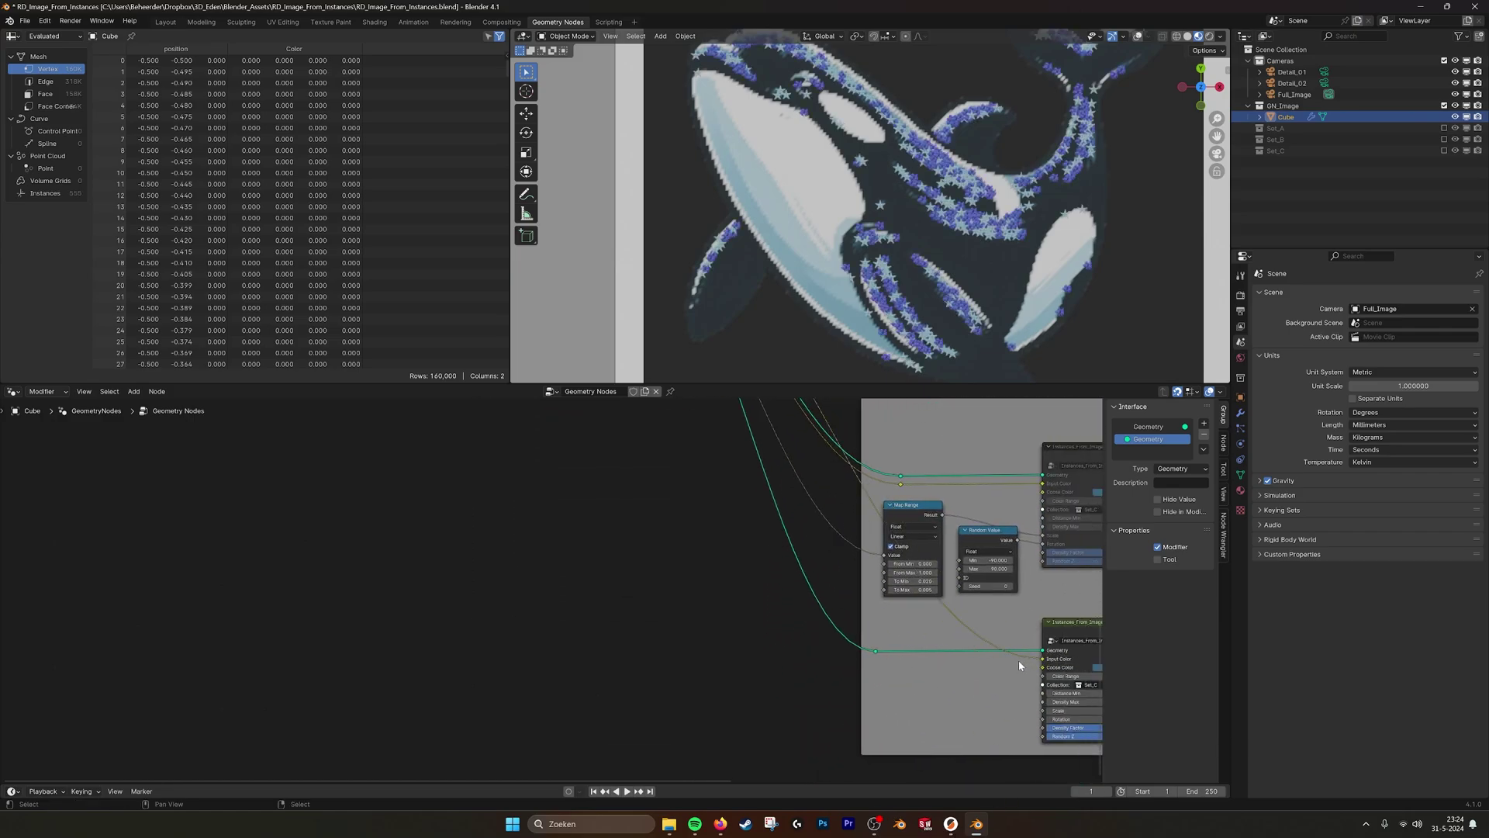
right_click_drag(1017, 660, 1021, 651, "shift")
key("g")
left_click(881, 659)
- Sample the copied node's Coose Color from the orca's belly in the viewport with the eyedropper
middle_click_drag(1093, 667, 806, 623)
scroll(812, 623, "up", 3)
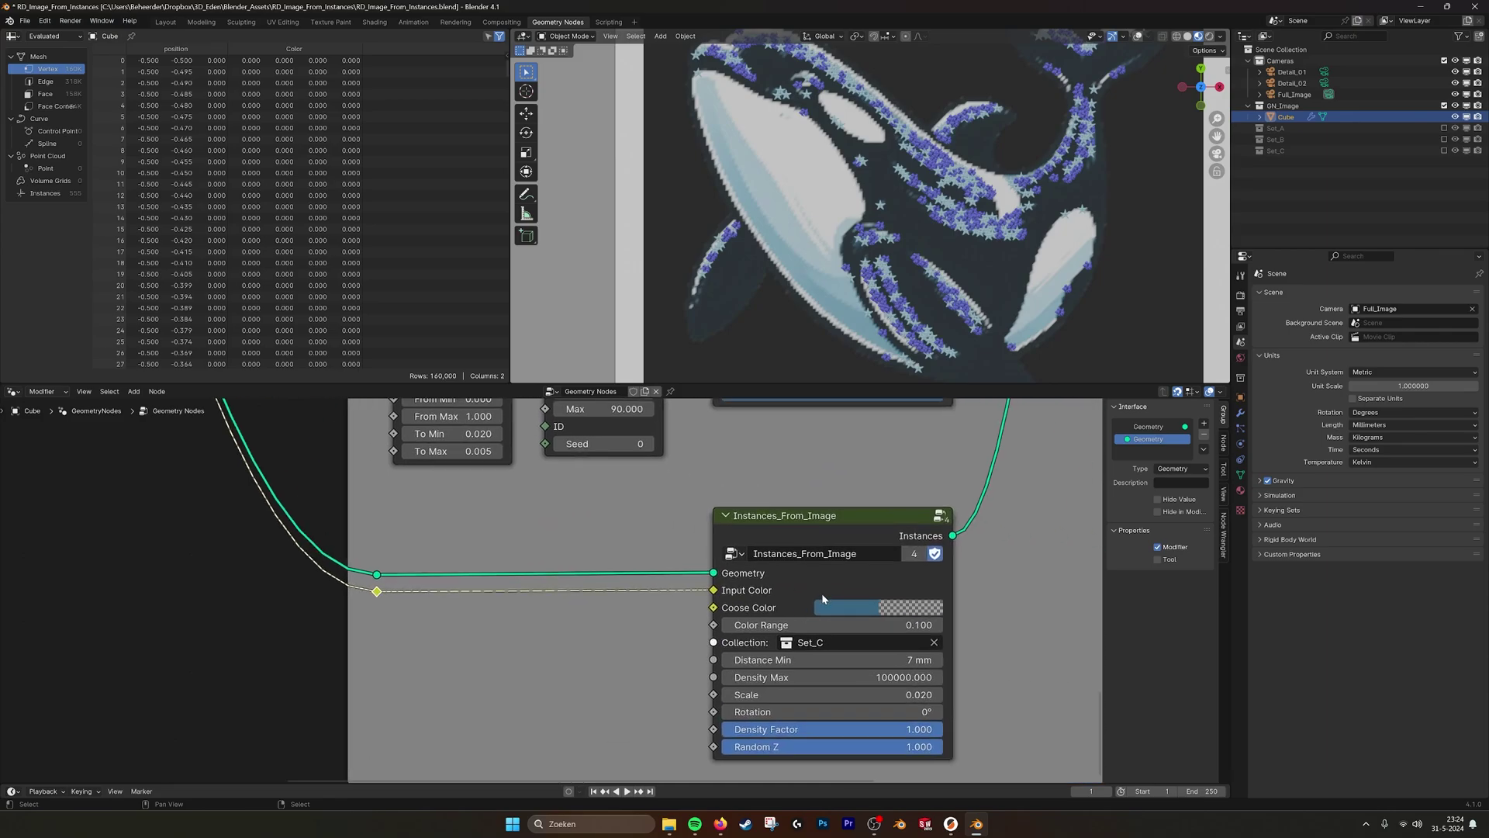
left_click(907, 609)
left_click(978, 536)
left_click(765, 177)
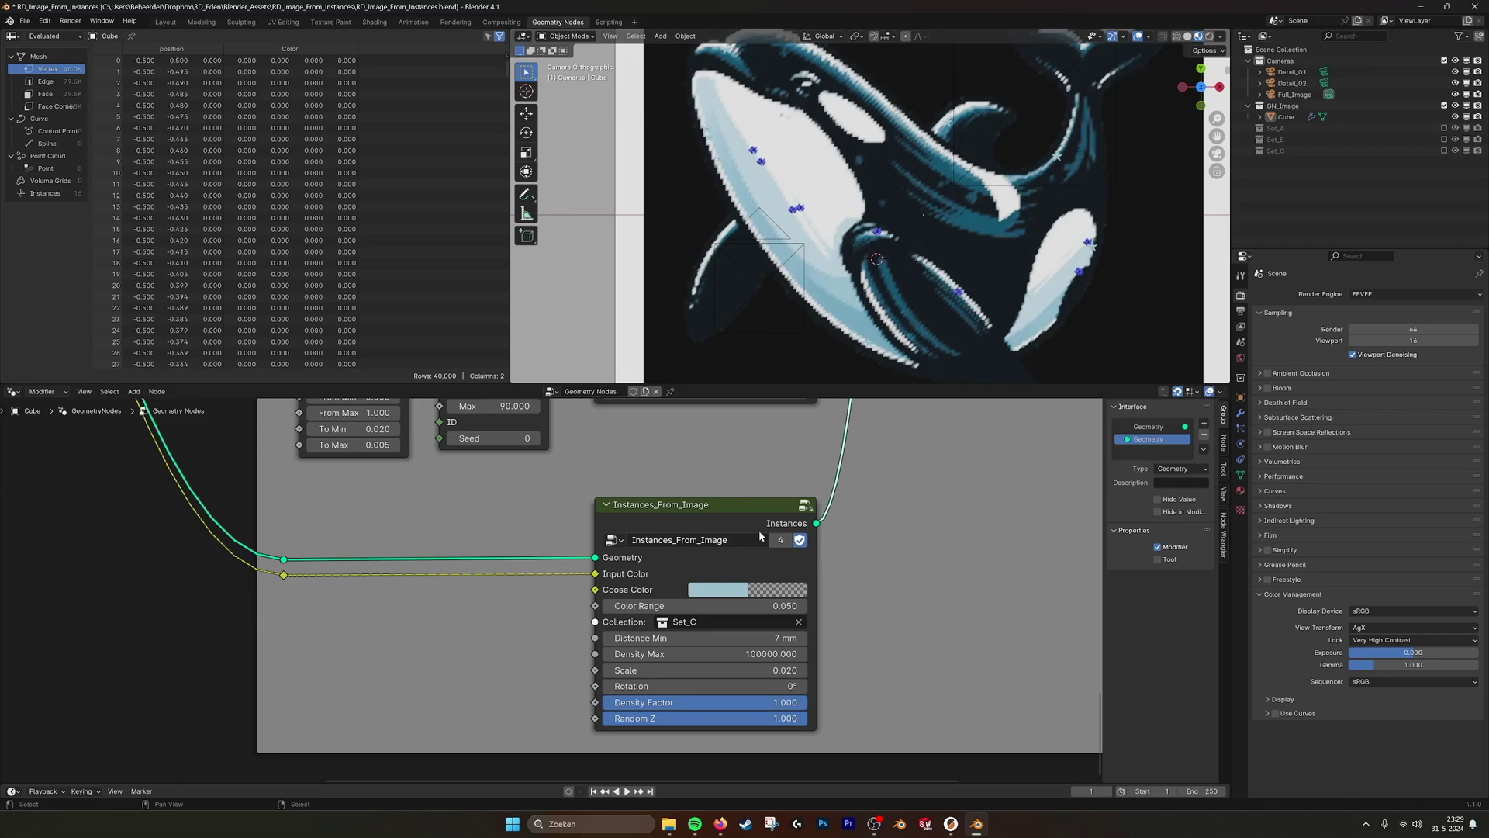
- Set the scene's color management View Transform to Raw
scroll(705, 511, "down", 1)
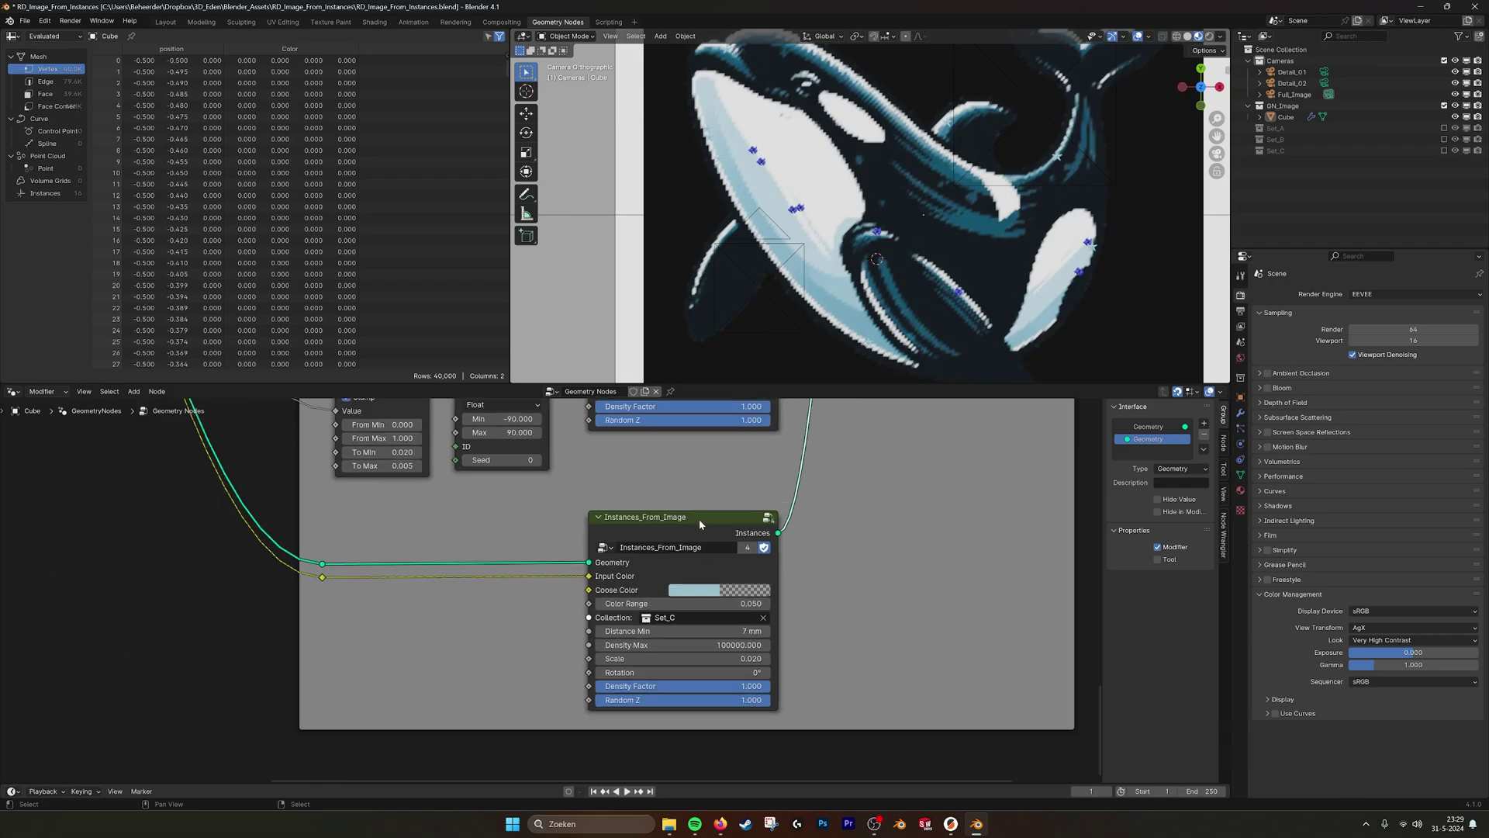
scroll(749, 553, "up", 1)
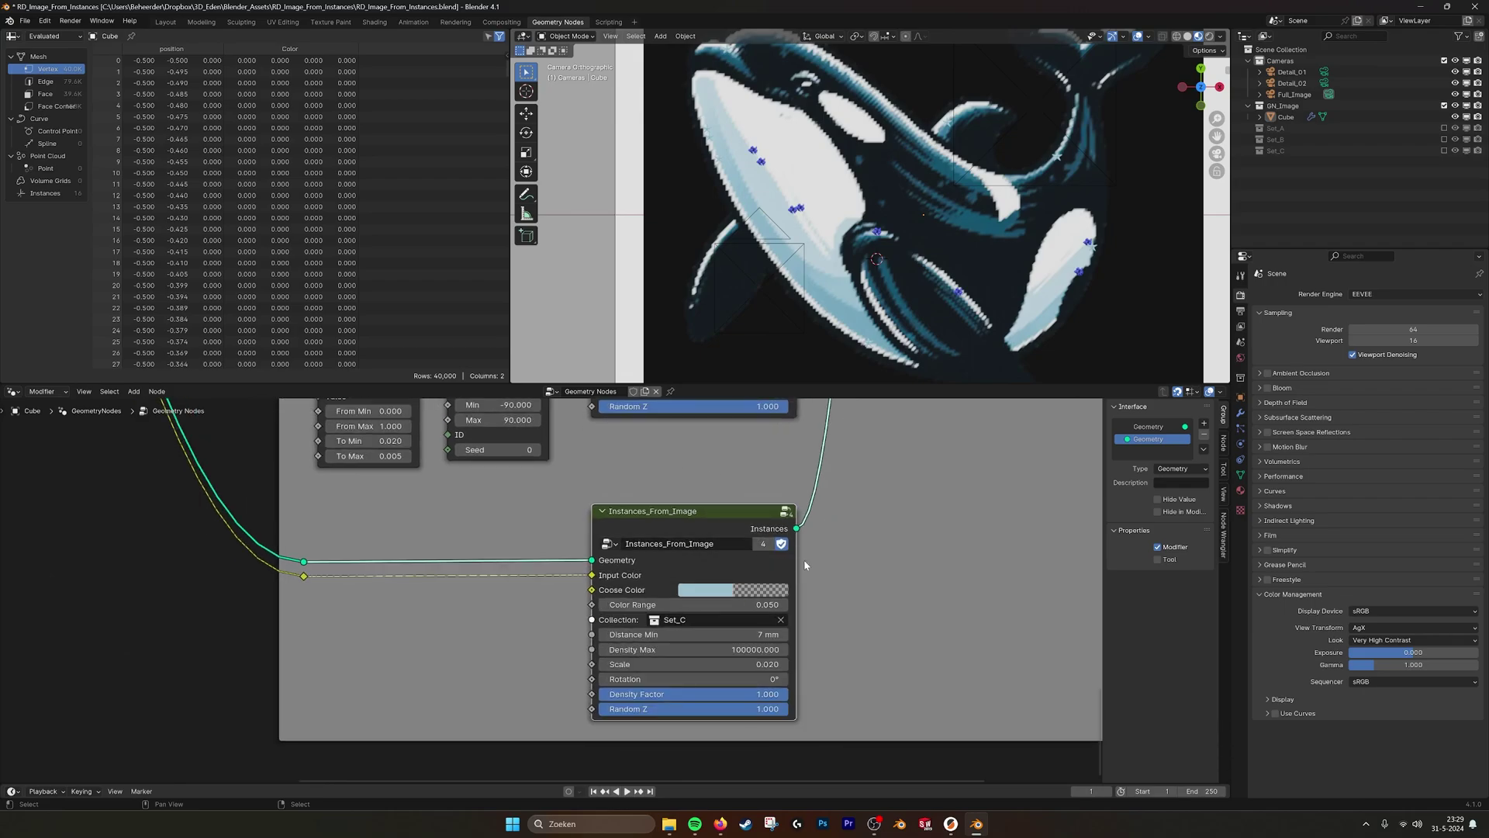
middle_click_drag(811, 535, 814, 528)
scroll(821, 524, "up", 1)
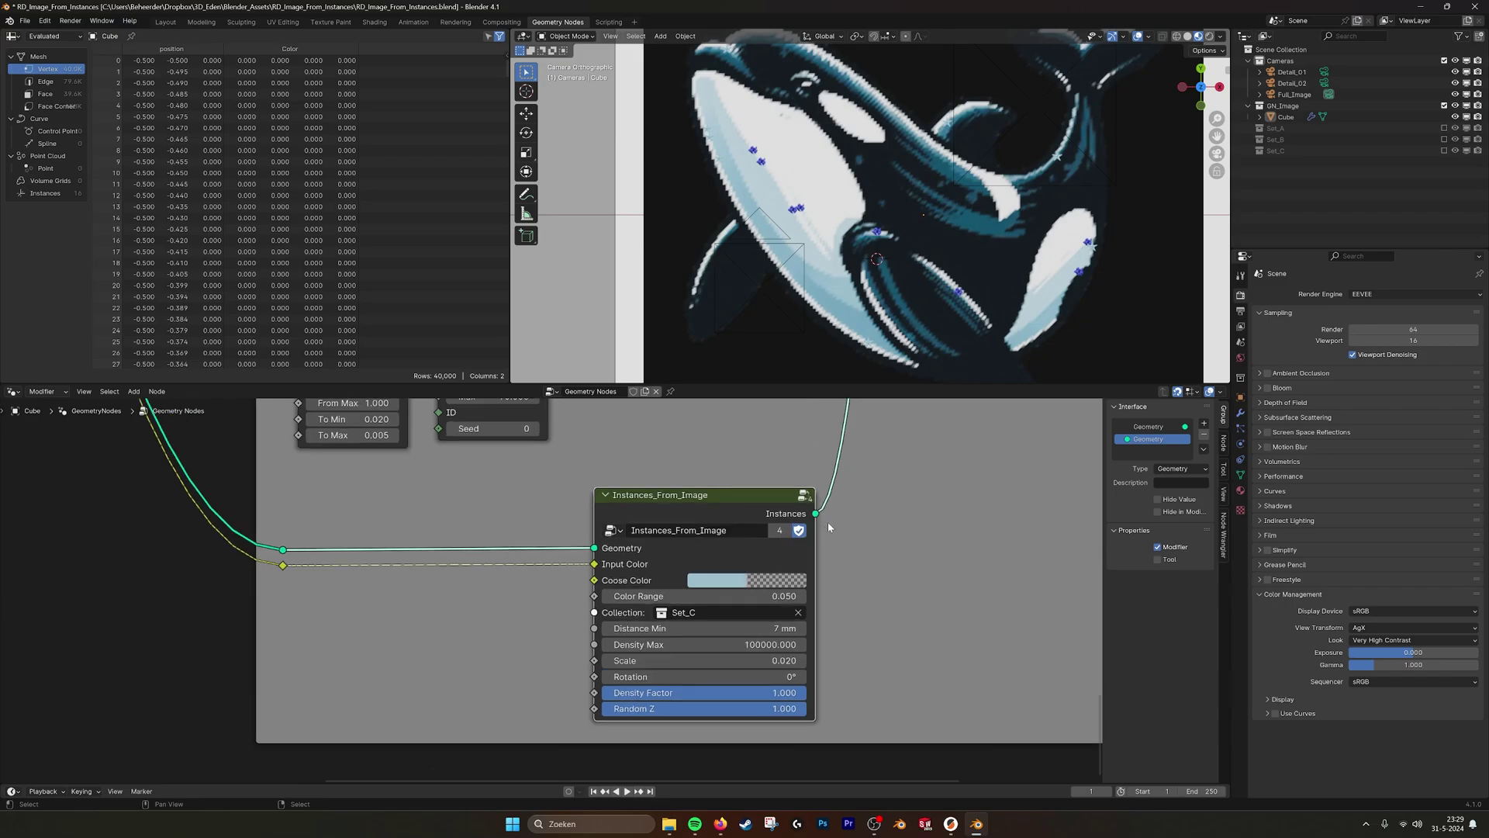
scroll(826, 521, "down", 1)
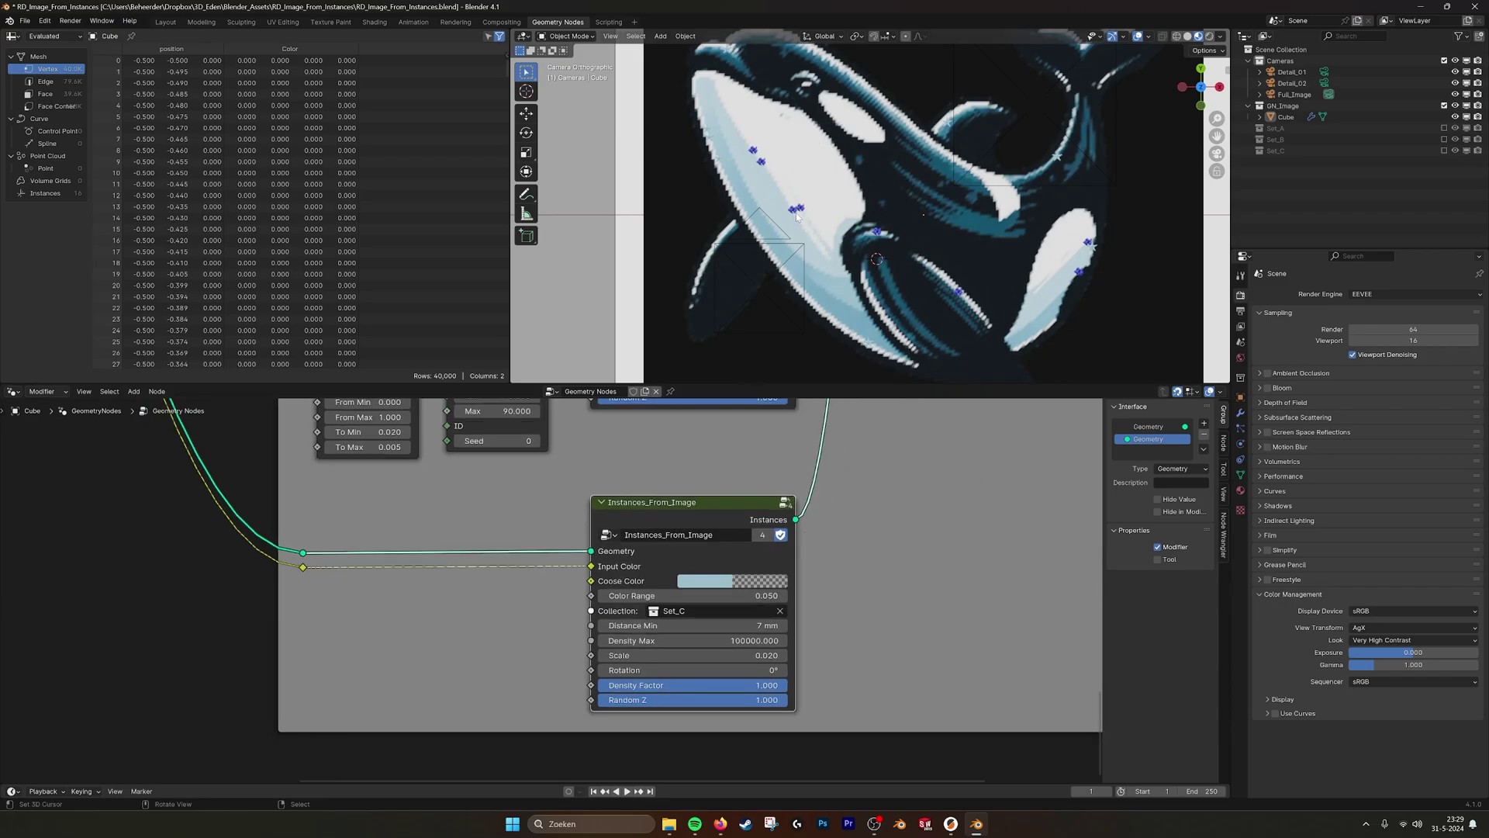
left_click(1406, 627)
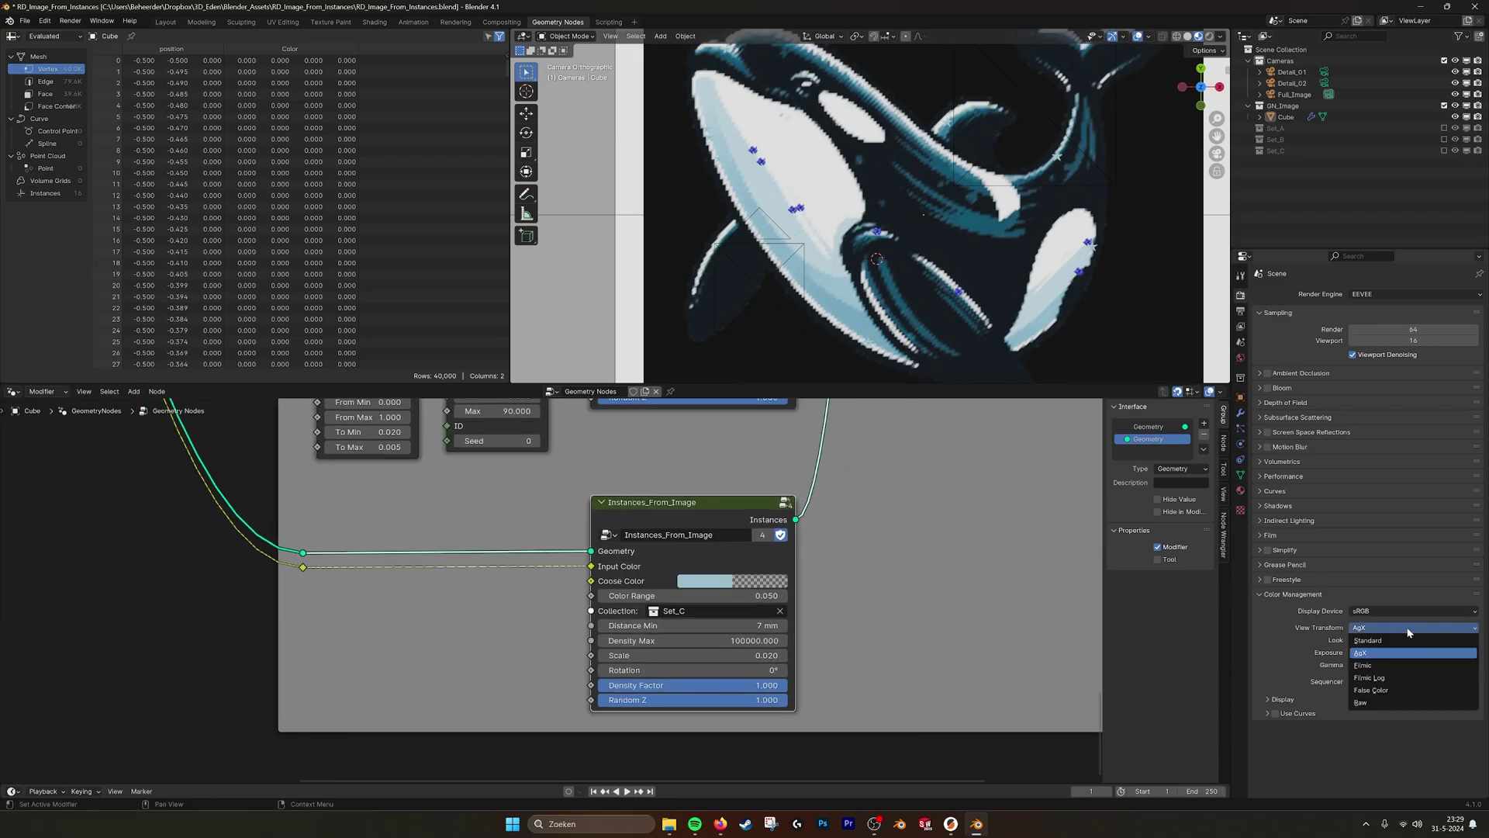
left_click(1384, 702)
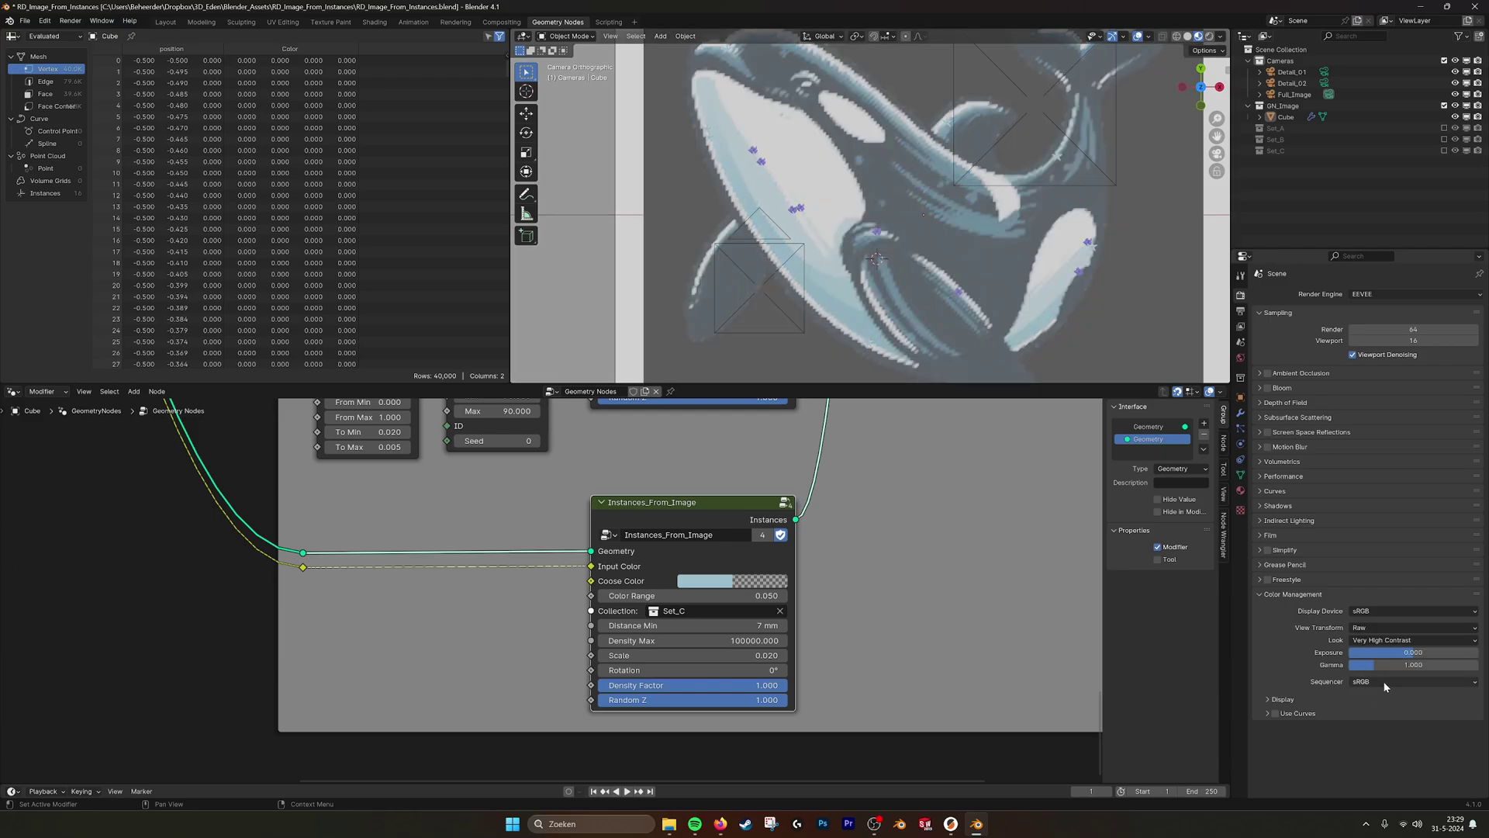
- Set the scene's View Transform to Standard and sample the copied node's Coose Color from the orca's white belly
left_click(1390, 630)
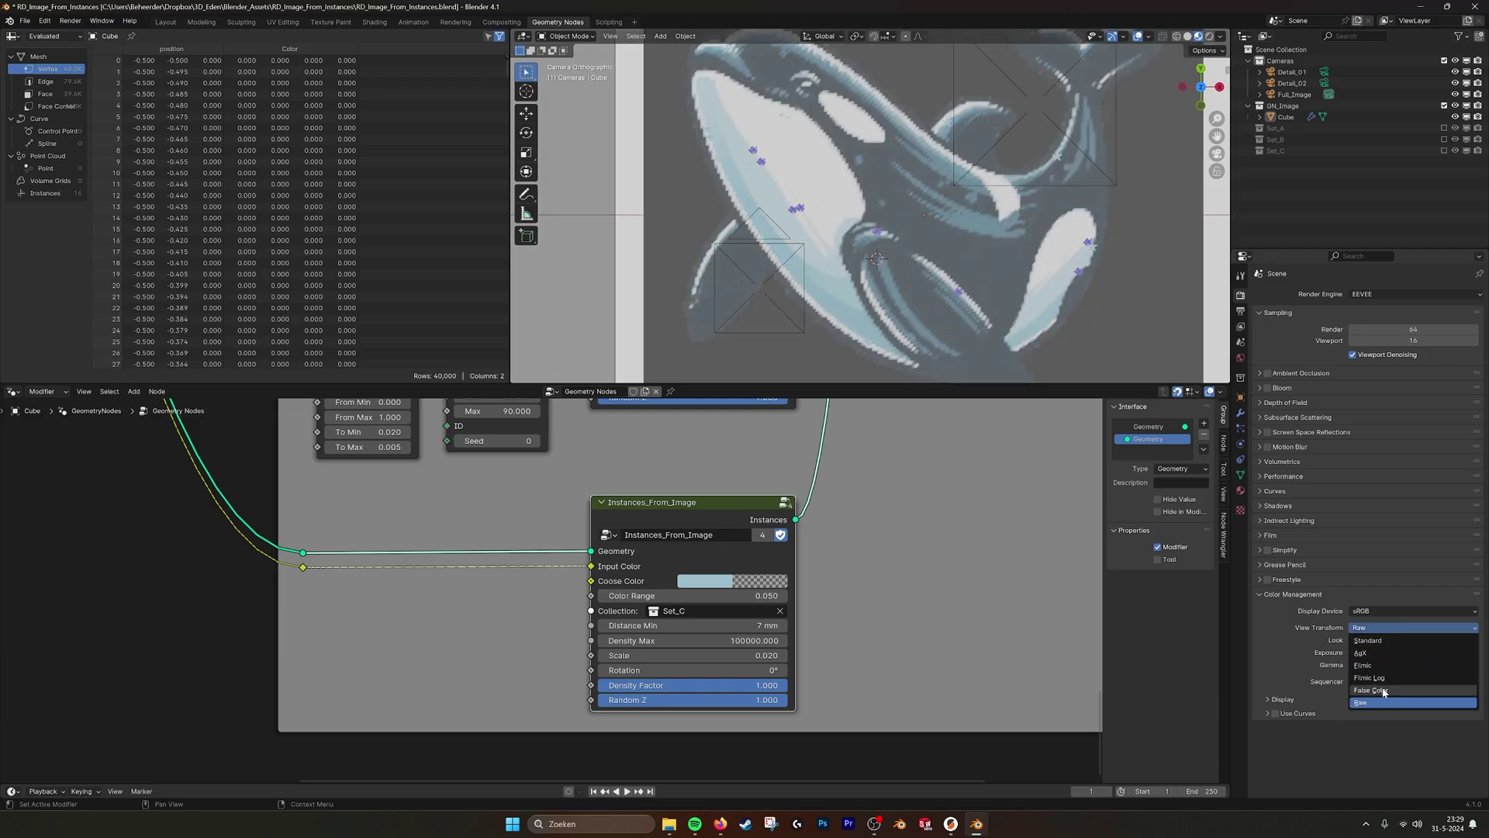
left_click(1368, 639)
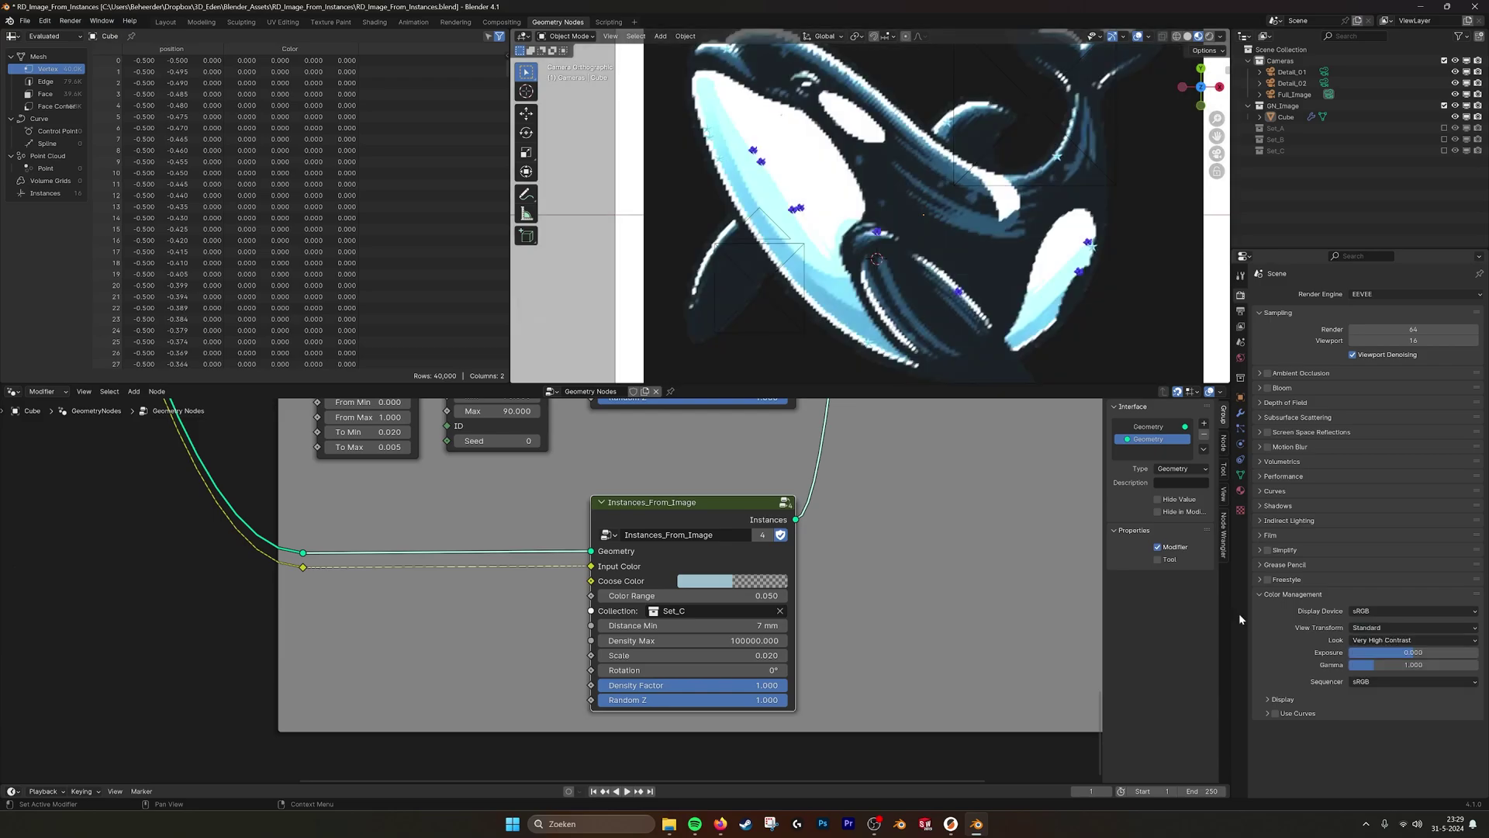
left_click(733, 582)
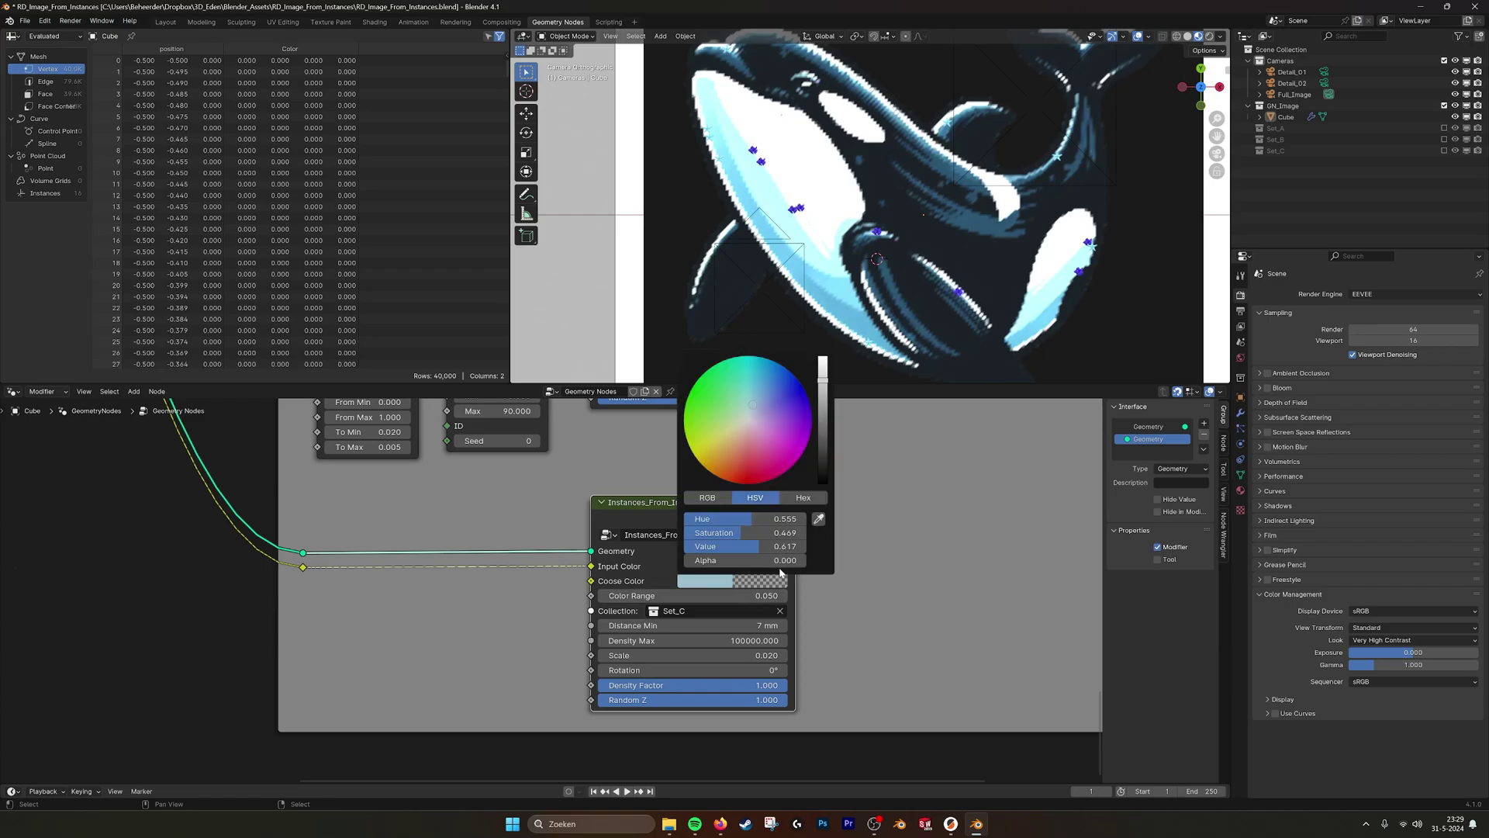
left_click(821, 519)
left_click(826, 174)
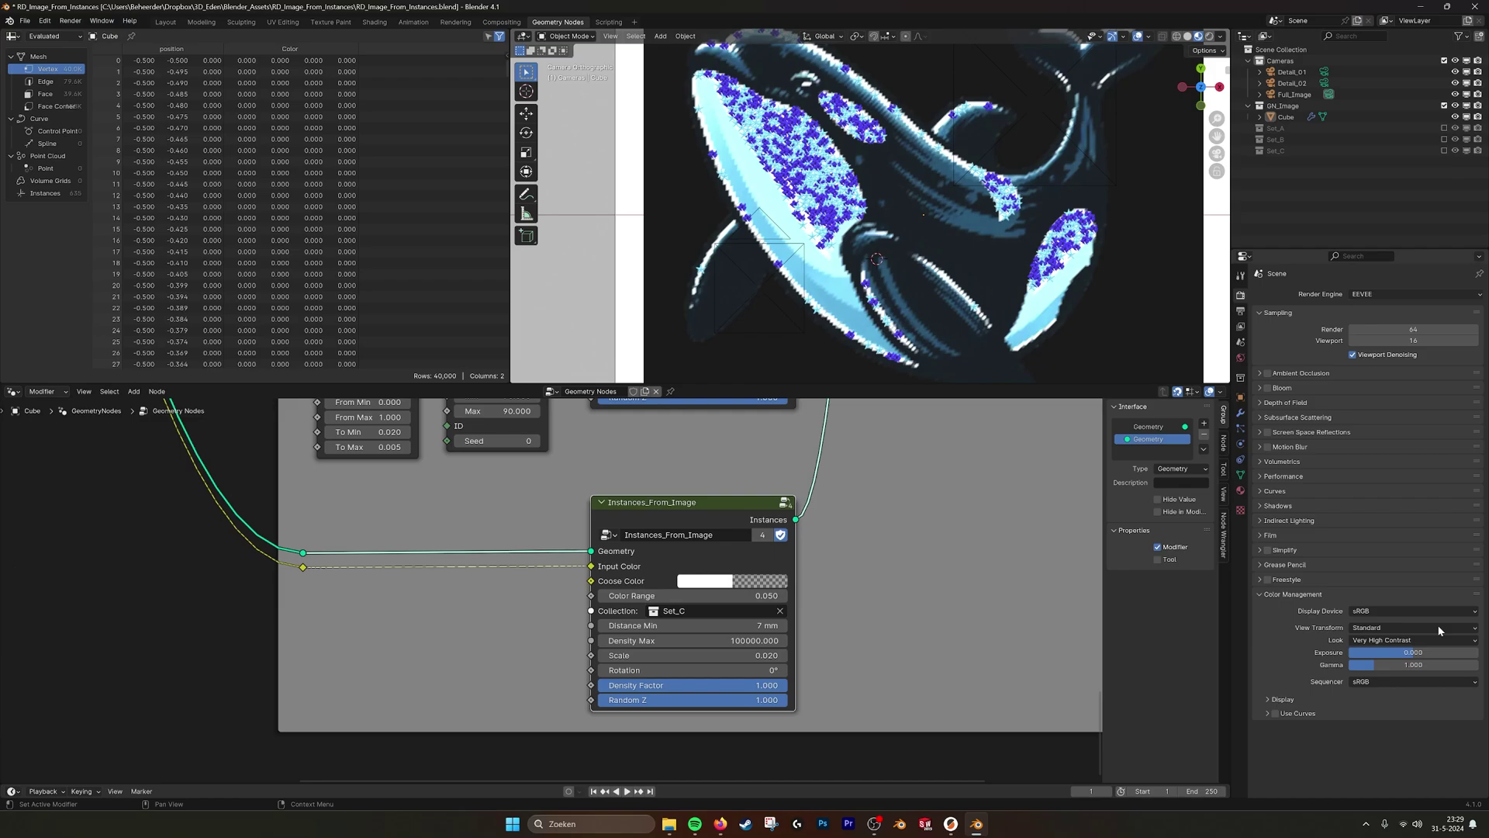
- Set the View Transform to Filmic and change the copied node's Coose Color to pure red
left_click(1392, 628)
left_click(1378, 665)
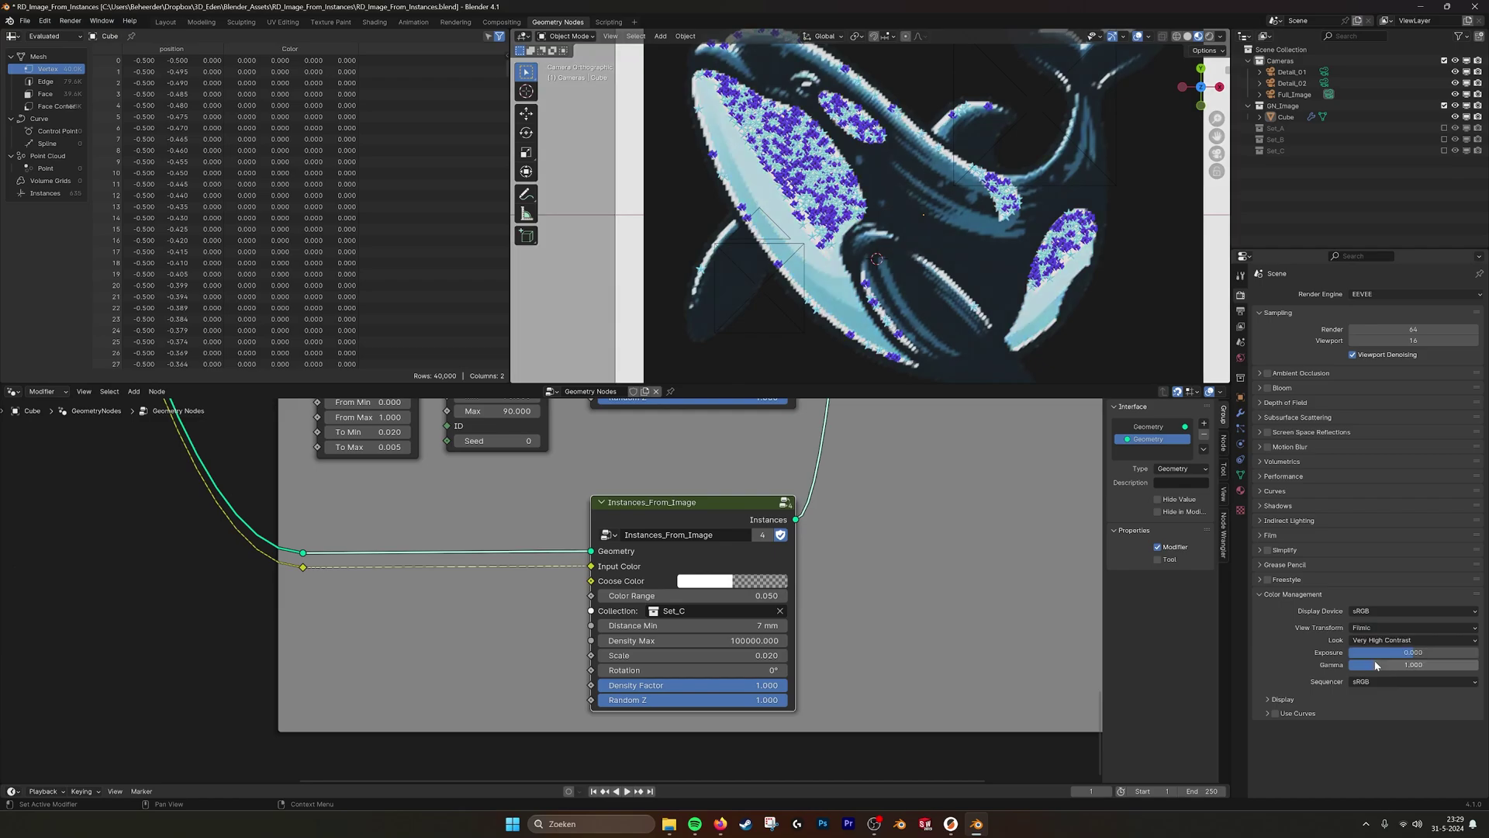
left_click(712, 581)
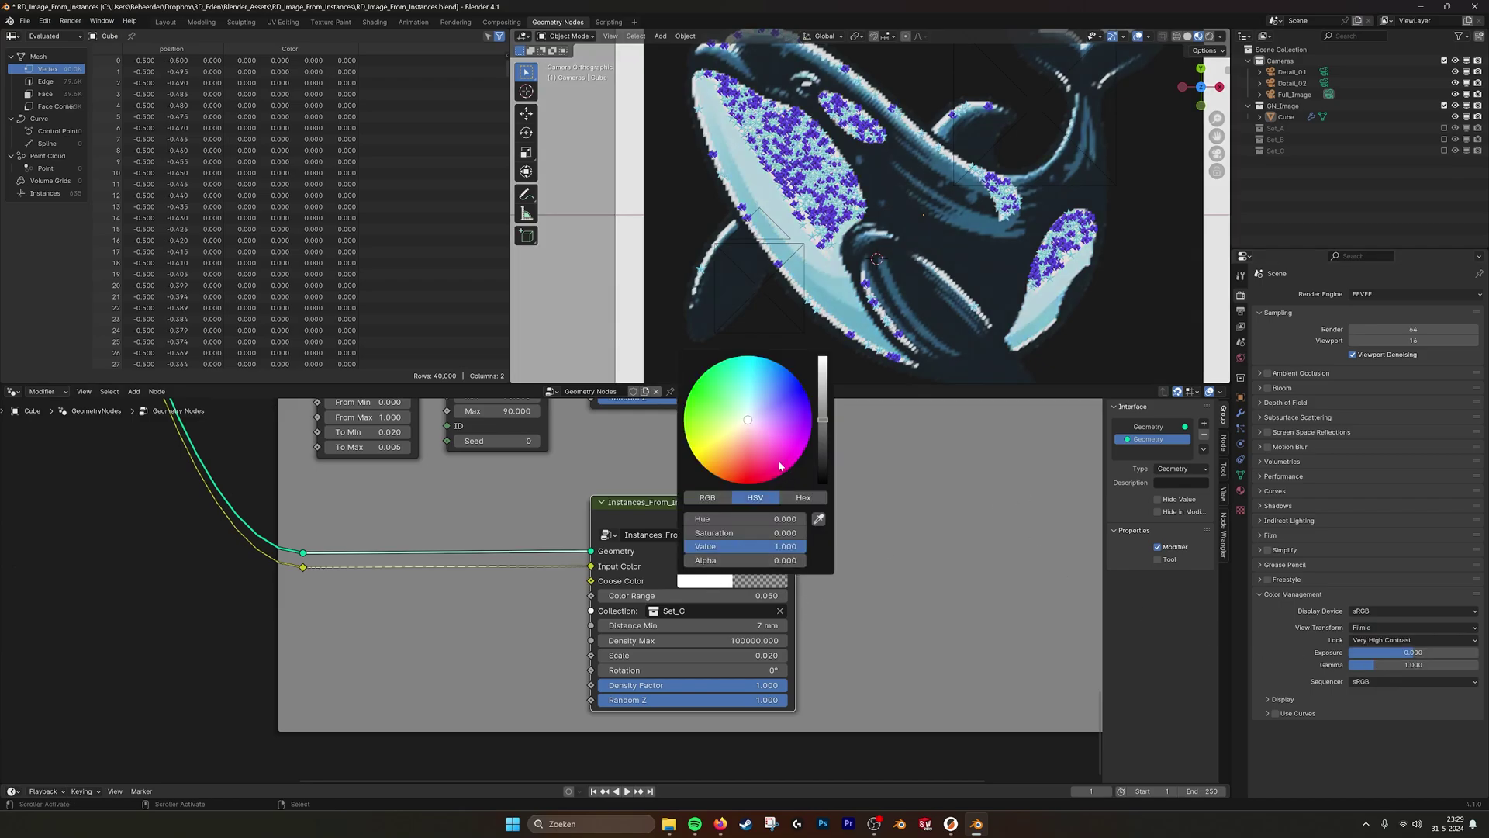
left_click(750, 483)
left_click(707, 580)
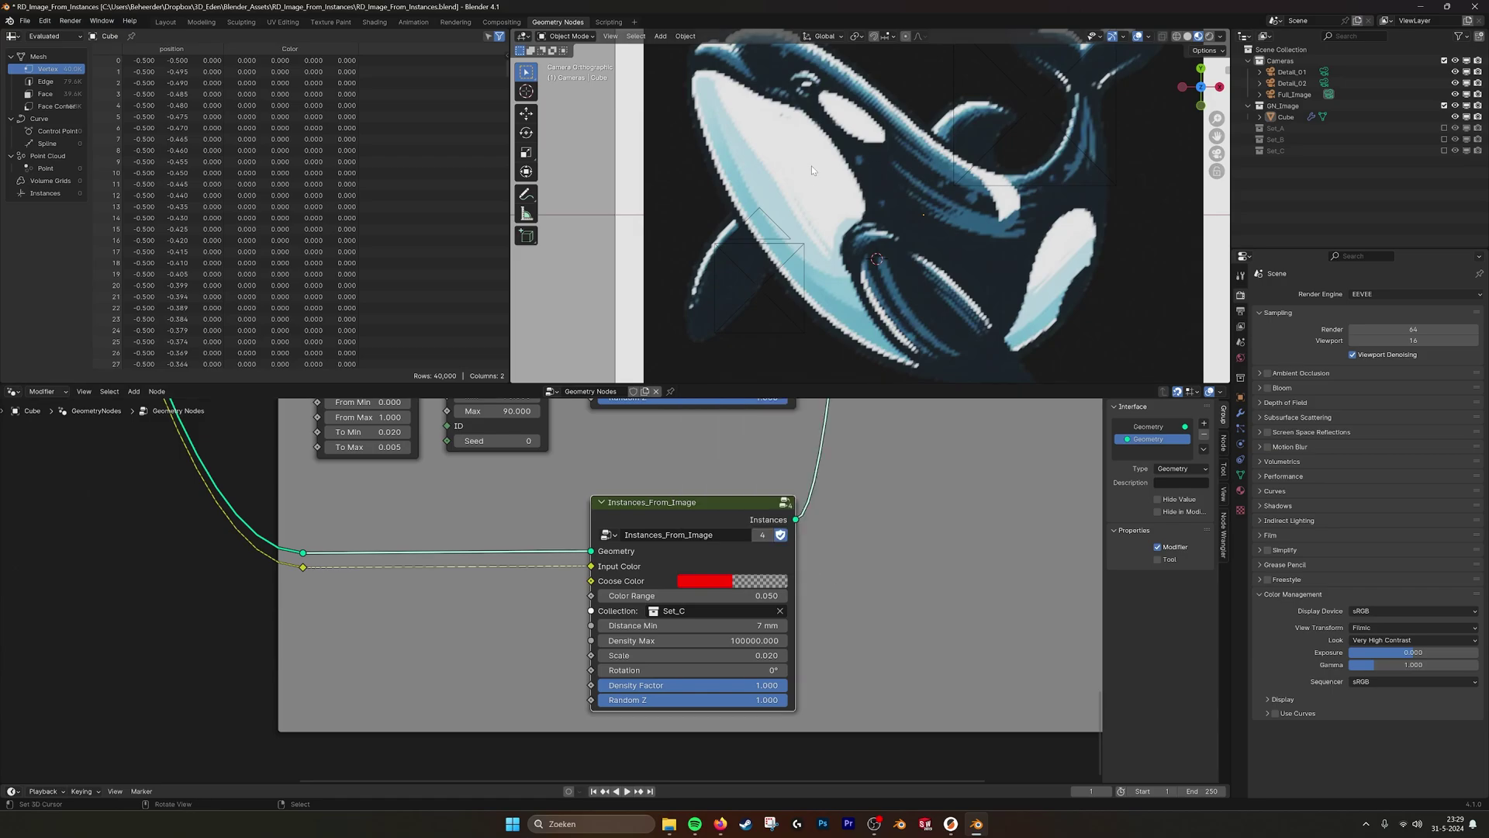
- Sample the copied node's Coose Color from the white belly with the eyedropper while Filmic is active
left_click(708, 582)
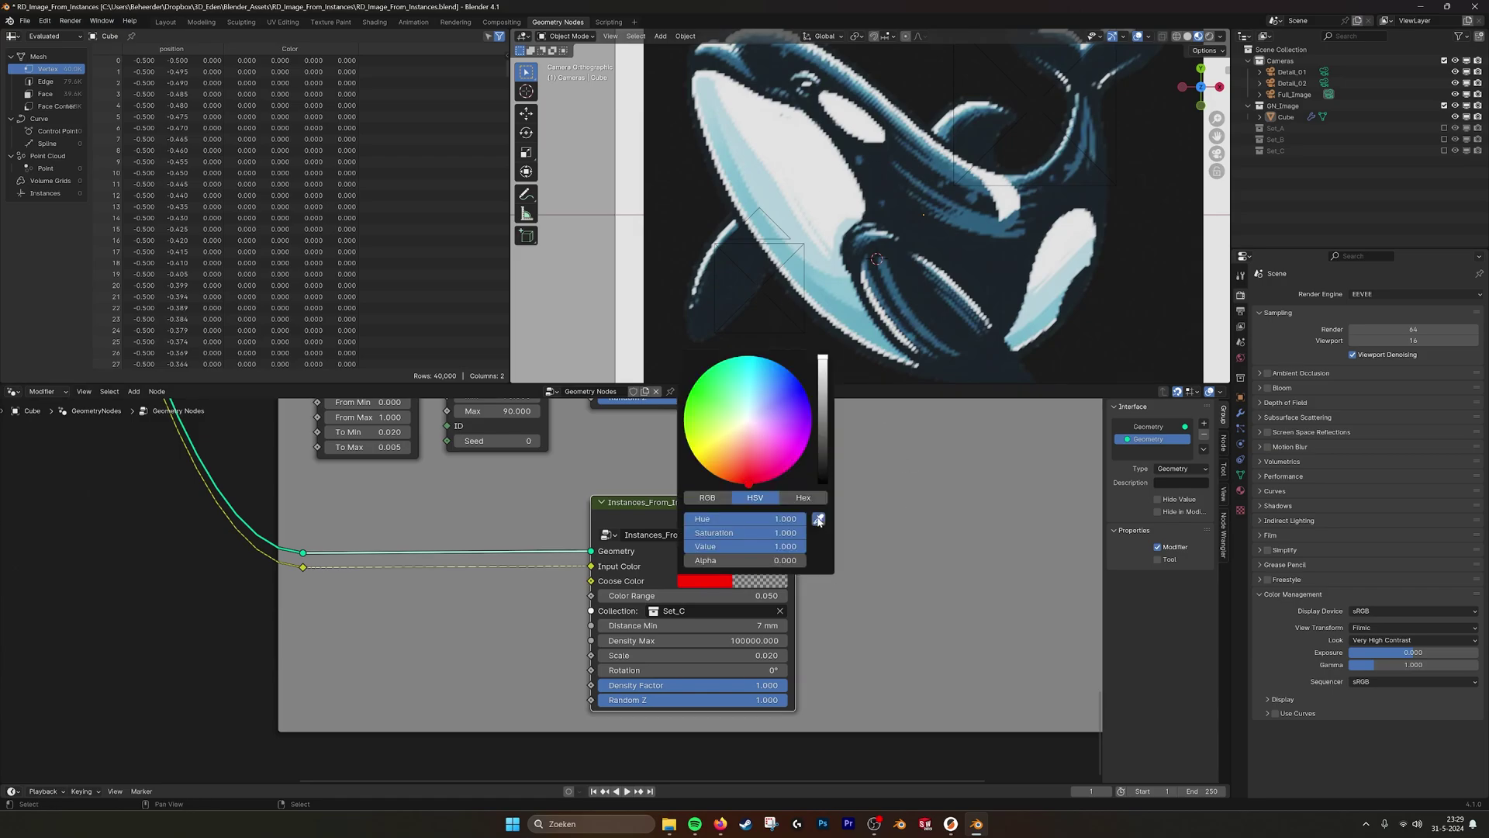
left_click(815, 521)
left_click(823, 206)
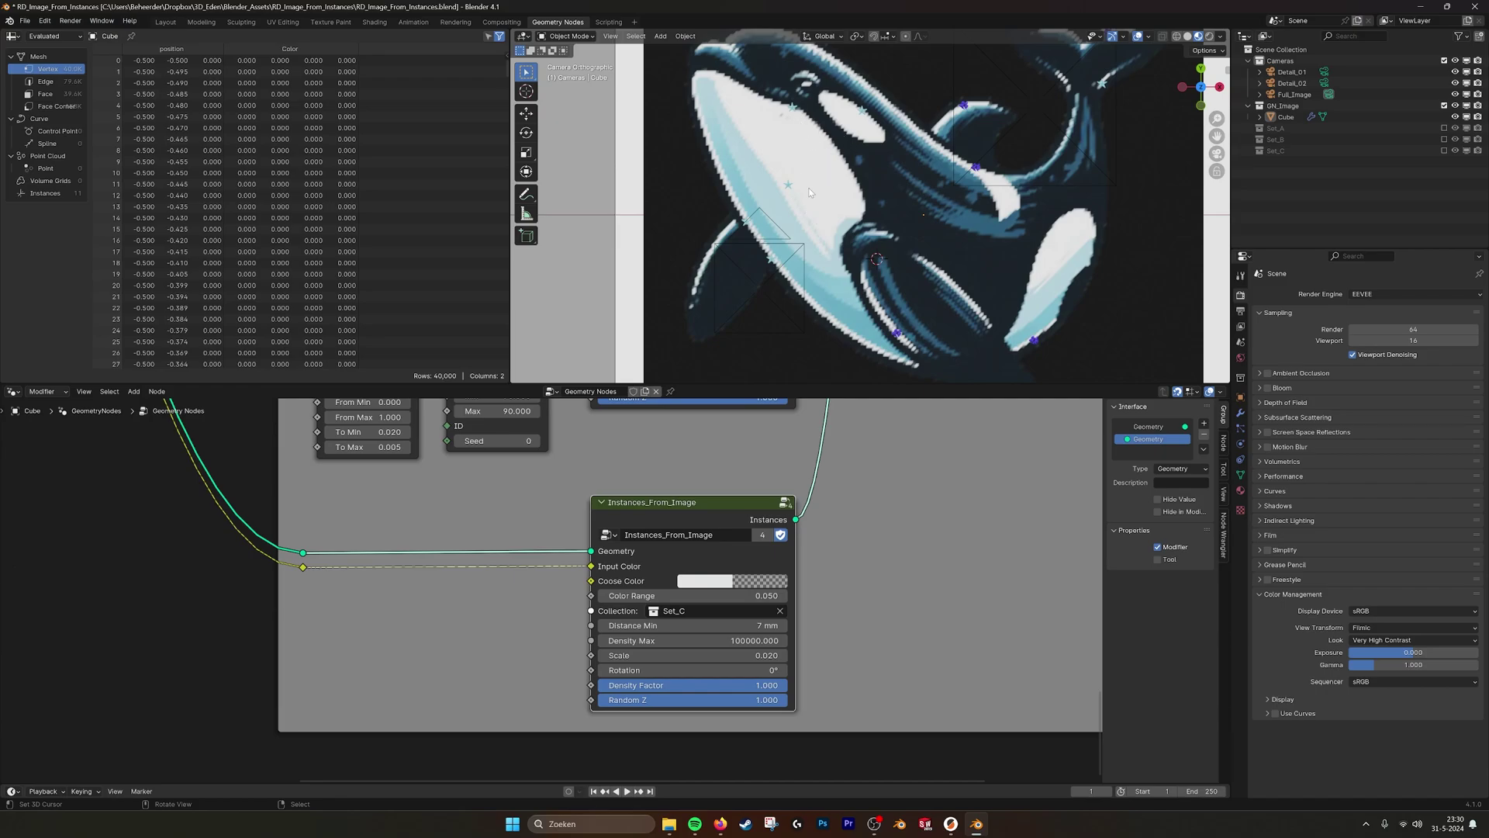
- Return the View Transform to Standard and resample the copied node's Coose Color from the lower white belly
left_click(1389, 630)
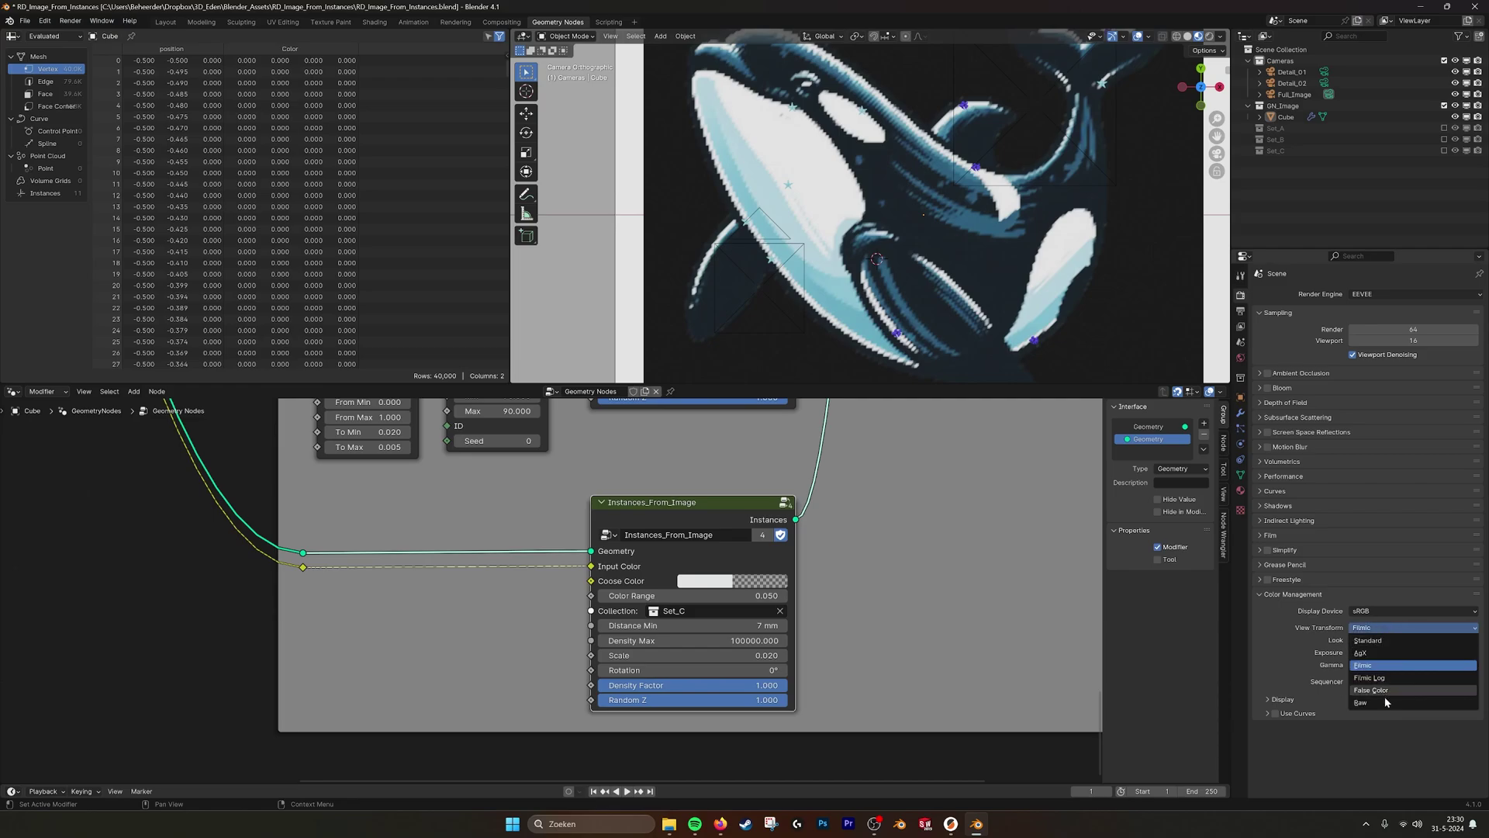
left_click(1371, 640)
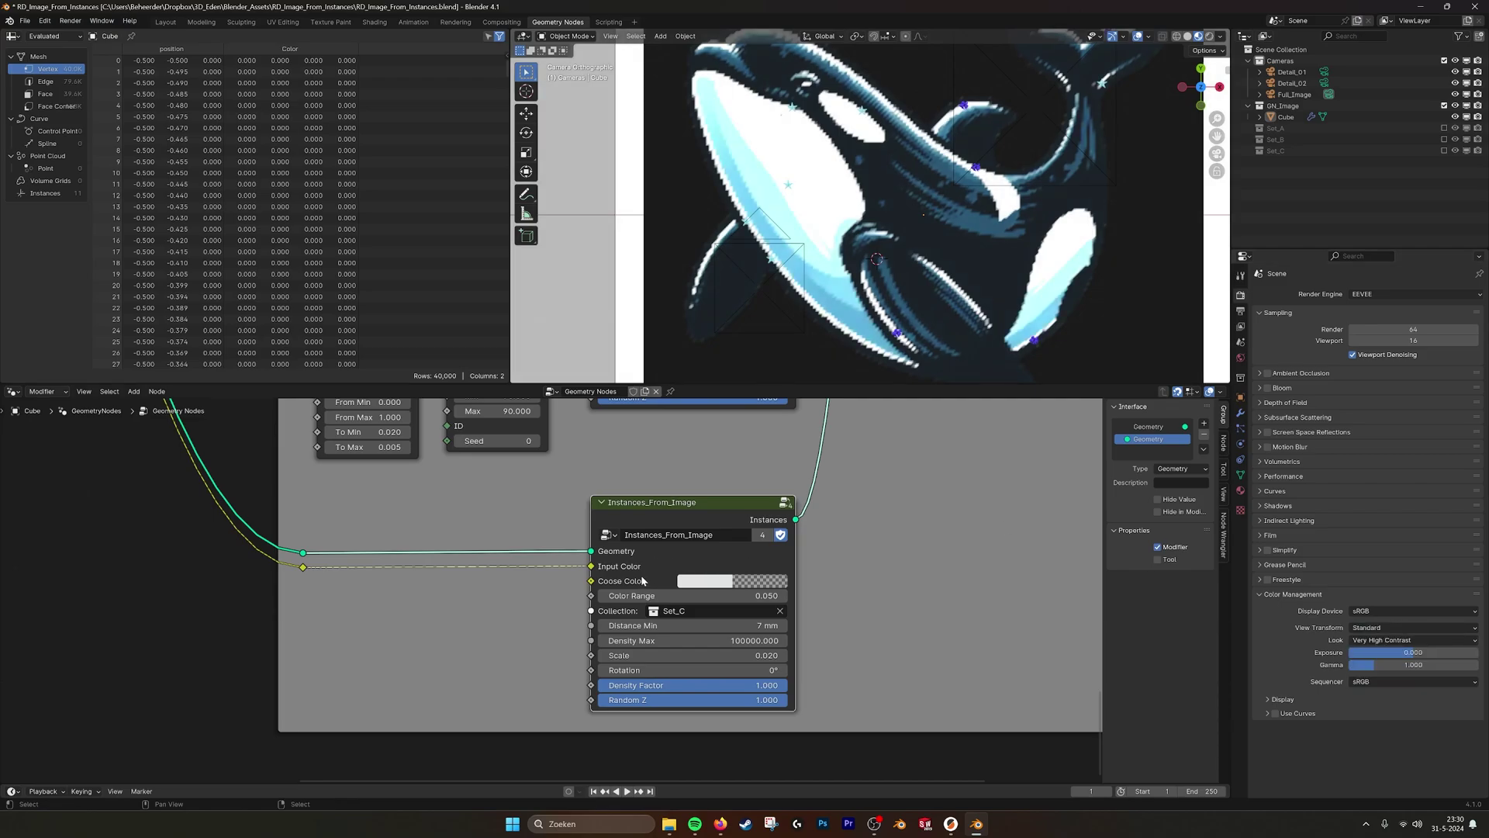
left_click(702, 583)
left_click(815, 518)
left_click(816, 238)
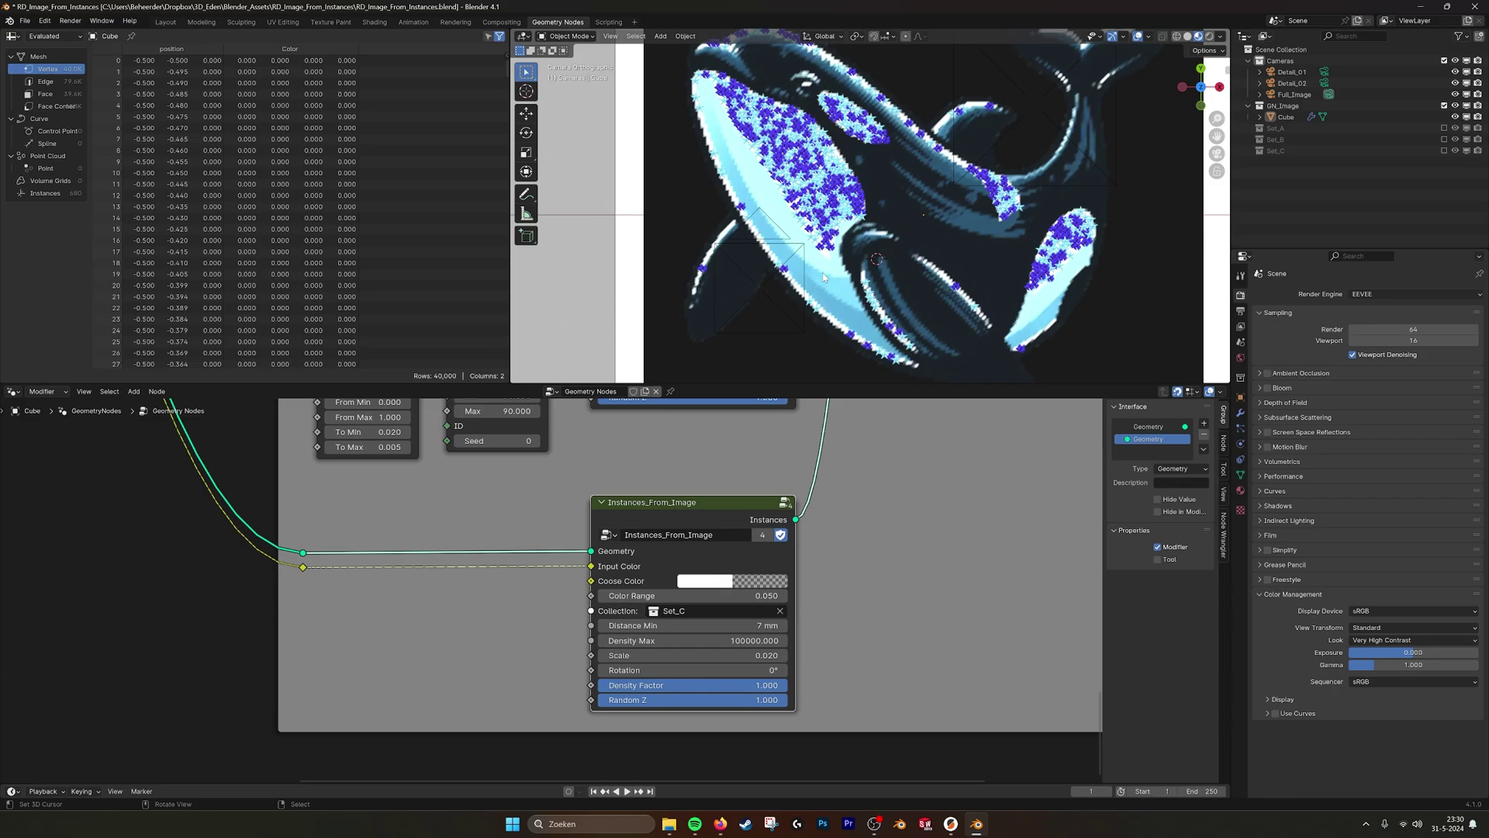
- Sample the Coose Color from the pale cyan edge of the orca's belly and raise the Color Range to 0.390
left_click(726, 581)
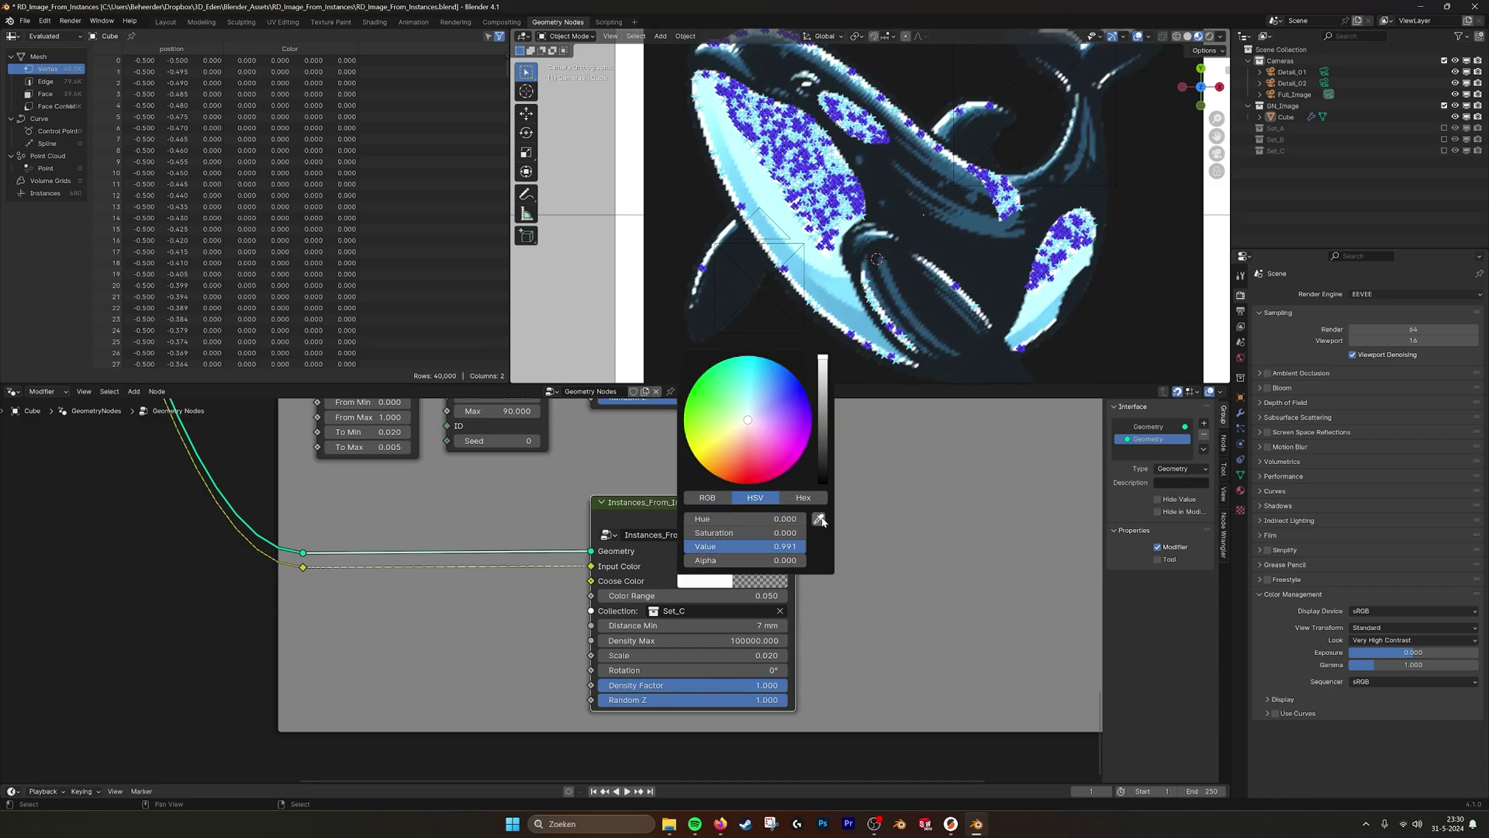
left_click(819, 518)
left_click(769, 199)
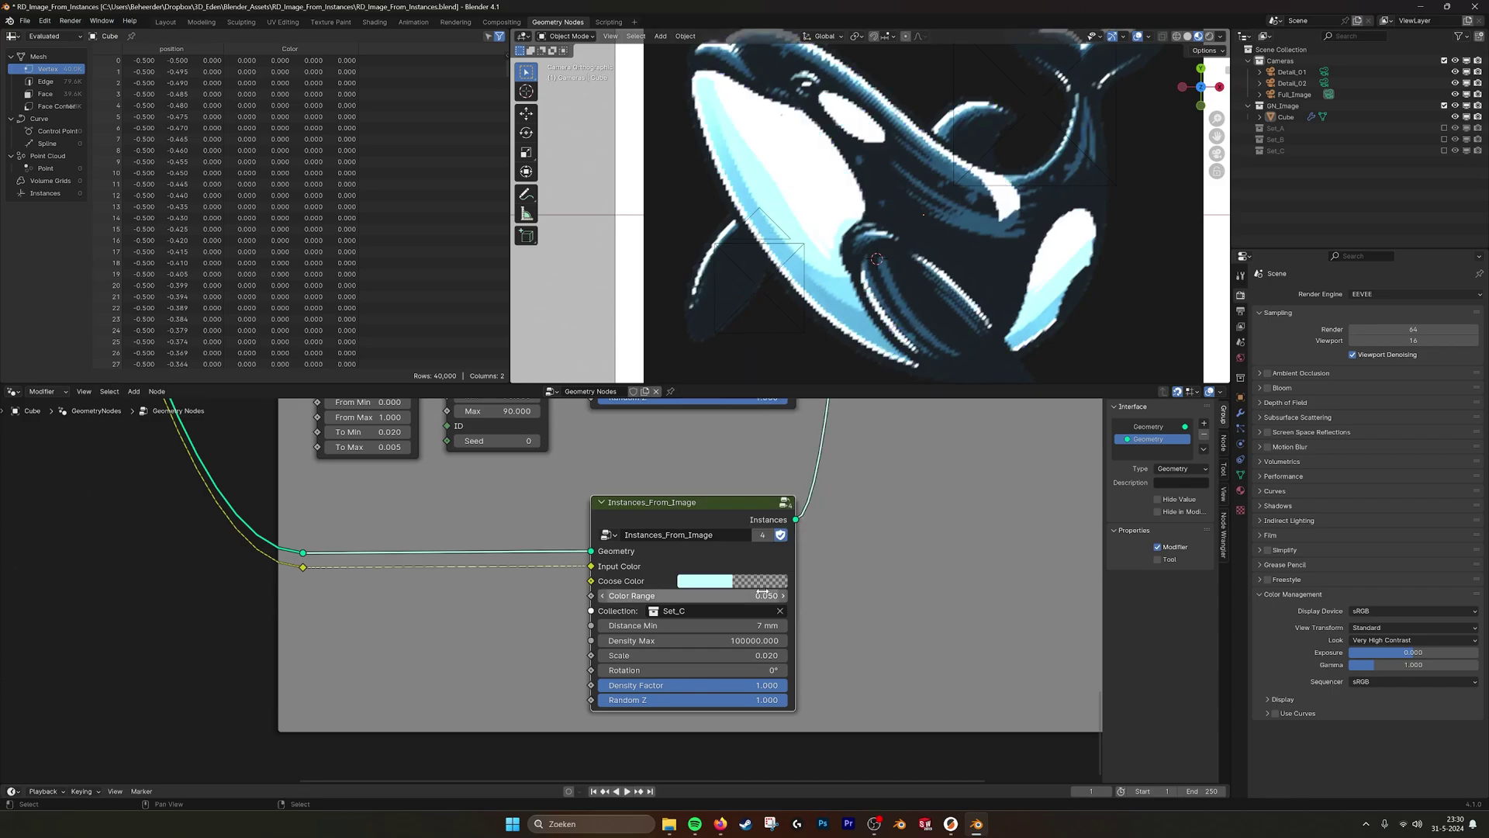
left_click_drag(731, 599, 789, 599, "shift")
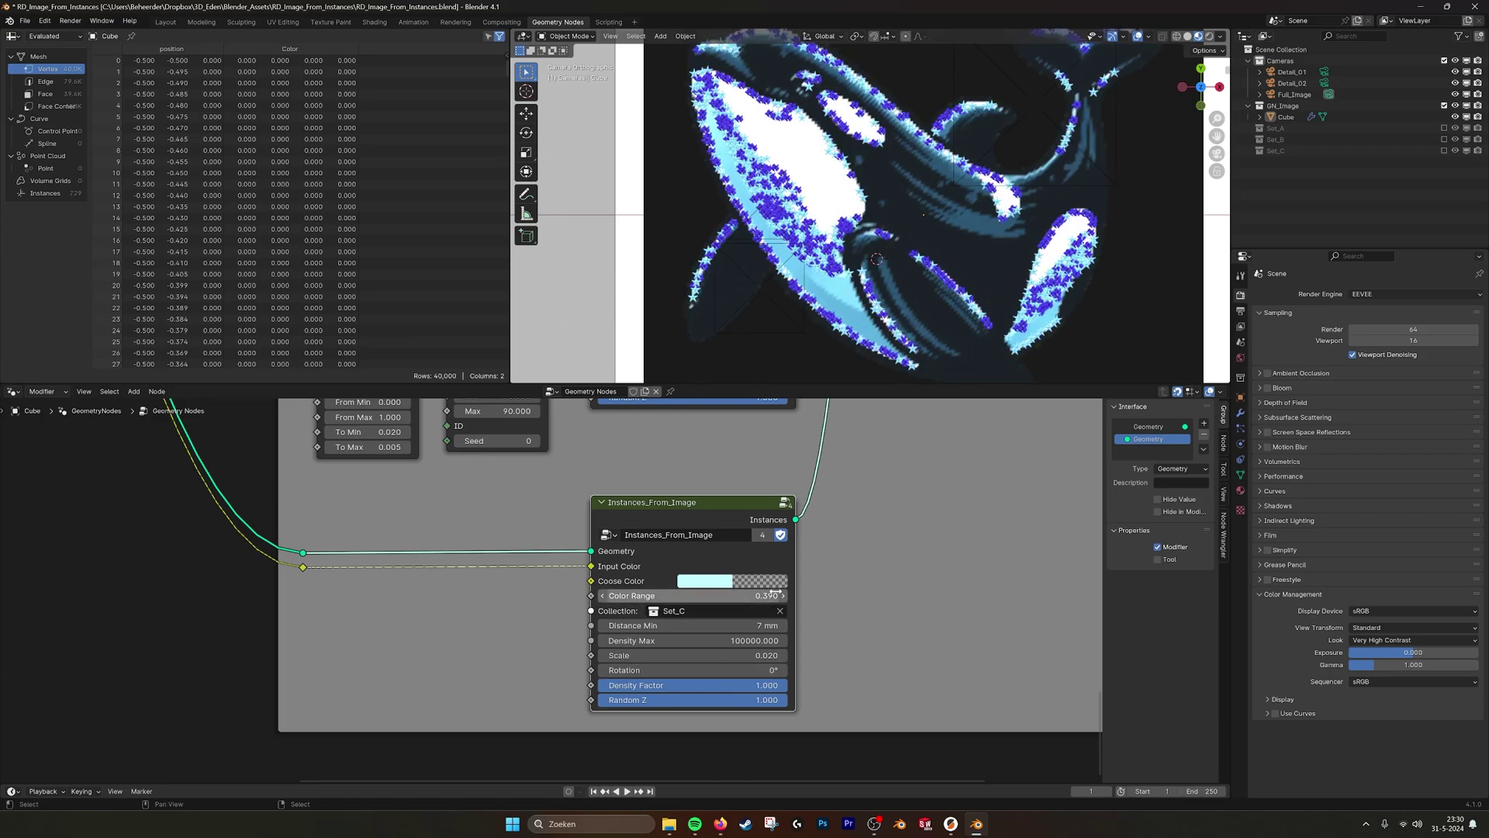
- Sample the copied node's Coose Color from the light-blue shading on the orca's lower belly
left_click(706, 581)
left_click(819, 524)
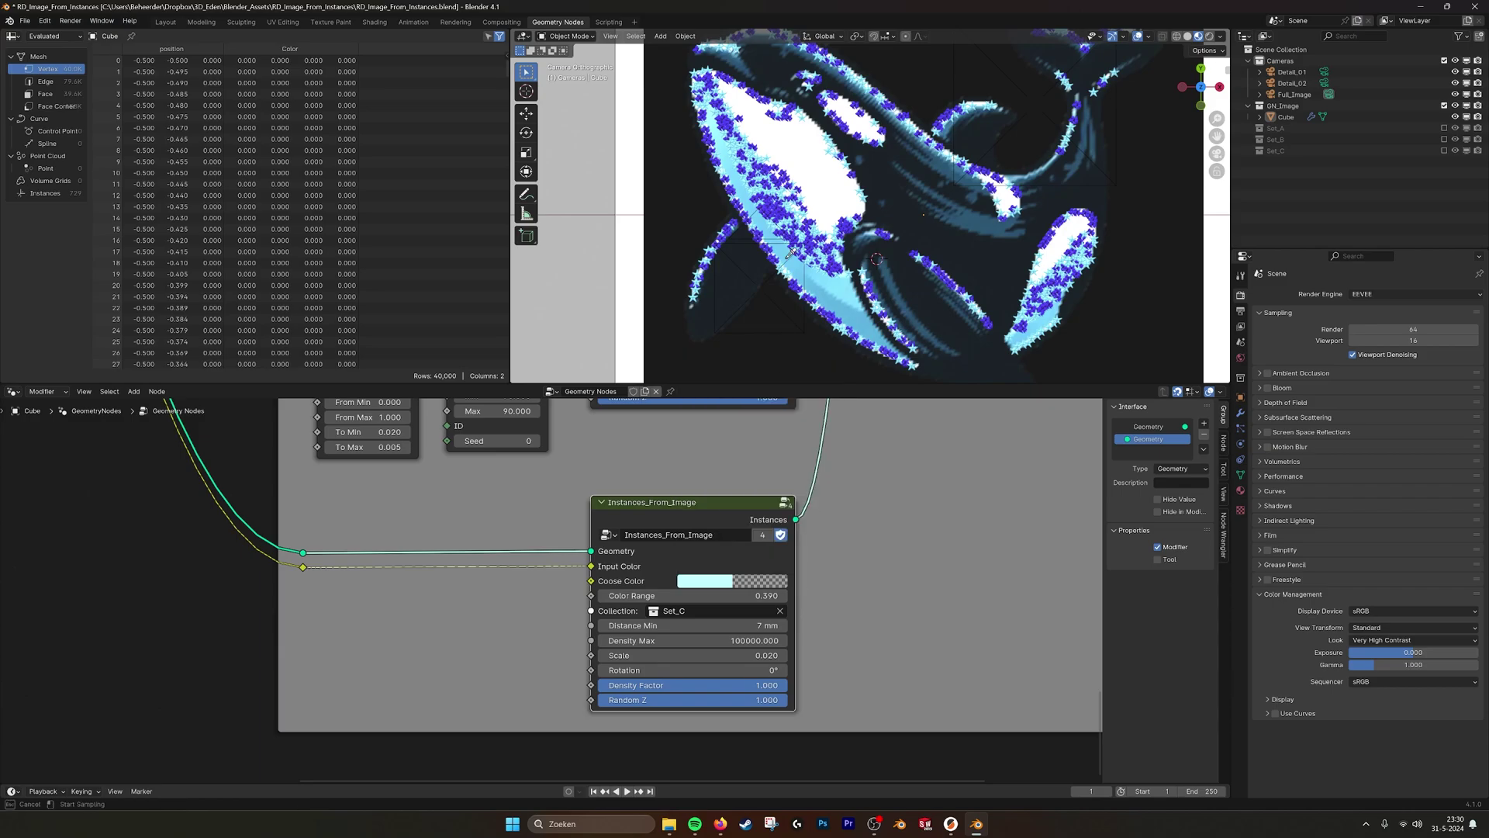
left_click(830, 281)
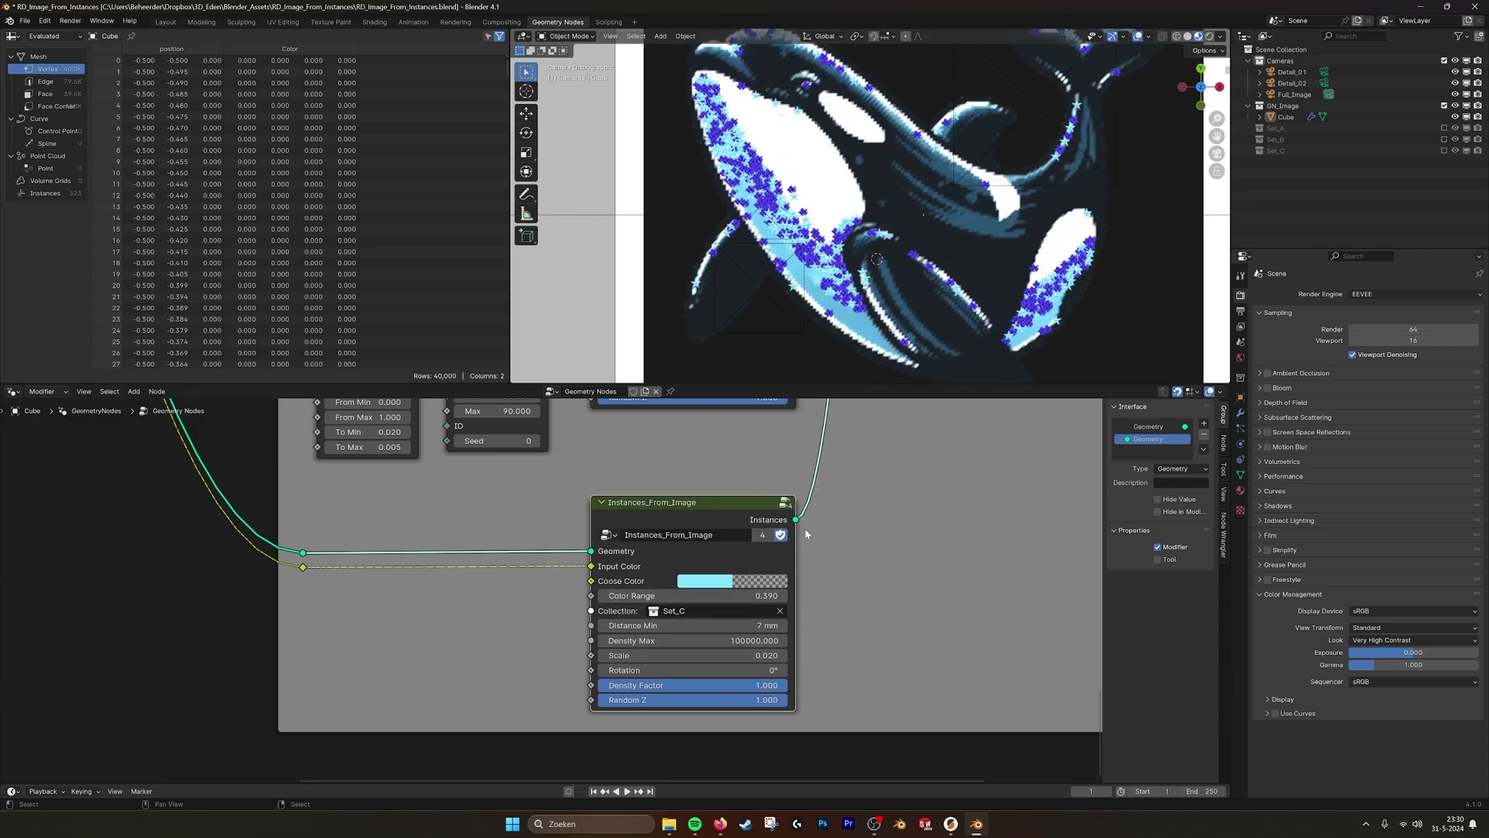
- Sample the Coose Color from a dark area of the orca image and lower the Color Range to 0.010
left_click(715, 586)
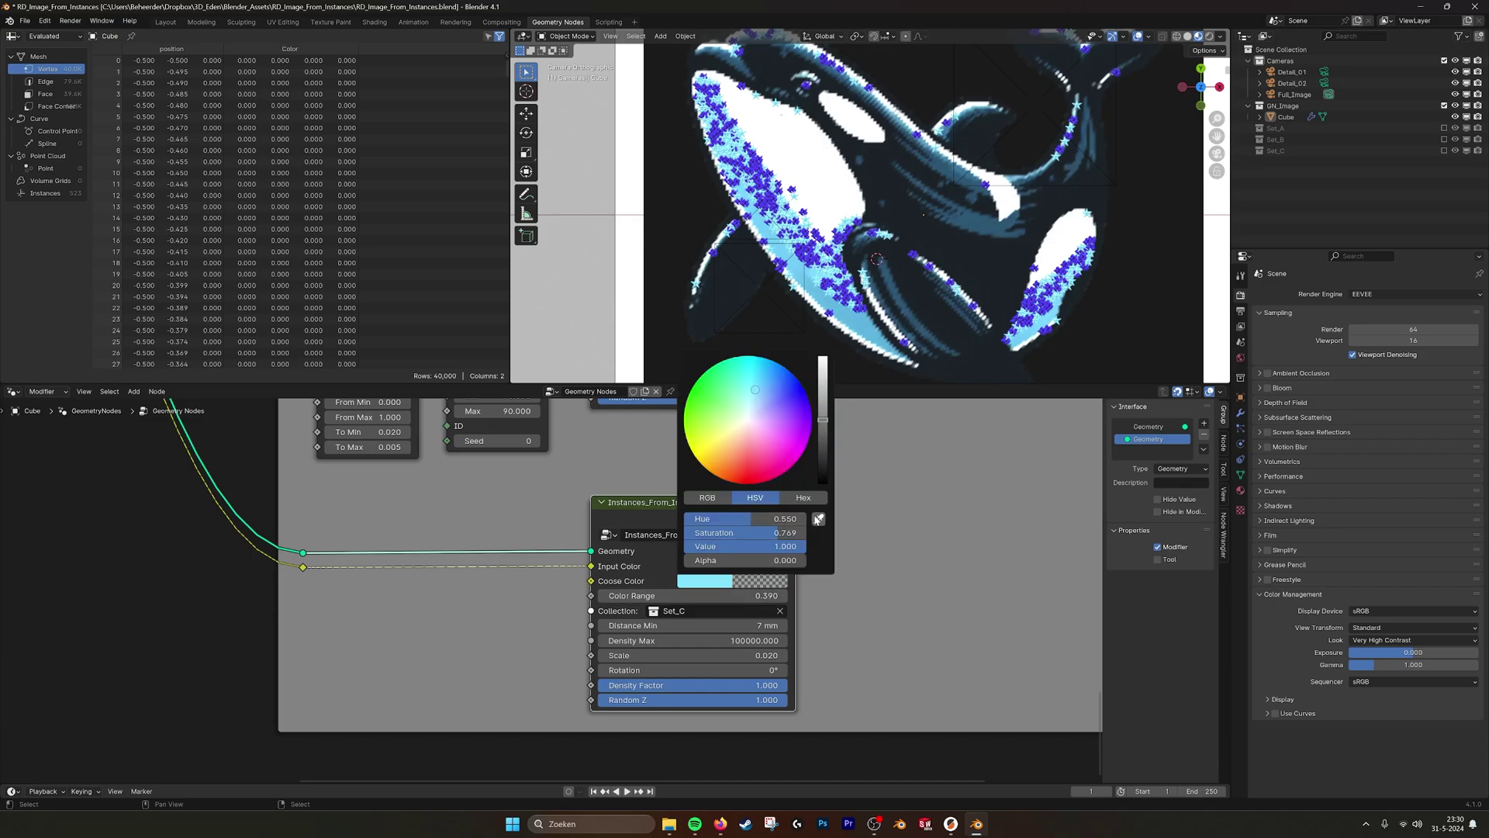
left_click(818, 519)
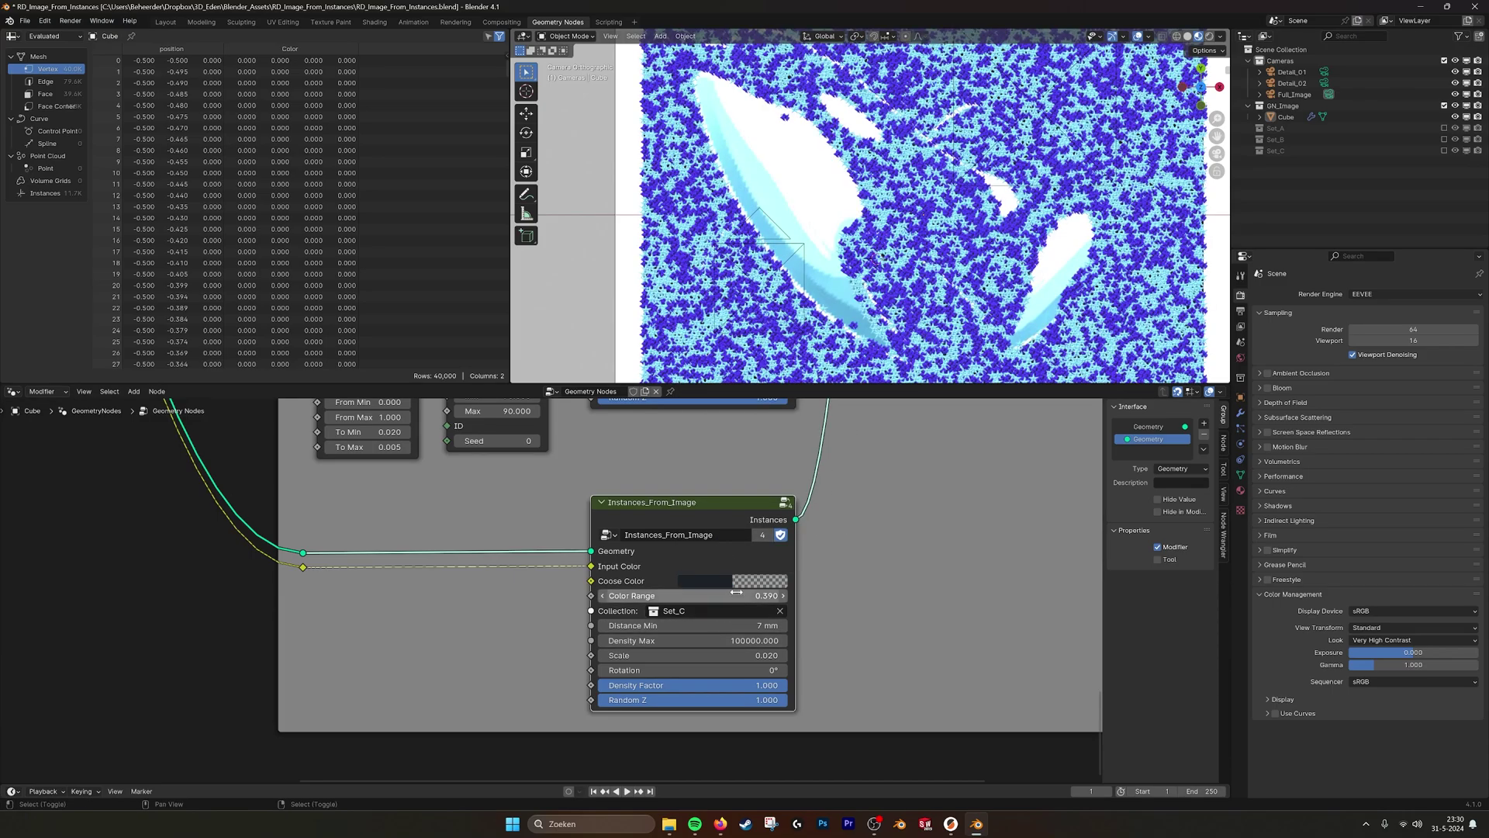
left_click_drag(704, 596, 592, 595, "shift")
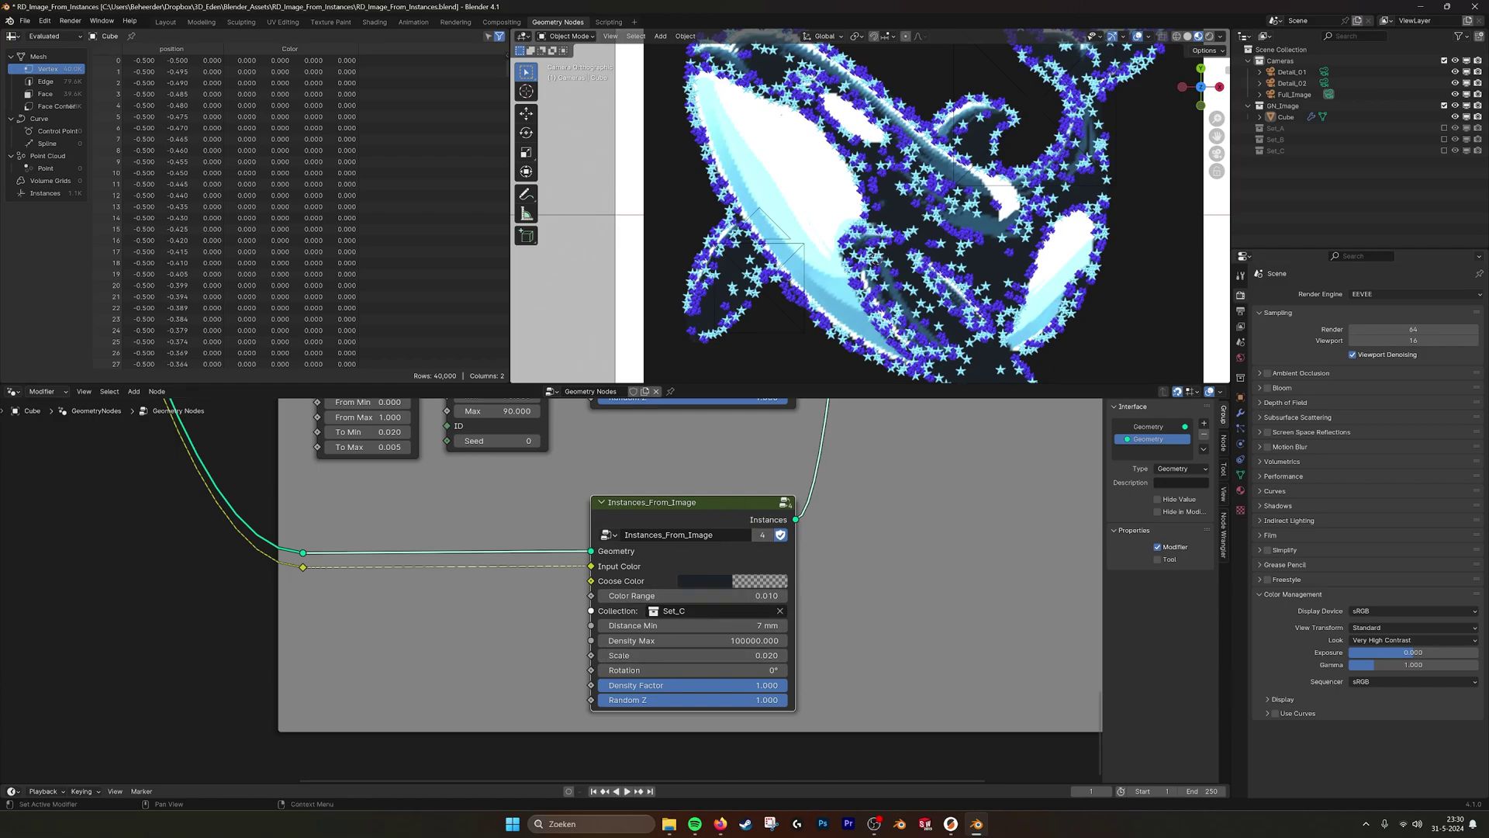
- Set the scene's View Transform to AgX and its Look to Medium High Contrast after trying High Contrast and Punchy
left_click(1377, 628)
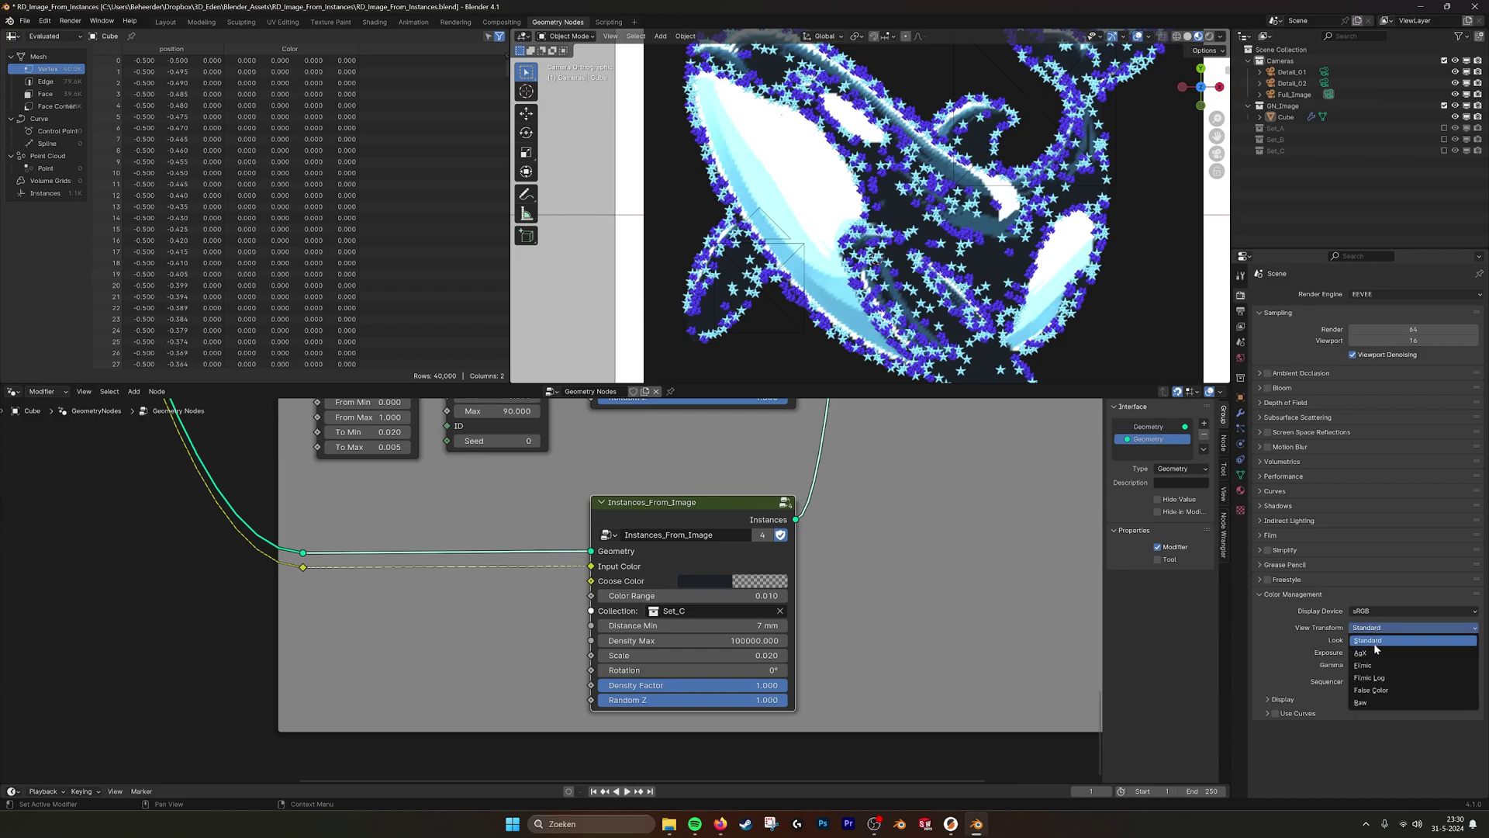
left_click(1375, 652)
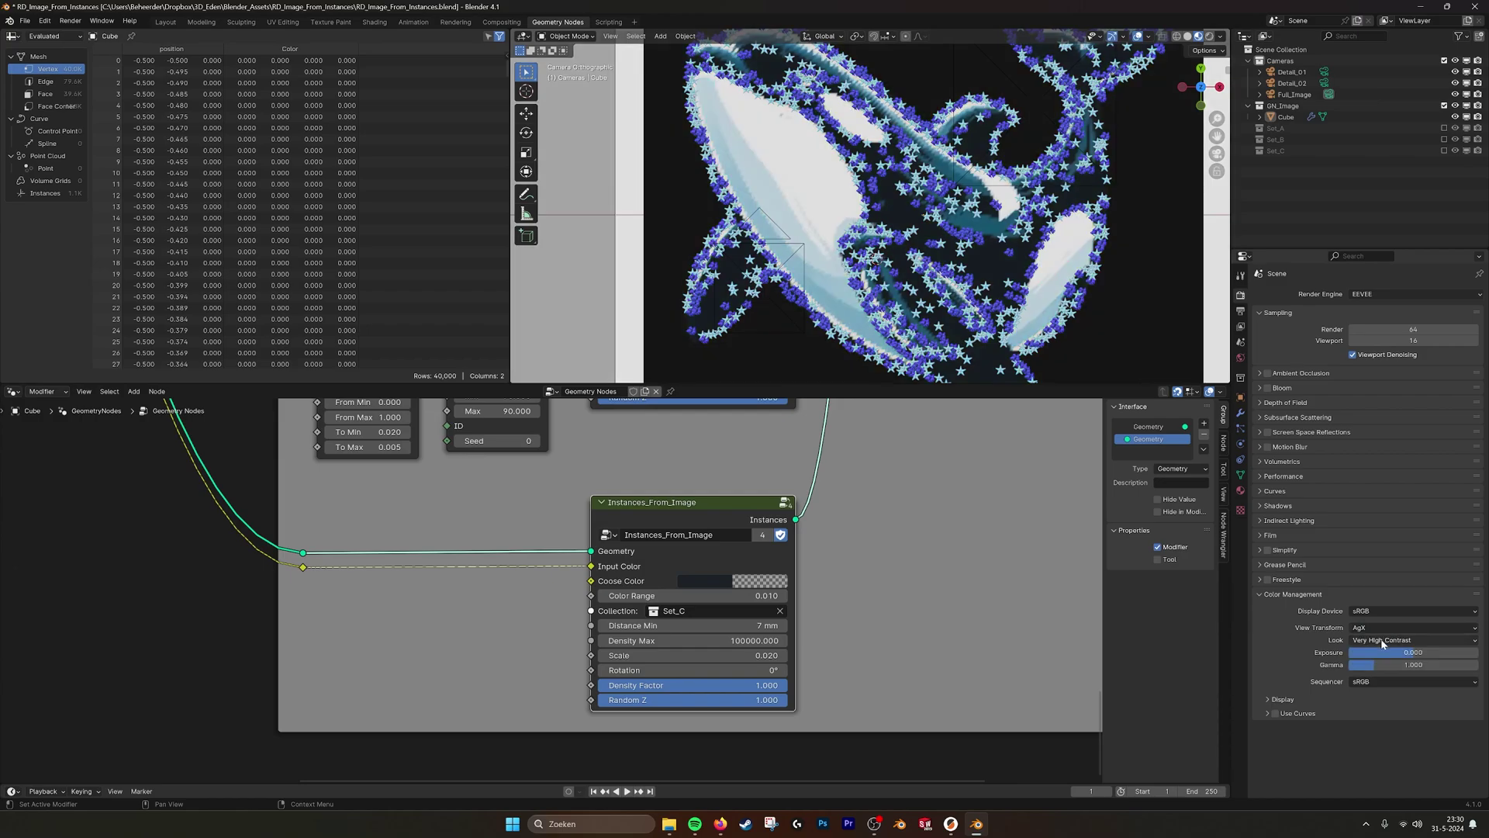
left_click(1381, 640)
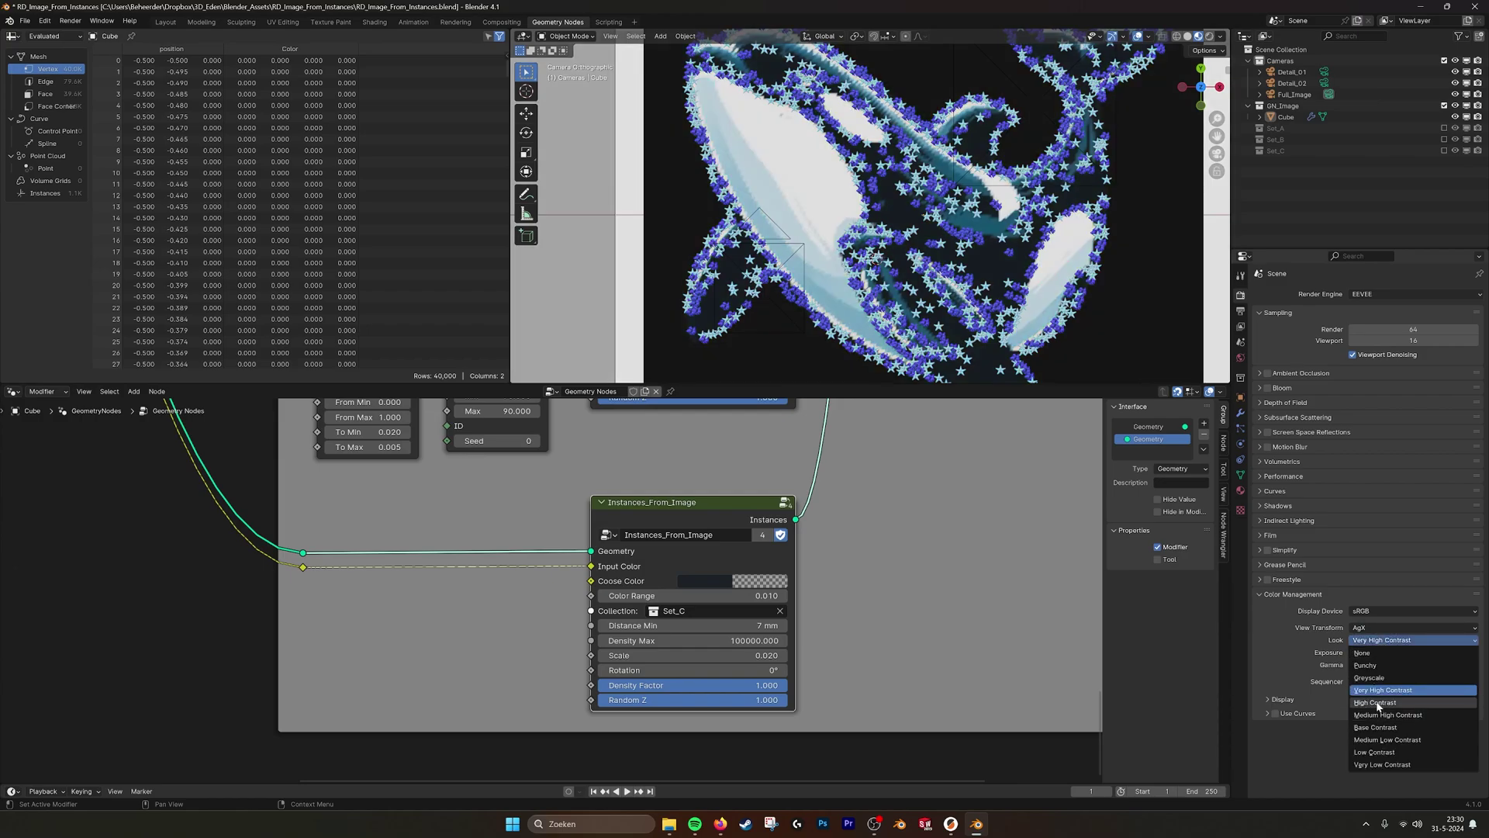
left_click(1376, 702)
left_click(1385, 640)
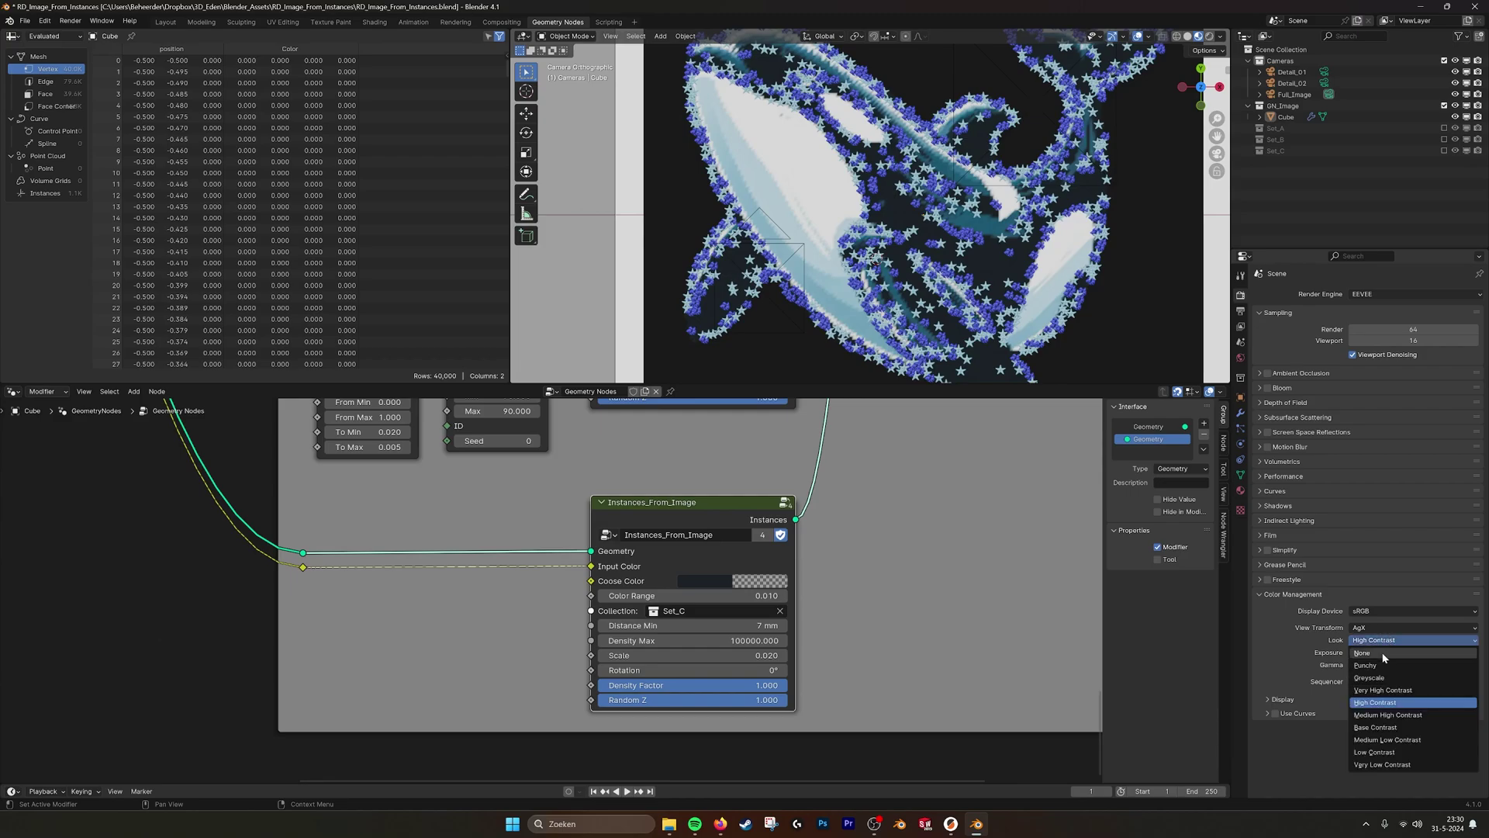
left_click(1377, 665)
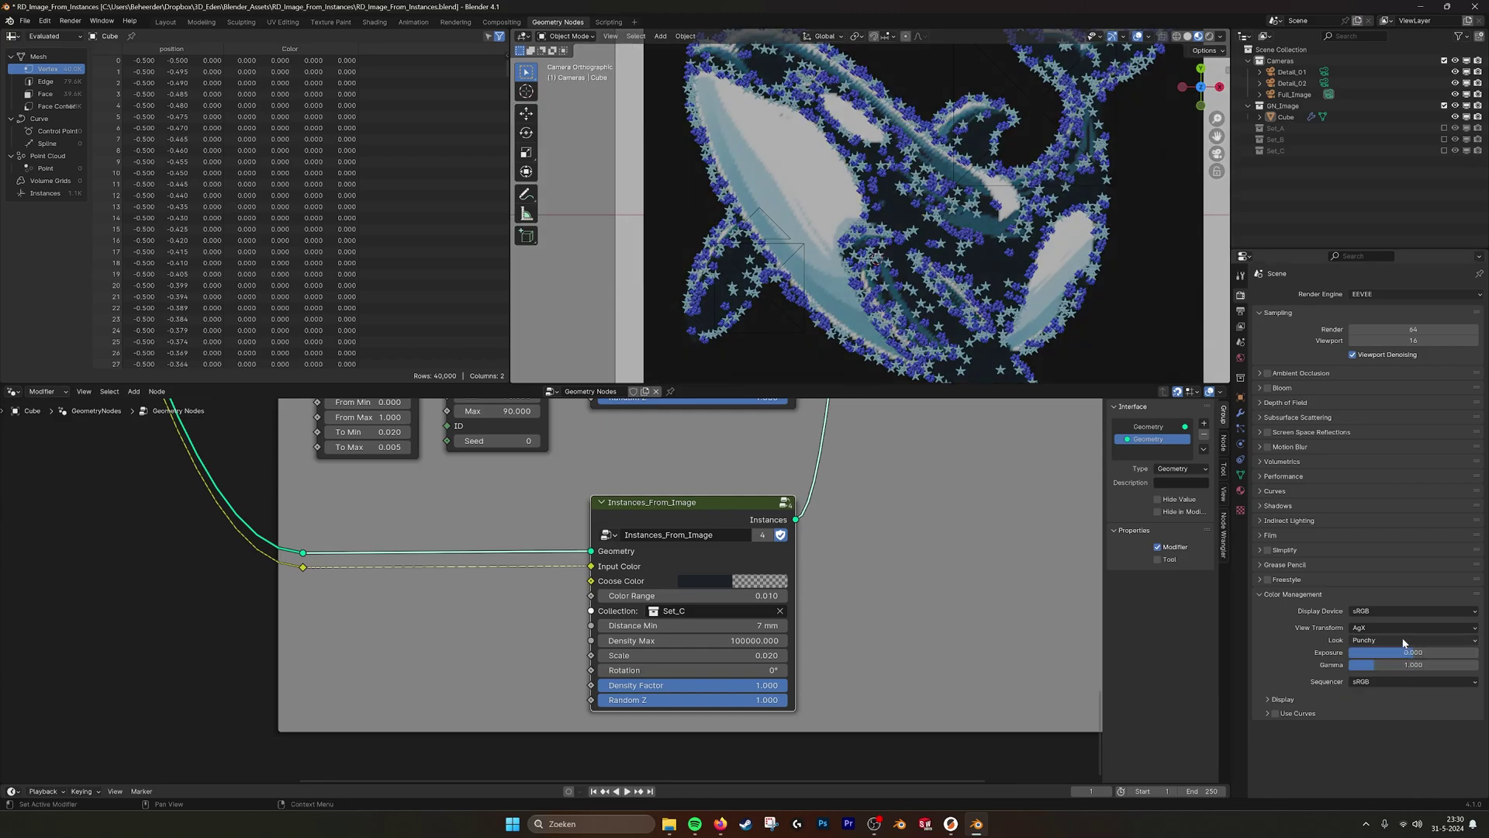
left_click(1402, 637)
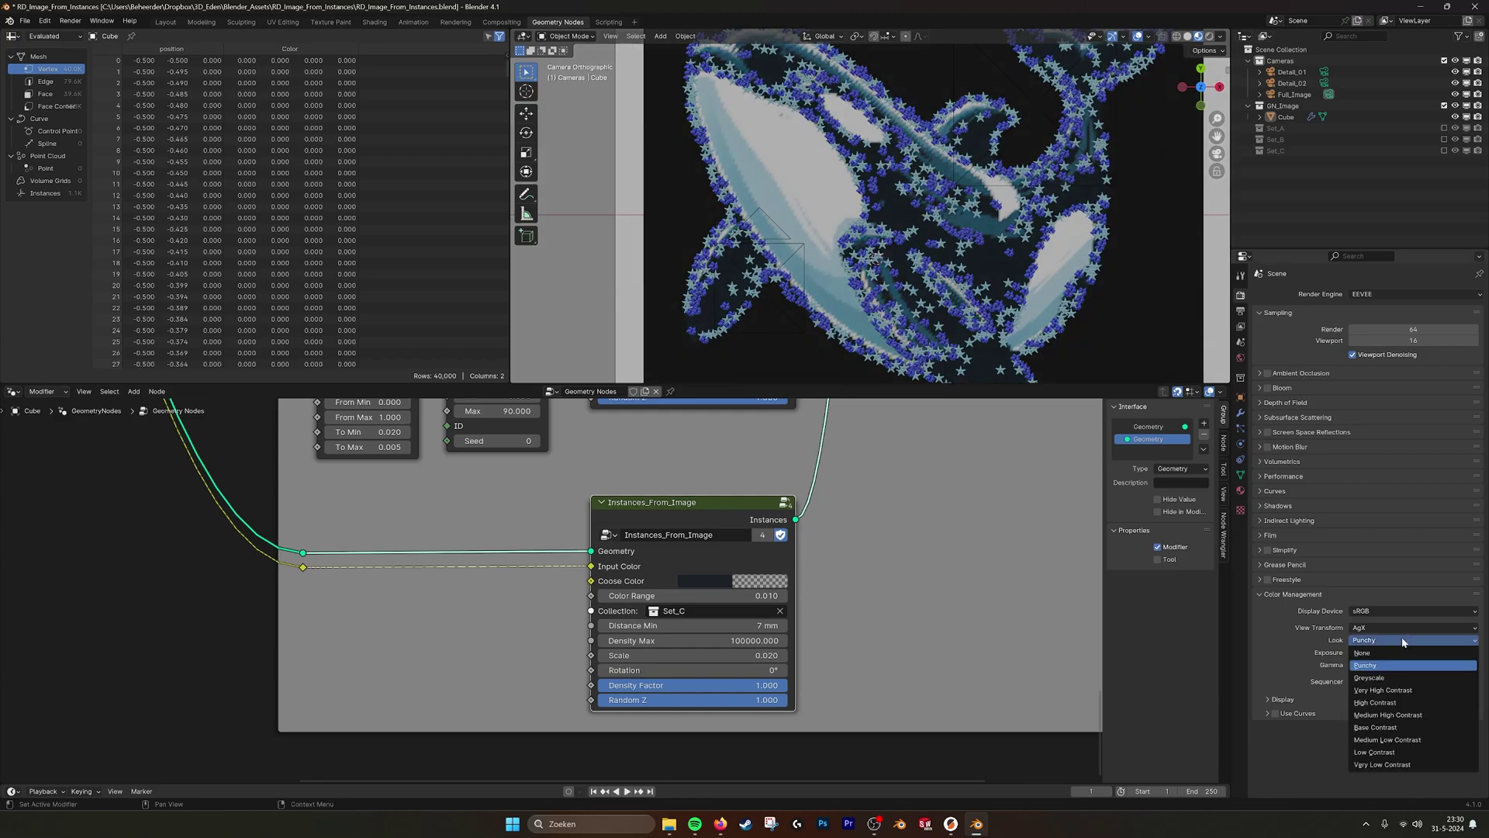
left_click(1388, 714)
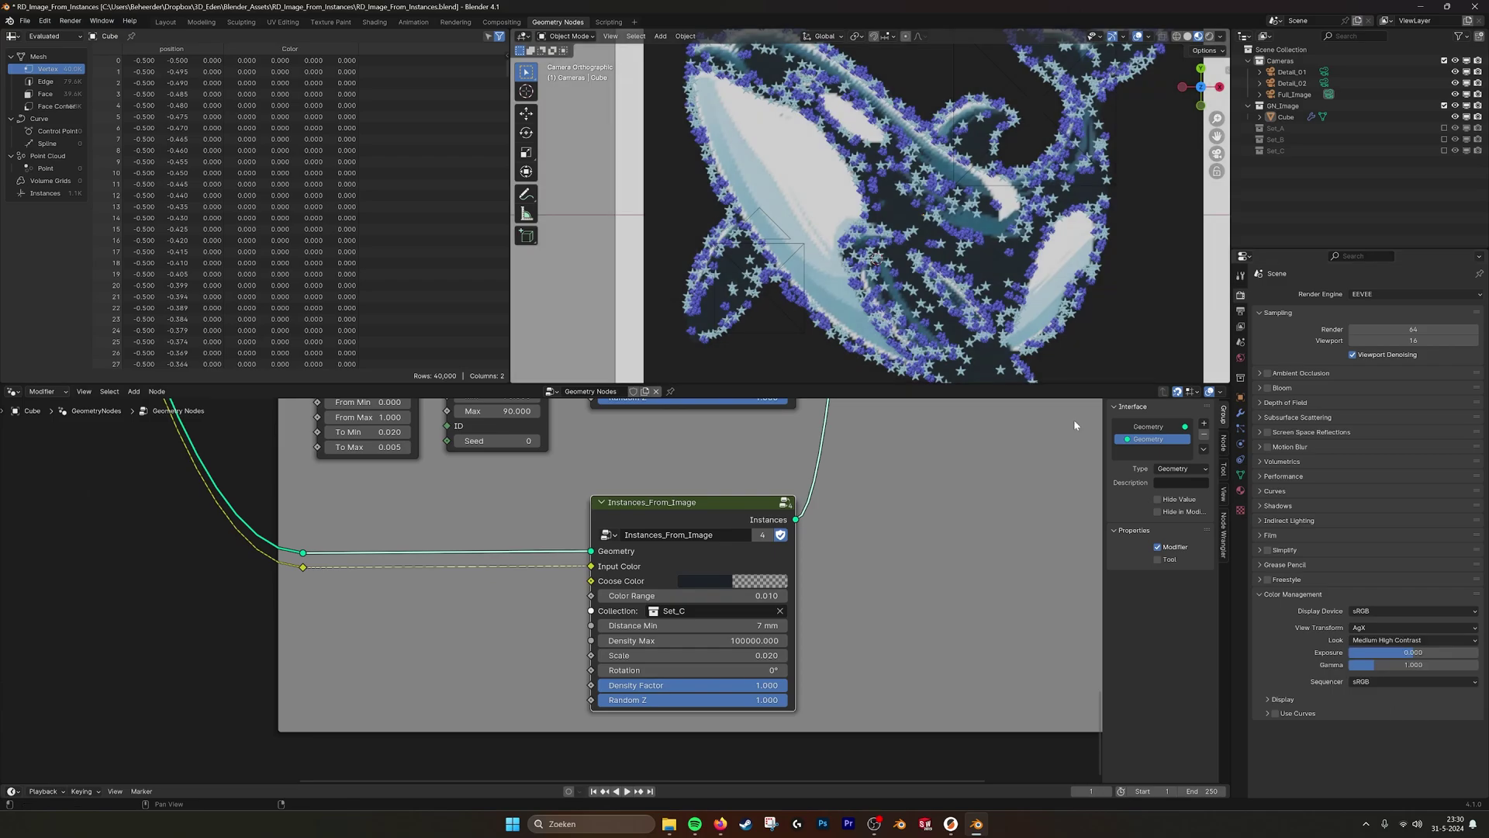
scroll(907, 238, "up", 2)
scroll(798, 465, "down", 2)
scroll(711, 558, "down", 1)
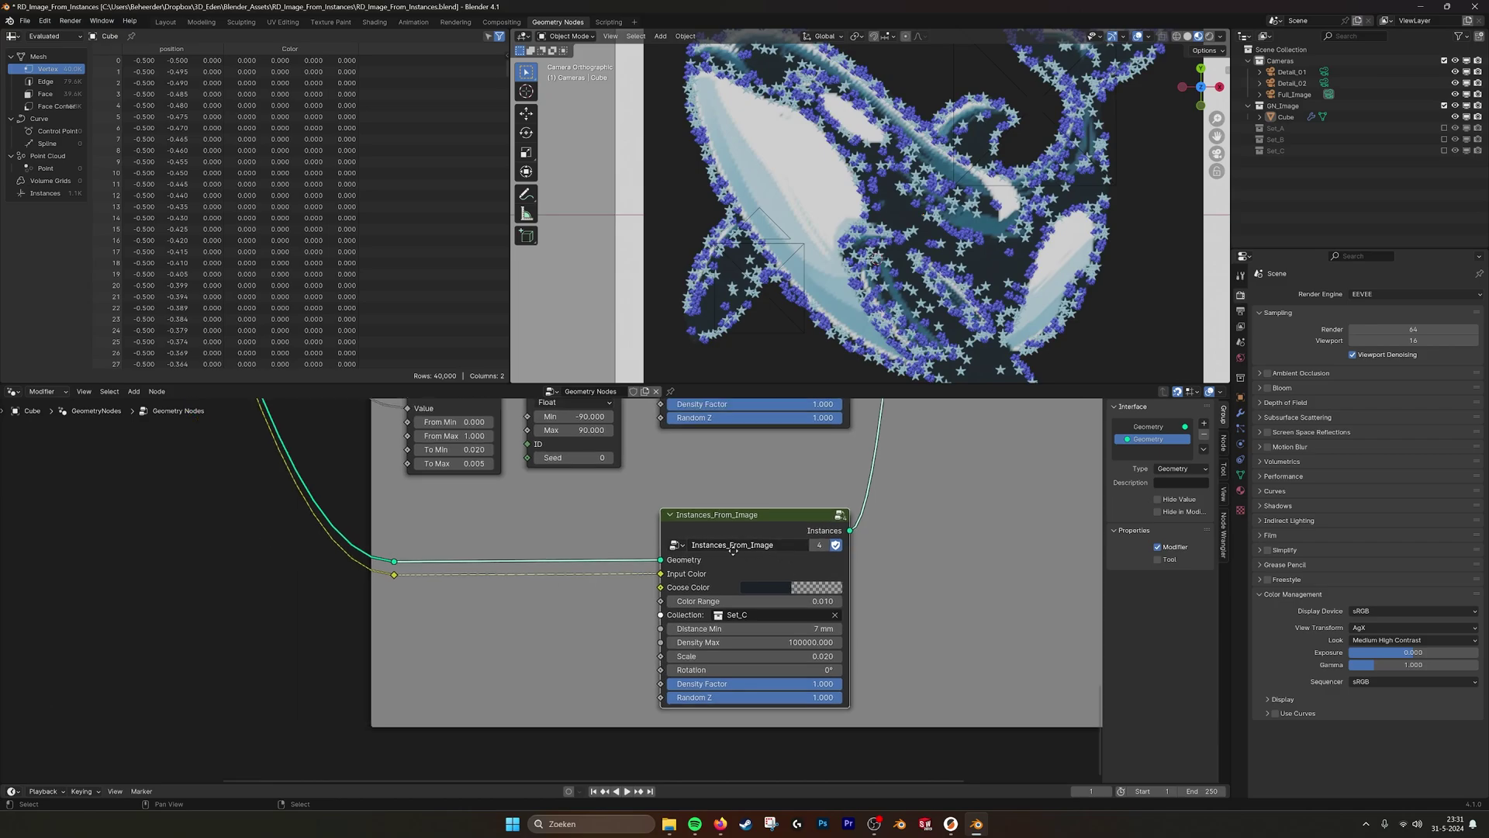
middle_click_drag(381, 446, 550, 499)
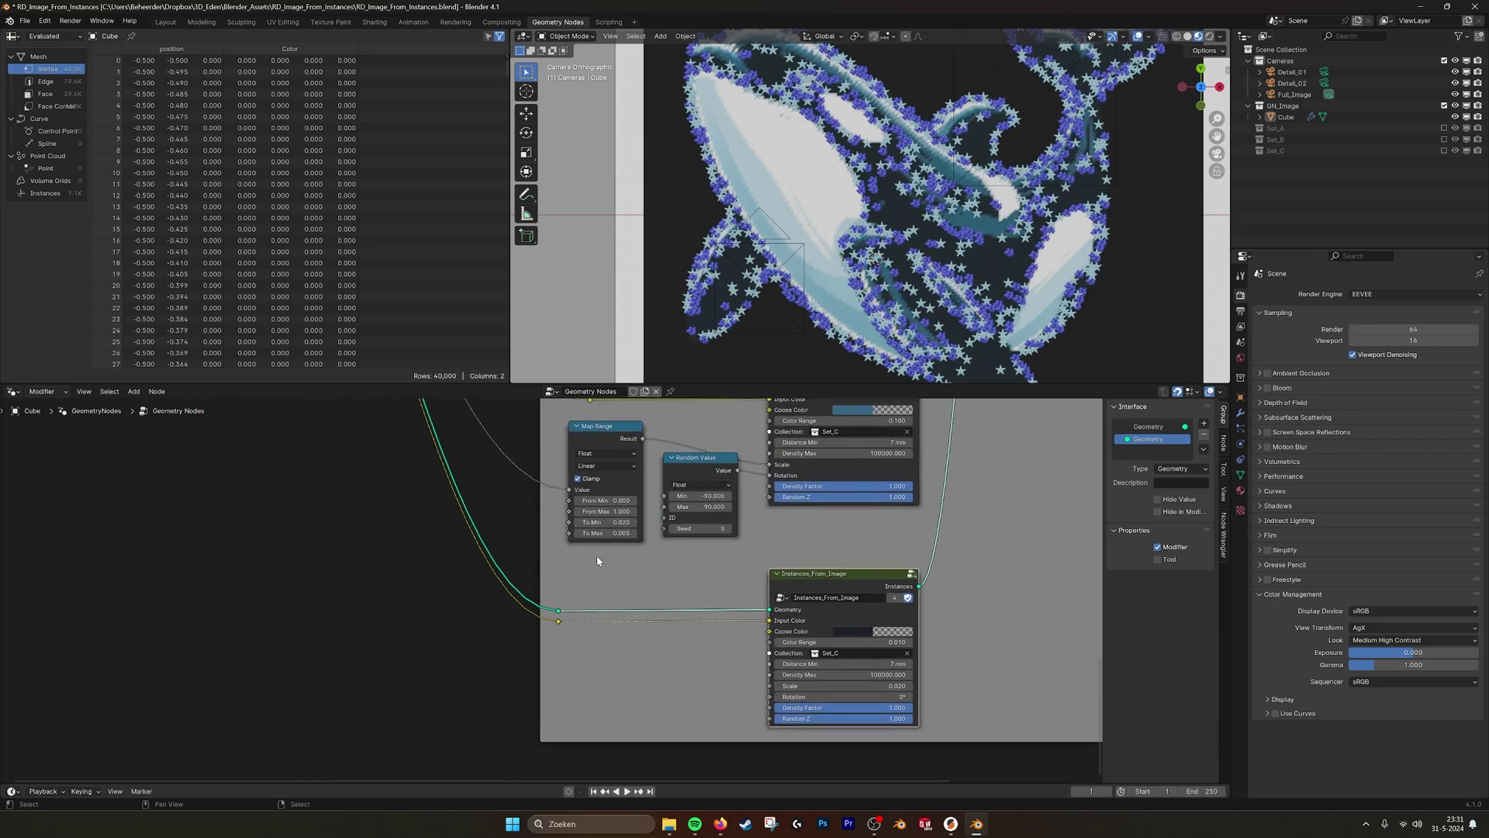
scroll(732, 739, "up", 1)
scroll(864, 639, "down", 1)
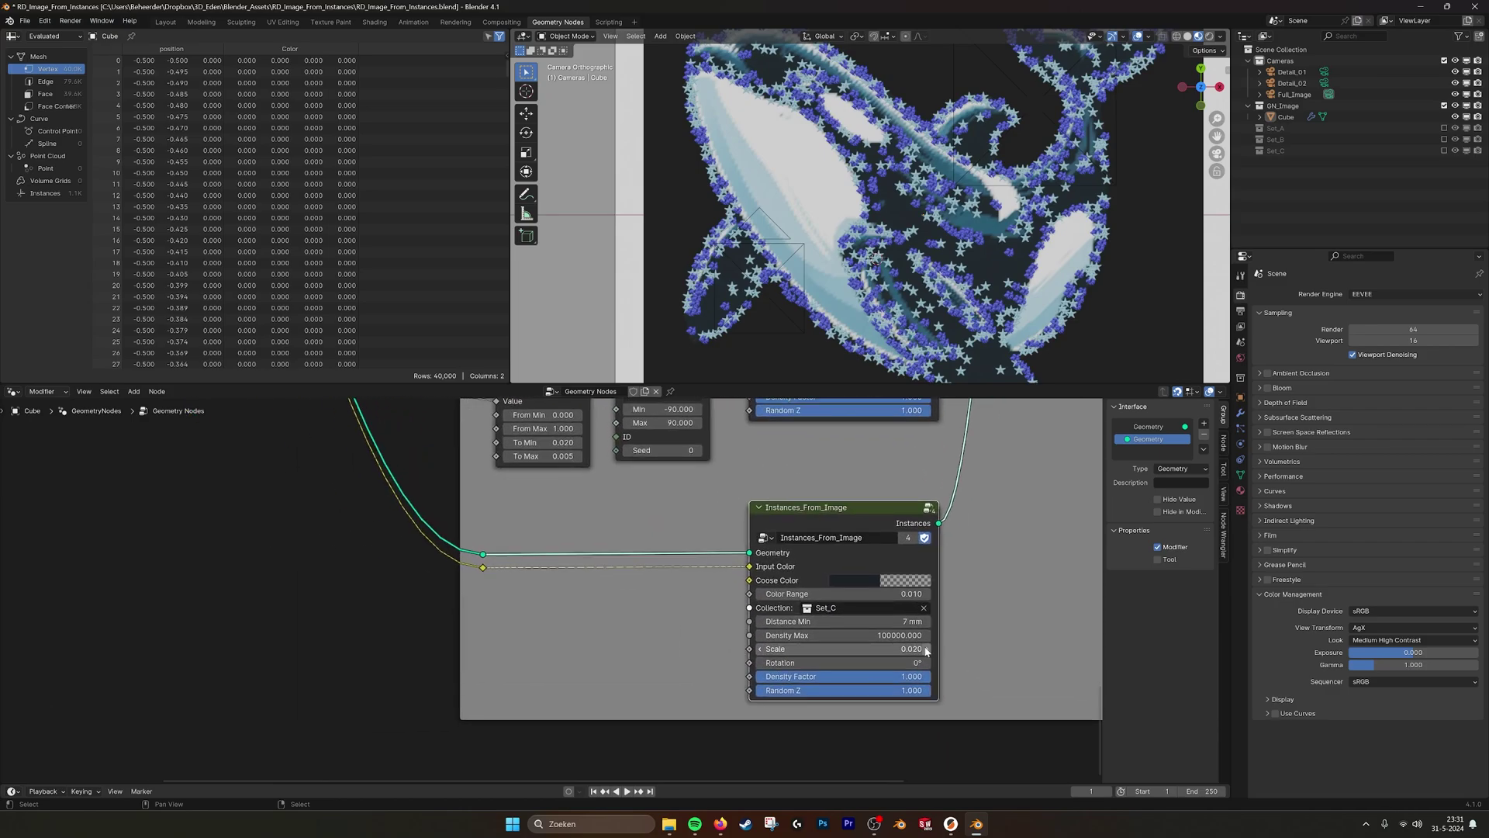
scroll(904, 591, "down", 1)
middle_click_drag(894, 493, 870, 562)
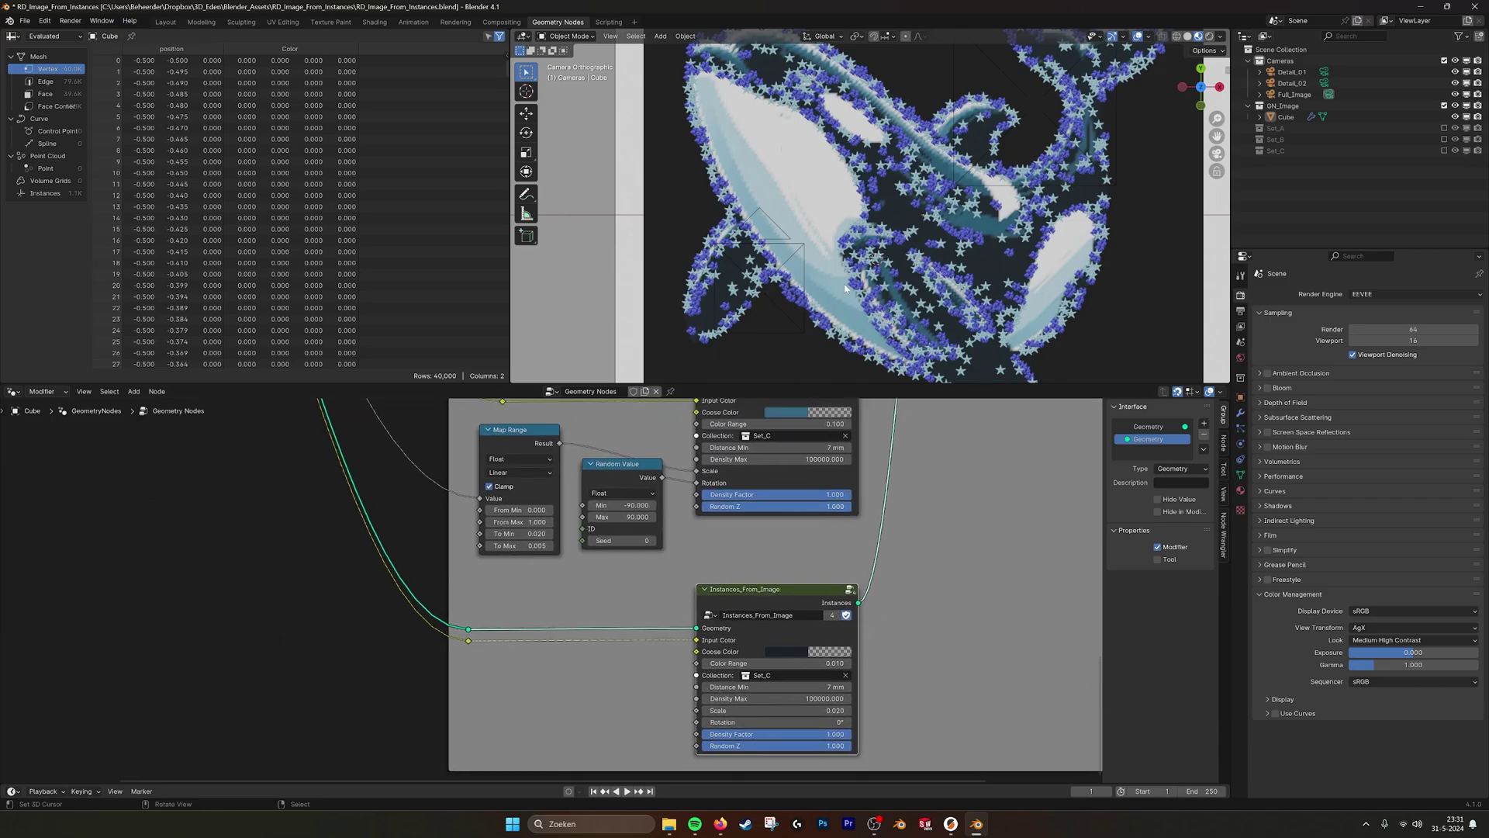
scroll(887, 532, "down", 3)
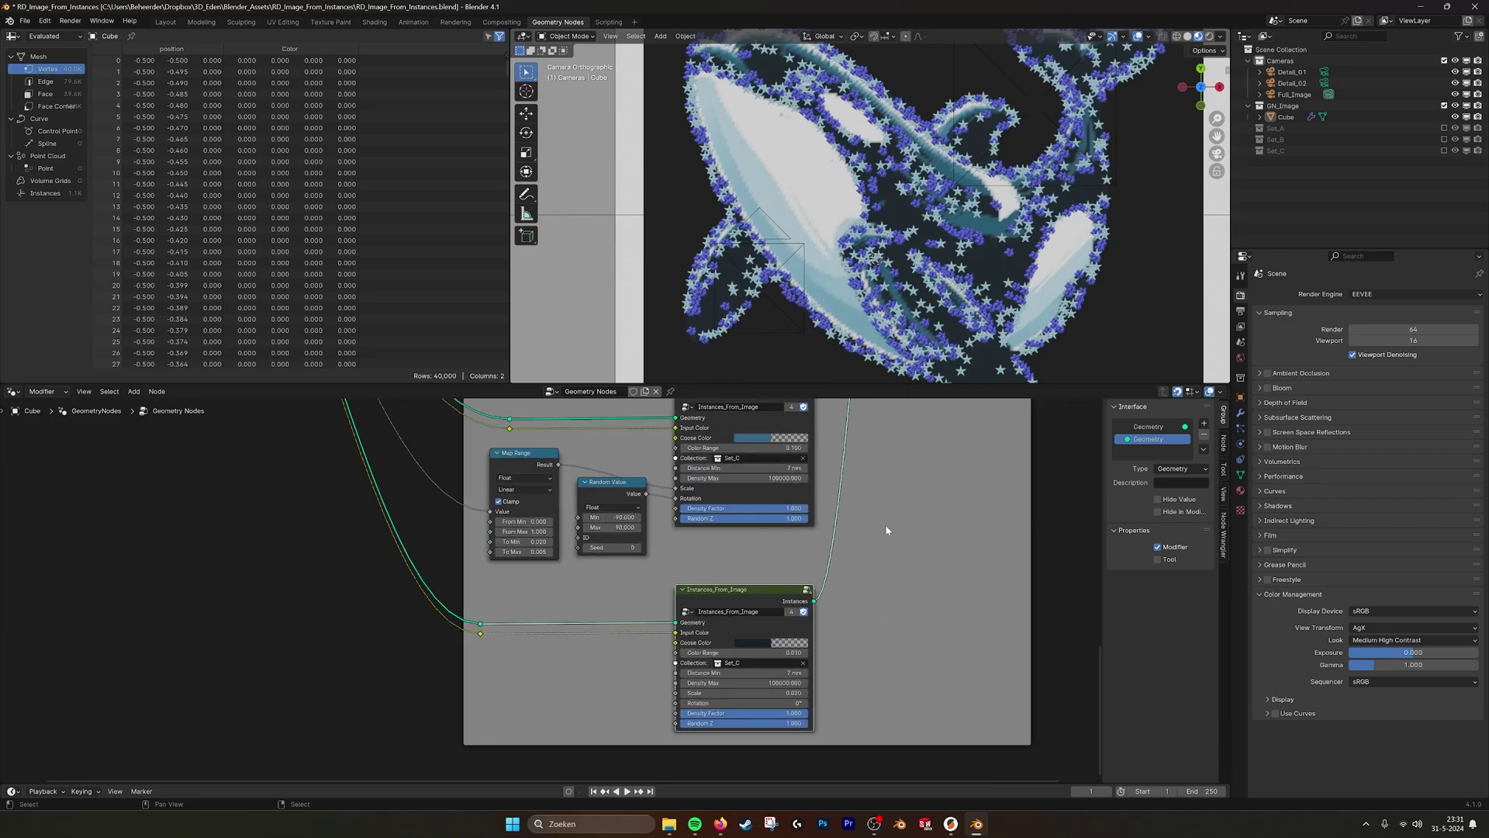
- Disconnect and delete the copied Instances_From_Image node at the bottom of the frame together with its two reroute points
middle_click_drag(870, 473, 808, 584)
middle_click_drag(780, 452, 816, 484)
key("ctrl+z")
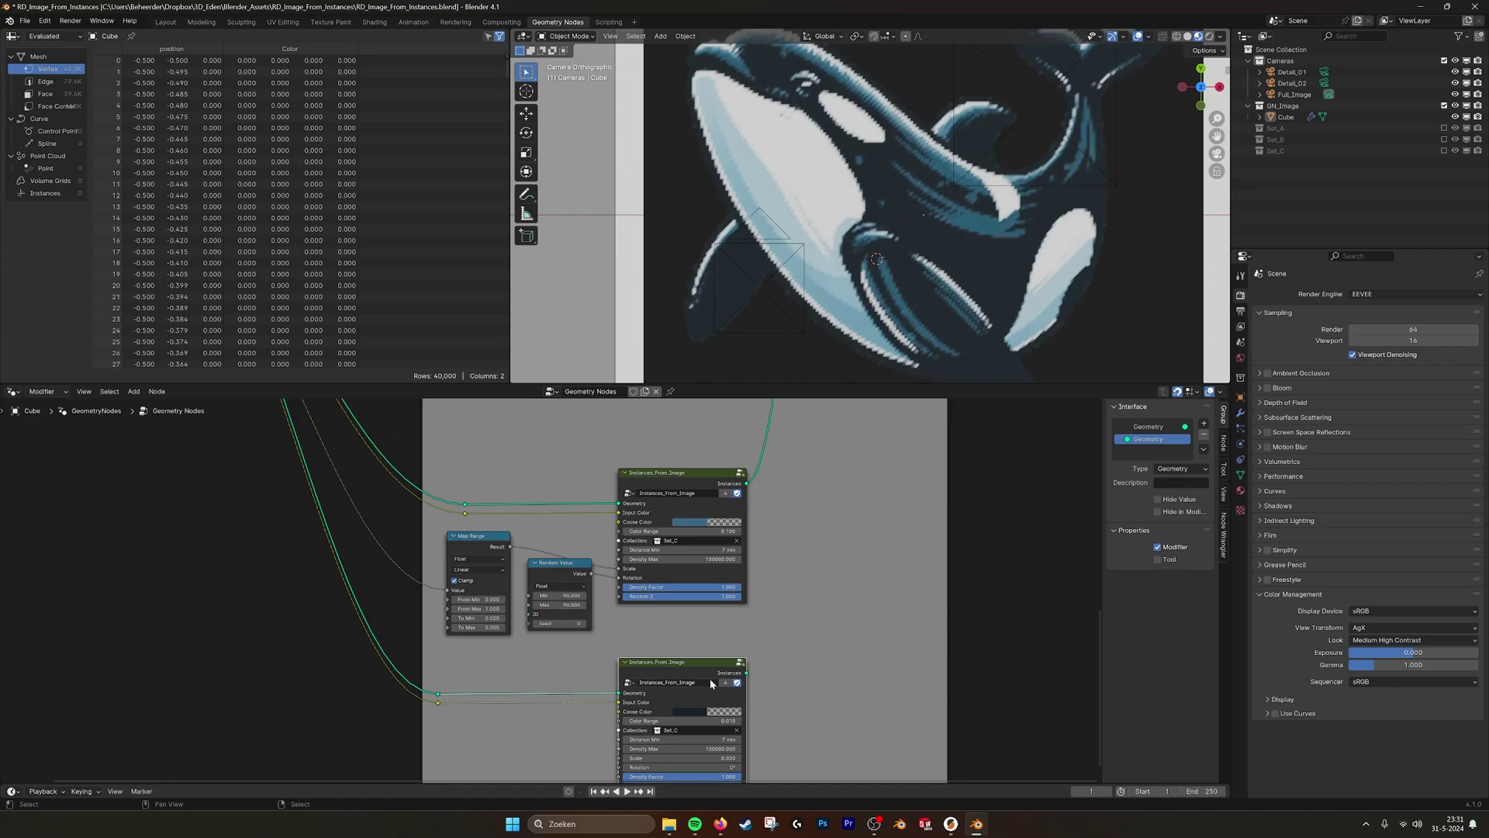
key("x")
mouse_move(457, 705)
middle_mouse_down()
mouse_move(426, 669)
mouse_move(444, 686)
middle_mouse_up()
left_click_drag(444, 690, 417, 667)
key("x")
- Reconnect the reroute points of the Set_A and Set_C Instances_From_Image branches to the Join Geometry node
middle_click_drag(751, 474, 625, 741)
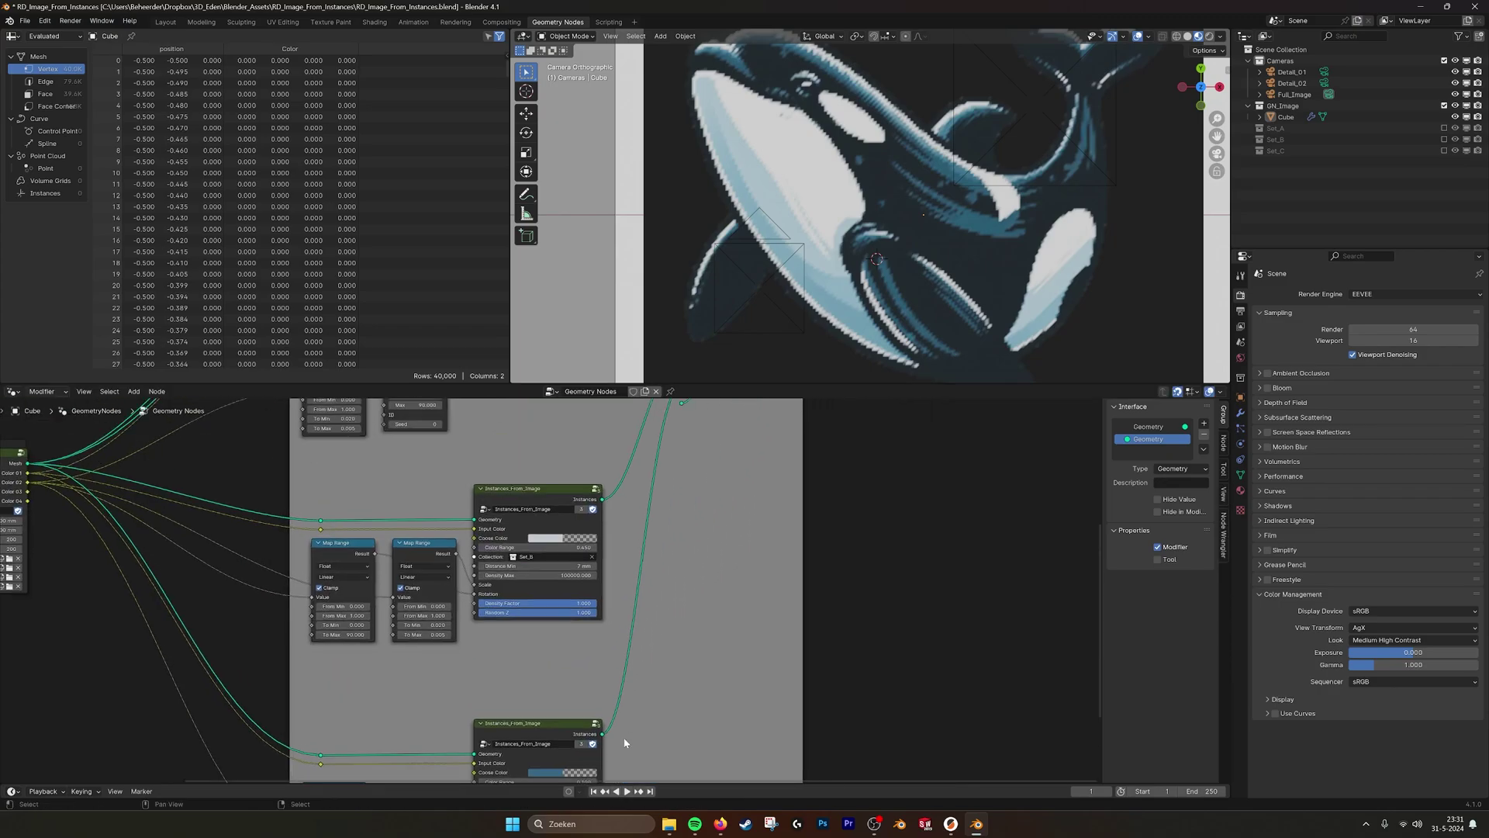
middle_click_drag(698, 590, 629, 780)
scroll(629, 341, "up", 4)
scroll(638, 506, "up", 4)
left_click_drag(632, 496, 694, 512)
left_click_drag(632, 569, 692, 514)
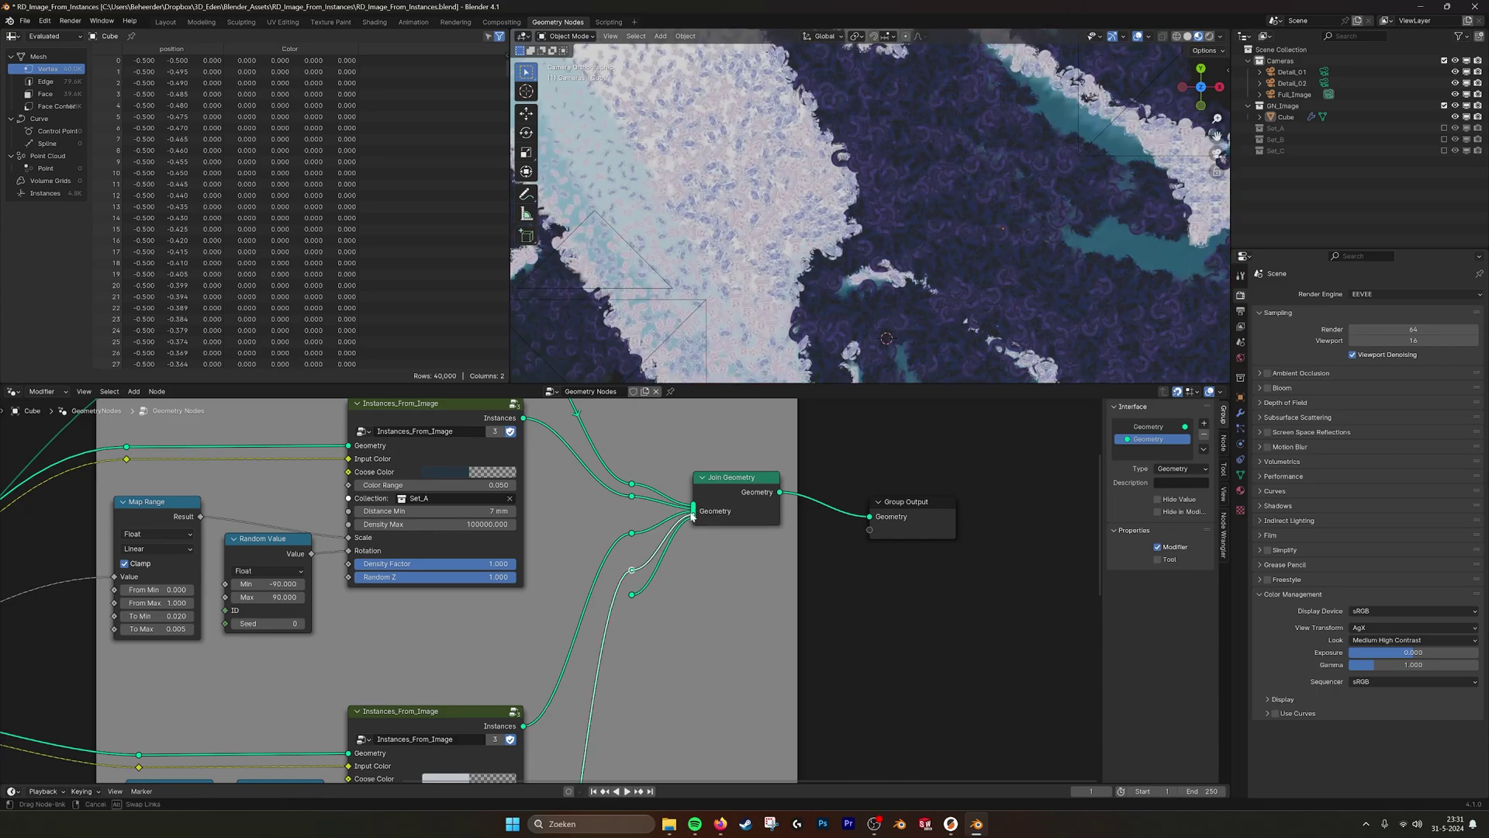
- Turn off the Switch node above the Per color frame to hide the image grid, and inspect the orca's instances up close
scroll(823, 198, "down", 4)
scroll(823, 198, "down", 2)
middle_click_drag(256, 411, 399, 629)
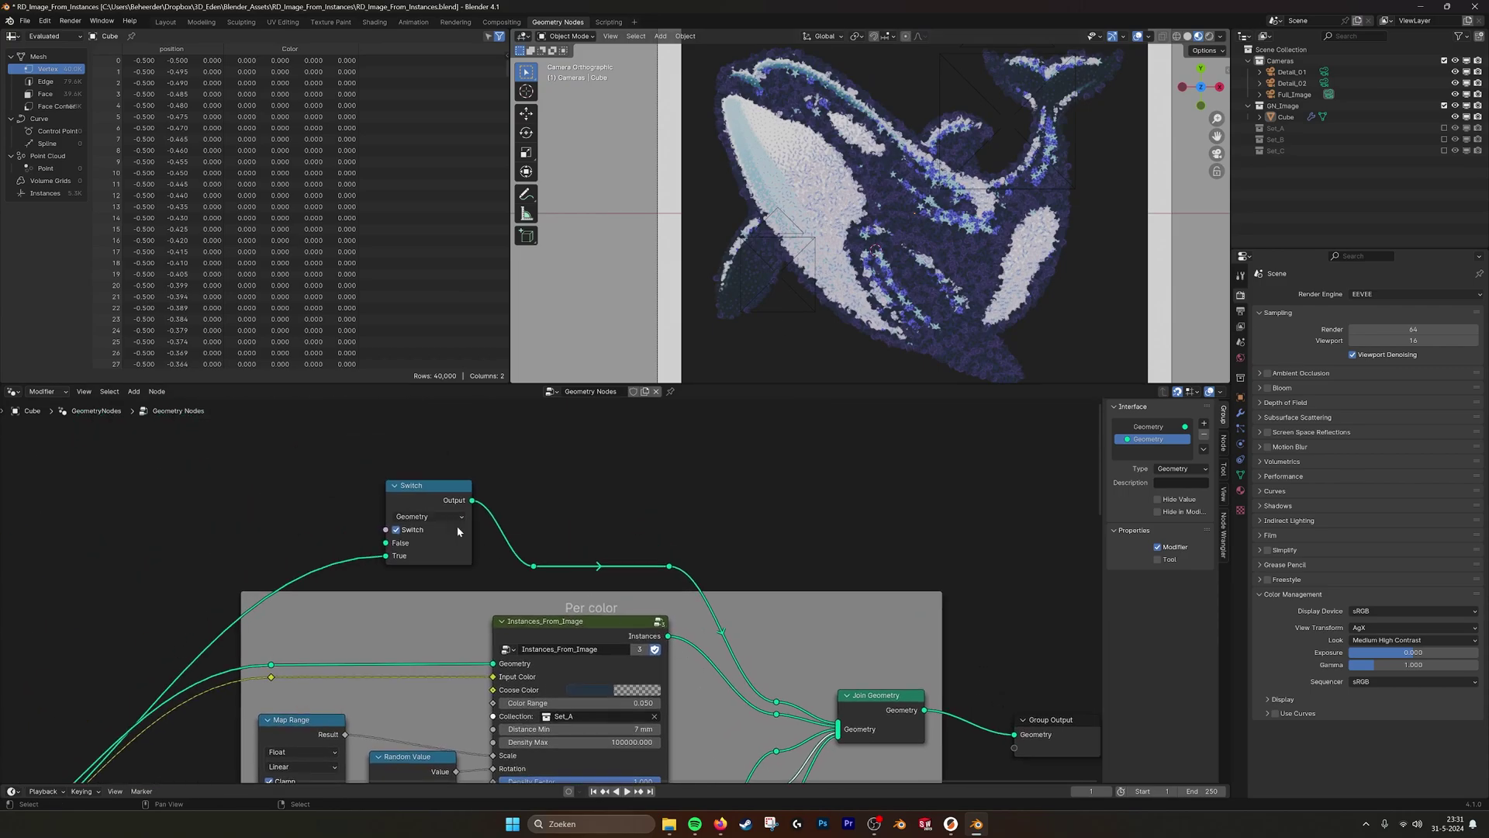
left_click(395, 529)
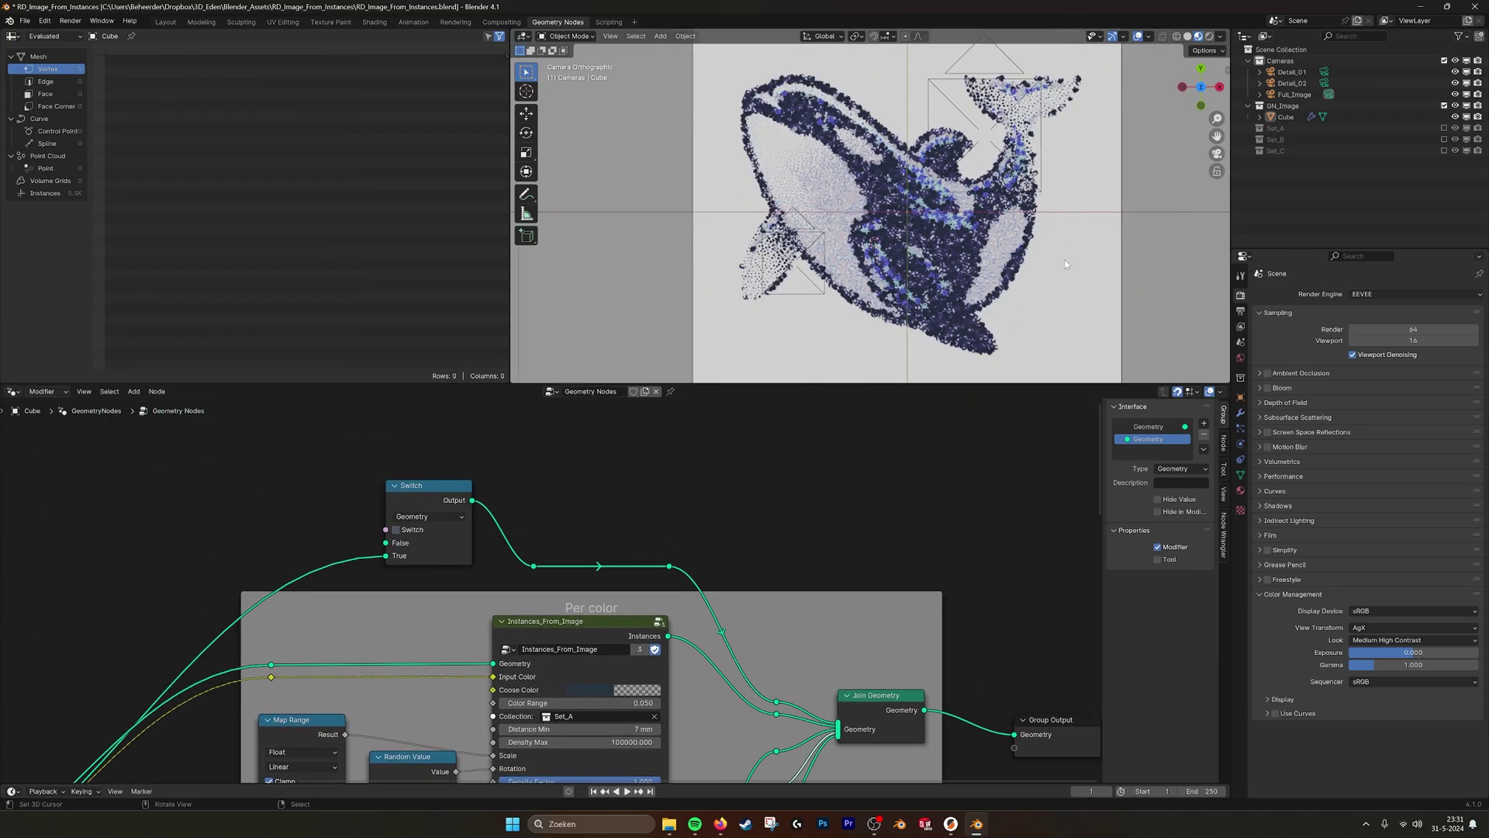
scroll(1065, 265, "up", 5)
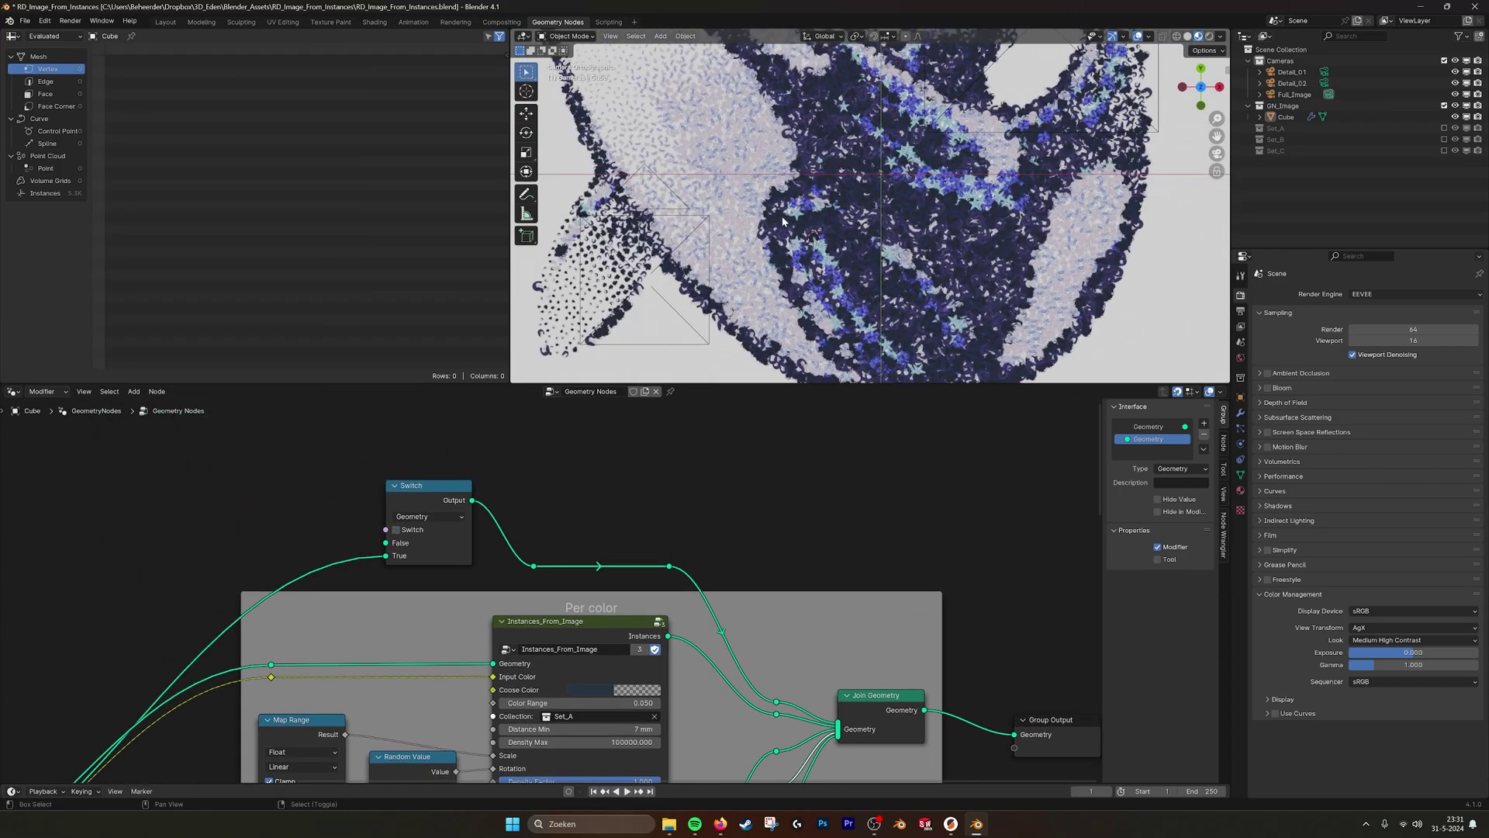
scroll(853, 265, "down", 4)
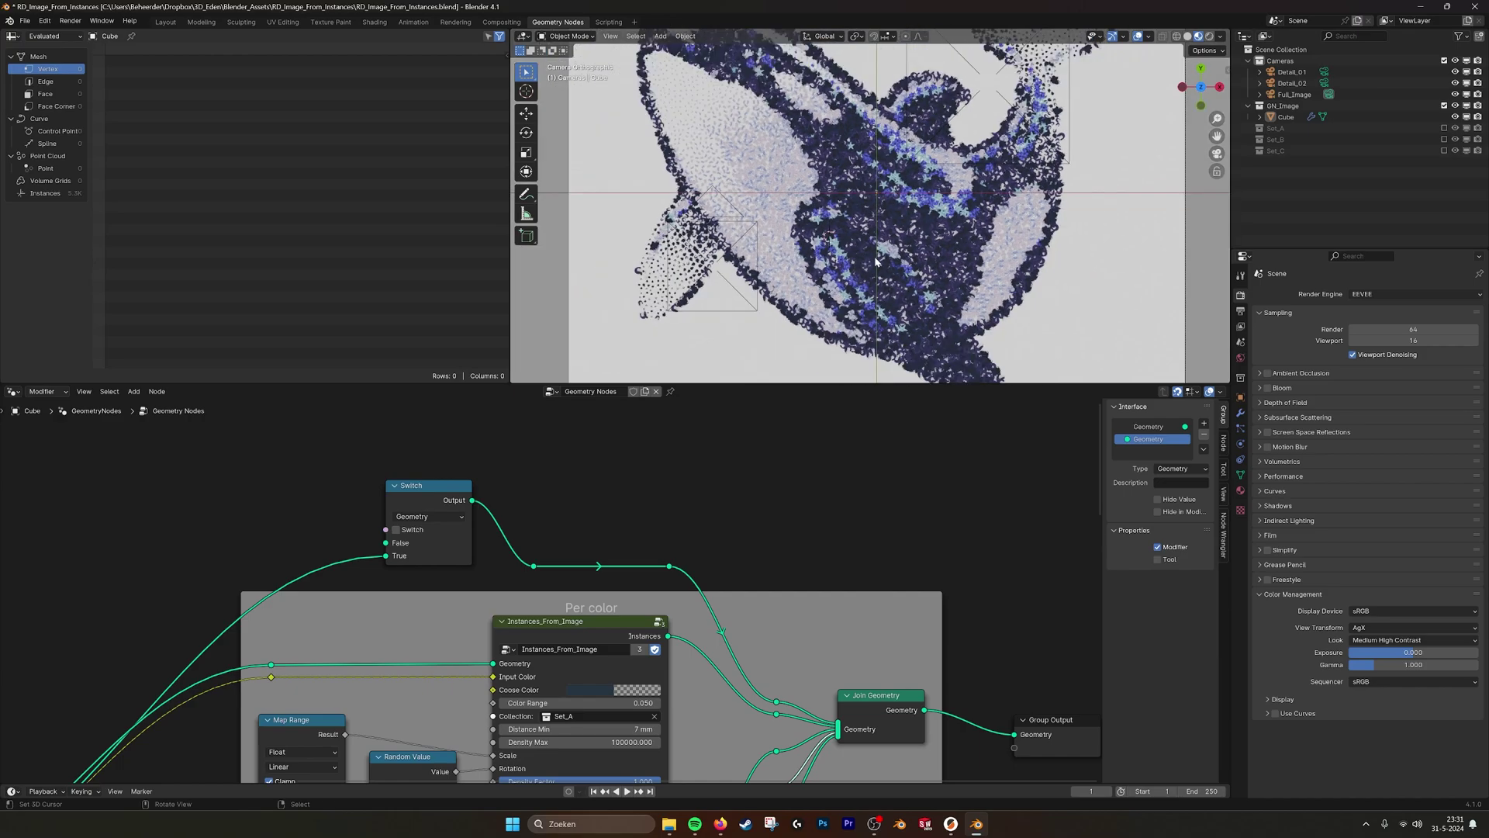
scroll(876, 262, "down", 3)
scroll(765, 494, "down", 2)
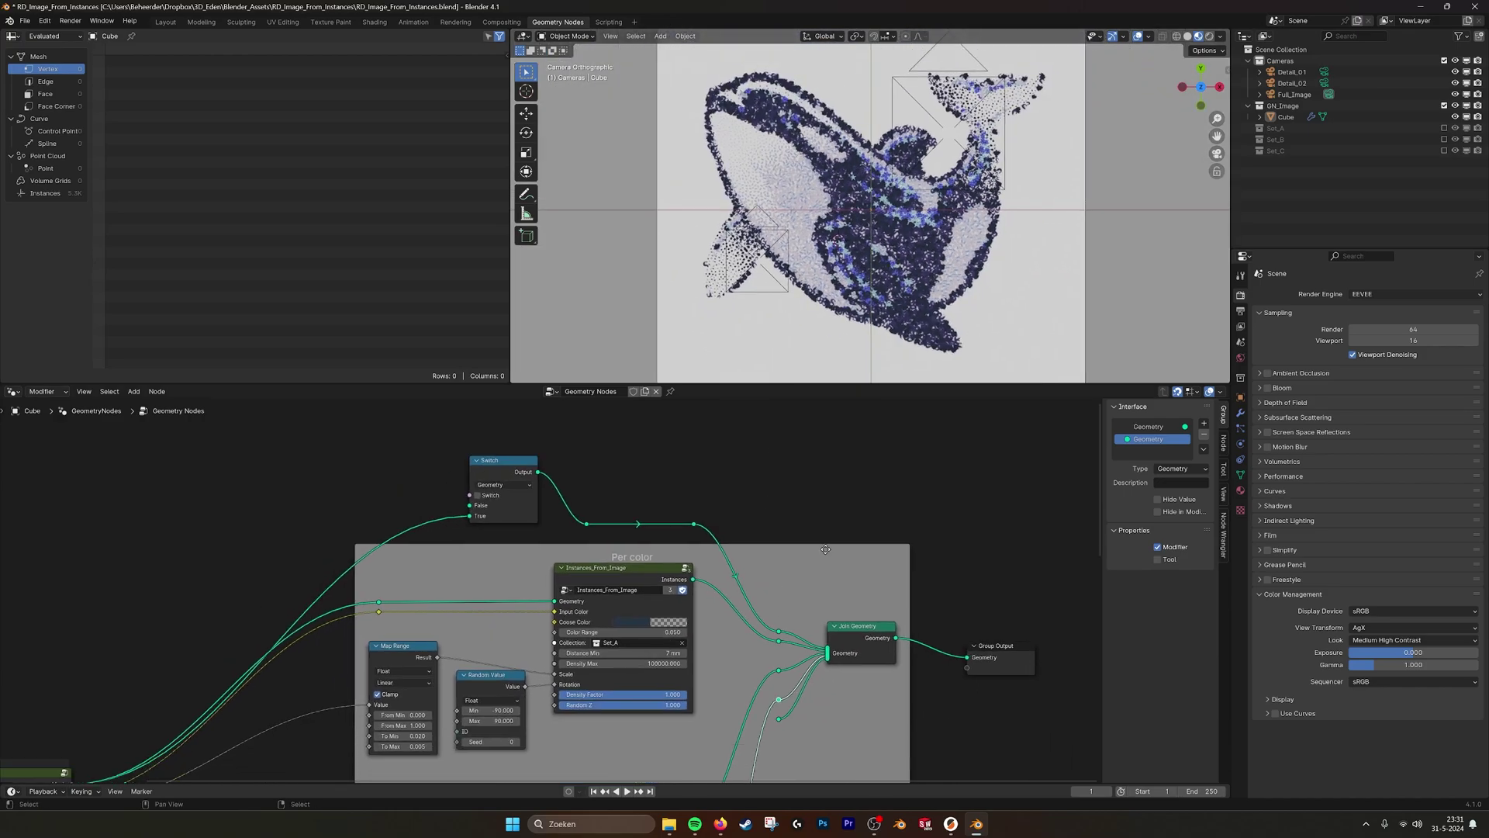
middle_click_drag(826, 549, 996, 323)
scroll(853, 452, "down", 3)
middle_click_drag(861, 472, 824, 506)
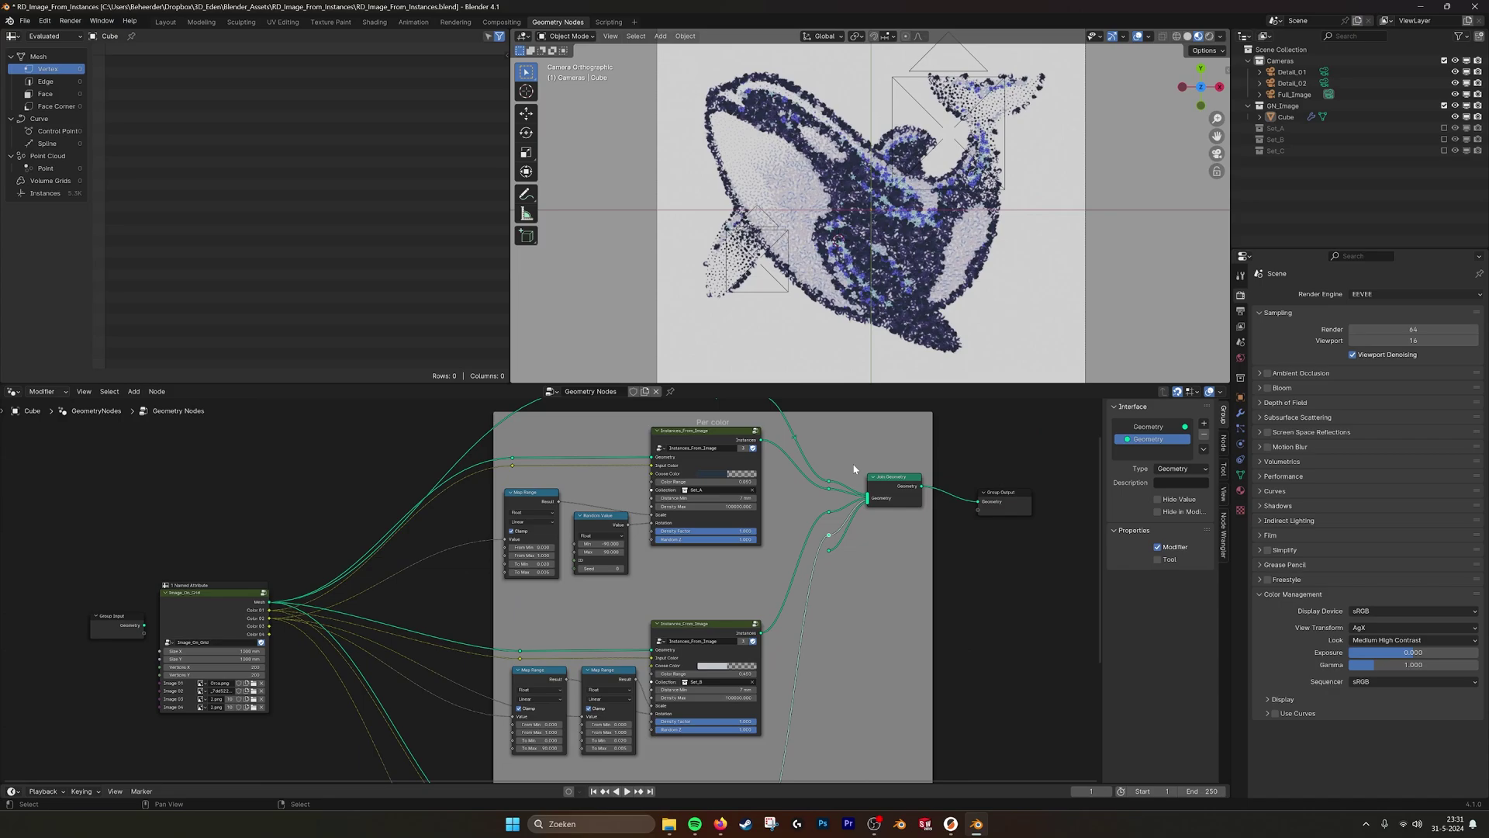